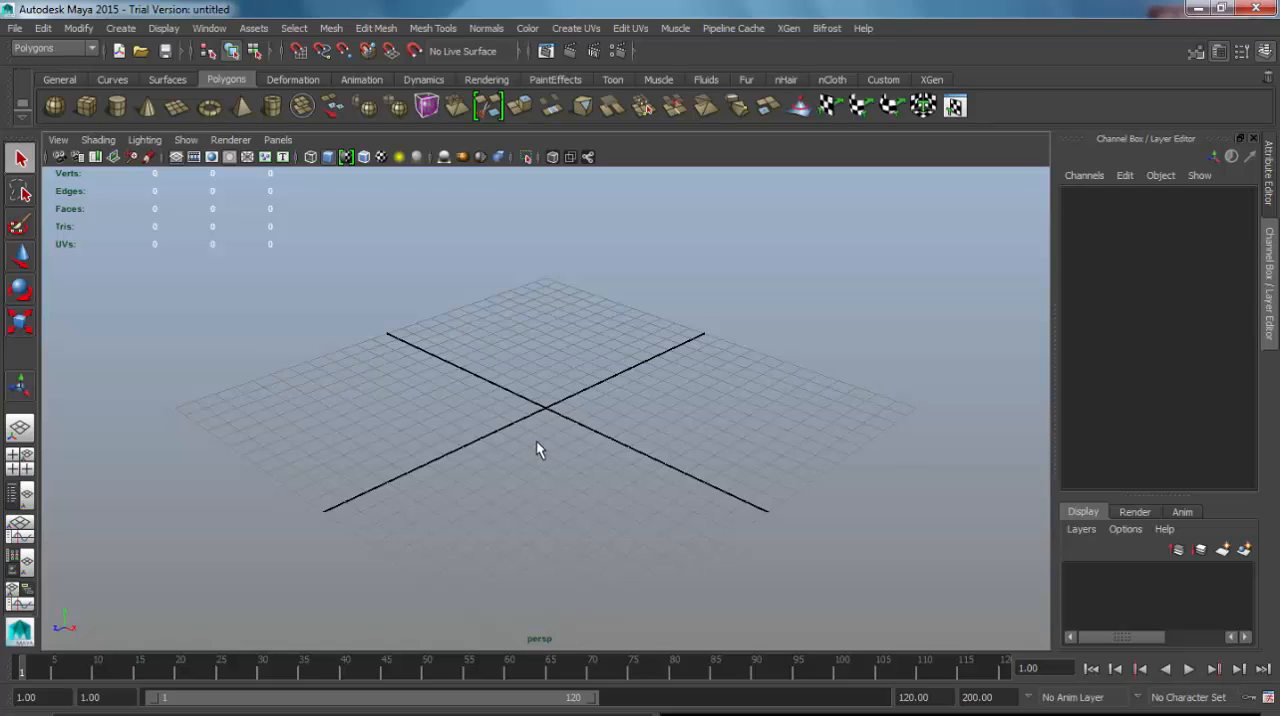
# Open the Project Window and start defining a new project.
pyautogui.click(15, 30)
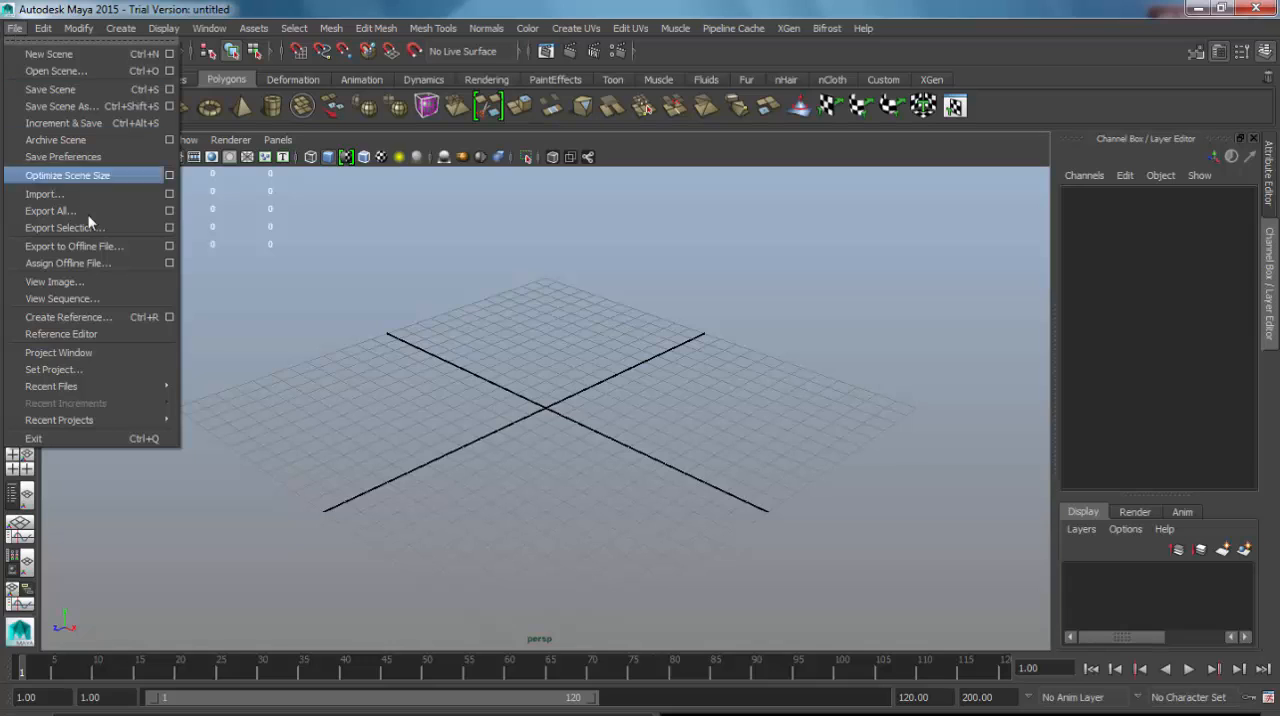
pyautogui.click(99, 353)
pyautogui.moveTo(597, 268); pyautogui.dragTo(683, 48)
pyautogui.click(986, 103)
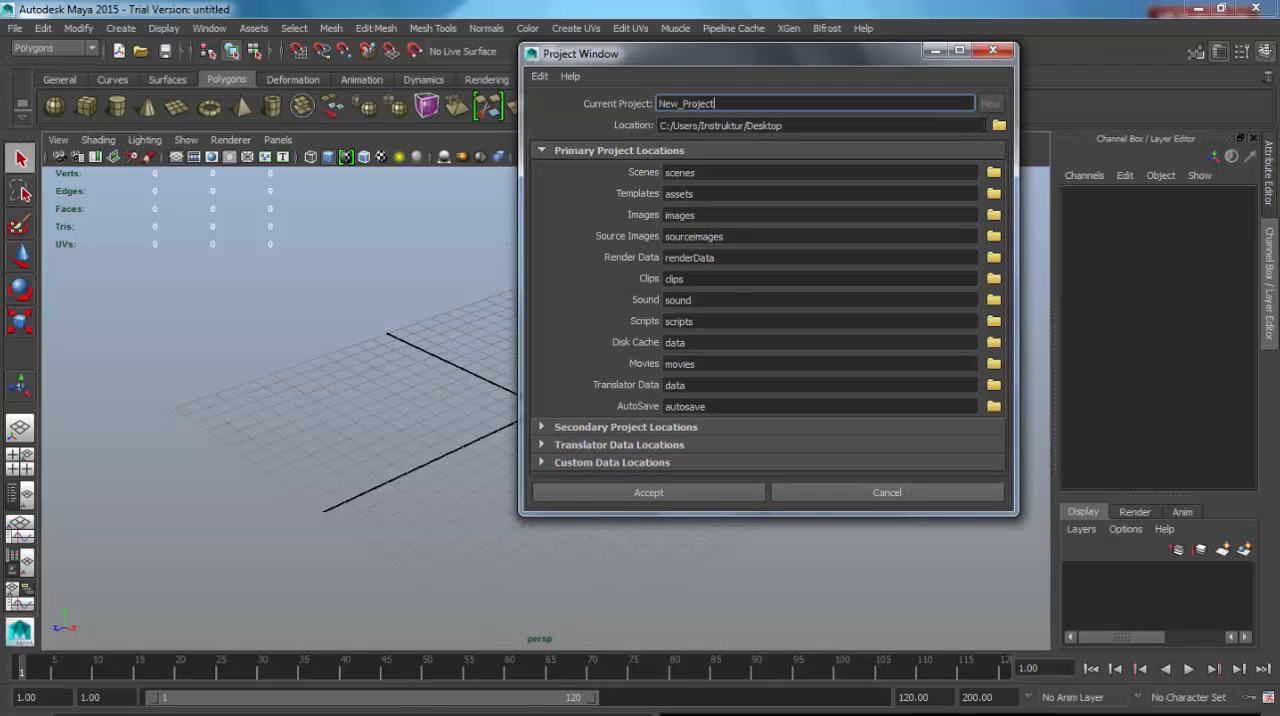
# Name the new project blk_150730_02, adapting the folder name blk_150728_01 copied from the location browser.
pyautogui.click(999, 126)
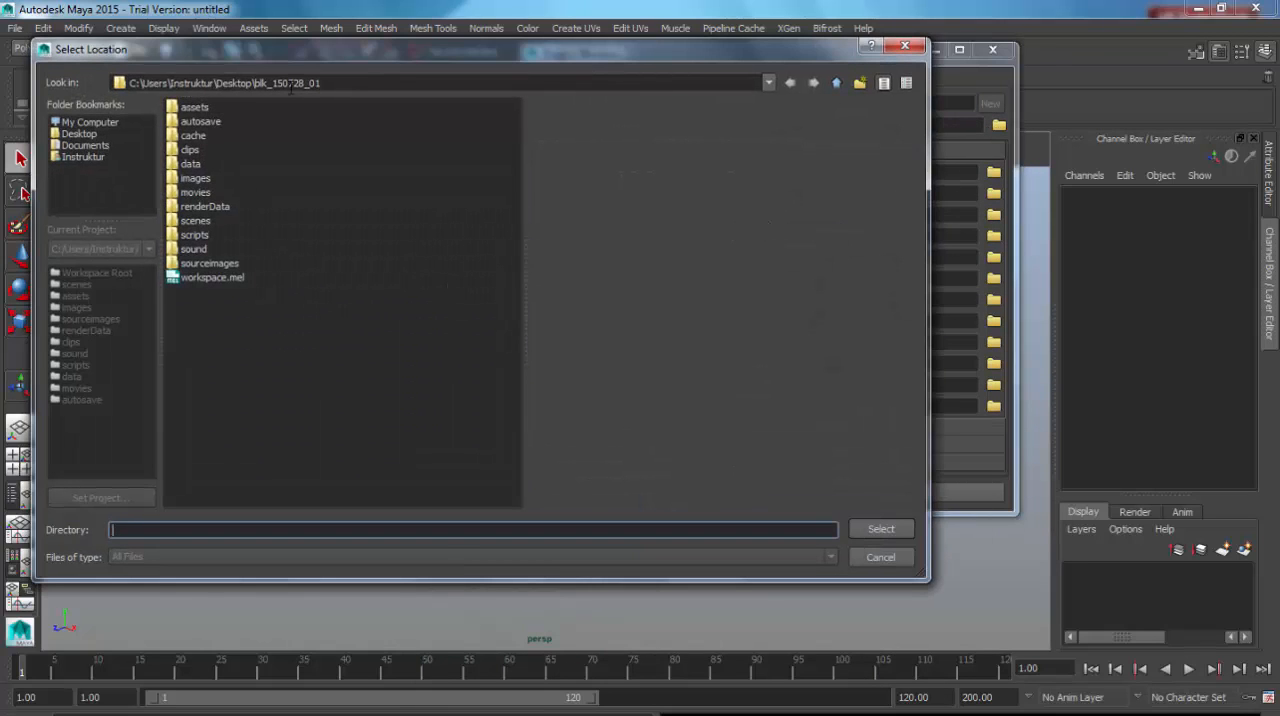
pyautogui.moveTo(322, 84); pyautogui.dragTo(255, 84)
pyautogui.hotkey('ctrl', 'c')
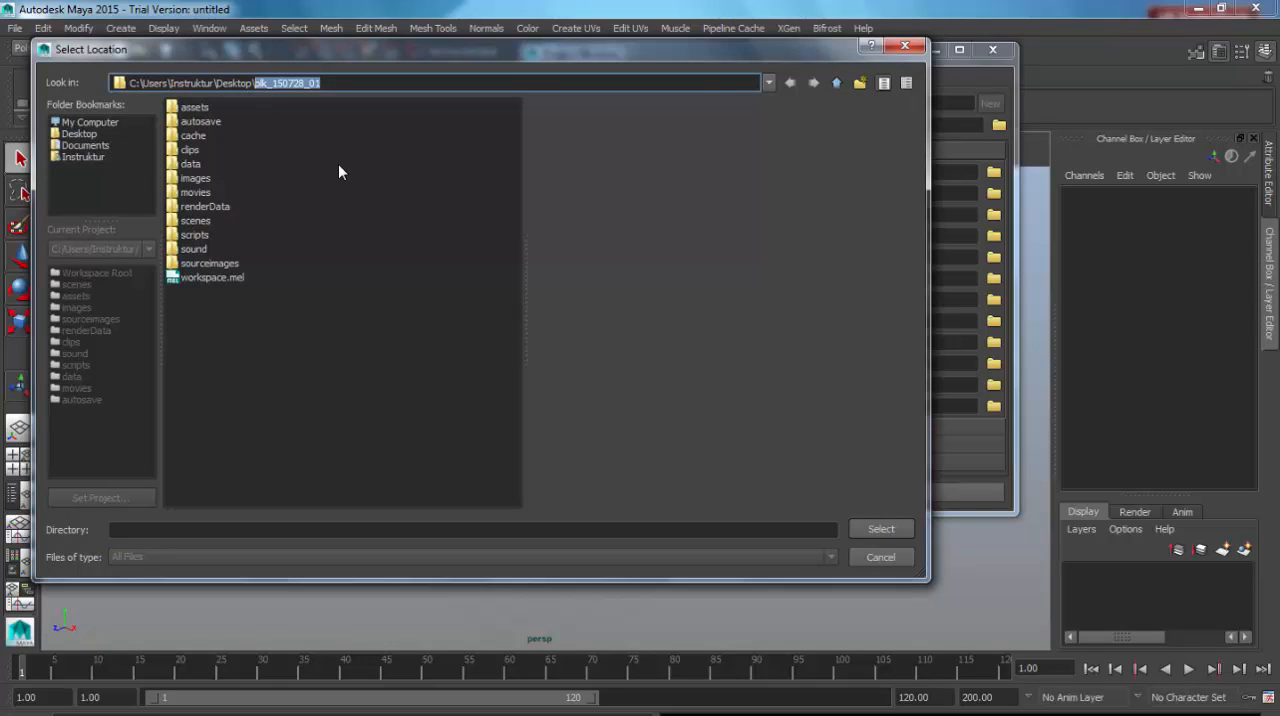
pyautogui.click(881, 558)
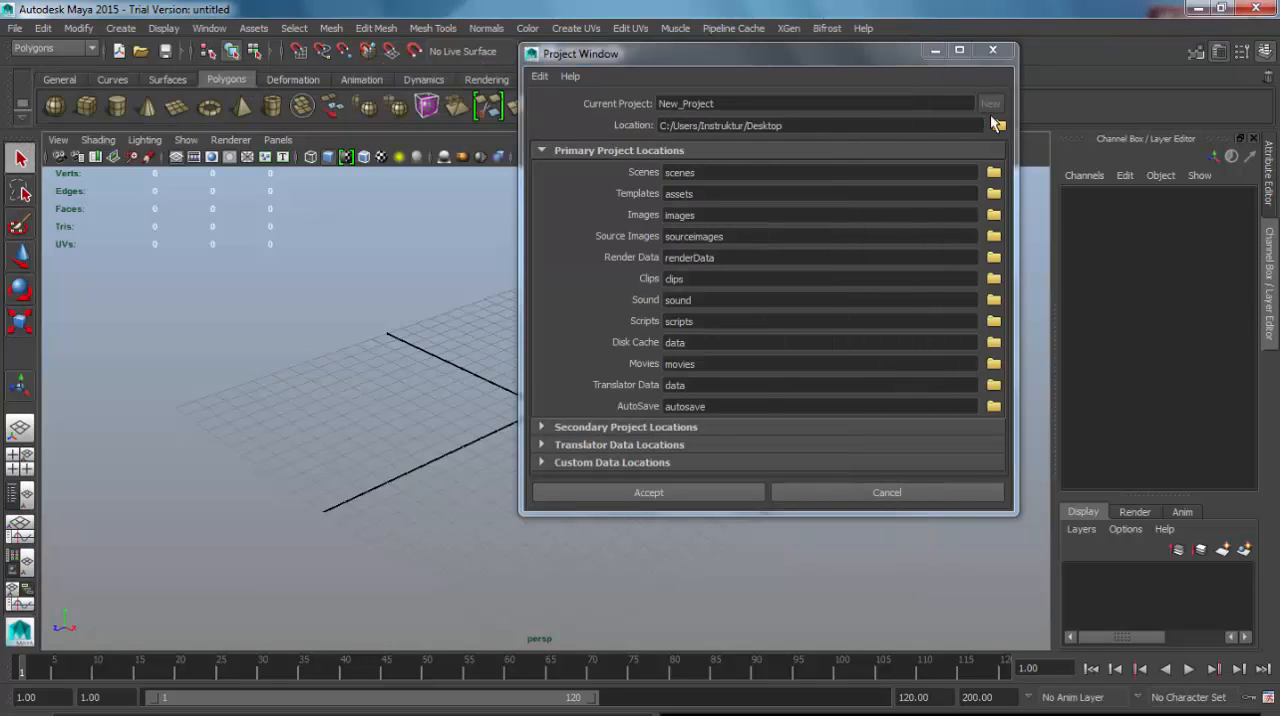
pyautogui.moveTo(846, 103); pyautogui.dragTo(613, 105)
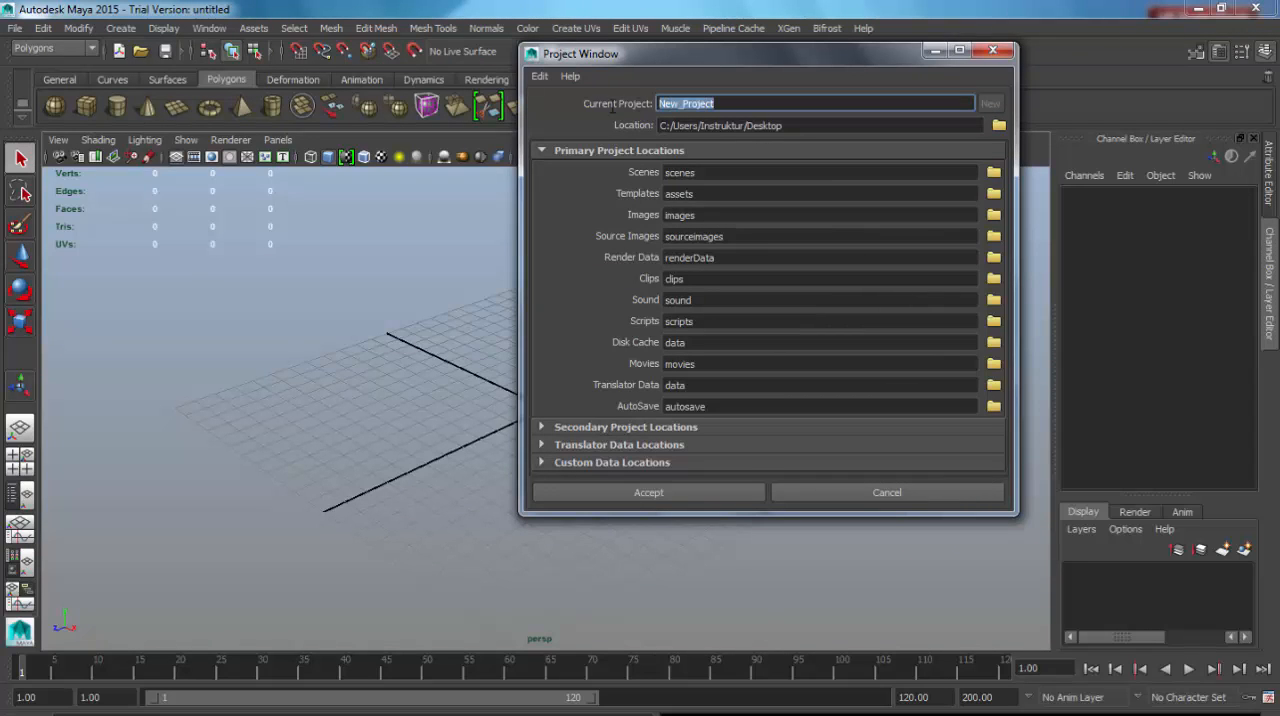
pyautogui.hotkey('ctrl', 'v')
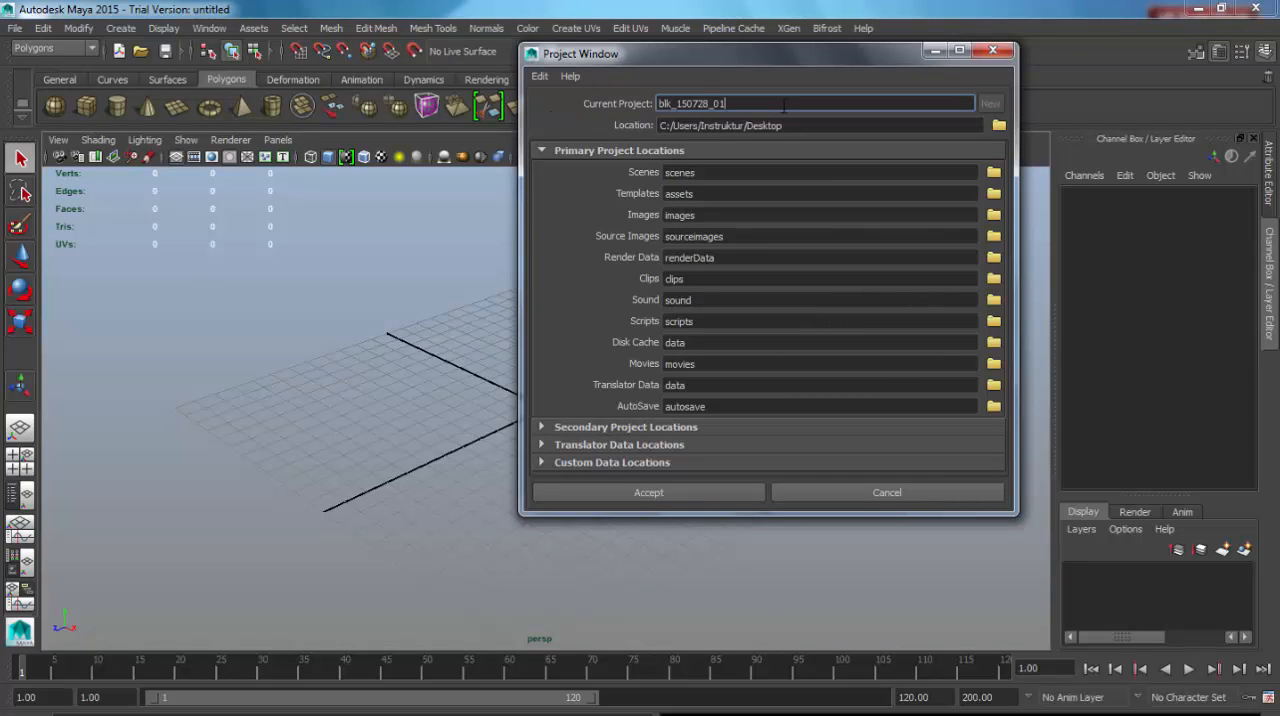
pyautogui.press('BackSpace')
pyautogui.write('2')
pyautogui.press('BackSpace')
pyautogui.press('BackSpace')
pyautogui.write('30')
pyautogui.click(813, 127)
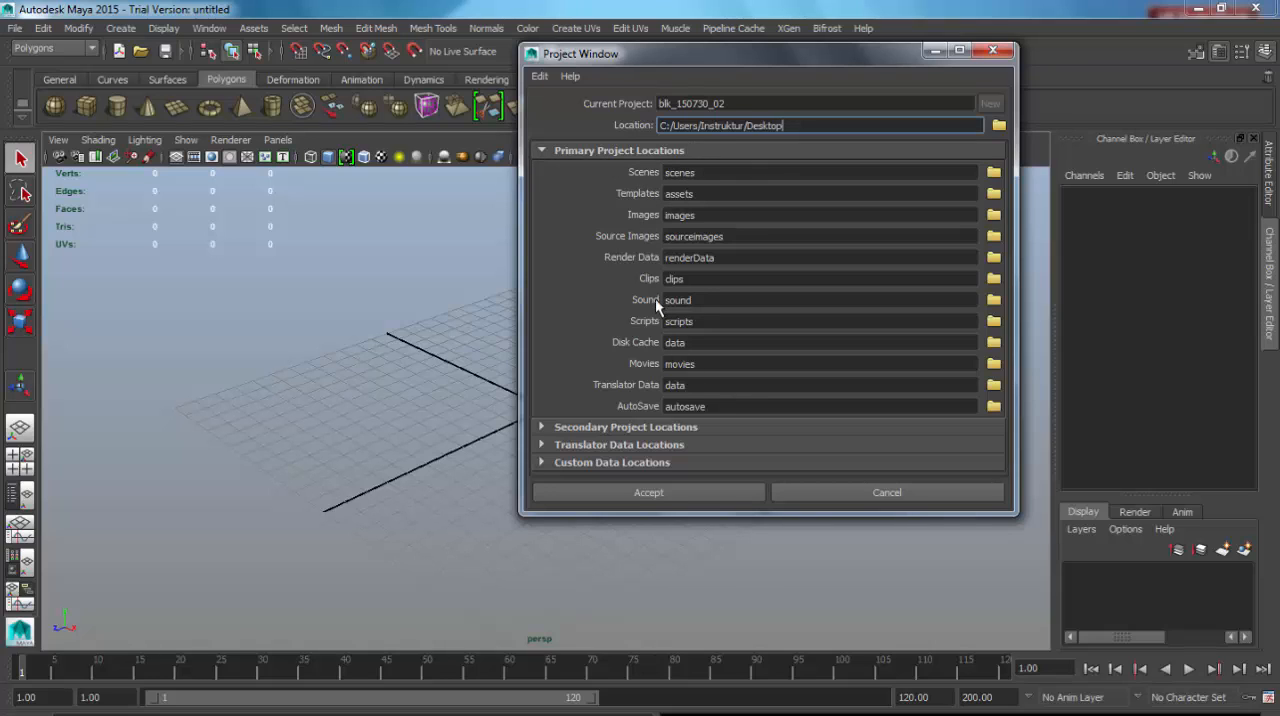
# Review the secondary, translator and custom data locations and accept the new project with the default folders.
pyautogui.click(595, 151)
pyautogui.click(636, 169)
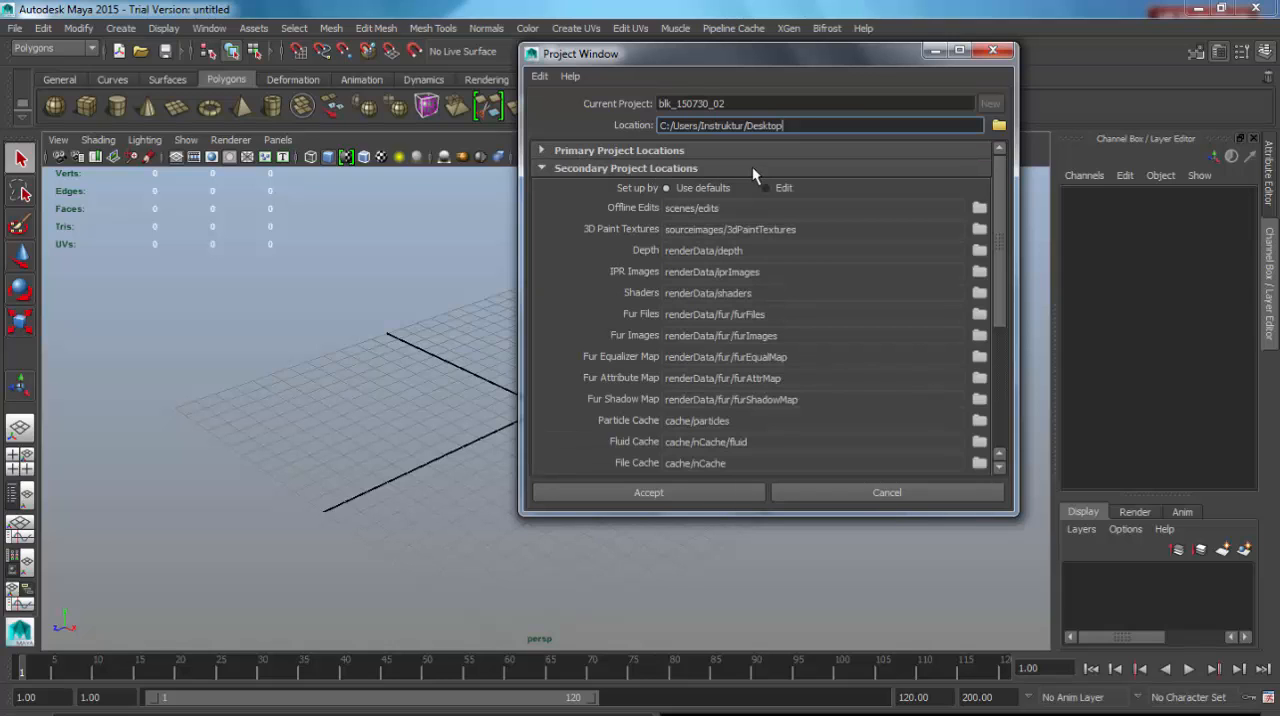
pyautogui.scroll(-5, 999, 250)
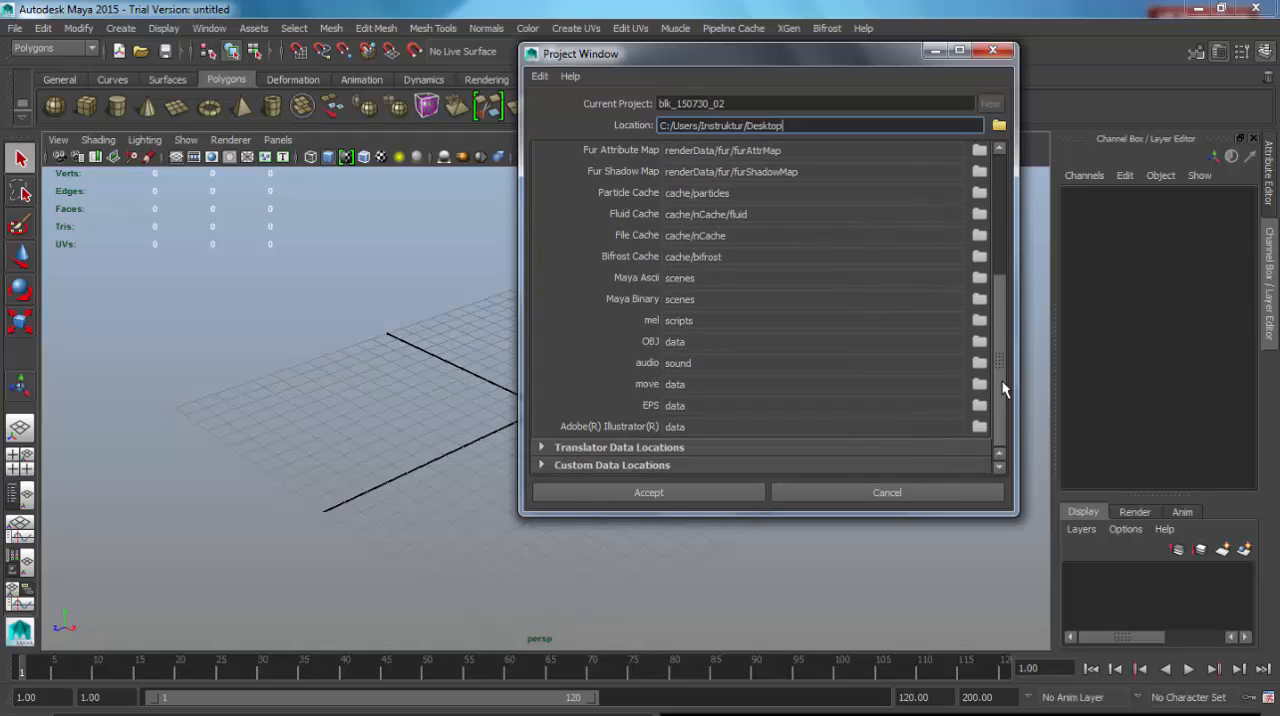
pyautogui.scroll(5, 1010, 290)
pyautogui.moveTo(1010, 285); pyautogui.dragTo(1013, 145)
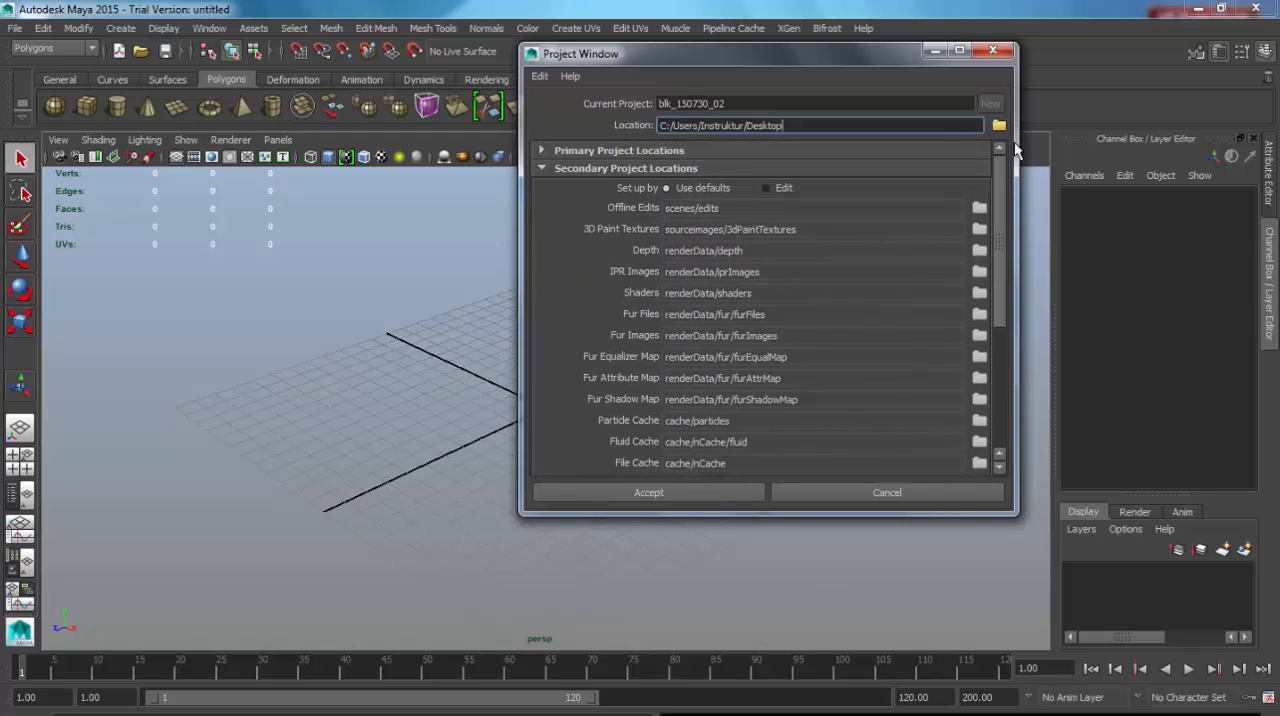
pyautogui.click(584, 169)
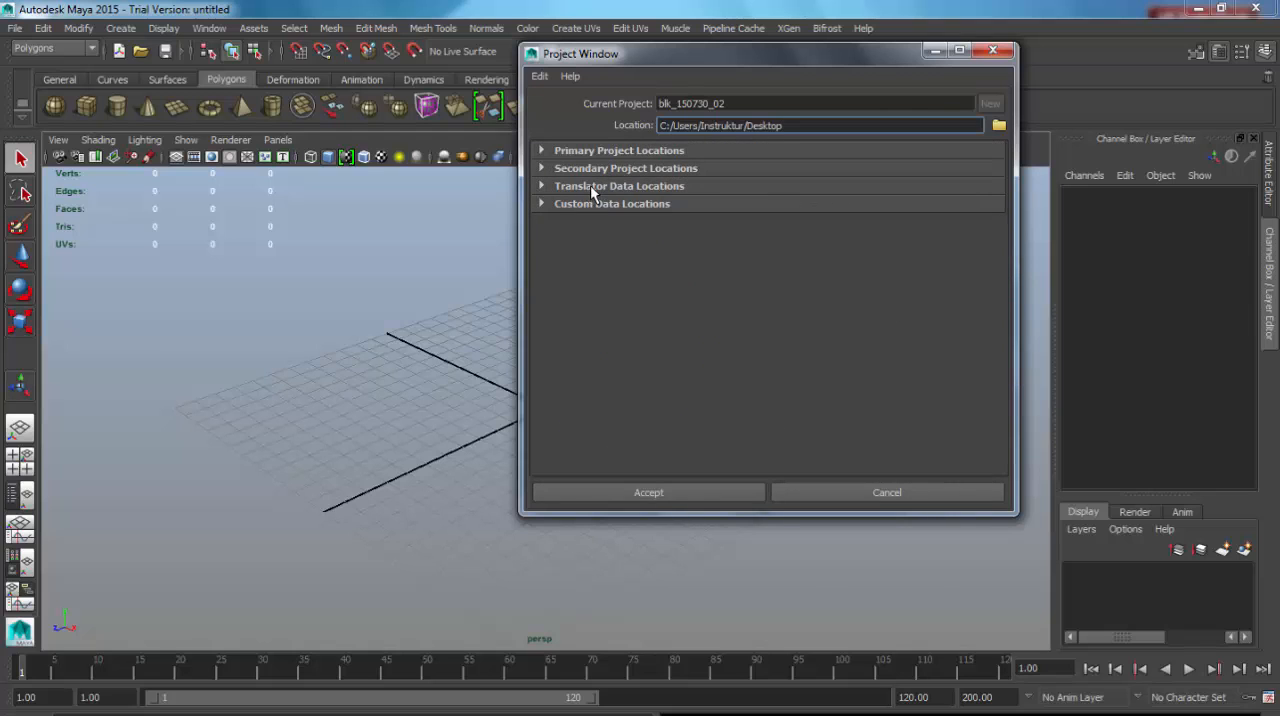
pyautogui.click(590, 187)
pyautogui.click(590, 186)
pyautogui.click(585, 204)
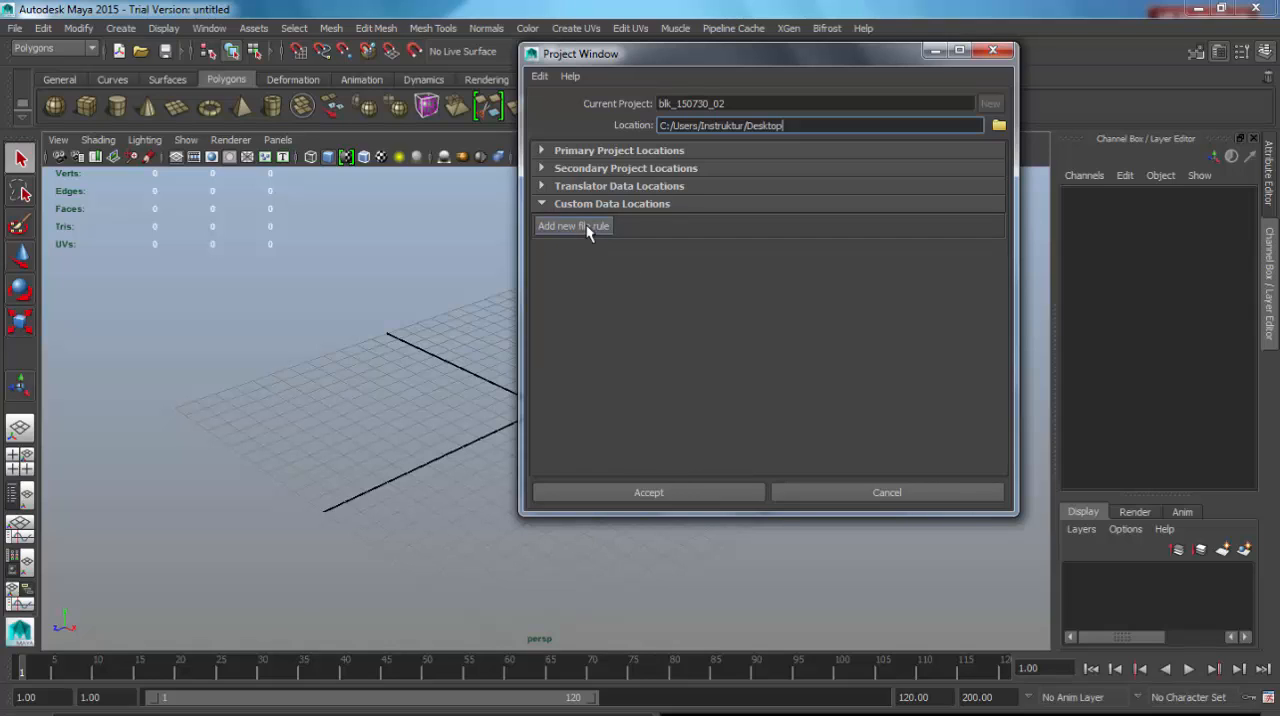
pyautogui.click(703, 493)
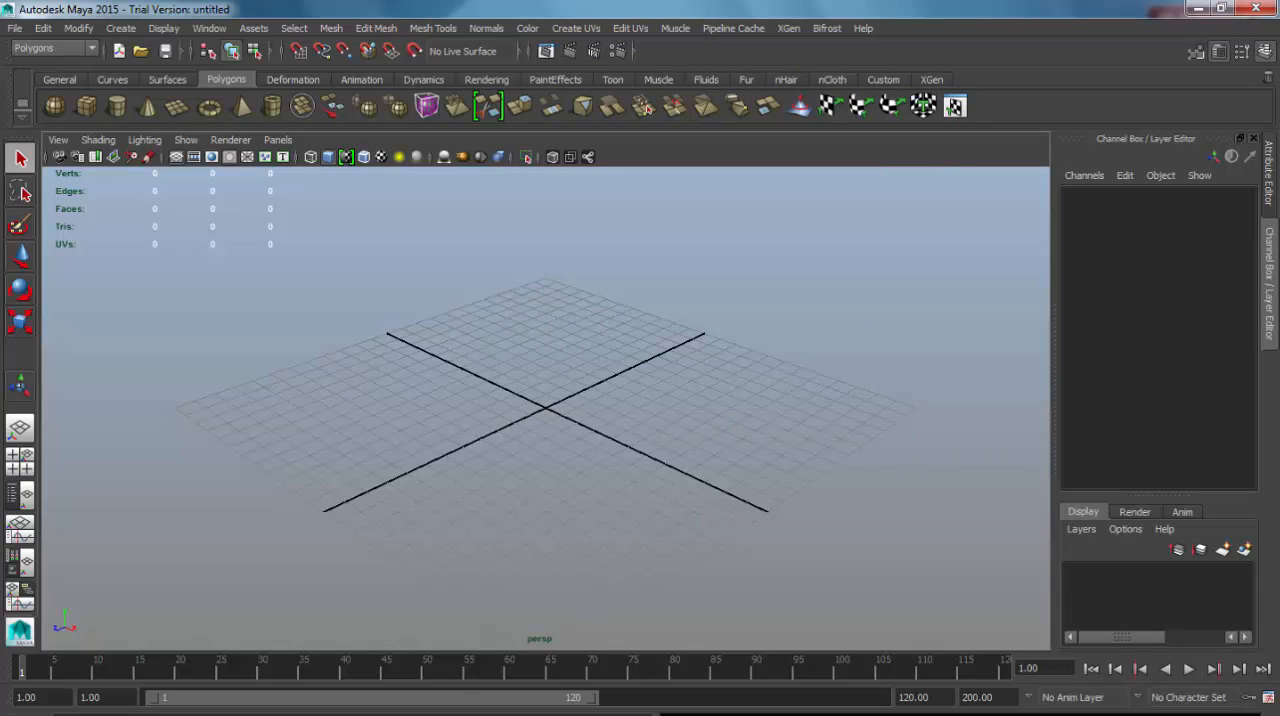
# Open the blk_150730_02 folder on the Desktop in Windows Explorer and examine its generated subfolders.
pyautogui.click(200, 714)
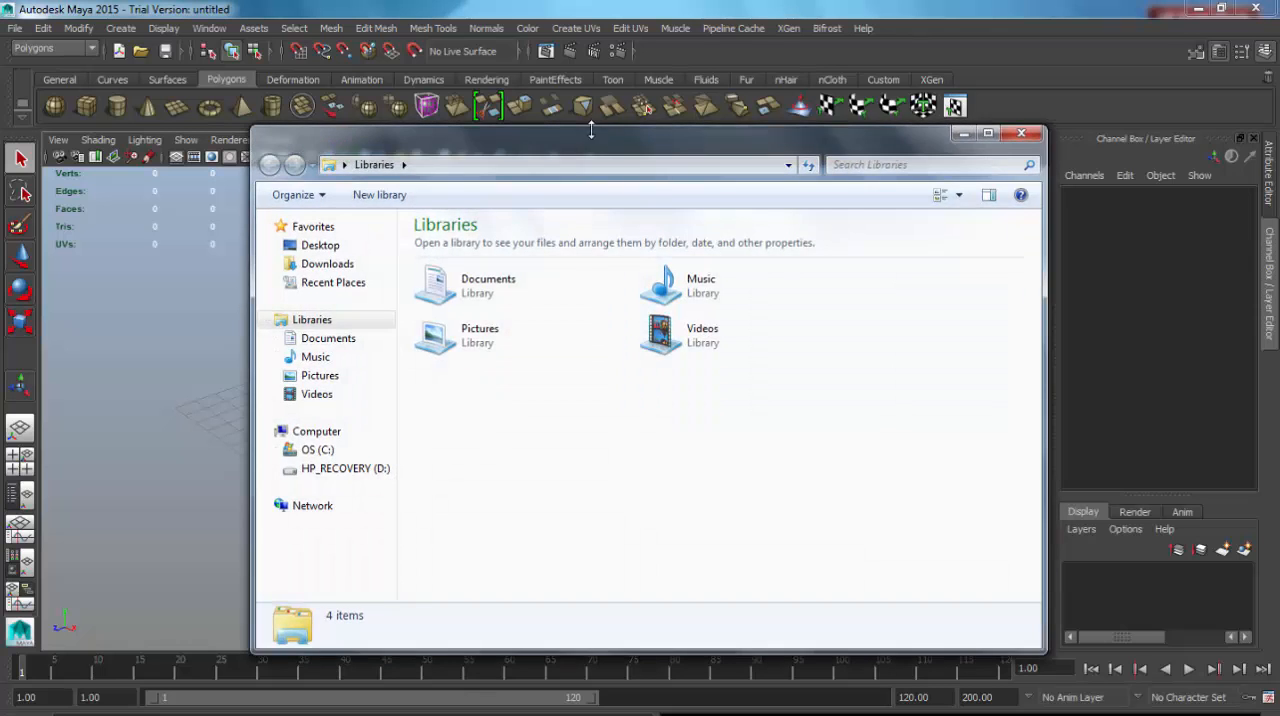
pyautogui.moveTo(590, 136); pyautogui.dragTo(719, 68)
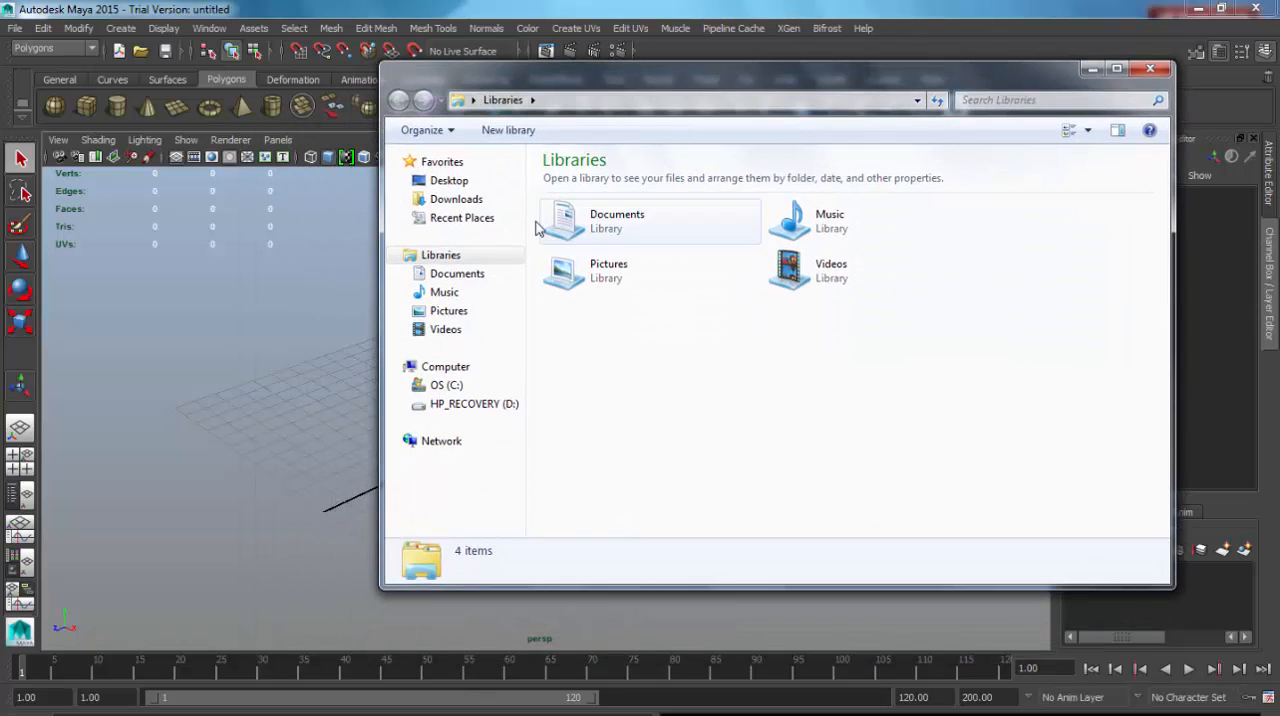
pyautogui.click(449, 181)
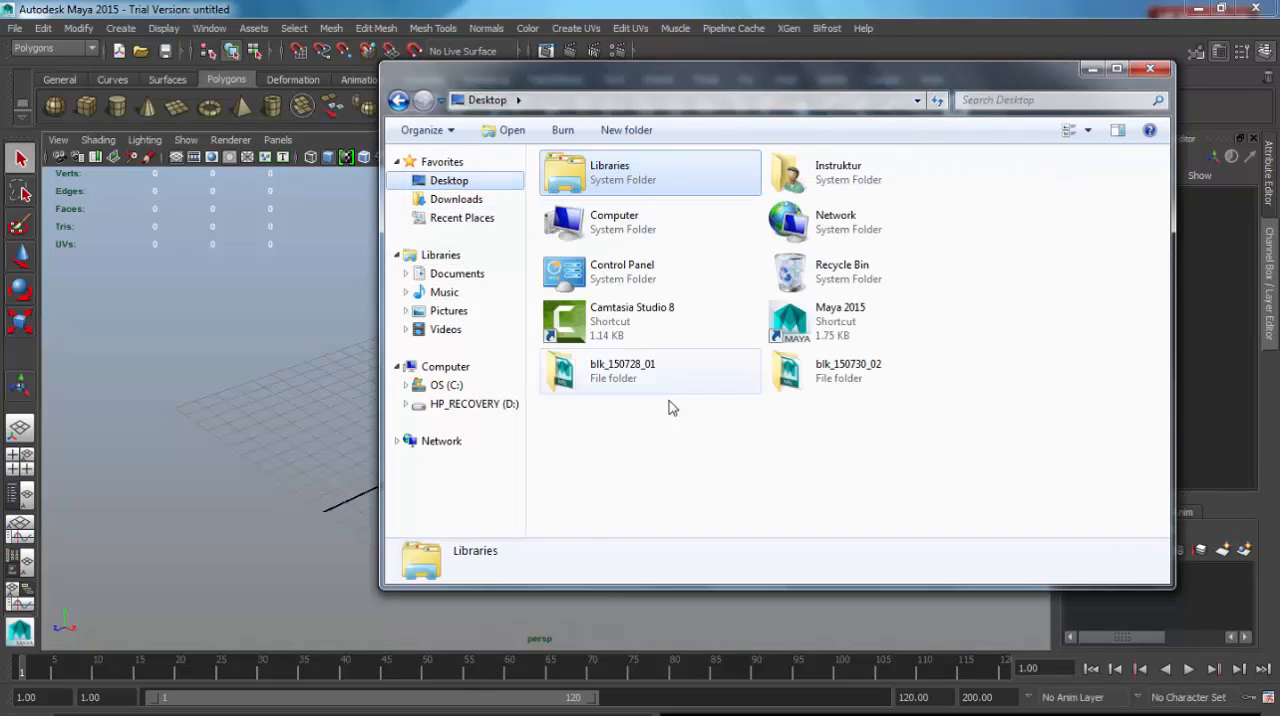
pyautogui.moveTo(607, 379)
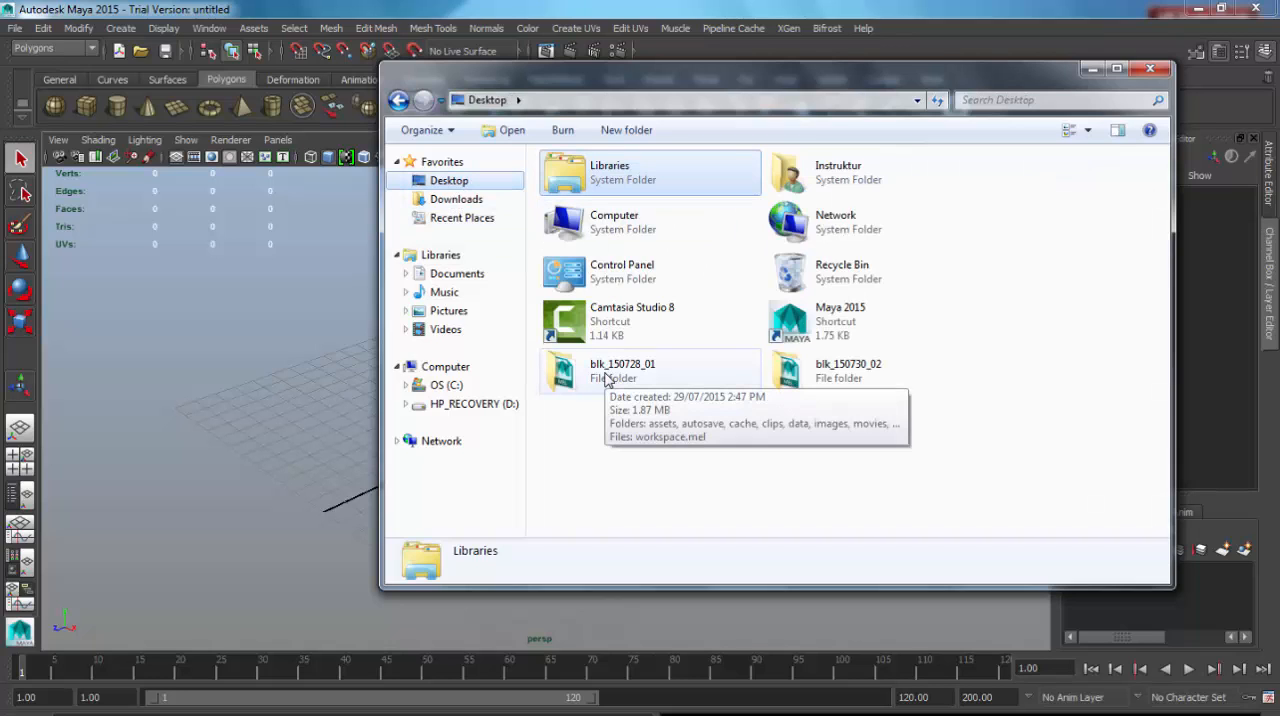
pyautogui.doubleClick(857, 372)
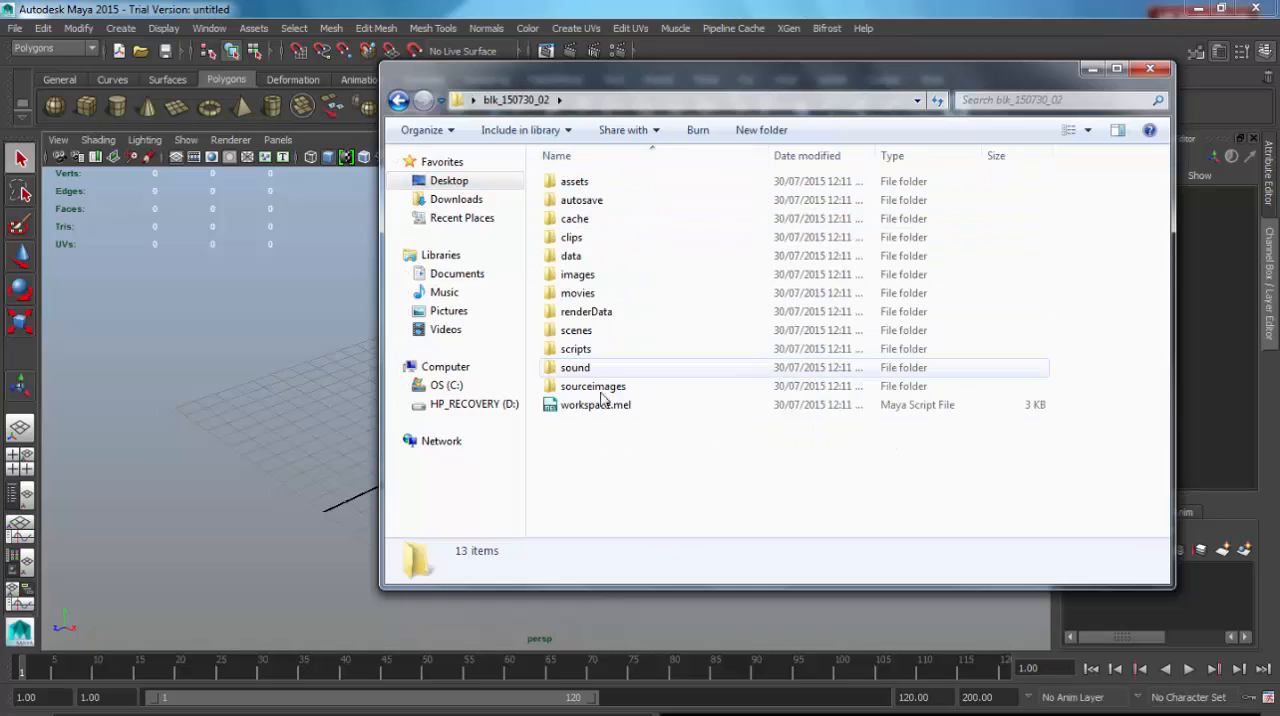
pyautogui.moveTo(610, 85); pyautogui.dragTo(917, 85)
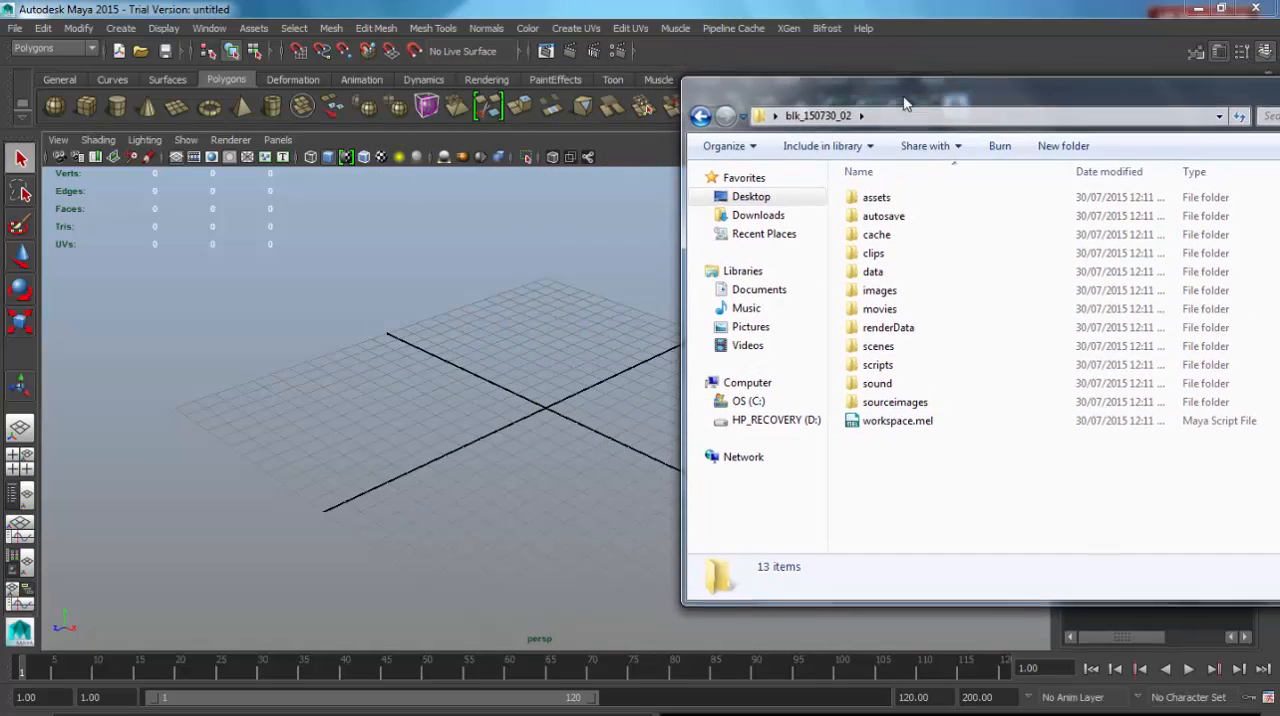
# Return to Maya and set the current project to the blk_150728_01 folder on the Desktop.
pyautogui.click(14, 28)
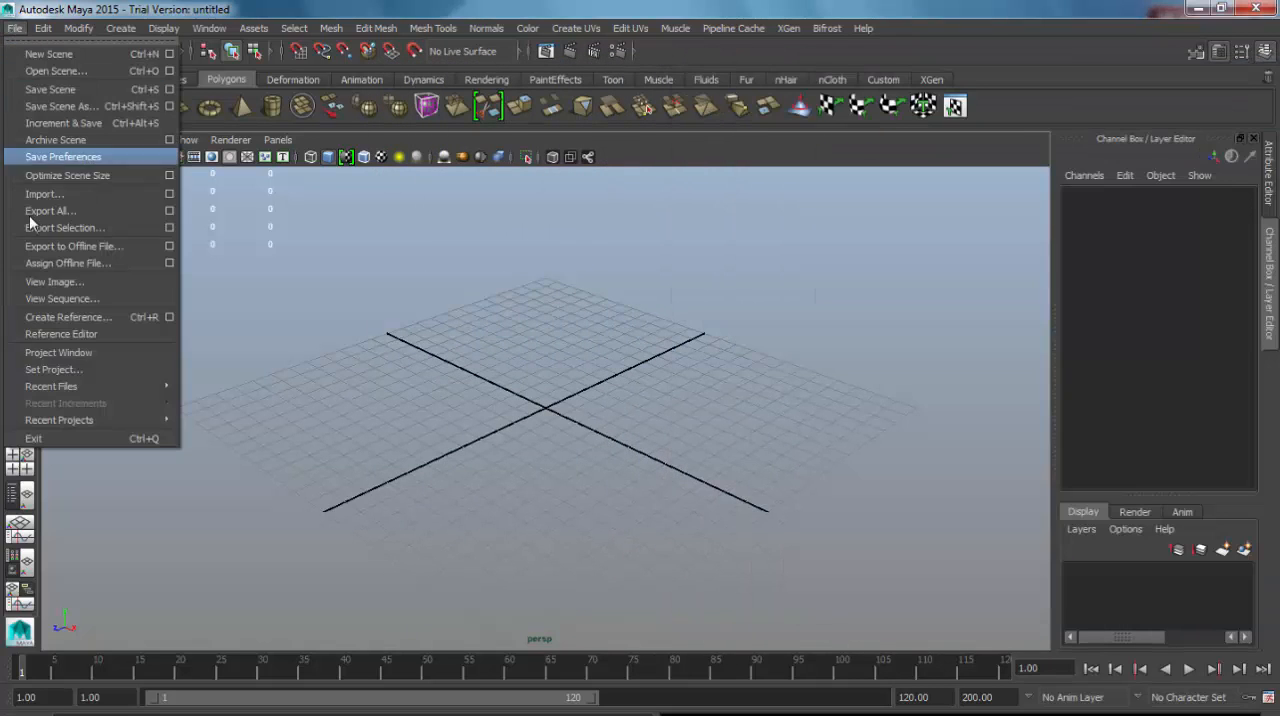
pyautogui.click(55, 369)
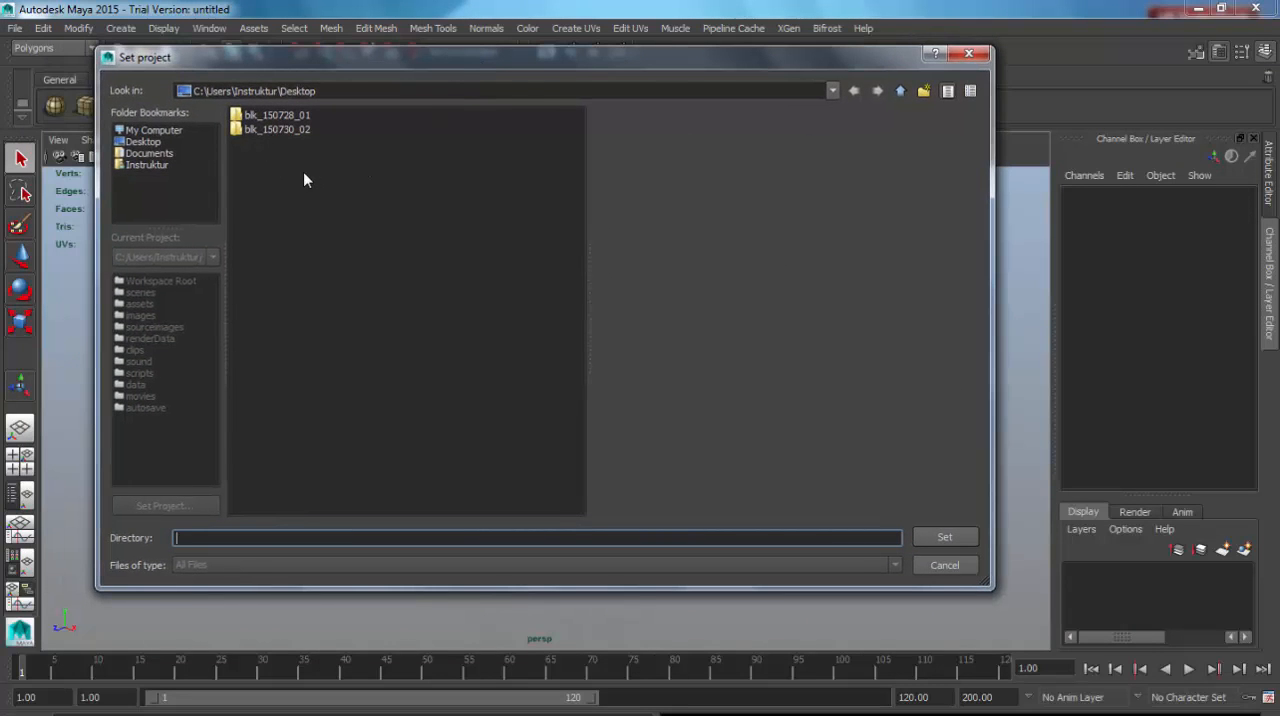
pyautogui.click(298, 115)
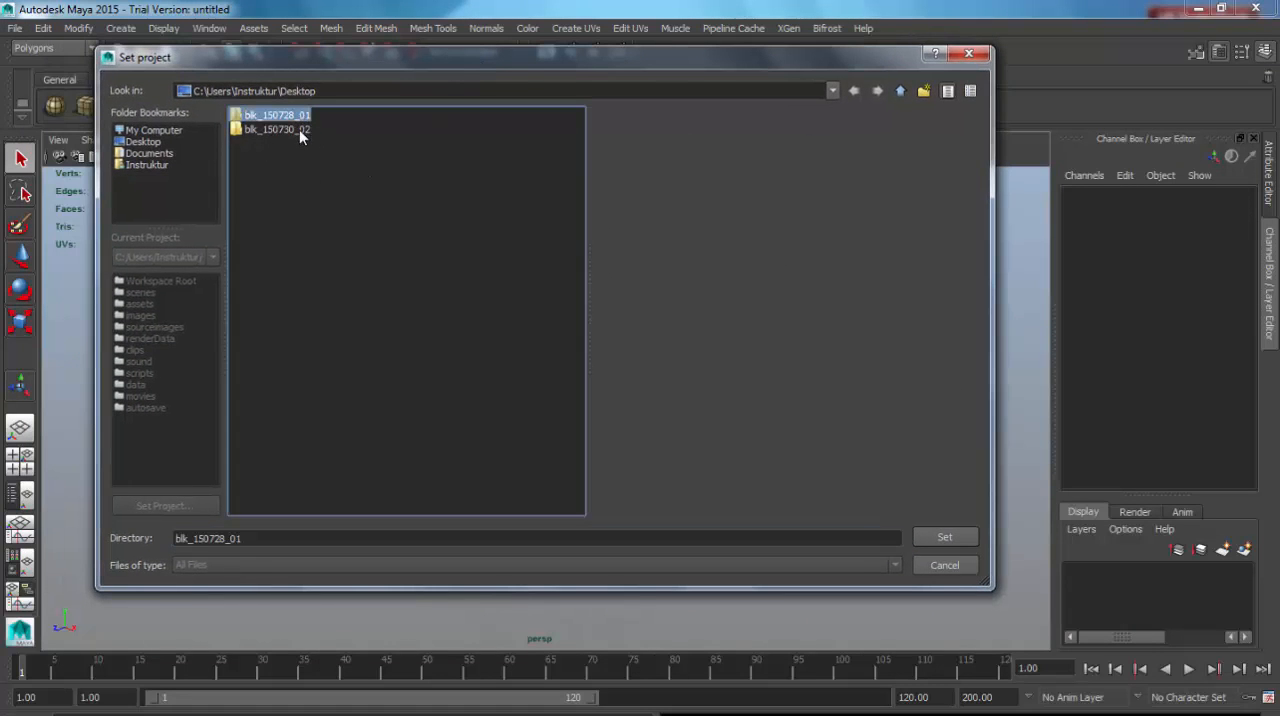
pyautogui.click(290, 130)
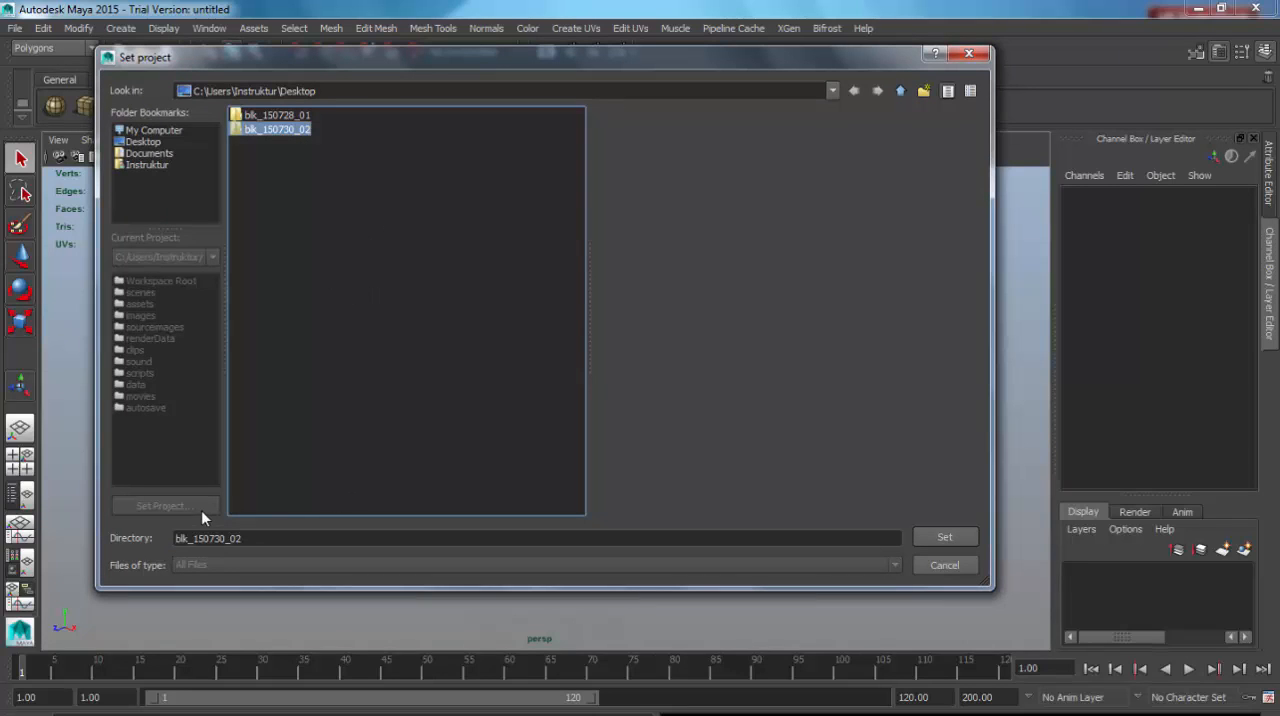
pyautogui.click(279, 116)
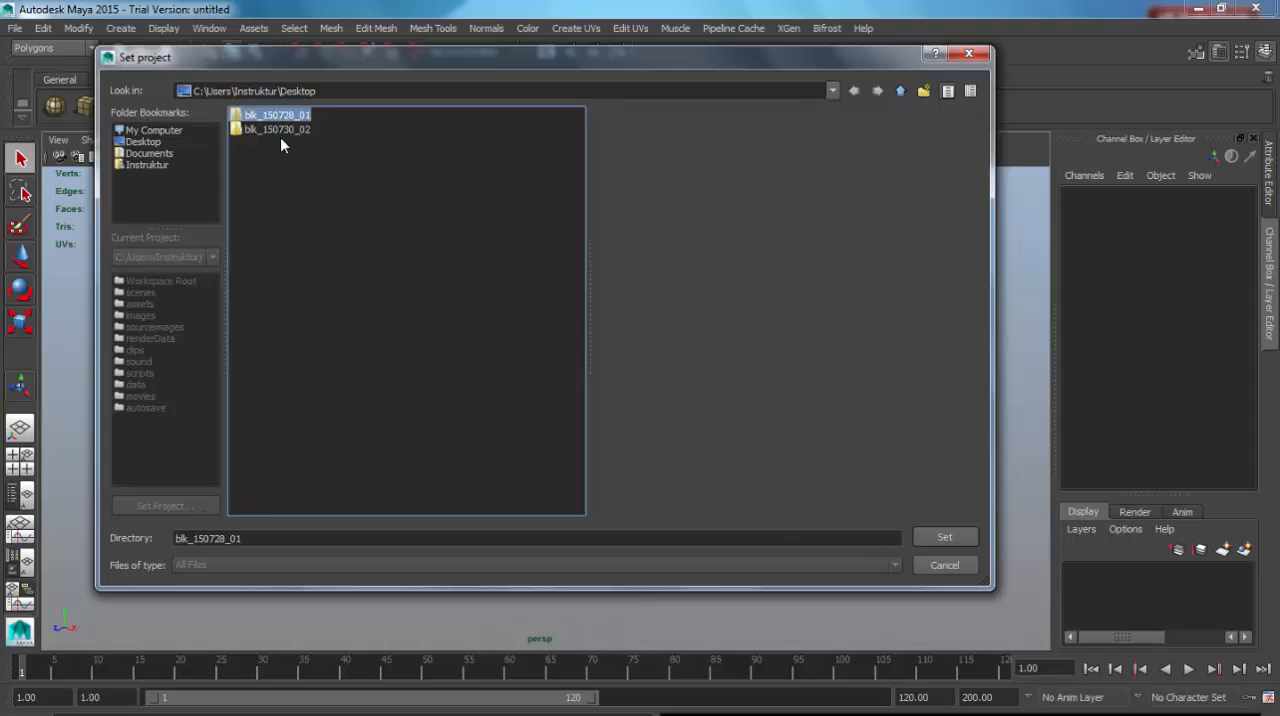
pyautogui.click(280, 131)
pyautogui.click(279, 115)
pyautogui.click(280, 130)
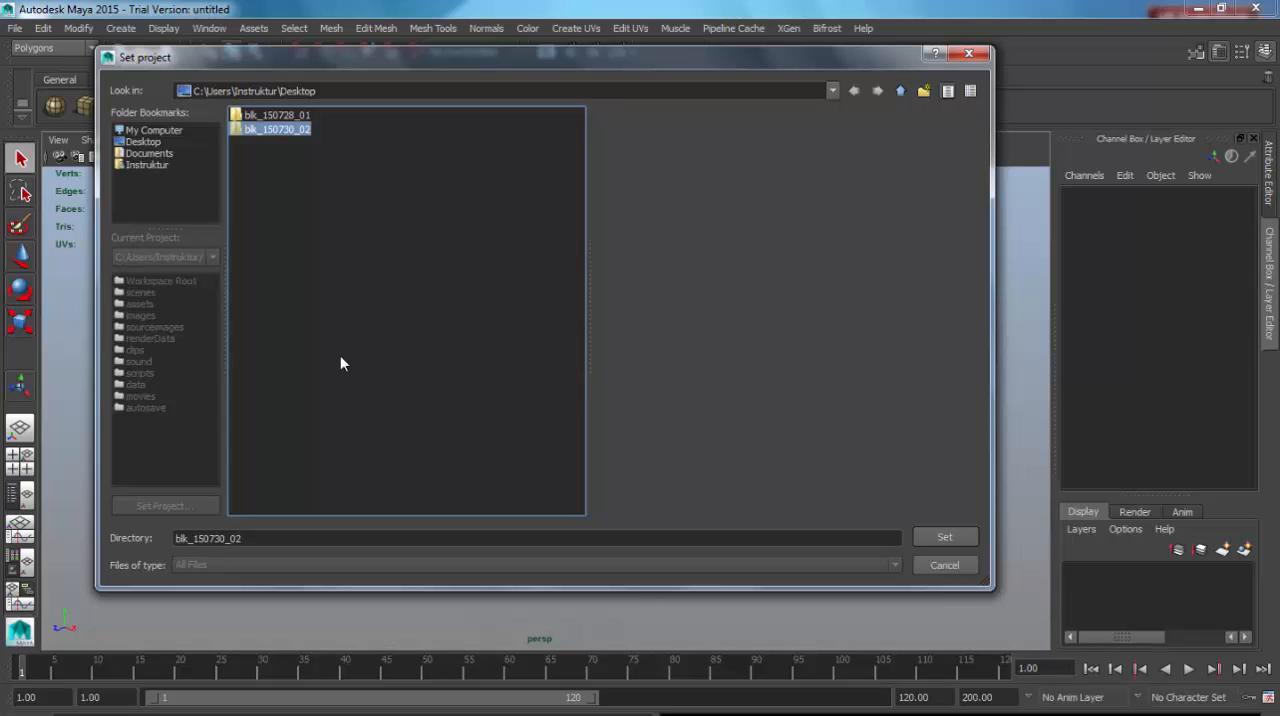
pyautogui.moveTo(349, 62); pyautogui.dragTo(369, 66)
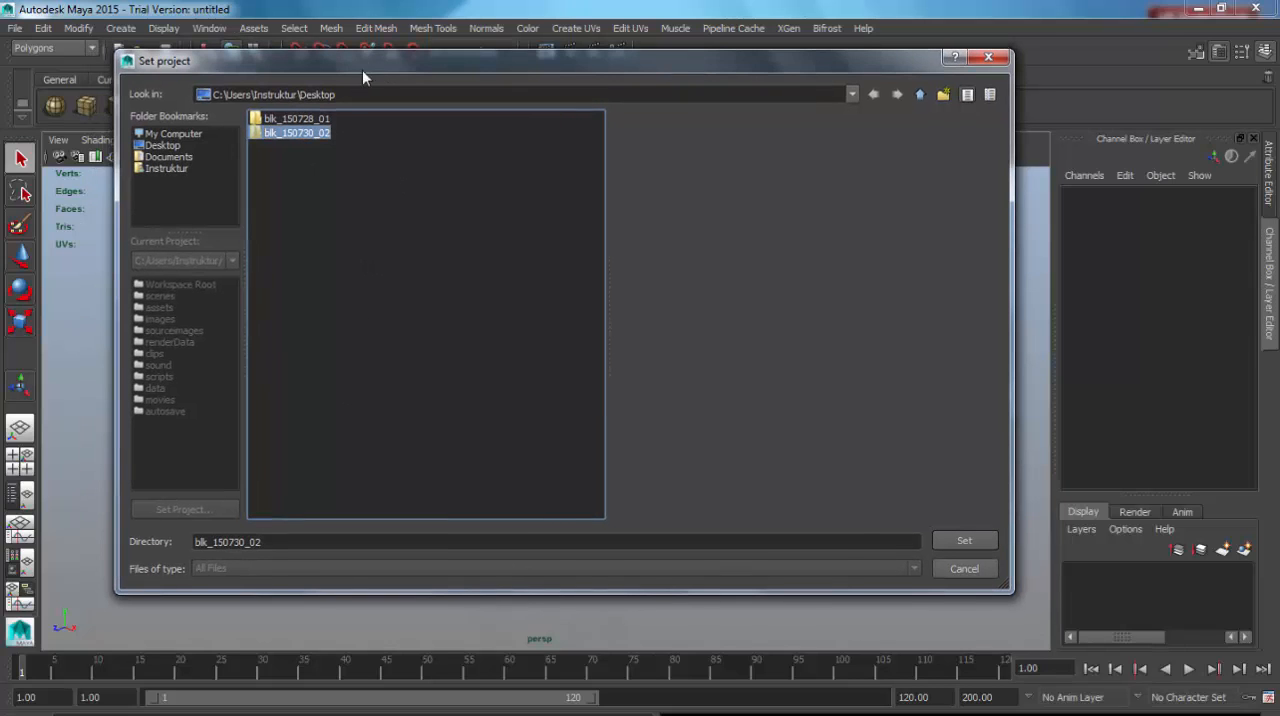
pyautogui.click(316, 119)
pyautogui.click(963, 542)
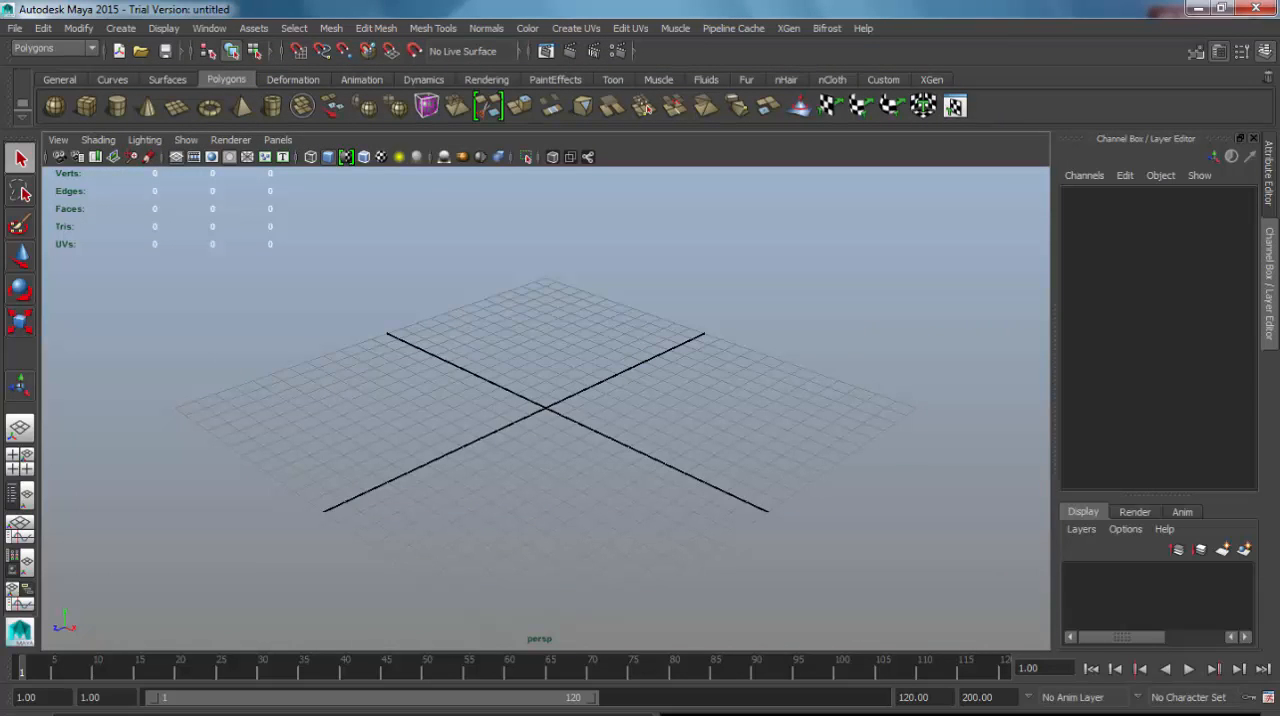
# Switch to Windows Explorer and locate the blk_150728_01 project folder on the Desktop.
pyautogui.hotkey('alt', 'Tab')
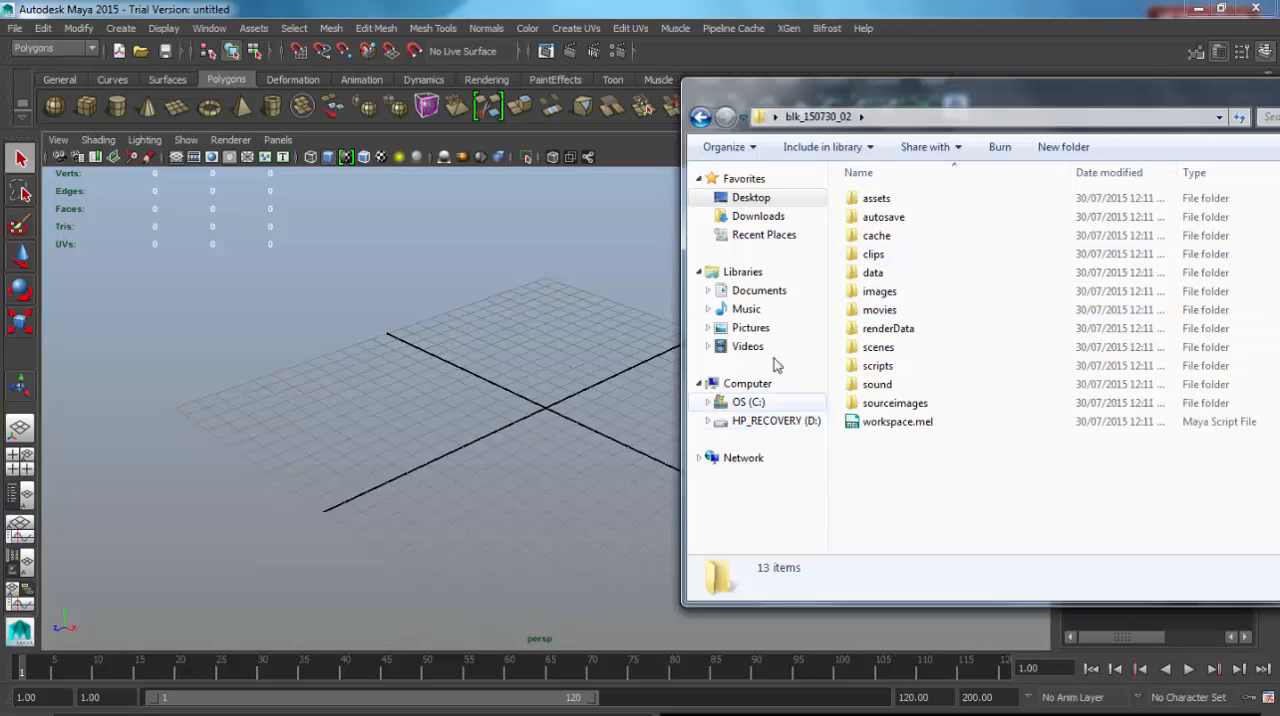
pyautogui.click(751, 198)
pyautogui.click(925, 390)
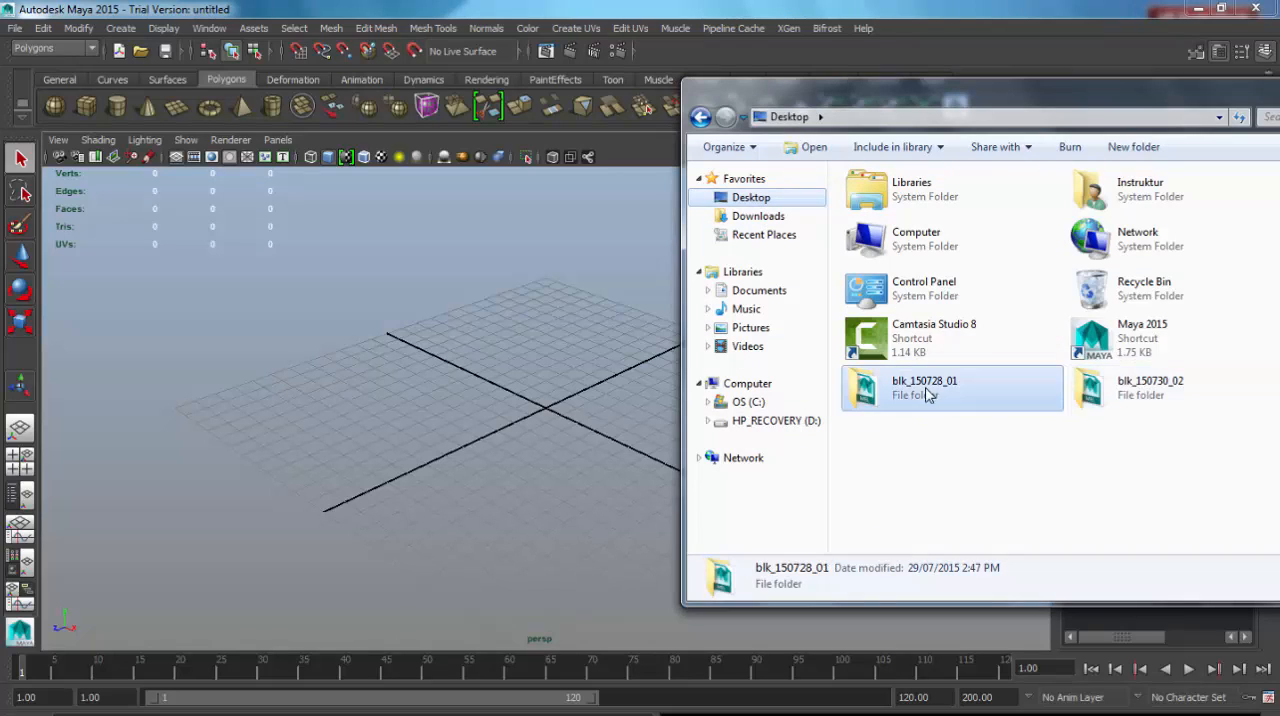
# Set Maya's current project to blk_150730_02 and locate its folder on the Desktop in Windows Explorer.
pyautogui.click(16, 29)
pyautogui.click(100, 369)
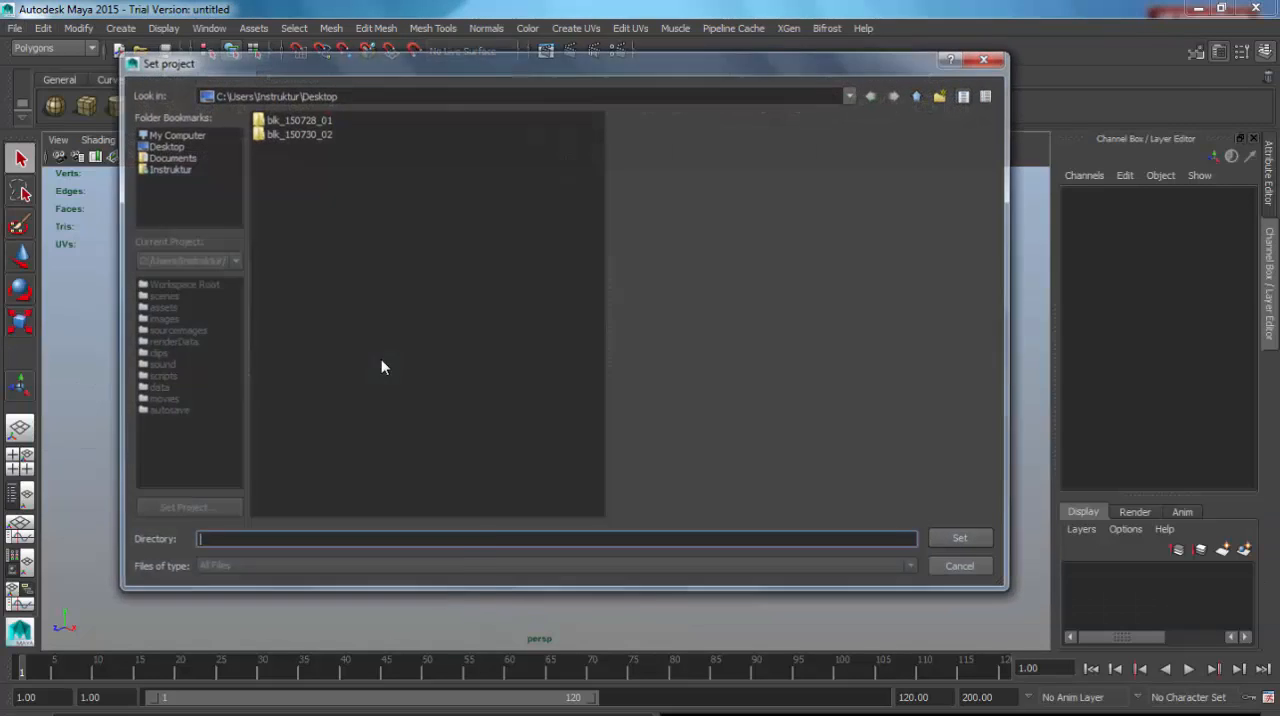
pyautogui.click(313, 134)
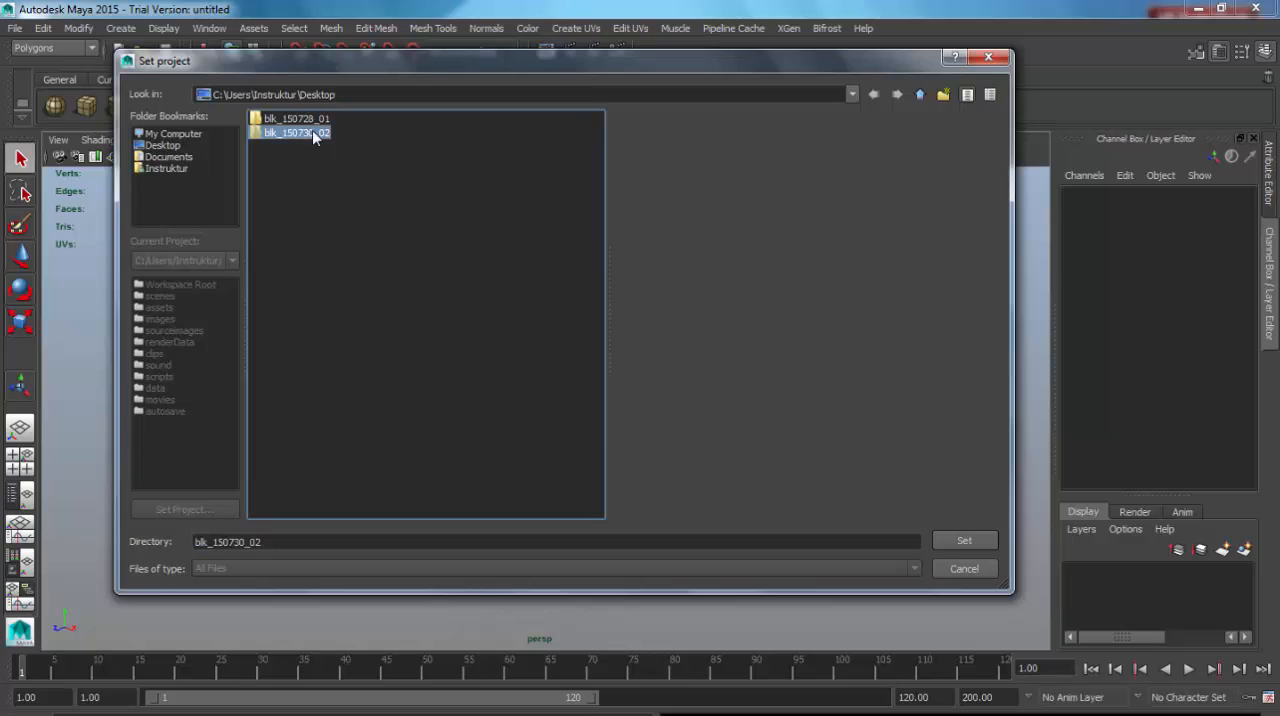
pyautogui.click(966, 541)
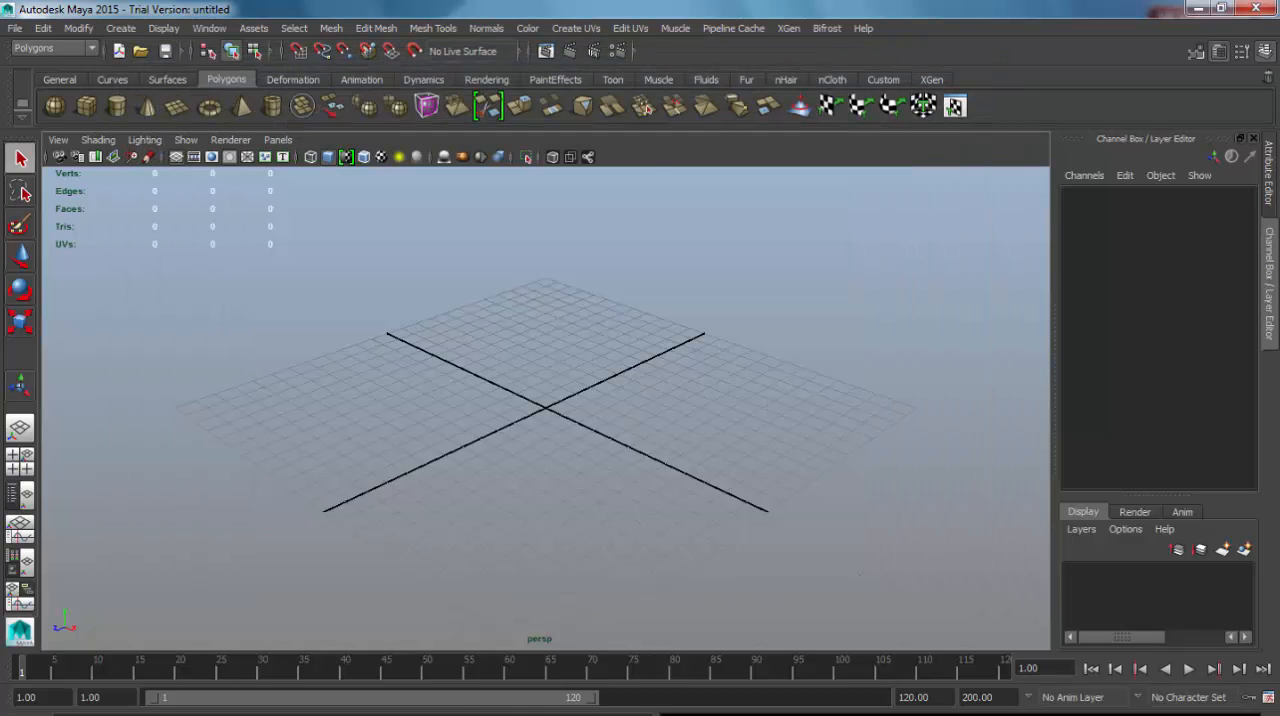
pyautogui.hotkey('alt', 'Tab')
pyautogui.click(1140, 388)
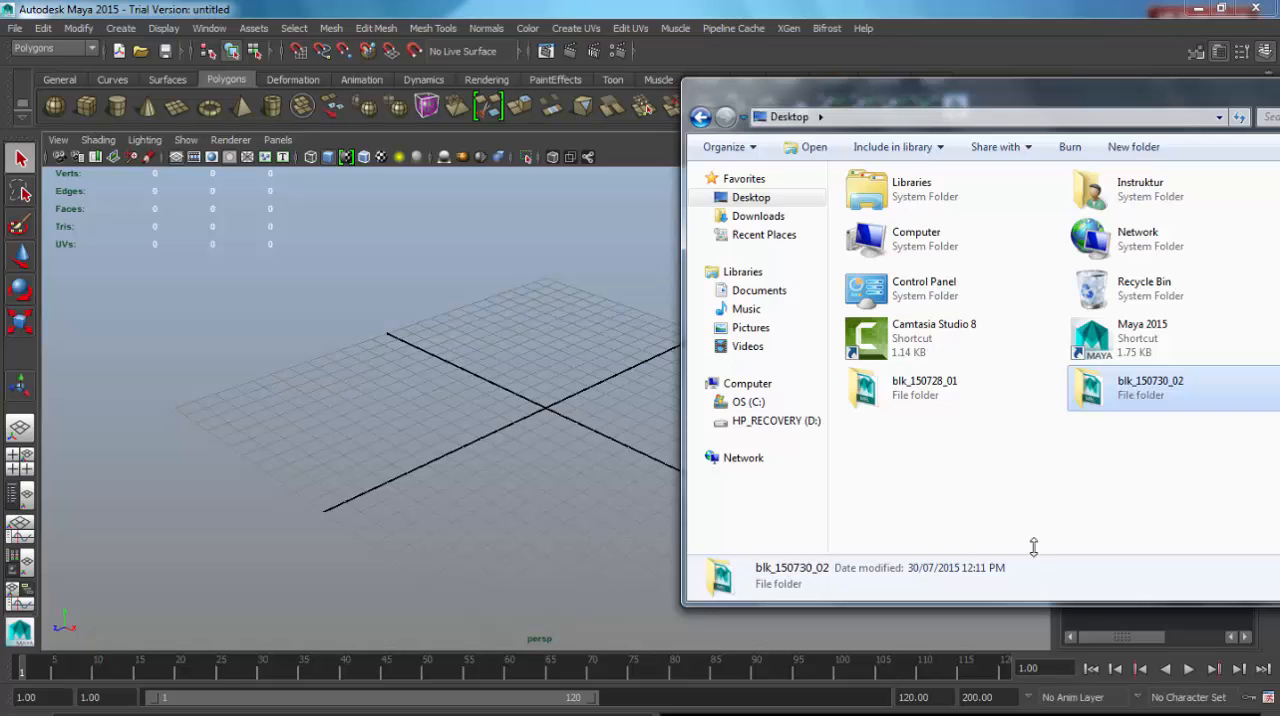
# Return to Maya and set the current project to the blk_150728_01 folder on the Desktop.
pyautogui.click(15, 28)
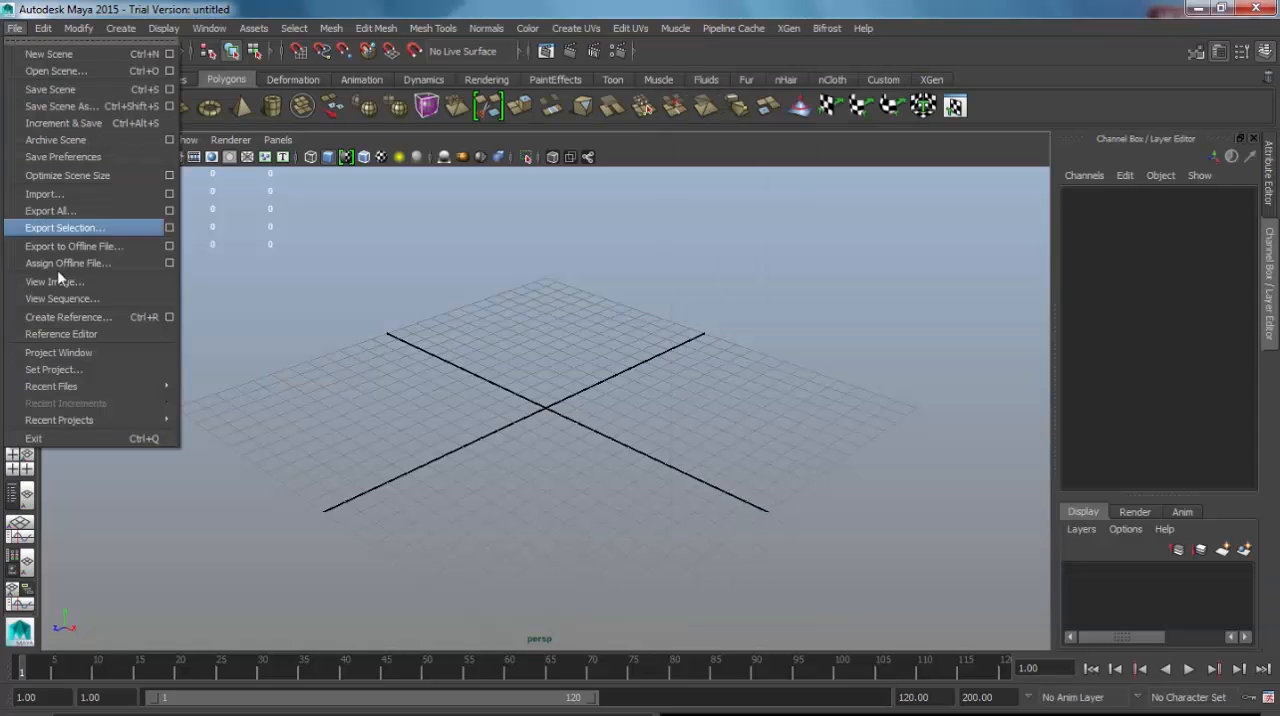
pyautogui.click(55, 370)
pyautogui.click(293, 119)
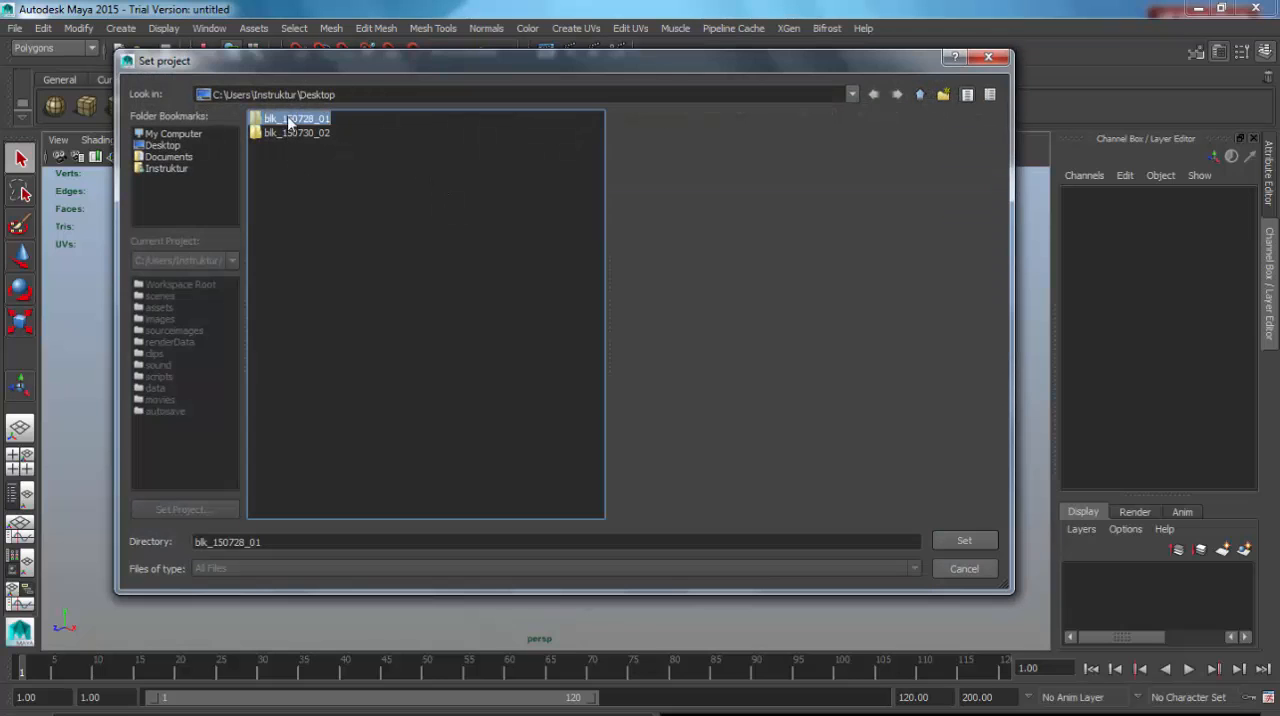
pyautogui.click(960, 541)
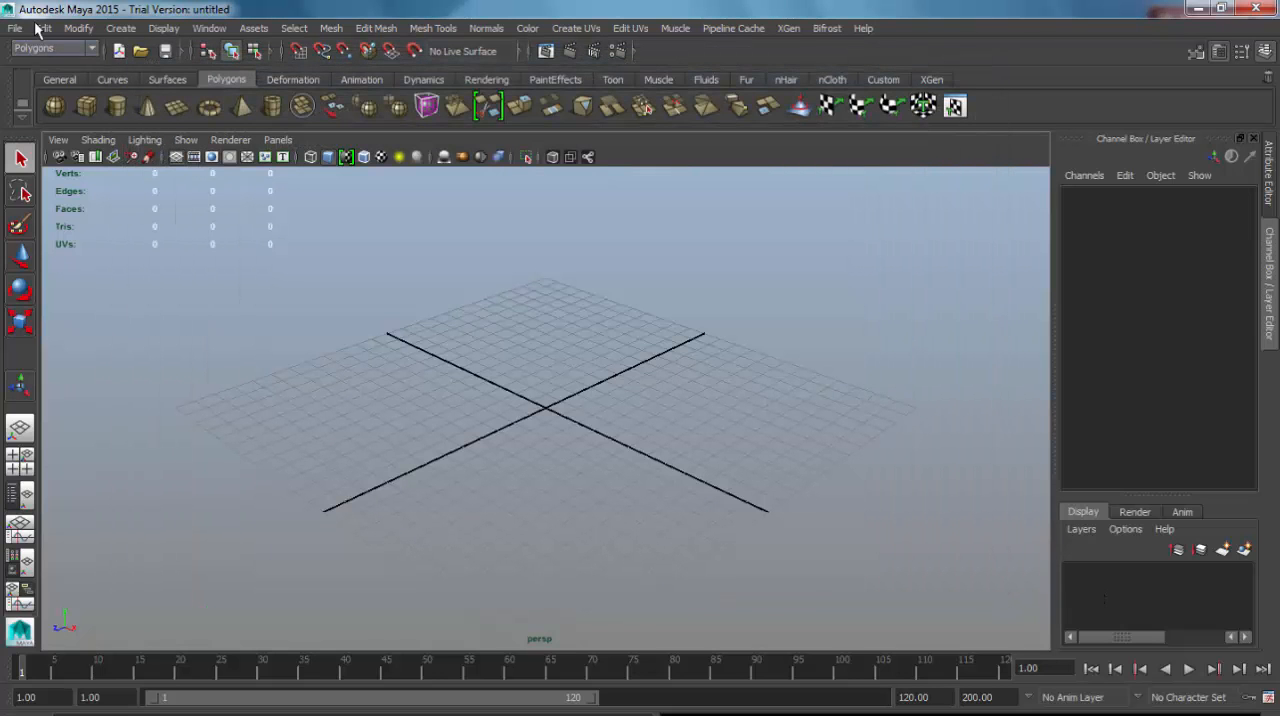
# Open the Save Scene As dialog, examine the project folder in its save path, and cancel without saving.
pyautogui.click(15, 29)
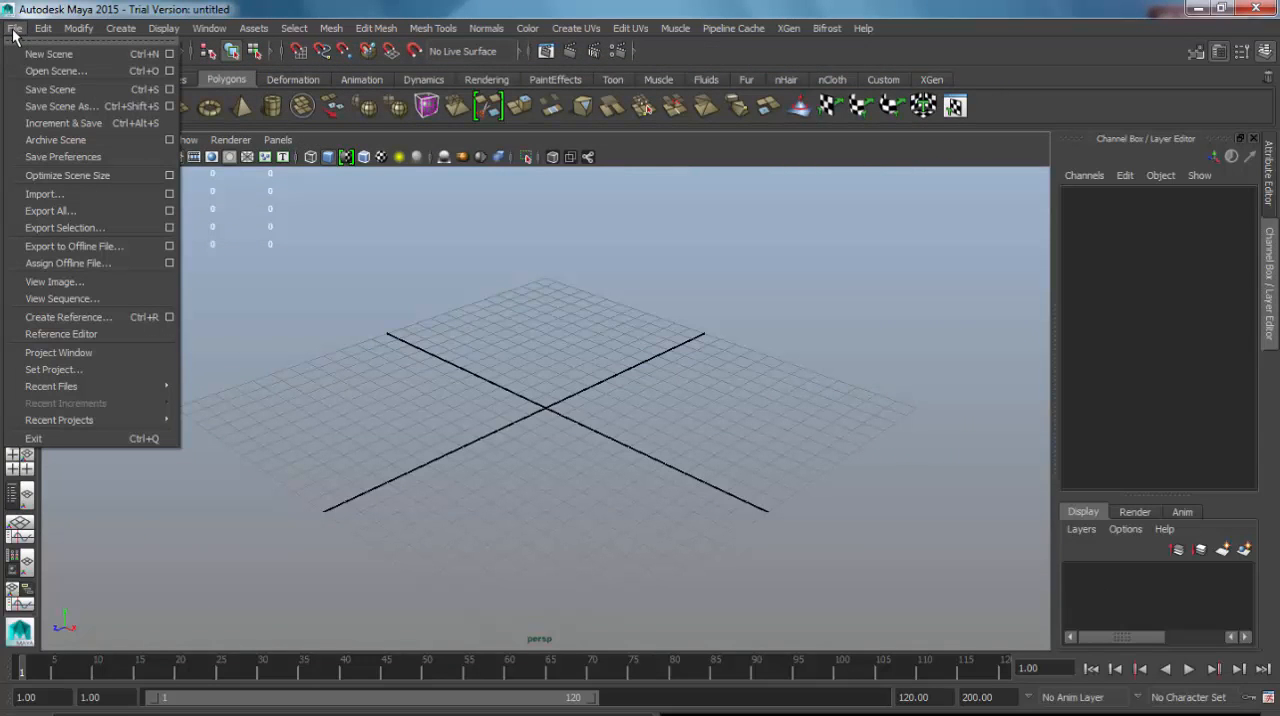
pyautogui.click(85, 107)
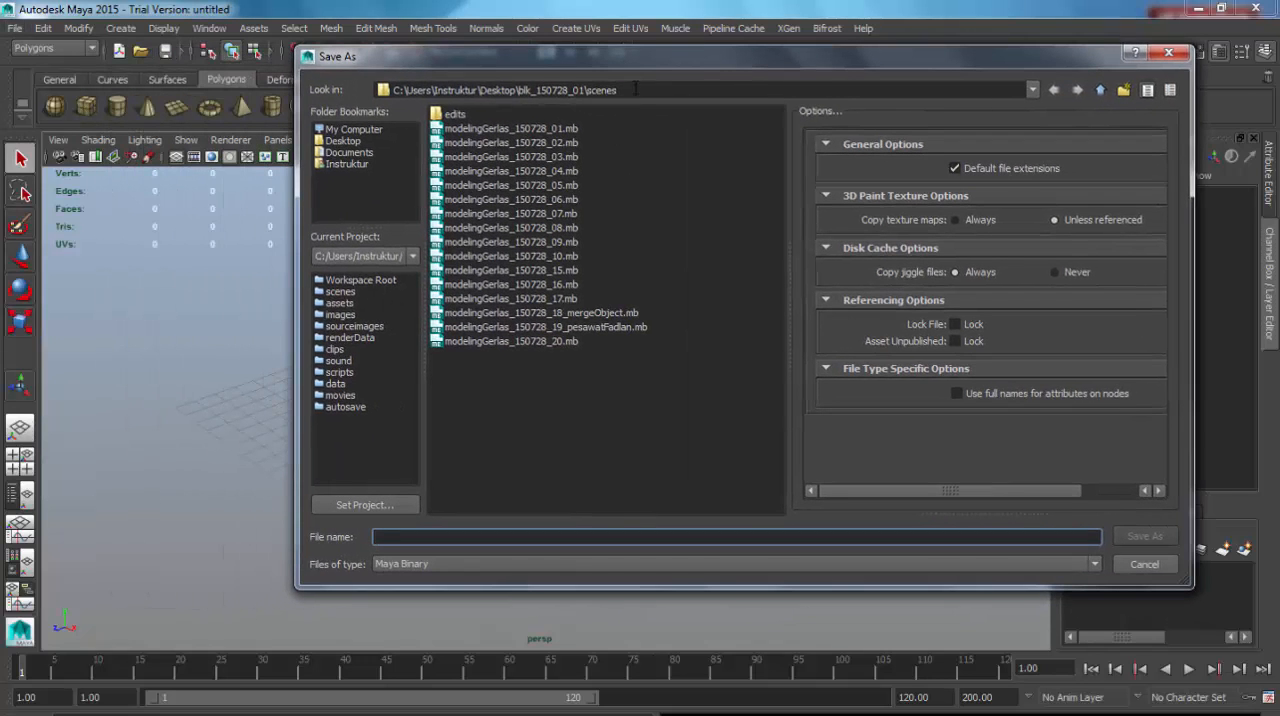
pyautogui.click(634, 88)
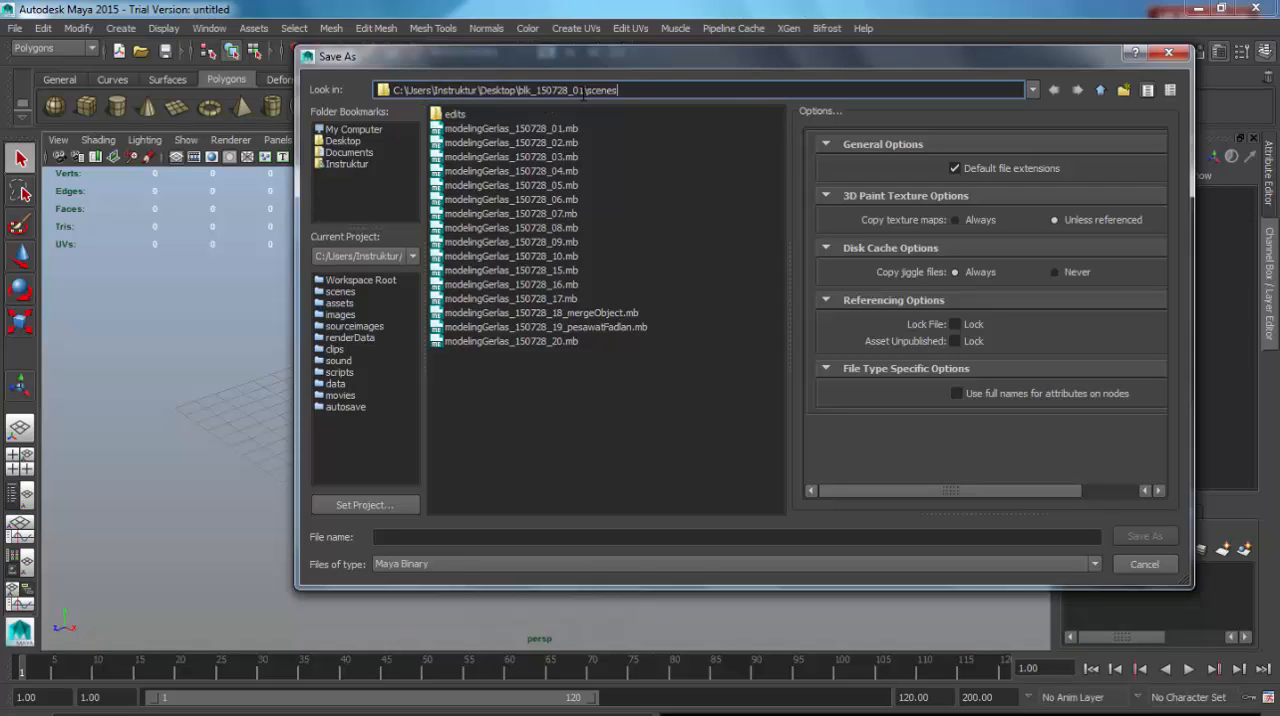
pyautogui.moveTo(585, 90); pyautogui.dragTo(578, 90)
pyautogui.click(1138, 568)
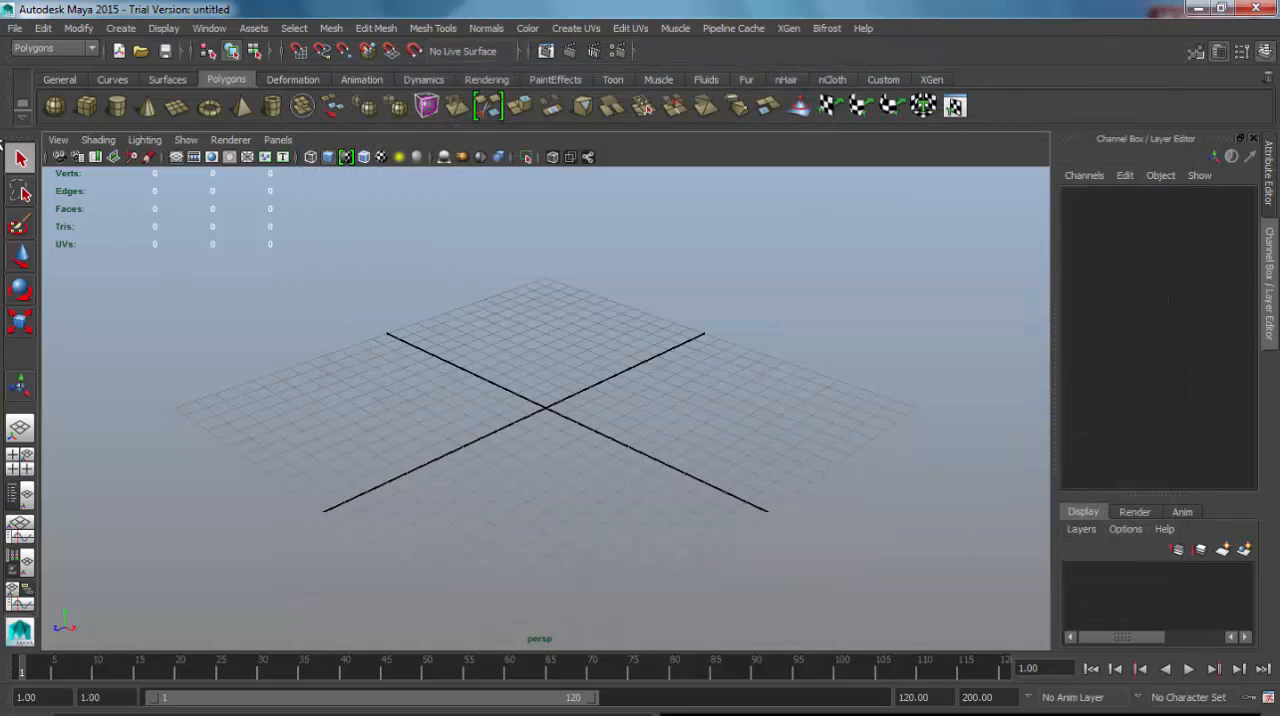
# Set the current project to the blk_150730_02 folder on the Desktop.
pyautogui.click(16, 28)
pyautogui.click(89, 370)
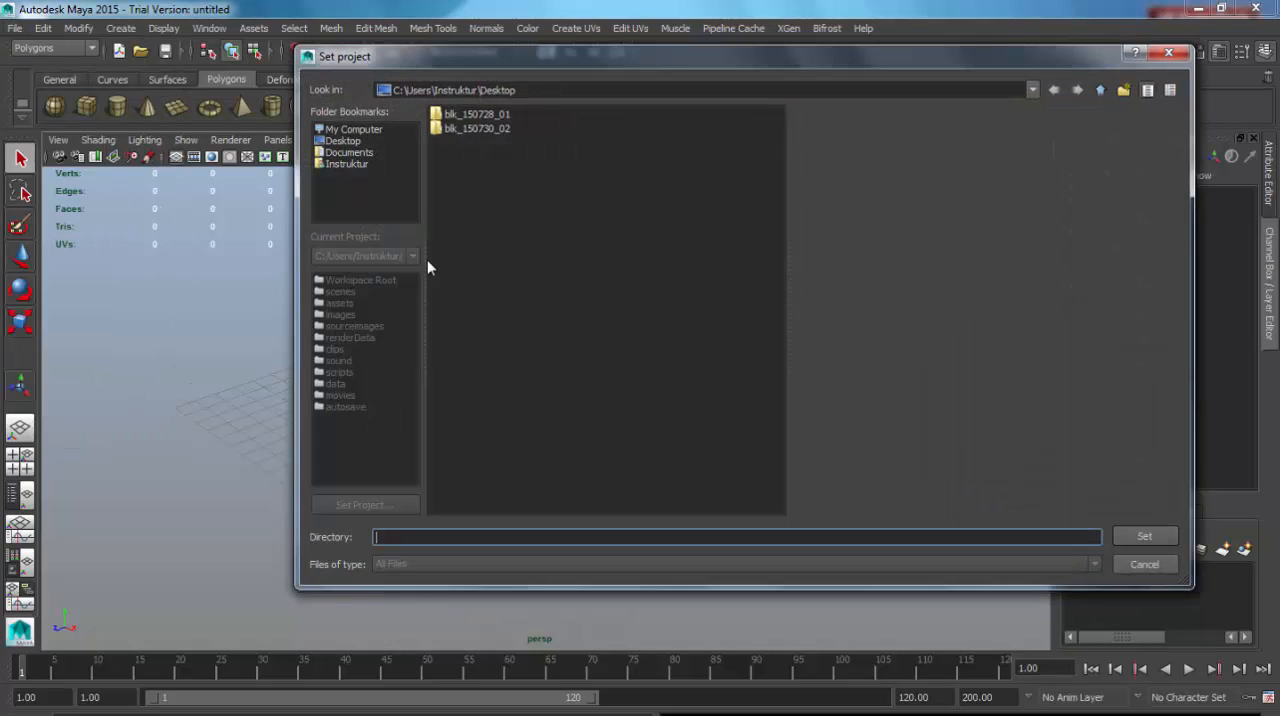
pyautogui.click(480, 128)
pyautogui.click(1142, 537)
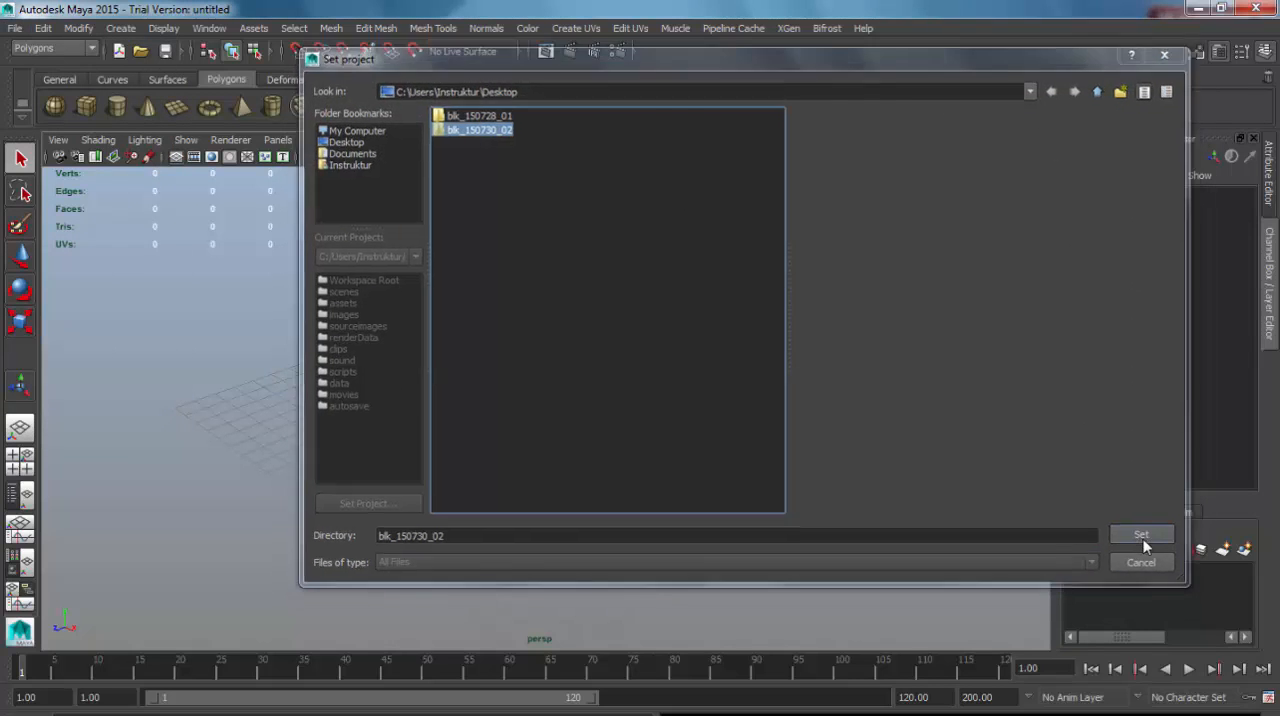
# Check in the Save Scene As dialog which scenes folder the blk_150730_02 project uses, then cancel the dialog.
pyautogui.click(15, 28)
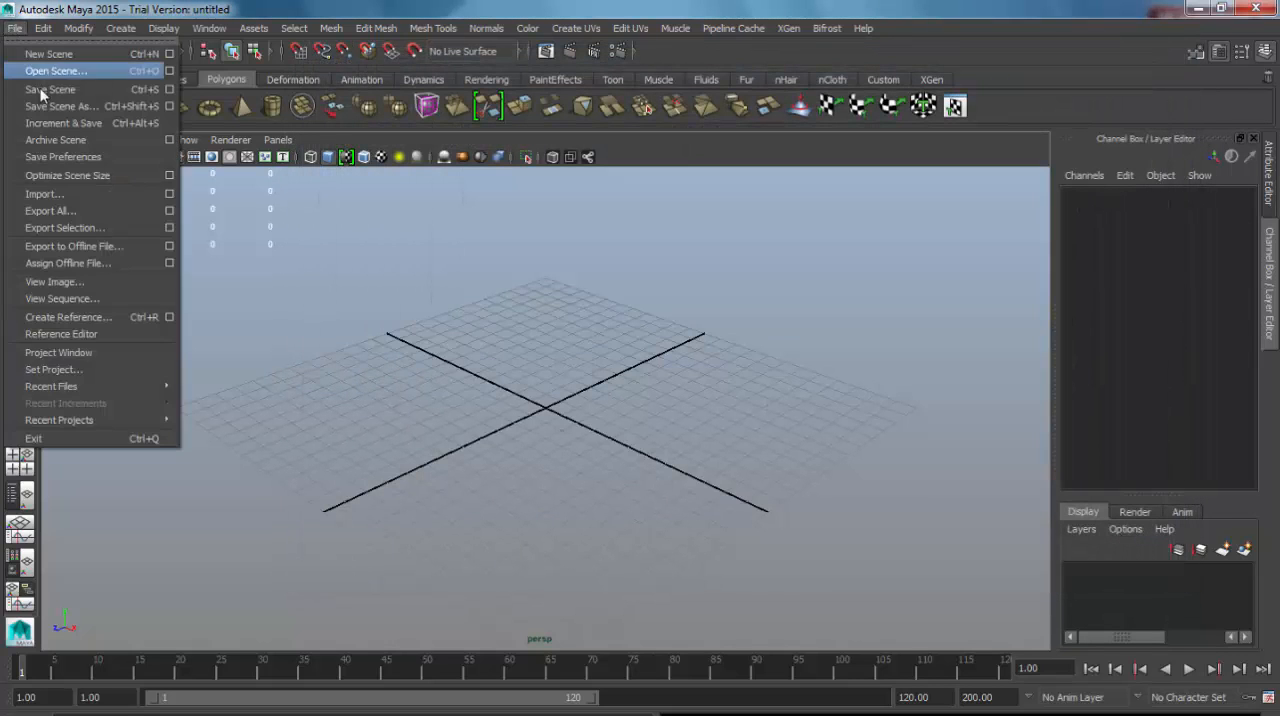
pyautogui.click(60, 106)
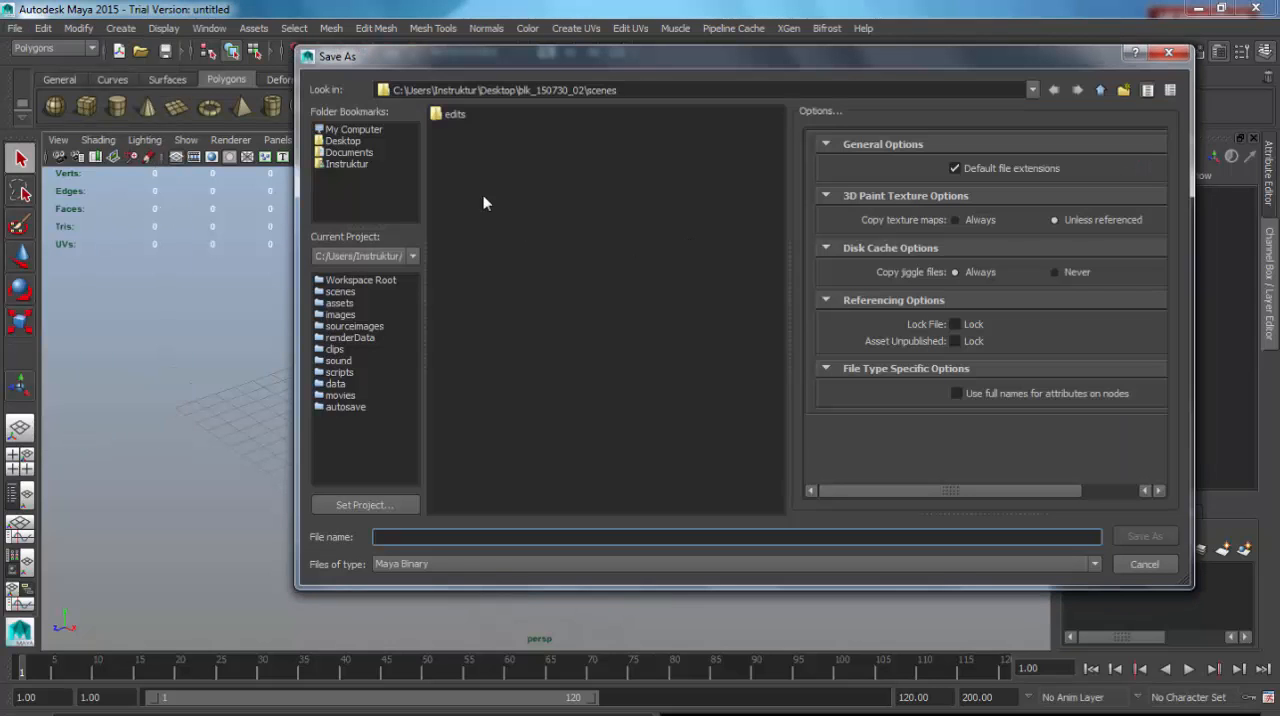
pyautogui.click(580, 90)
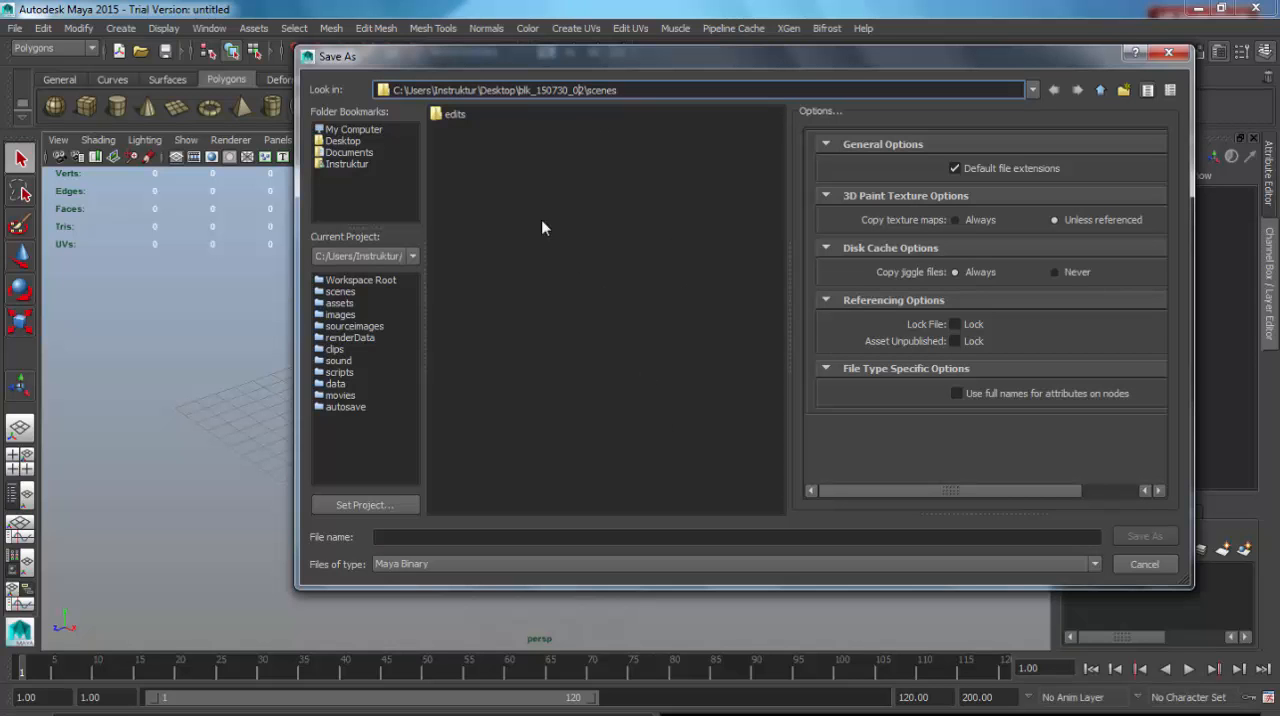
pyautogui.moveTo(472, 60); pyautogui.dragTo(533, 78)
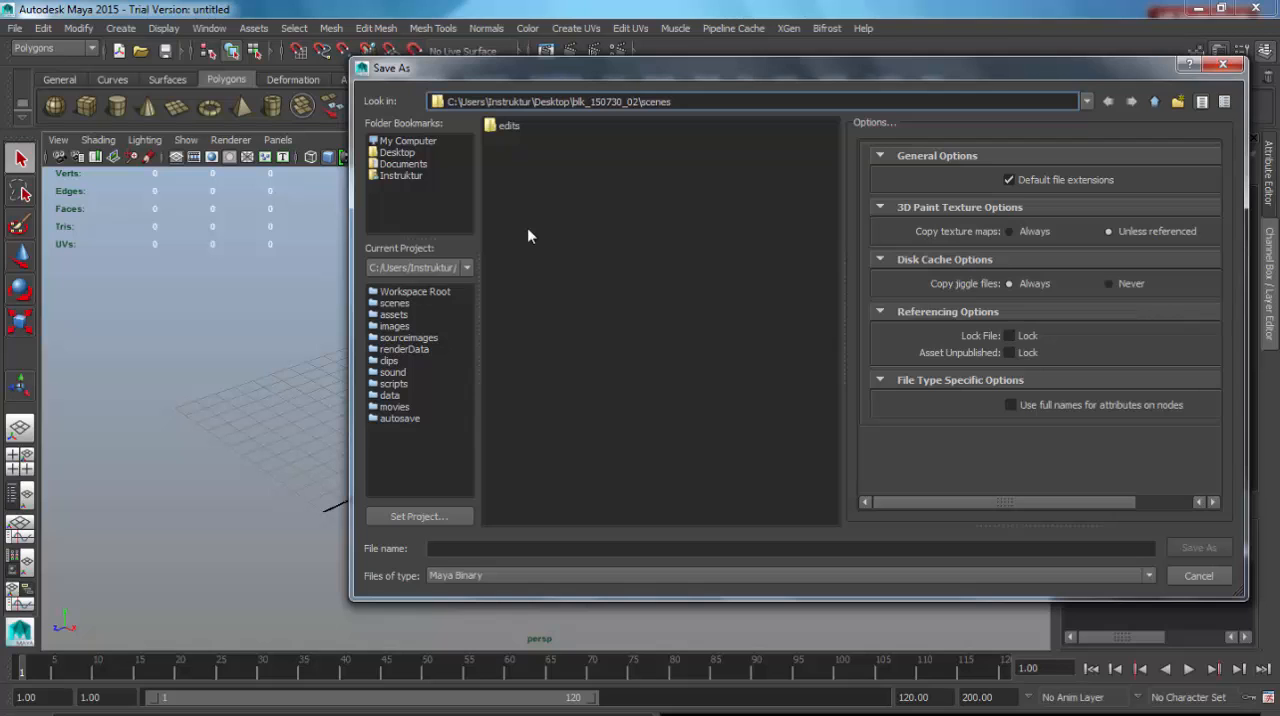
pyautogui.click(1190, 577)
# Set the current project back to the blk_150728_01 folder on the Desktop.
pyautogui.click(15, 28)
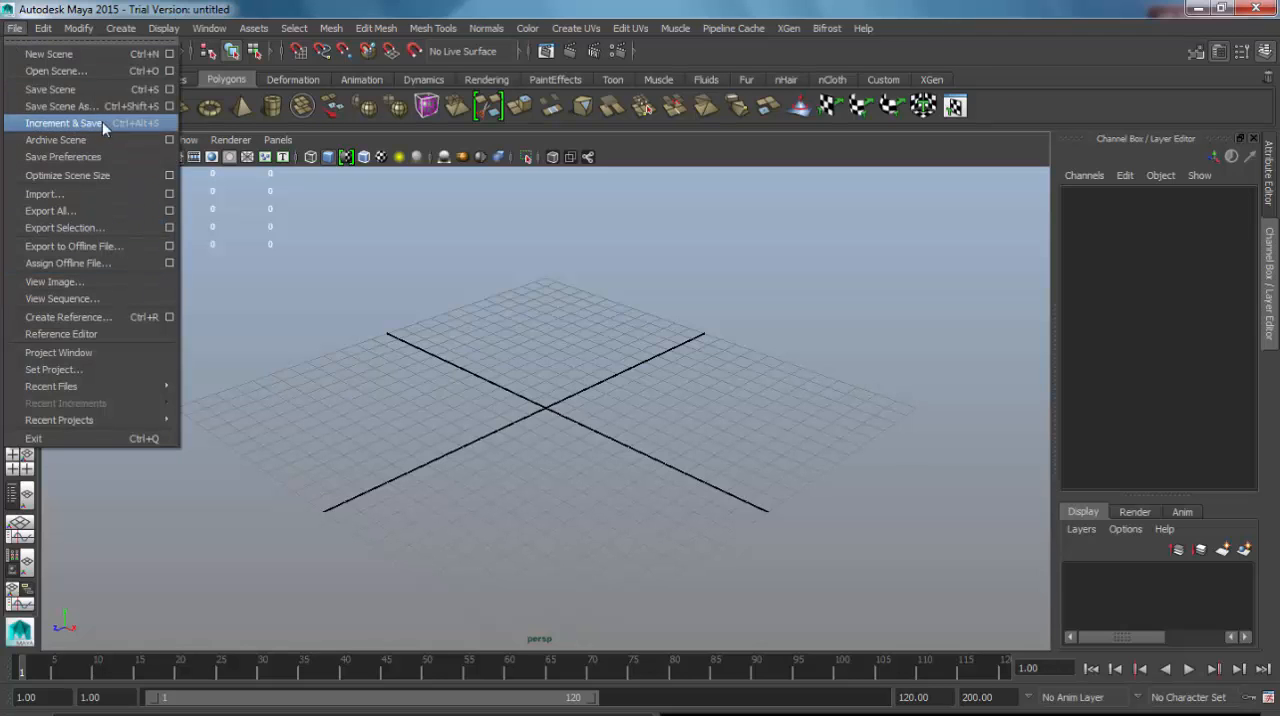
pyautogui.click(98, 368)
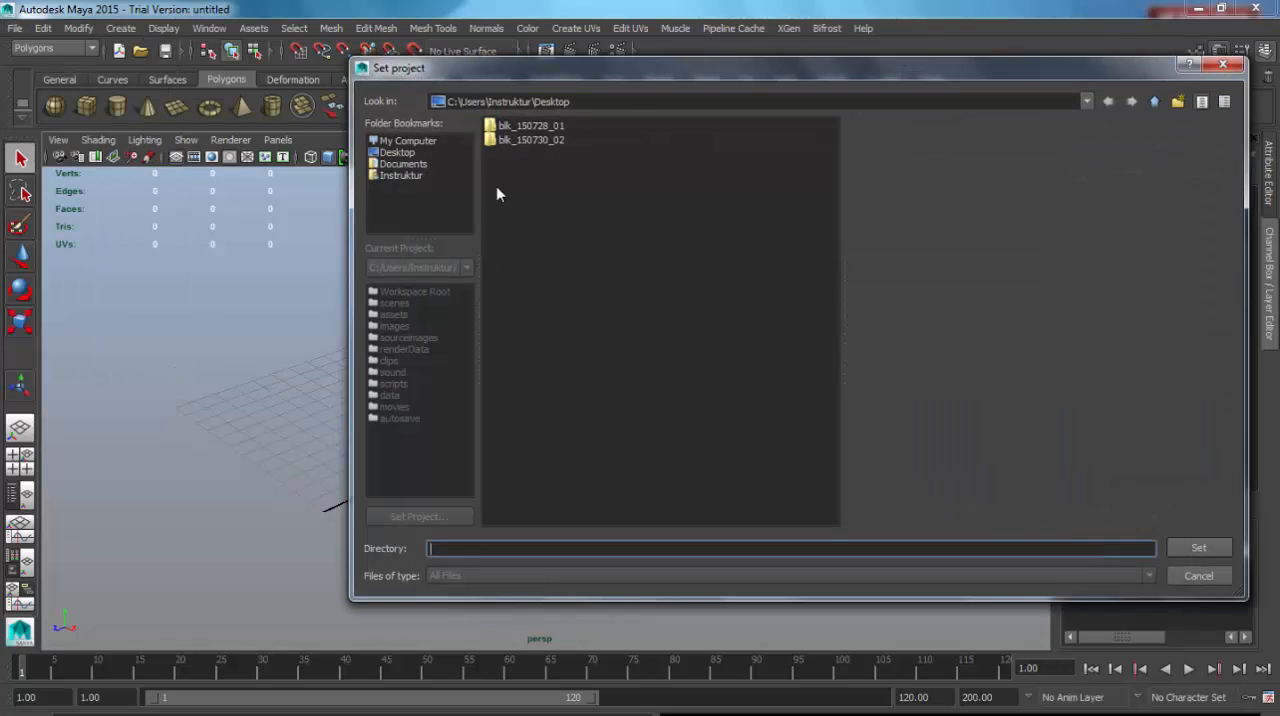
pyautogui.click(548, 126)
pyautogui.click(1195, 550)
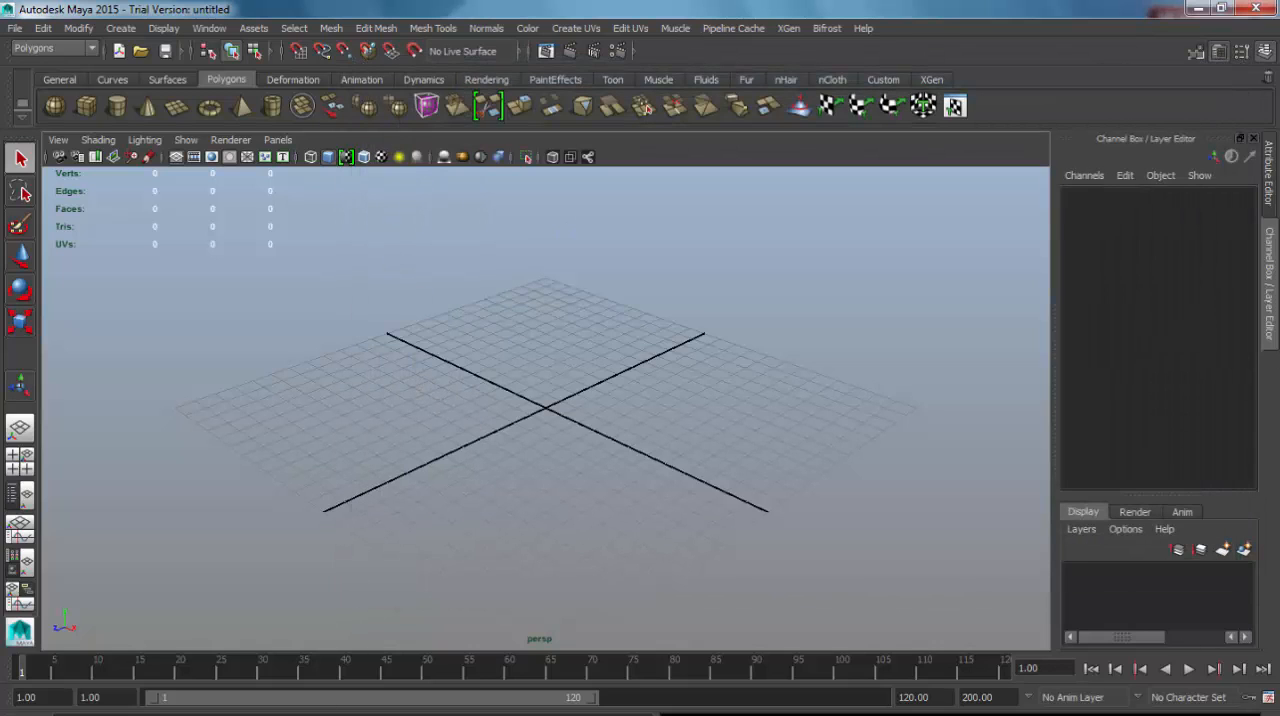
# Switch to Windows Explorer, examine the subfolders of blk_150728_01, and go back to the Desktop.
pyautogui.hotkey('alt', 'Tab')
pyautogui.doubleClick(920, 398)
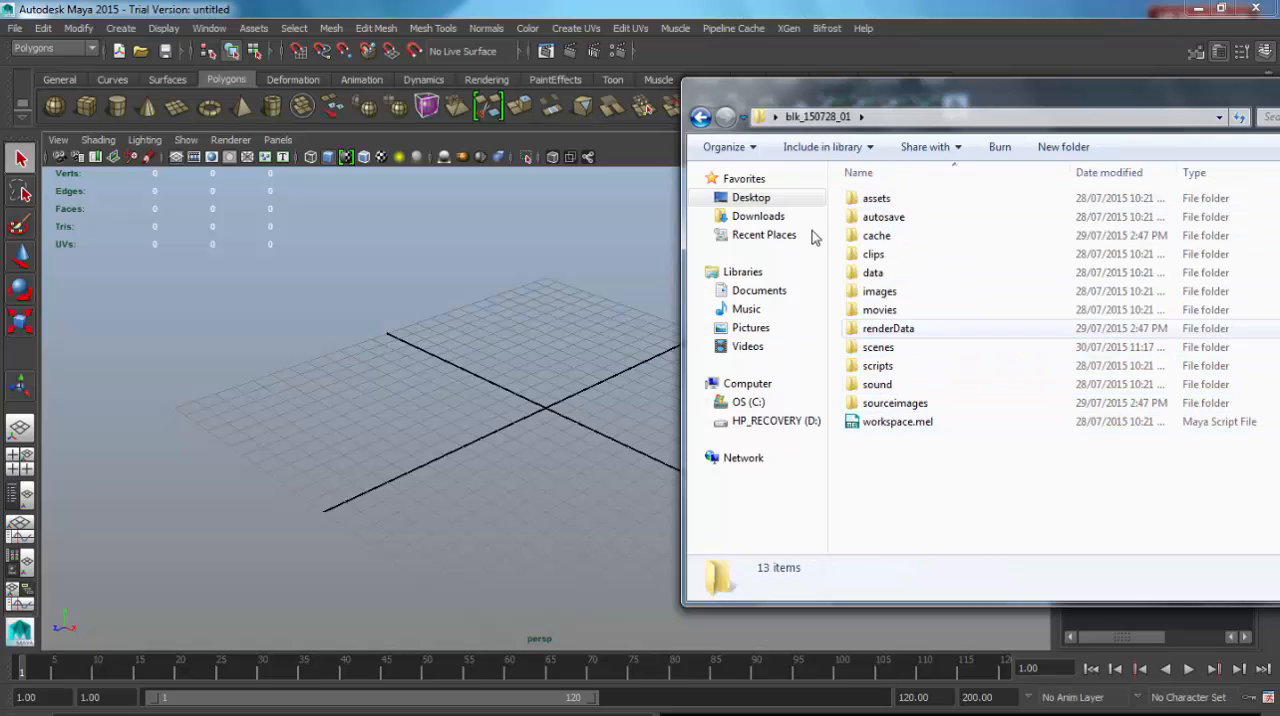
pyautogui.click(700, 117)
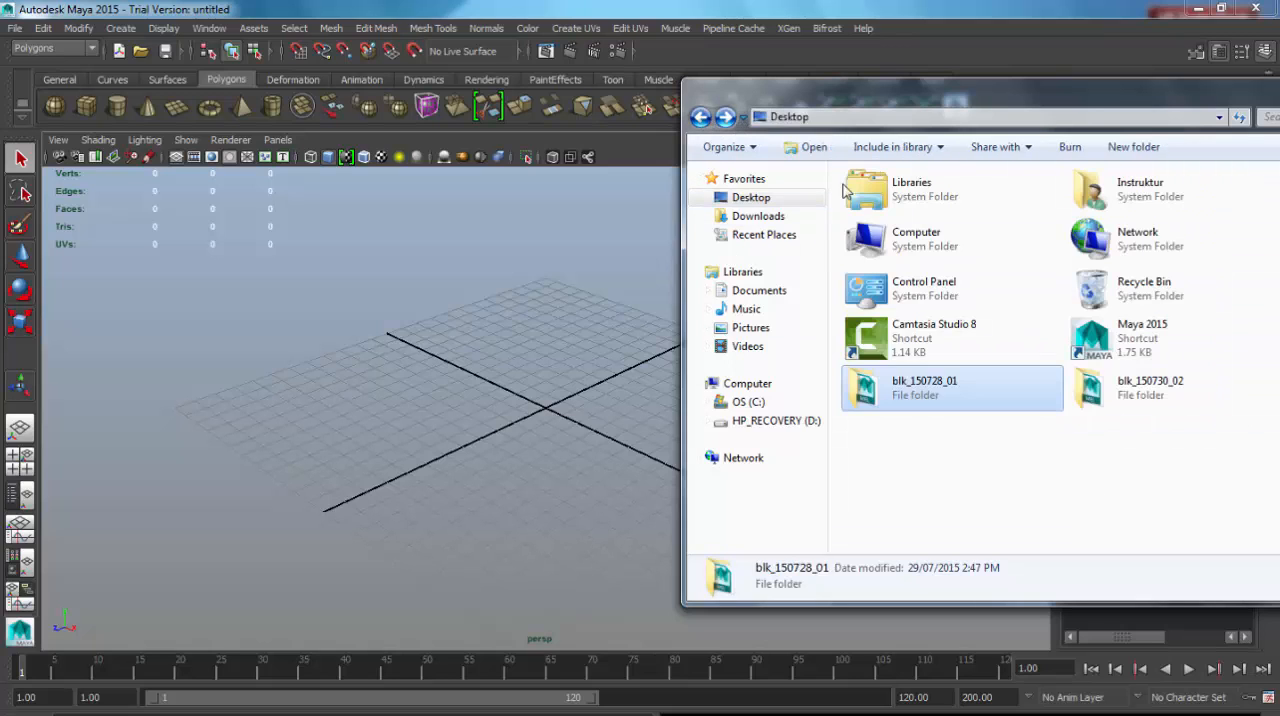
# Examine the contents of the scenes folder inside blk_150730_02 and go back to the Desktop.
pyautogui.doubleClick(1126, 396)
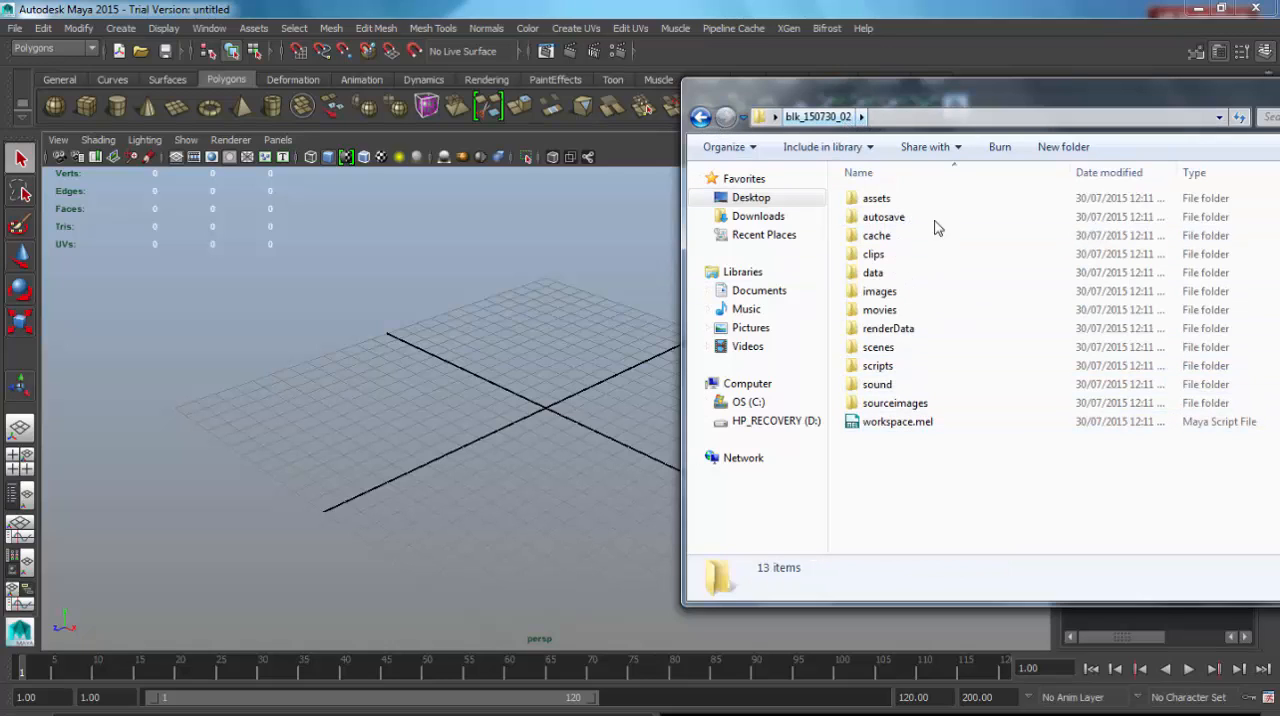
pyautogui.doubleClick(886, 350)
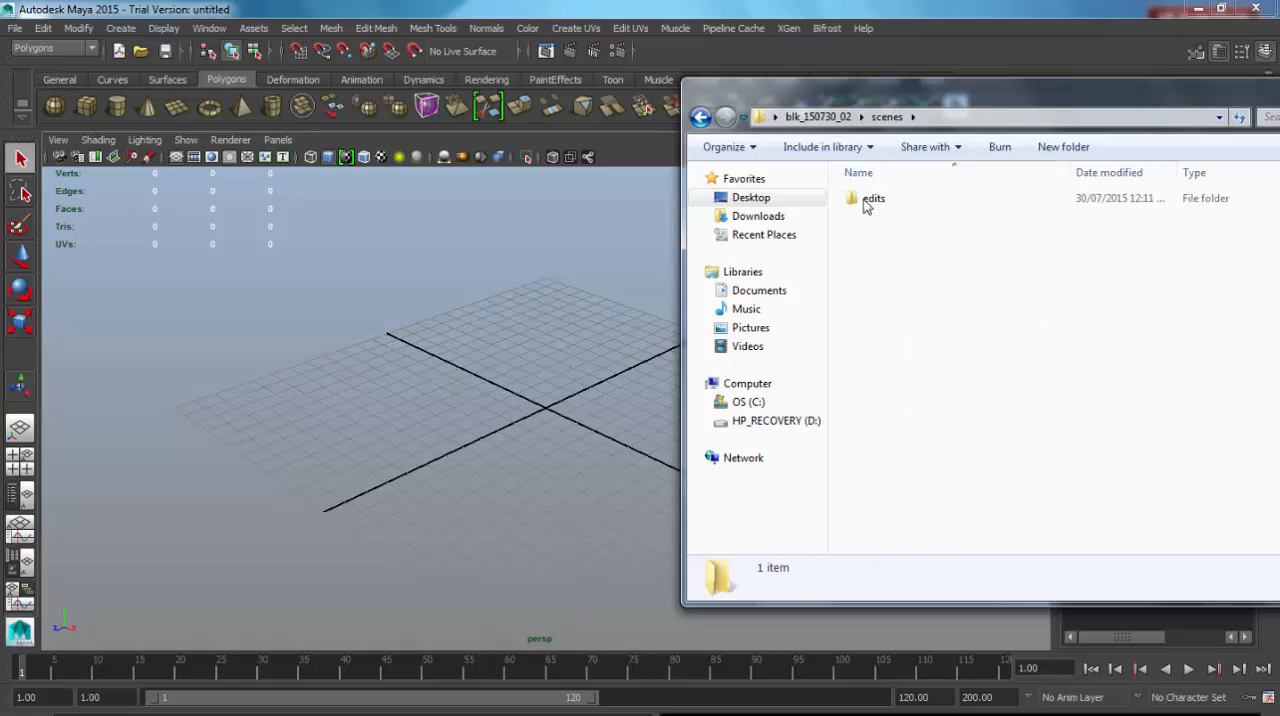
pyautogui.click(742, 118)
pyautogui.click(742, 118)
pyautogui.click(700, 117)
pyautogui.click(700, 117)
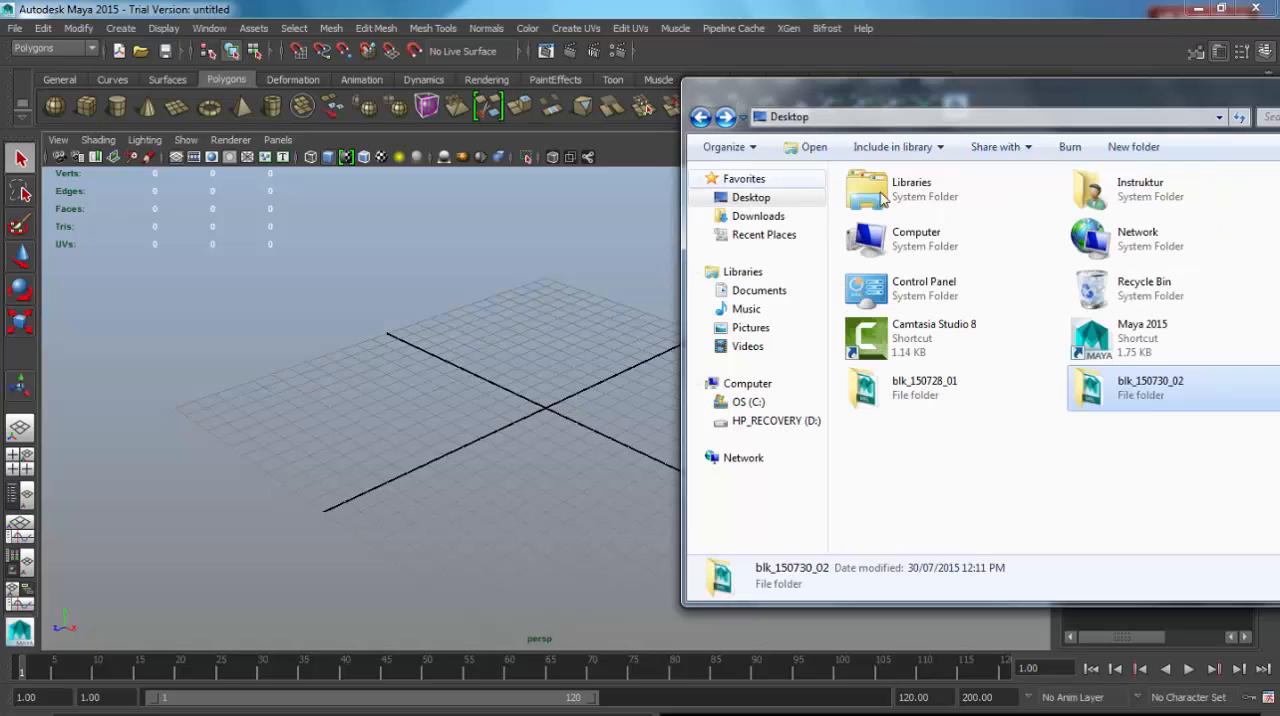
# Compare the scene files in the blk_150728_01 scenes folder with the listing in Maya's Save Scene As dialog, then close both windows.
pyautogui.doubleClick(890, 395)
pyautogui.doubleClick(881, 350)
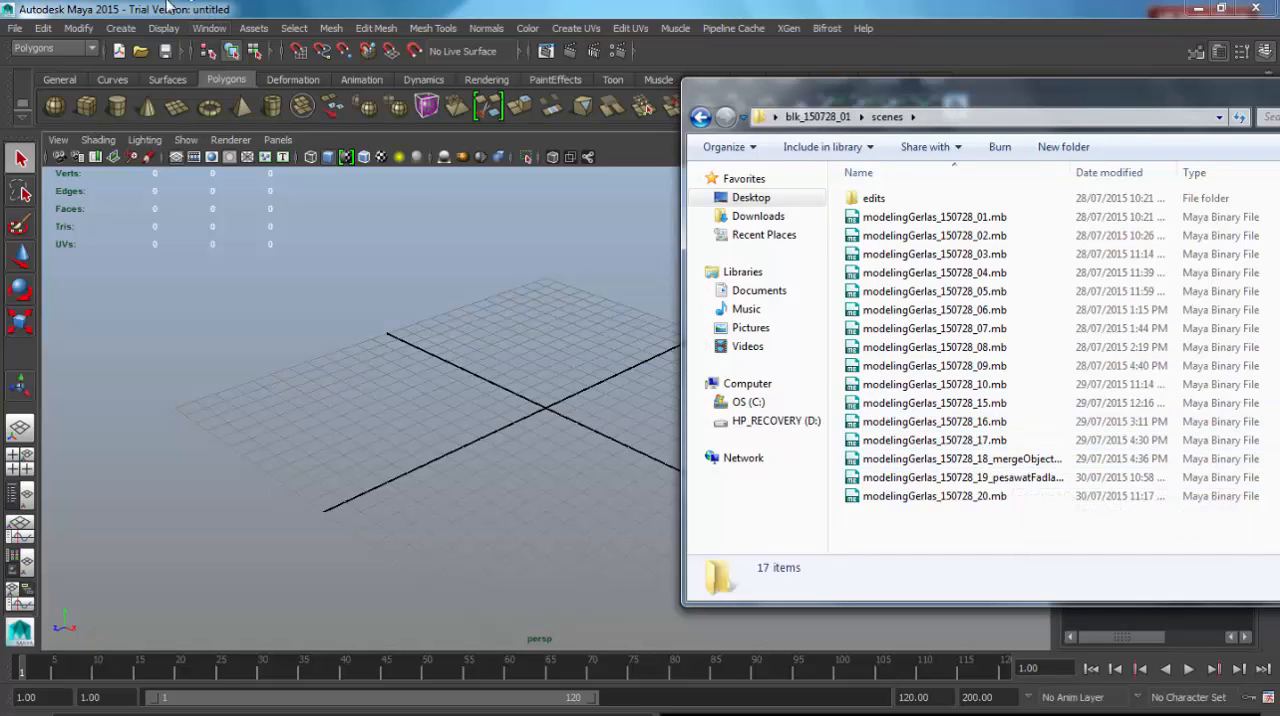
pyautogui.click(15, 28)
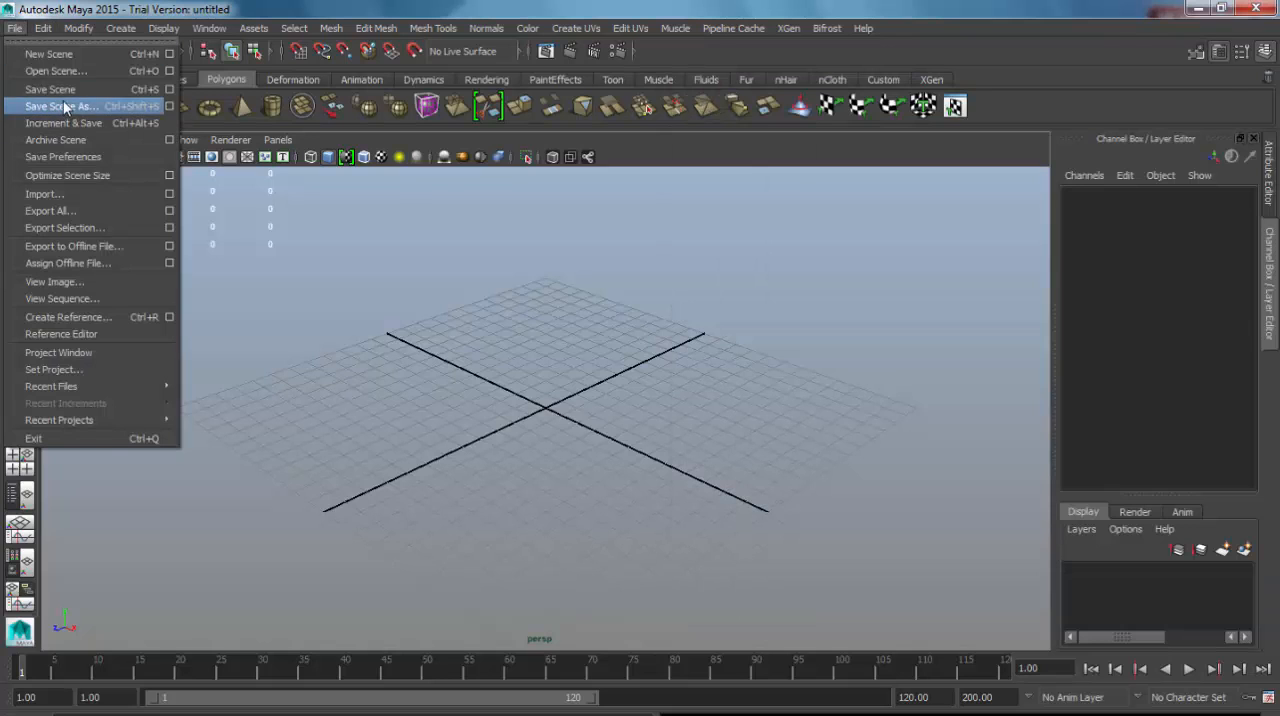
pyautogui.click(63, 100)
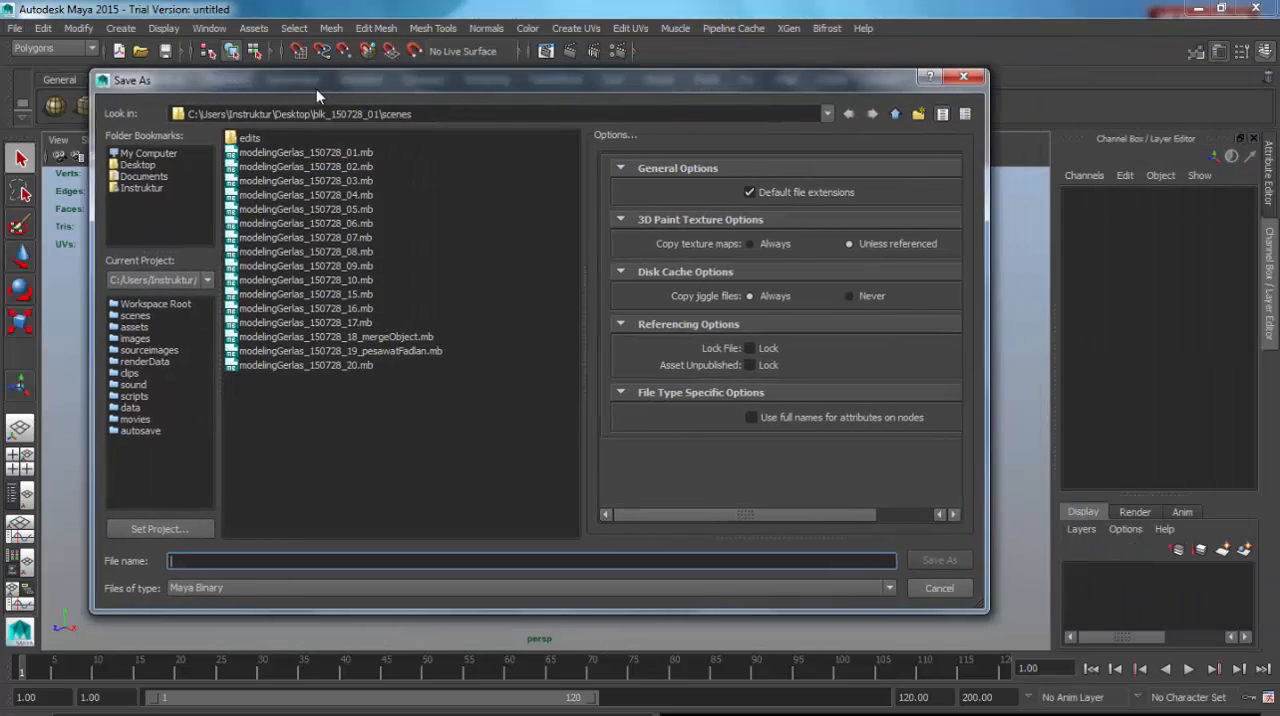
pyautogui.moveTo(316, 89); pyautogui.dragTo(242, 80)
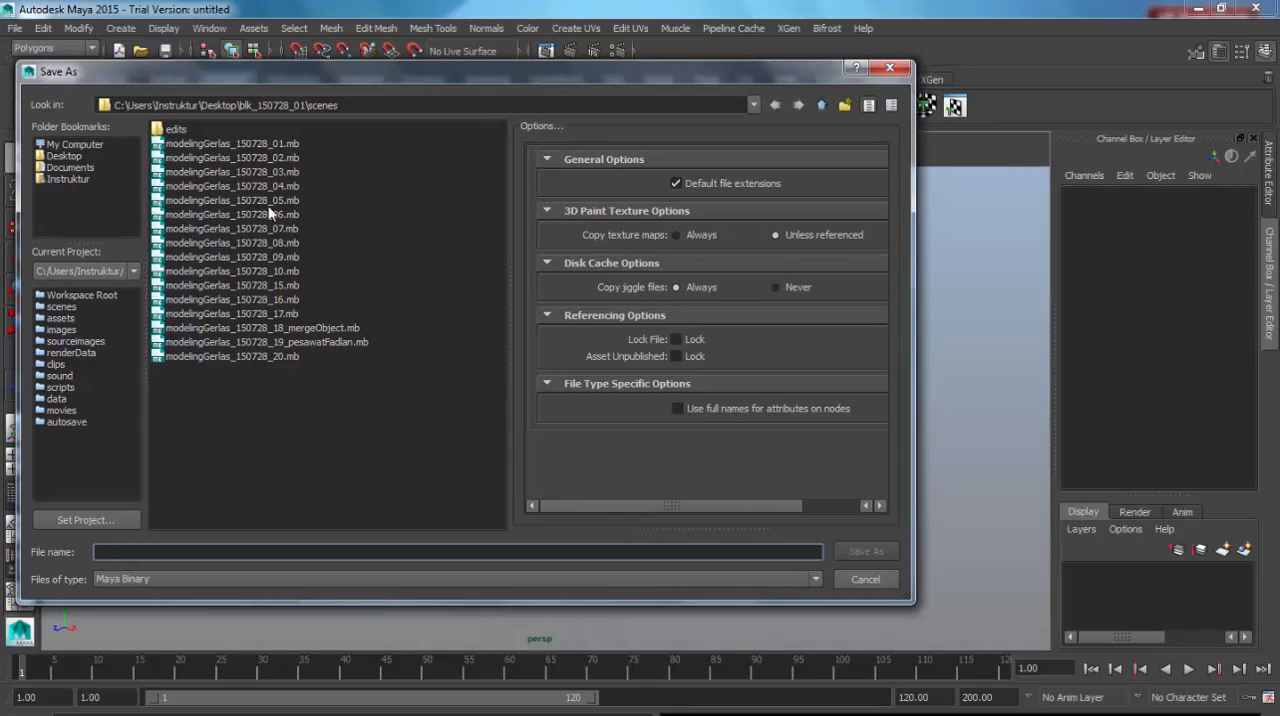
pyautogui.hotkey('alt', 'Tab')
pyautogui.moveTo(827, 103); pyautogui.dragTo(538, 73)
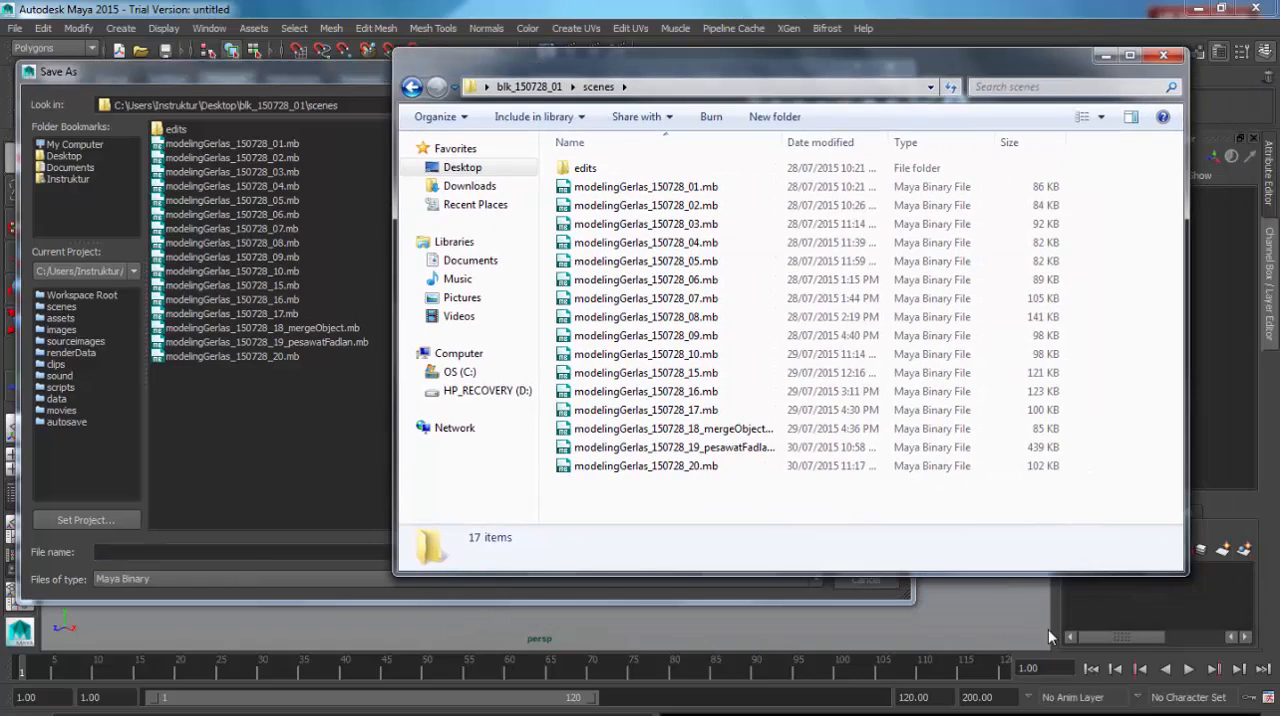
pyautogui.click(1163, 56)
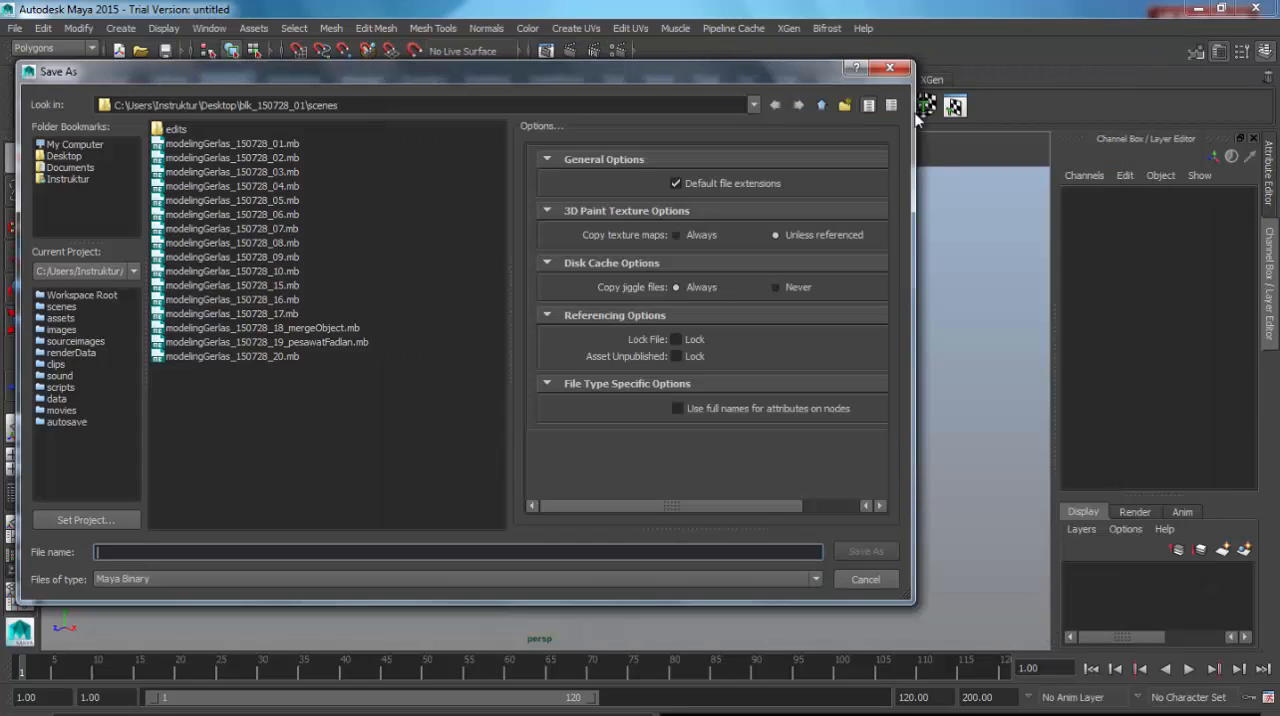
pyautogui.click(889, 67)
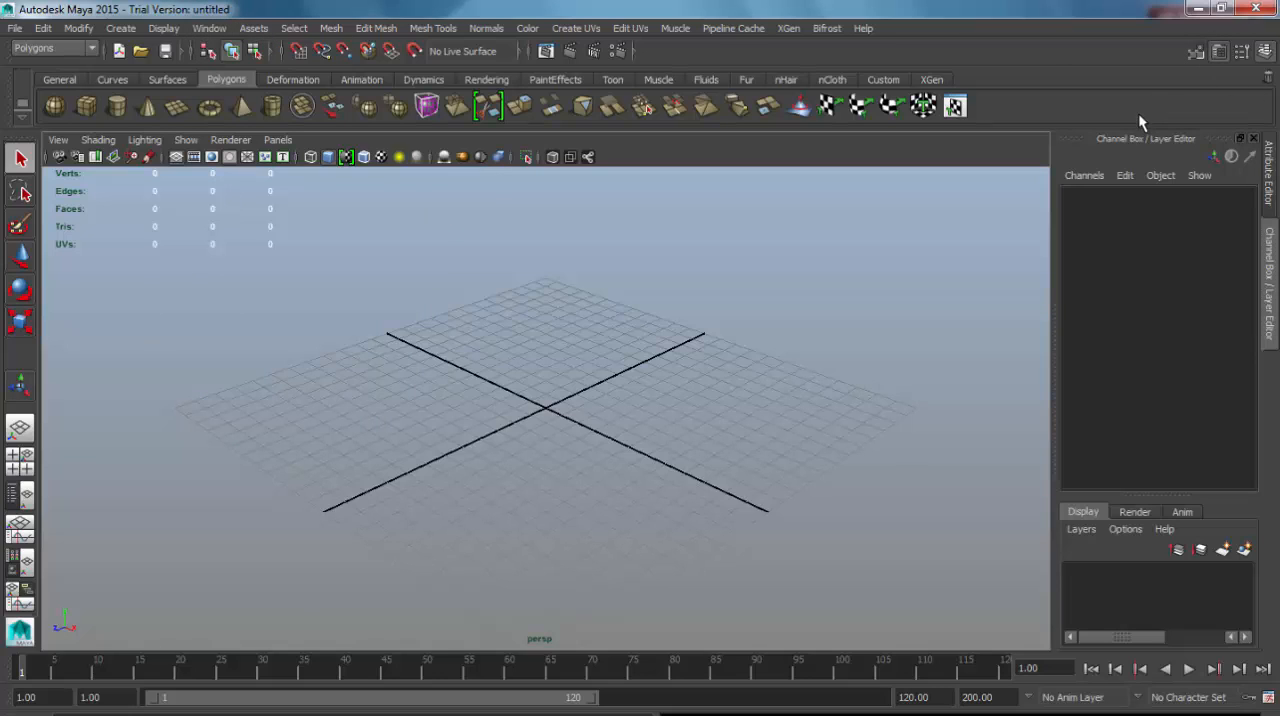
# Restore the Maya window to a smaller size and create a polygon cube at the origin.
pyautogui.click(1221, 8)
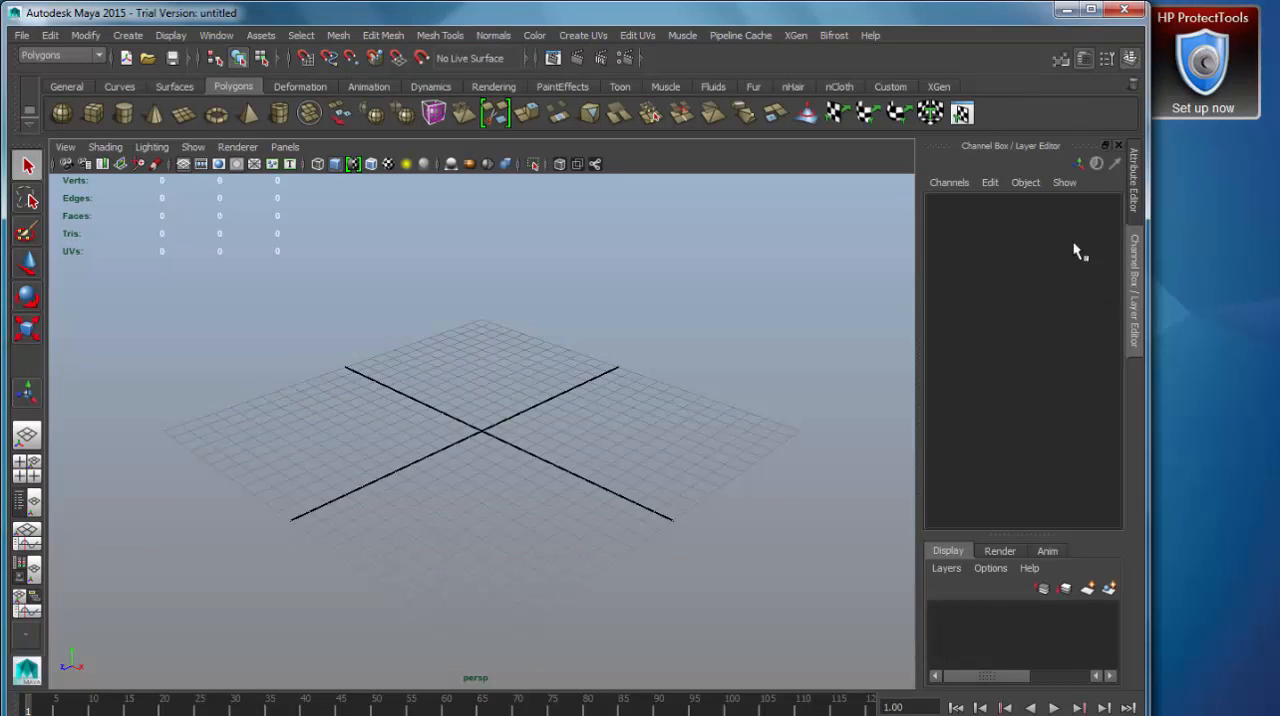
pyautogui.moveTo(418, 14); pyautogui.dragTo(449, 20)
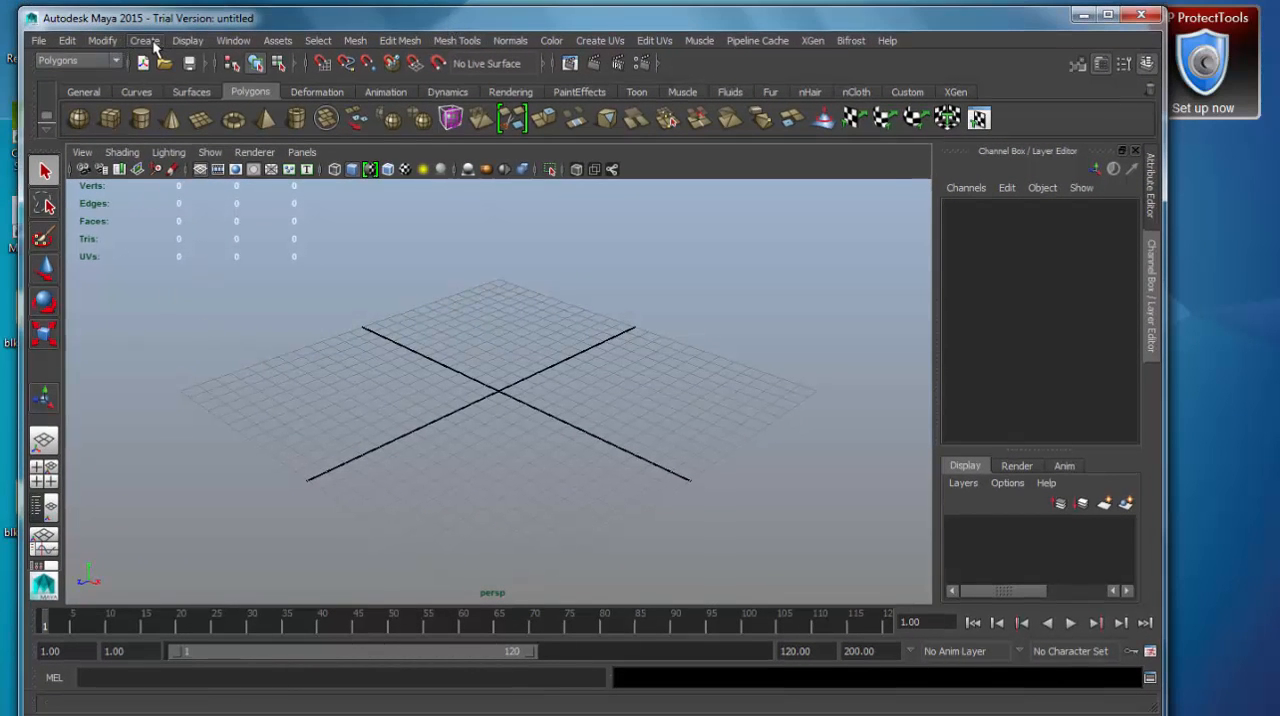
pyautogui.click(150, 44)
pyautogui.moveTo(217, 87)
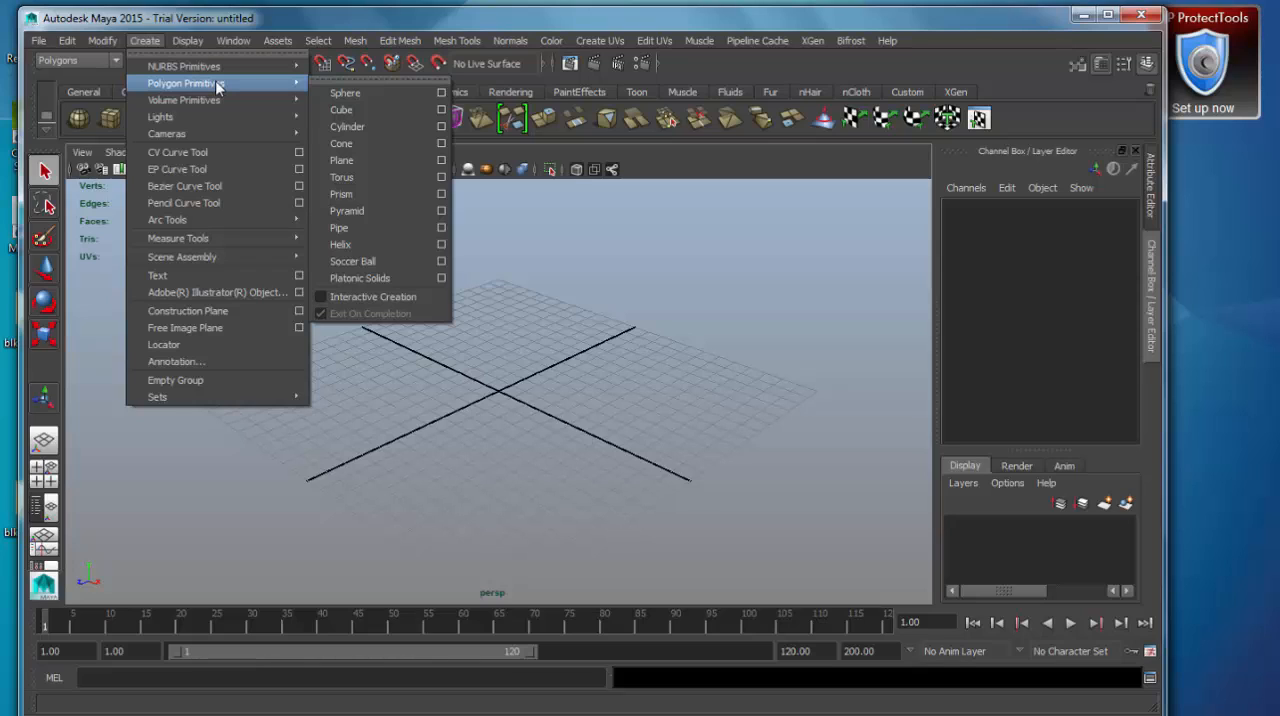
pyautogui.click(366, 112)
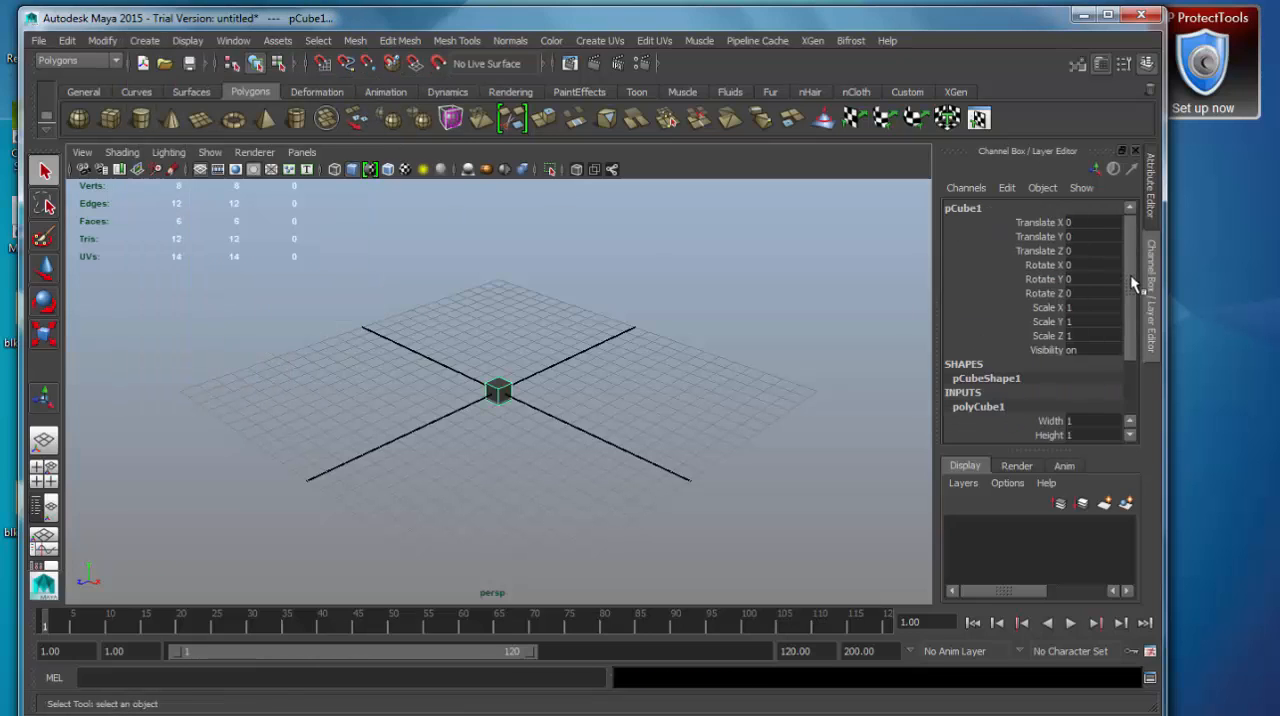
# Set the cube's width to 8.2, its height to 16.3 and its height subdivisions to 14.
pyautogui.moveTo(1139, 282); pyautogui.dragTo(1140, 380)
pyautogui.click(1047, 351)
pyautogui.moveTo(457, 508); pyautogui.dragTo(575, 494, button='middle')
pyautogui.click(1047, 337)
pyautogui.moveTo(540, 425); pyautogui.dragTo(641, 410, button='middle')
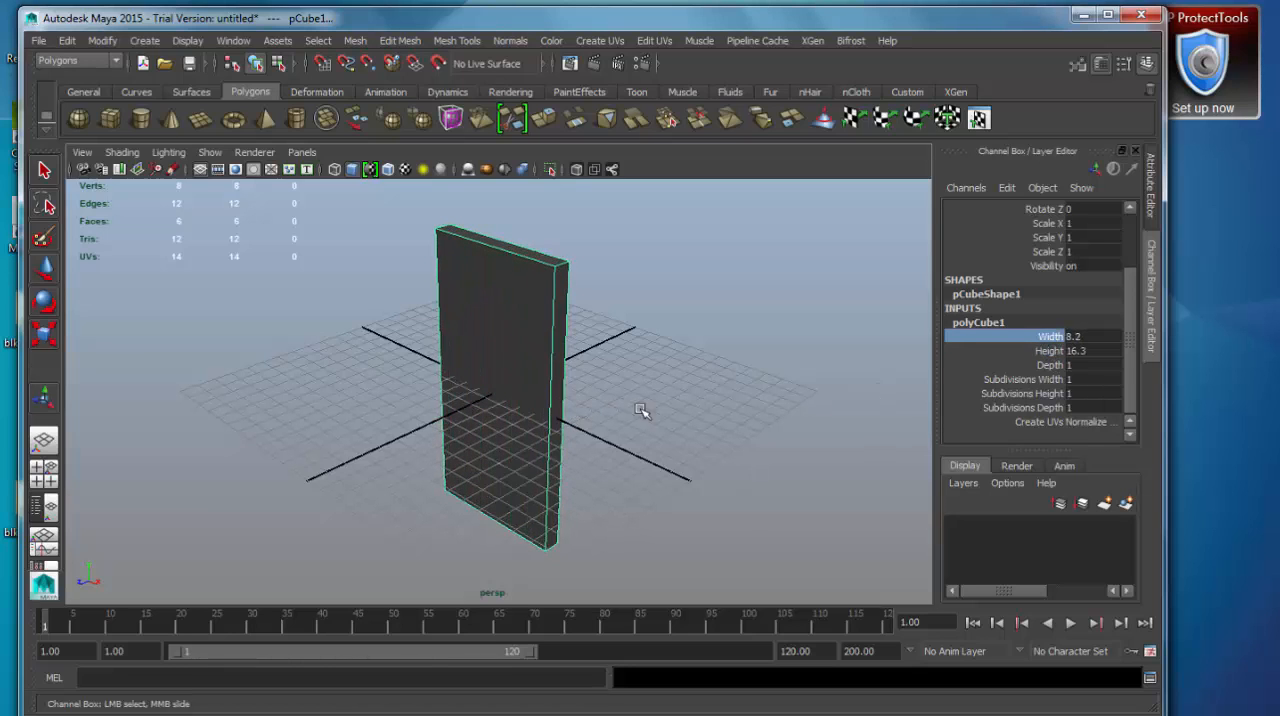
pyautogui.click(1022, 393)
pyautogui.moveTo(690, 479); pyautogui.dragTo(800, 474, button='middle')
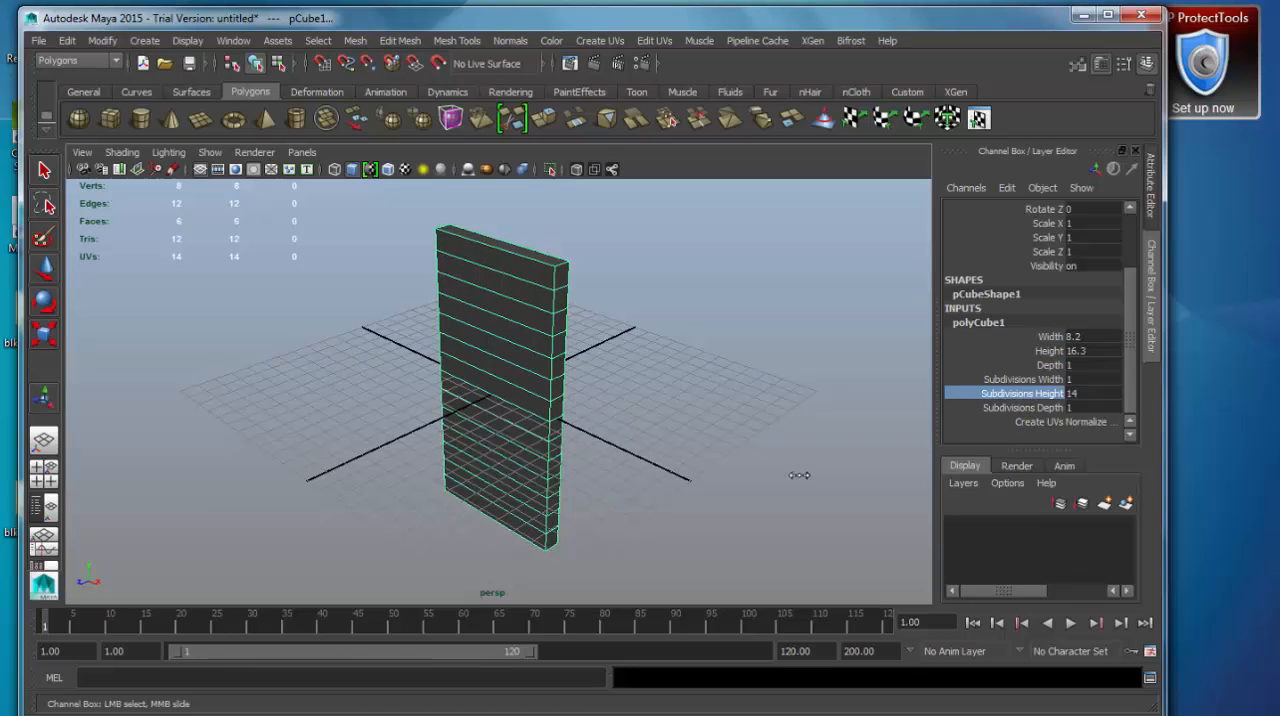
# Move the tall box straight up along the Y axis so that it stands above the grid.
pyautogui.scroll(-5, 714, 487)
pyautogui.press('w')
pyautogui.keyDown('alt'); pyautogui.moveTo(586, 501); pyautogui.dragTo(522, 453); pyautogui.keyUp('alt')
pyautogui.moveTo(486, 413); pyautogui.dragTo(491, 274)
pyautogui.scroll(5, 598, 476)
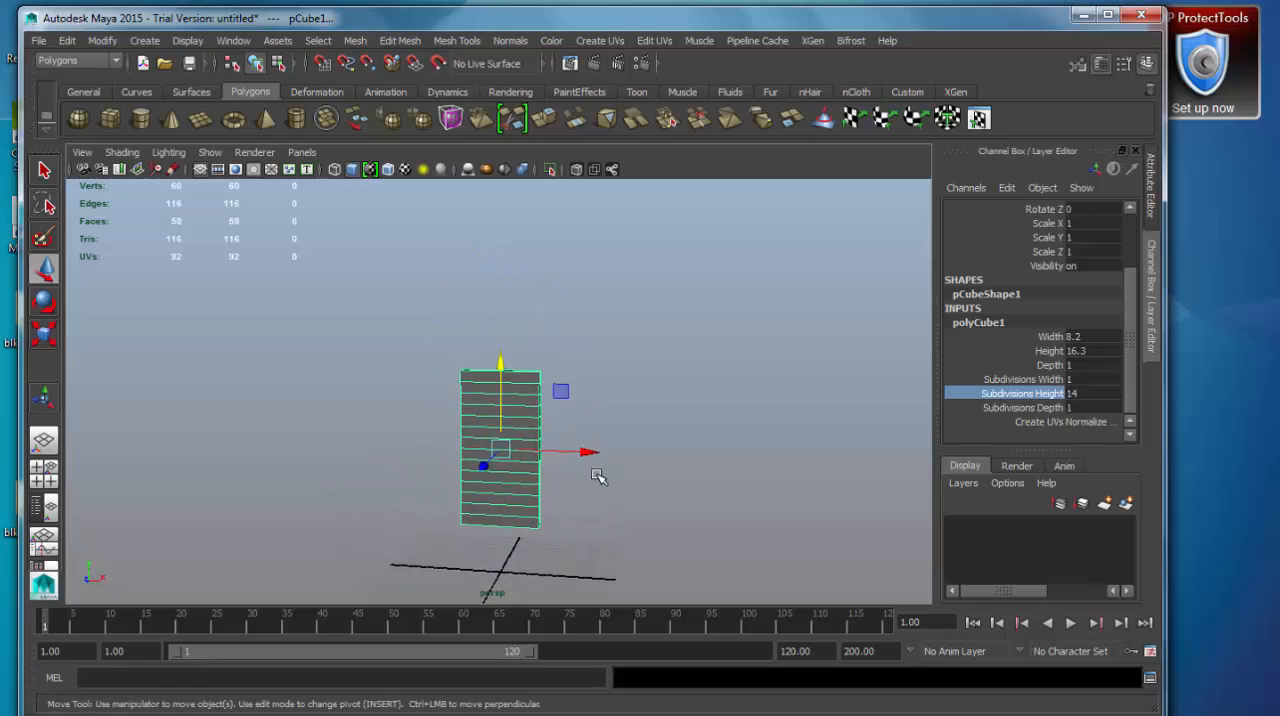
pyautogui.moveTo(698, 479)
pyautogui.keyDown('alt'); pyautogui.mouseDown()
pyautogui.moveTo(551, 500)
pyautogui.moveTo(306, 485)
pyautogui.moveTo(674, 484)
pyautogui.mouseUp(); pyautogui.keyUp('alt')
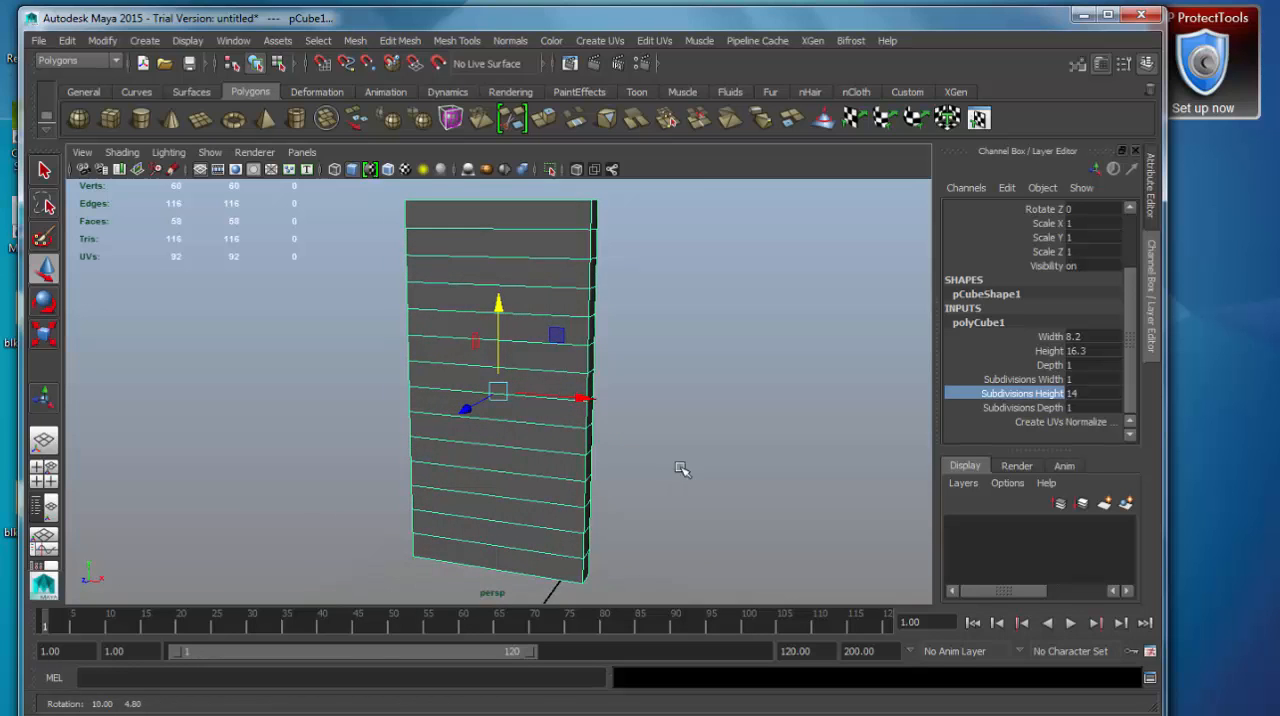
# Open the Outliner and place it beside the tall box in the perspective view.
pyautogui.keyDown('alt'); pyautogui.moveTo(695, 420); pyautogui.dragTo(681, 431, button='middle'); pyautogui.keyUp('alt')
pyautogui.keyDown('alt'); pyautogui.moveTo(555, 509); pyautogui.dragTo(558, 498, button='middle'); pyautogui.keyUp('alt')
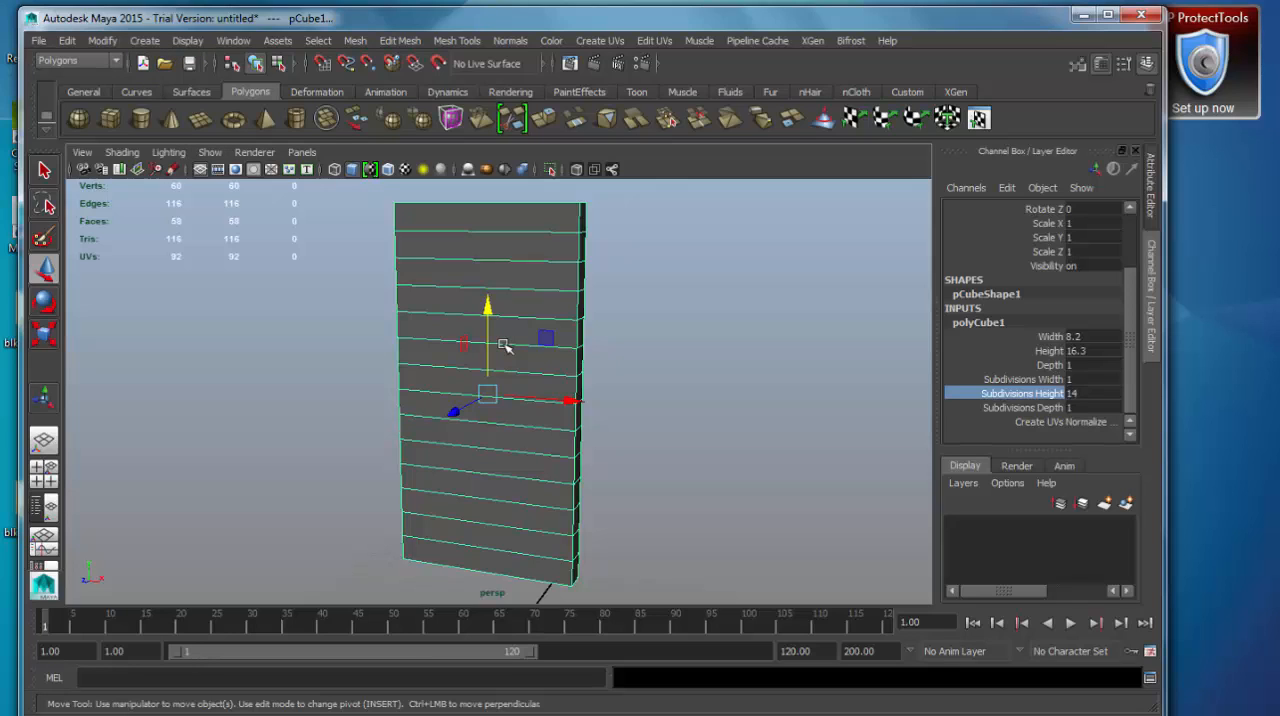
pyautogui.click(230, 41)
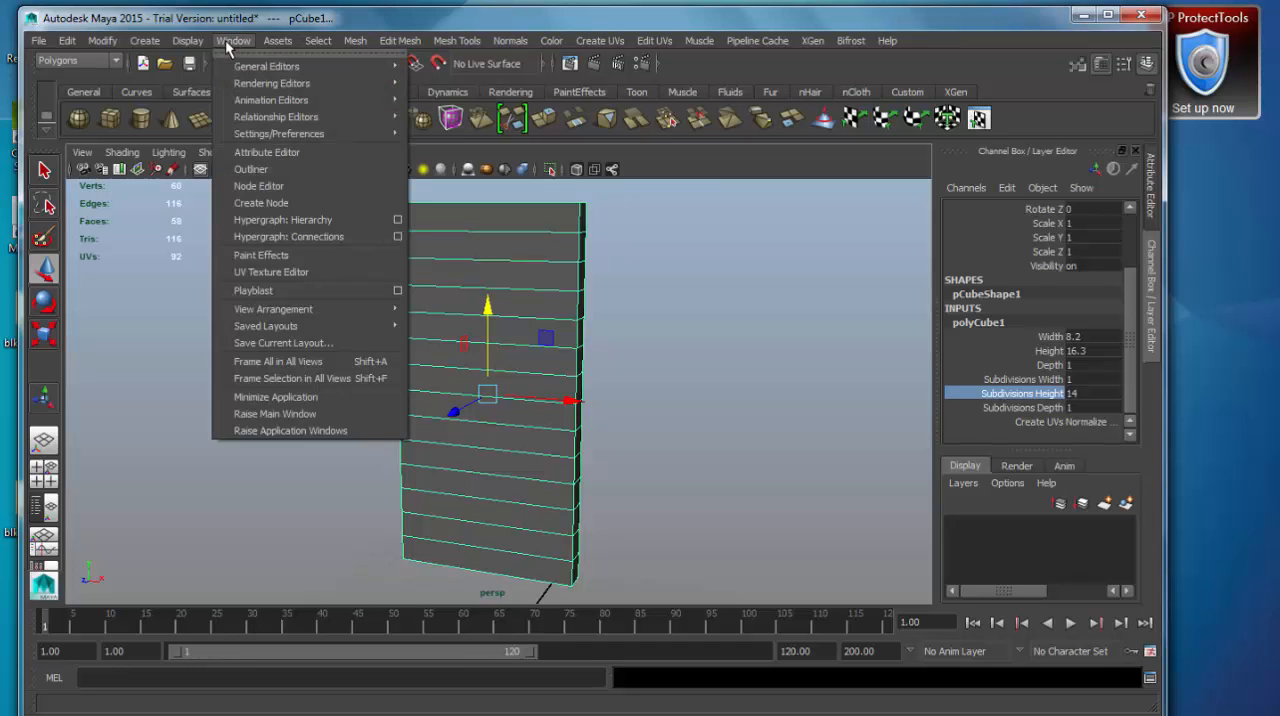
pyautogui.click(273, 170)
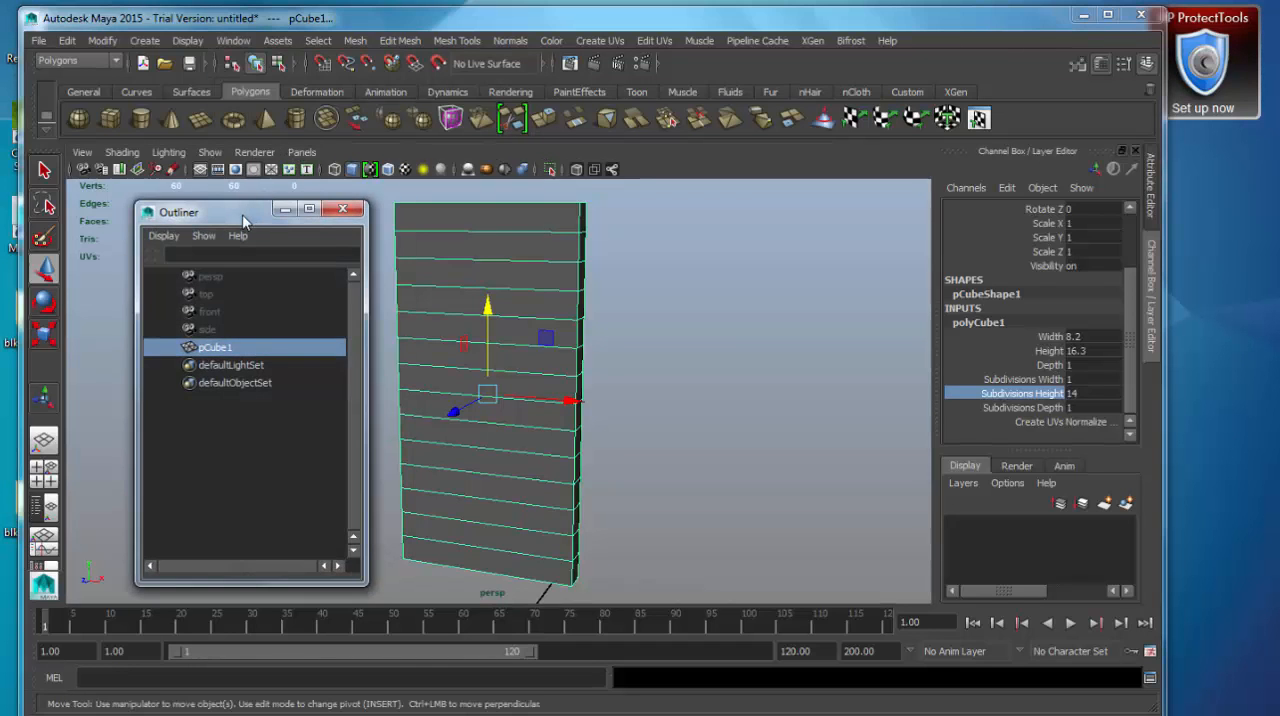
pyautogui.moveTo(245, 219); pyautogui.dragTo(185, 210)
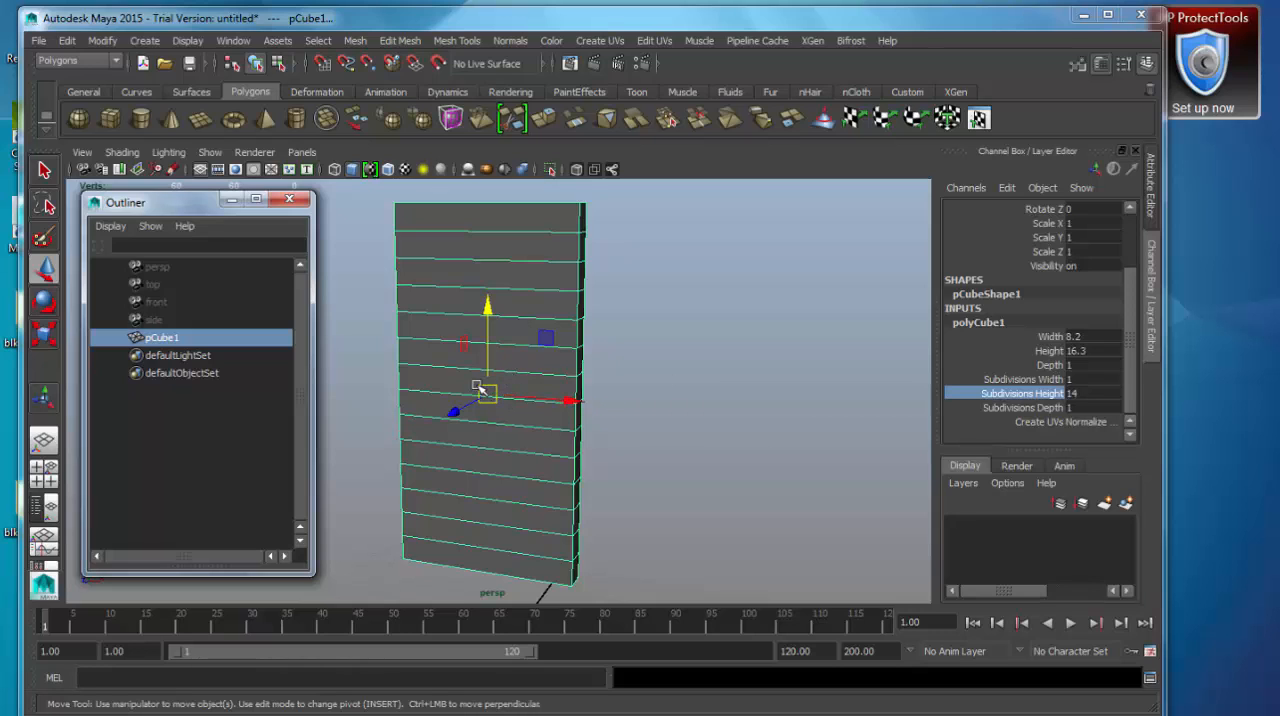
pyautogui.click(38, 41)
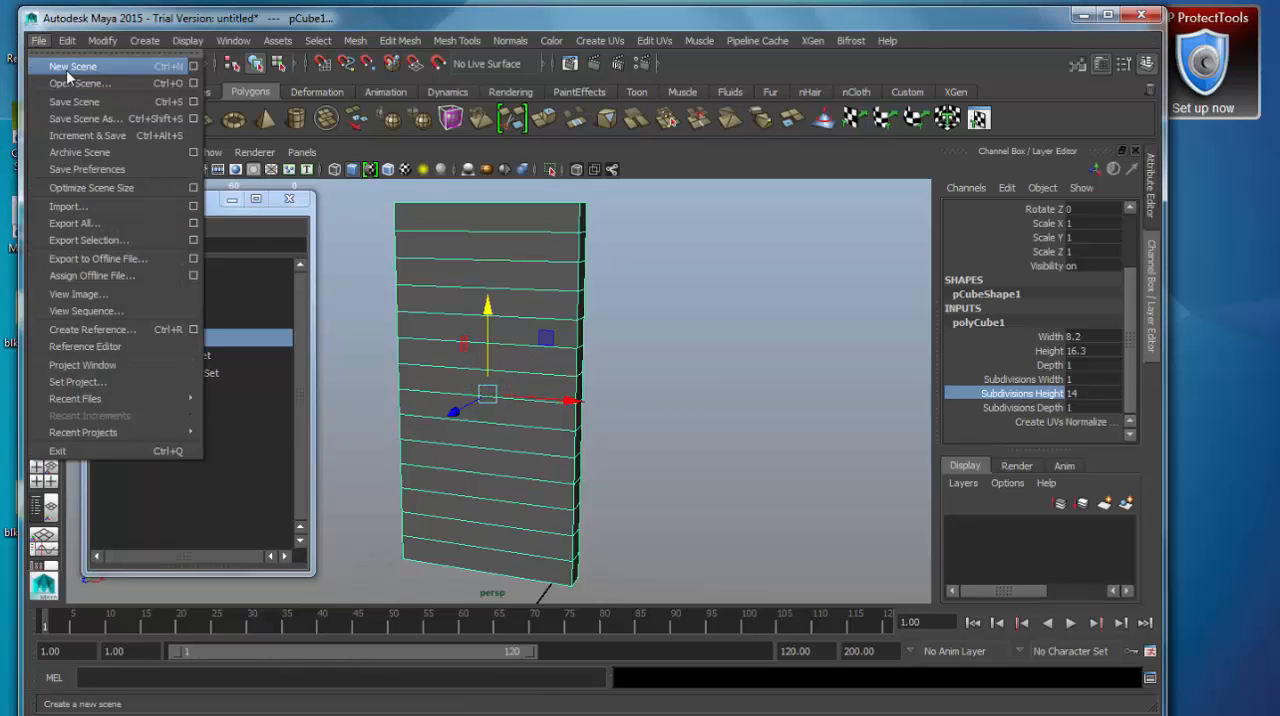
pyautogui.click(207, 209)
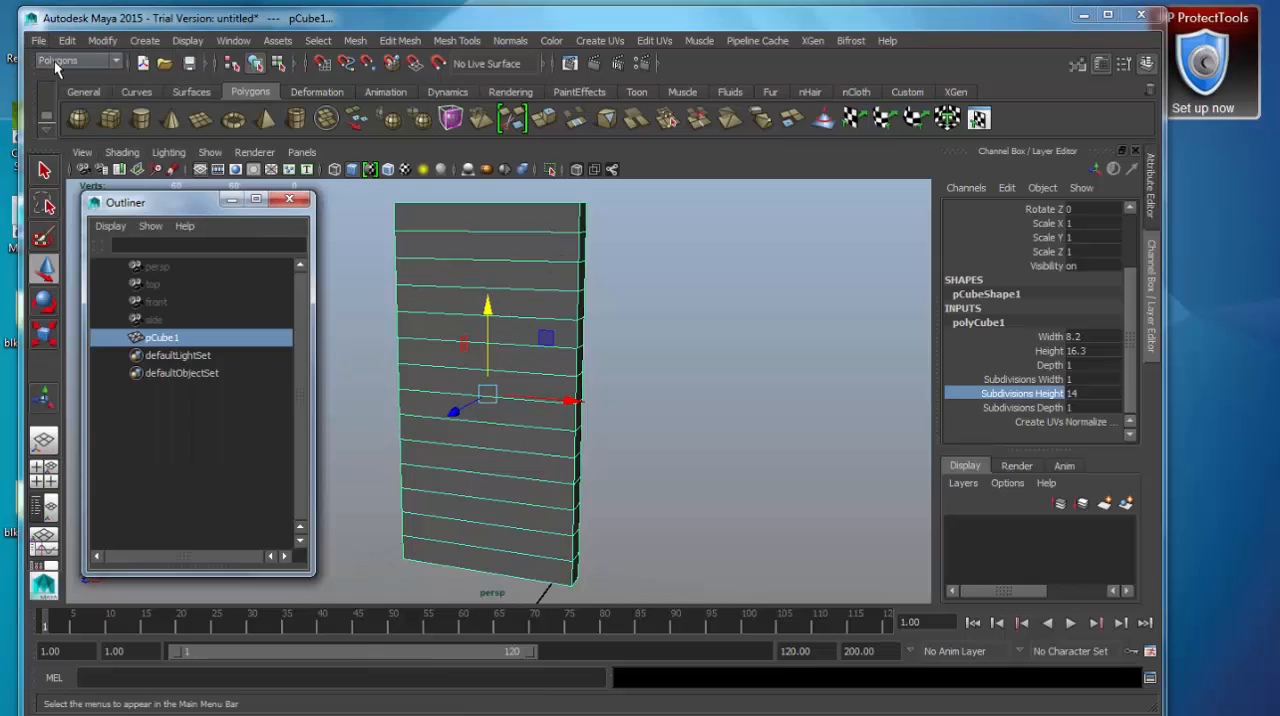
# Select the default cameras one after another in the Outliner and examine the persp camera's transform channels.
pyautogui.click(168, 267)
pyautogui.click(161, 283)
pyautogui.click(175, 303)
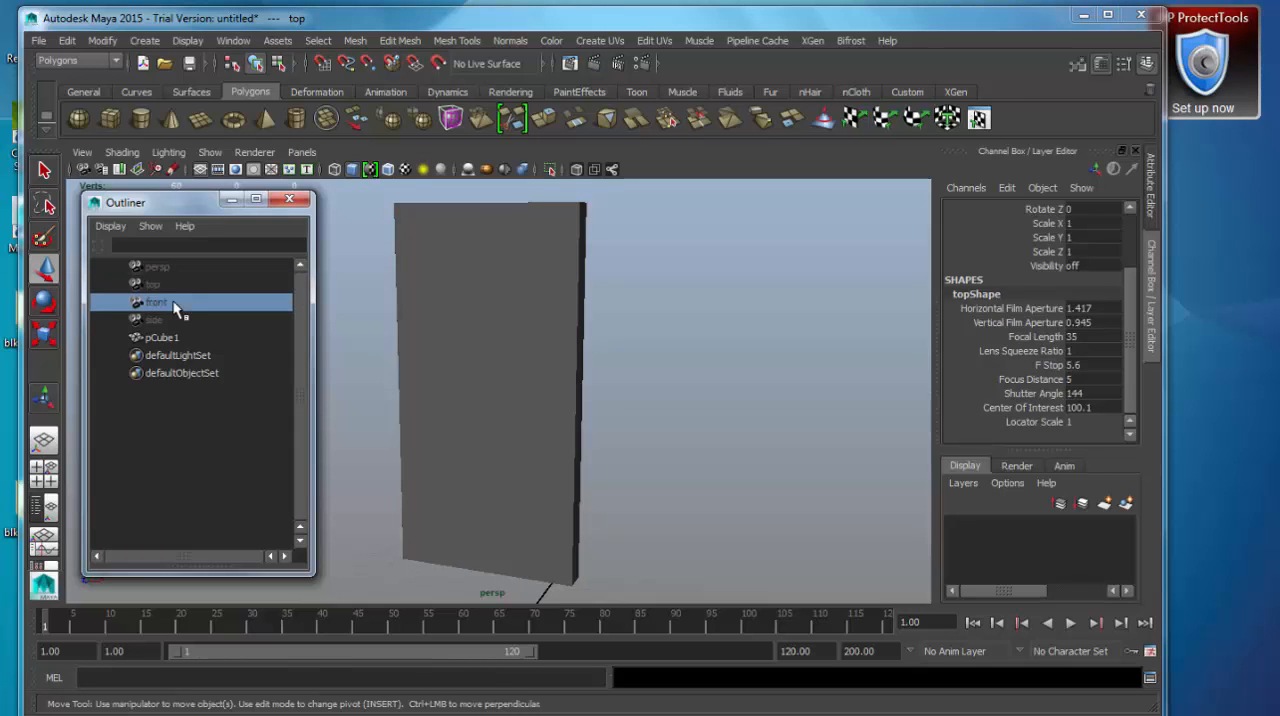
pyautogui.click(171, 320)
pyautogui.click(176, 268)
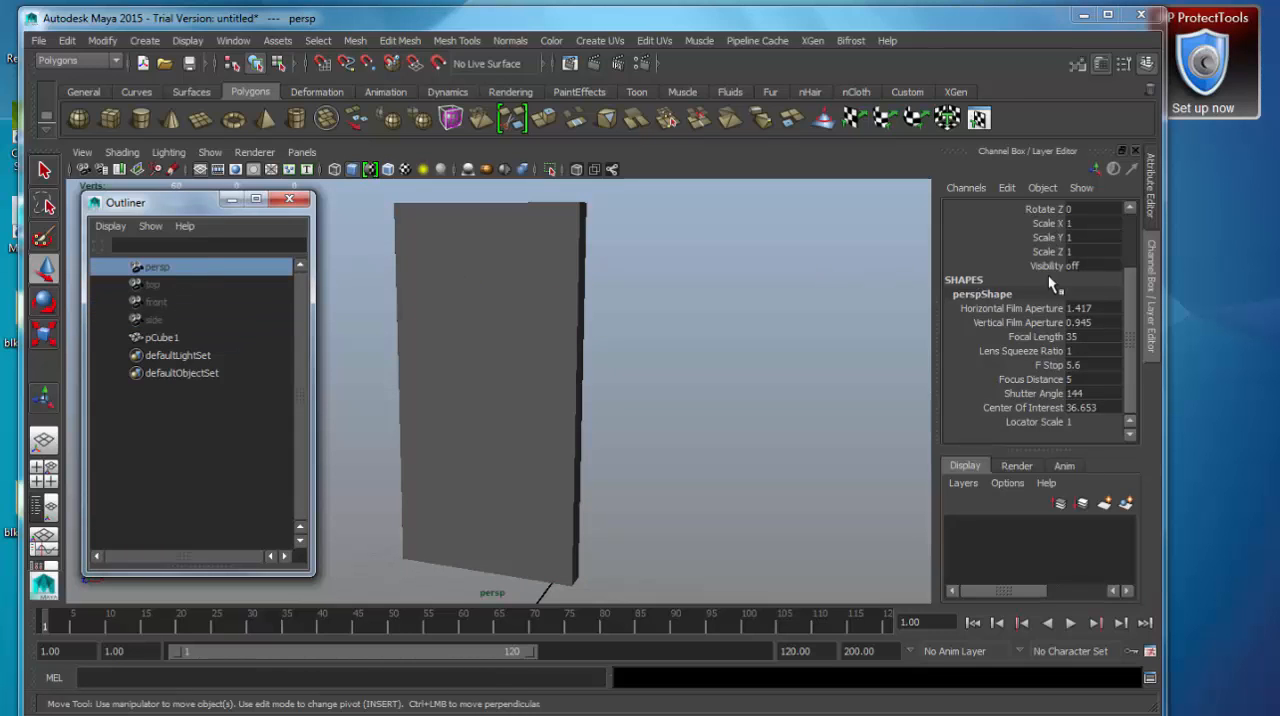
pyautogui.moveTo(1134, 338); pyautogui.dragTo(1125, 280)
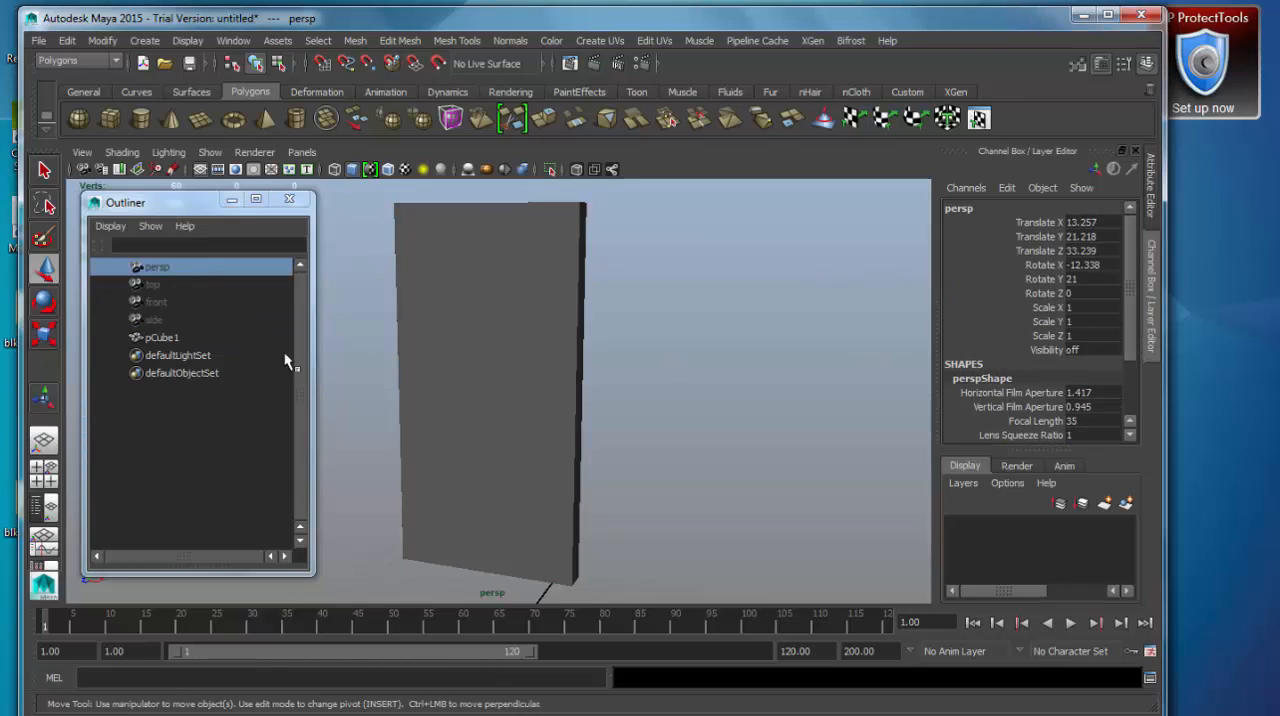
# Compare pCube1's channels and its polyCube1 inputs with the transform and shape channels of the persp camera.
pyautogui.click(171, 337)
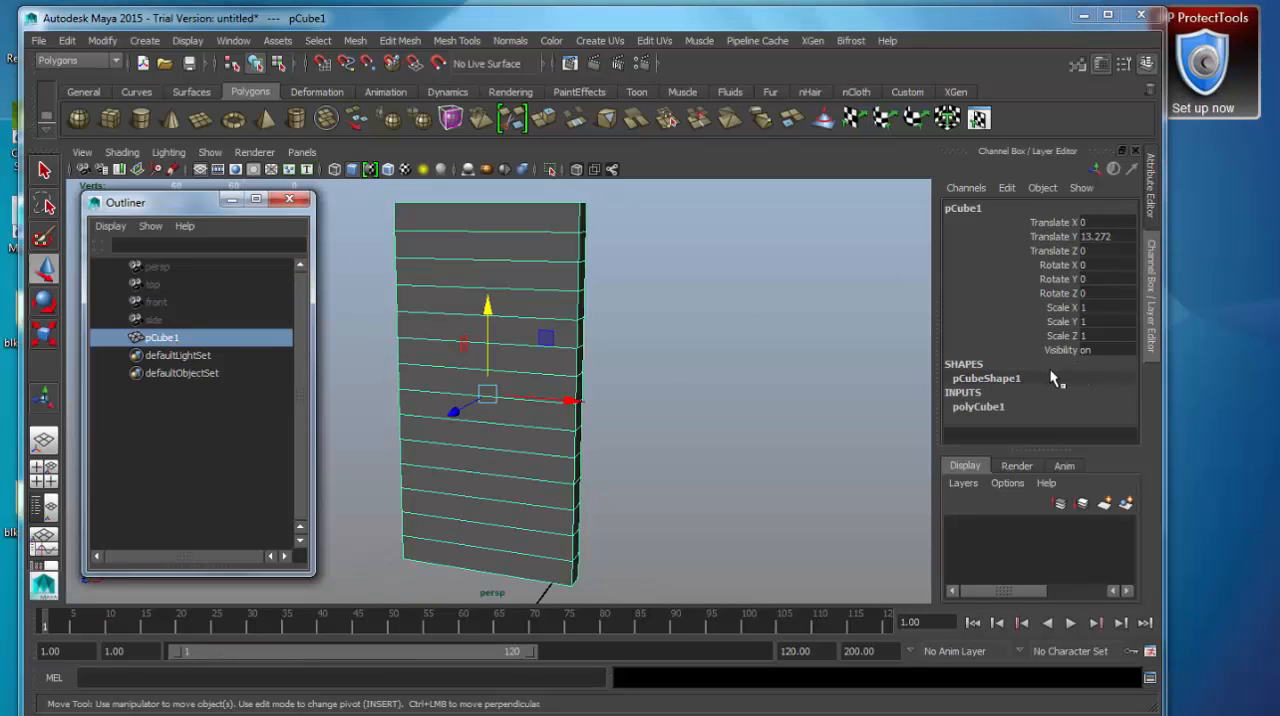
pyautogui.click(980, 406)
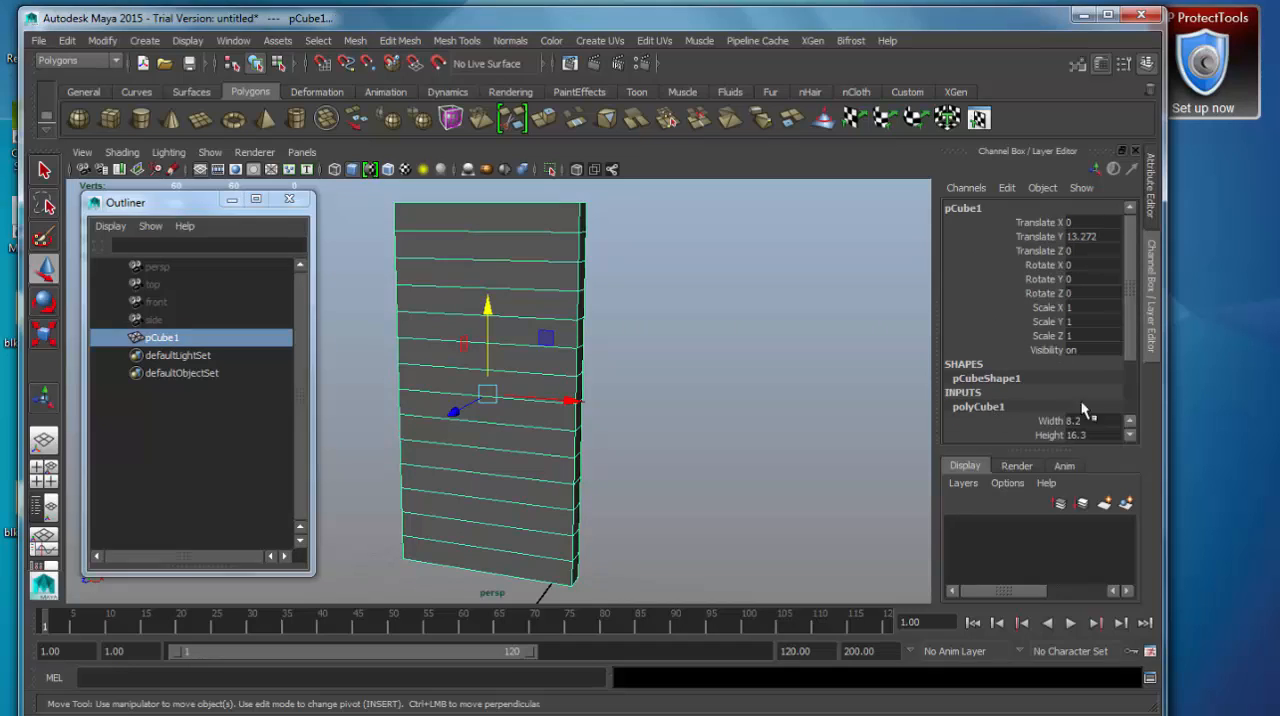
pyautogui.moveTo(1131, 294); pyautogui.dragTo(1126, 381)
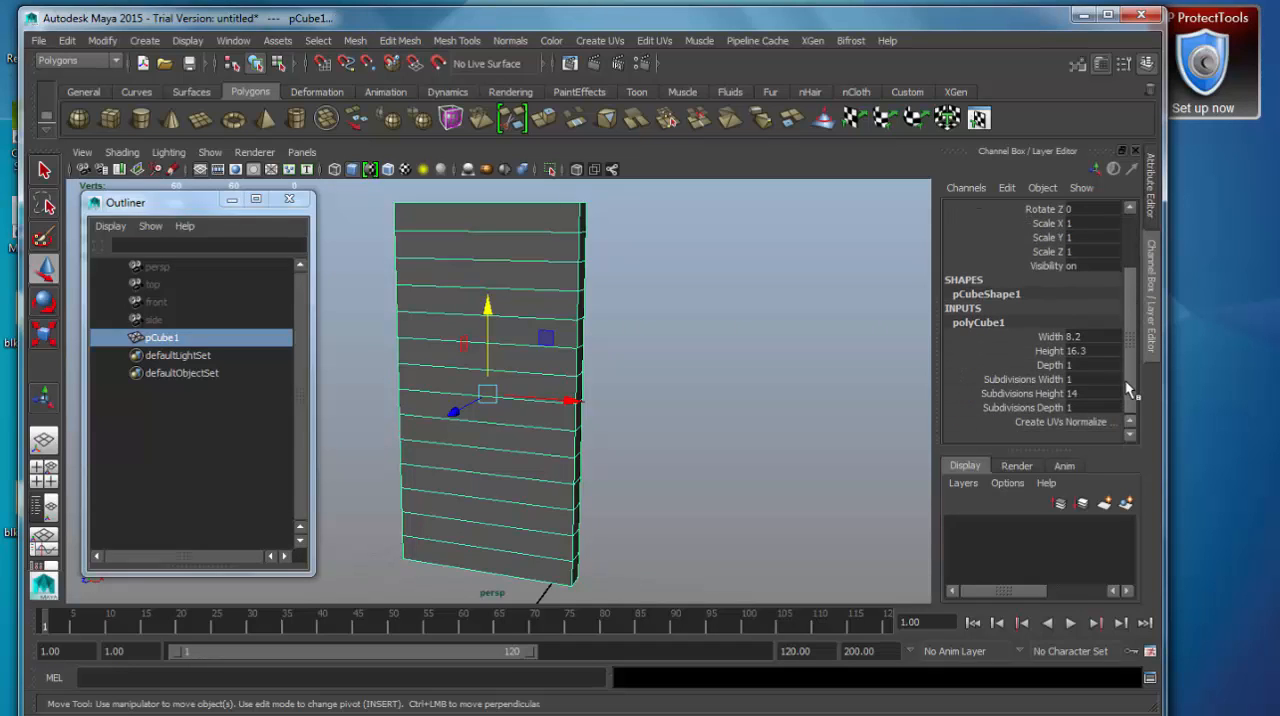
pyautogui.click(156, 267)
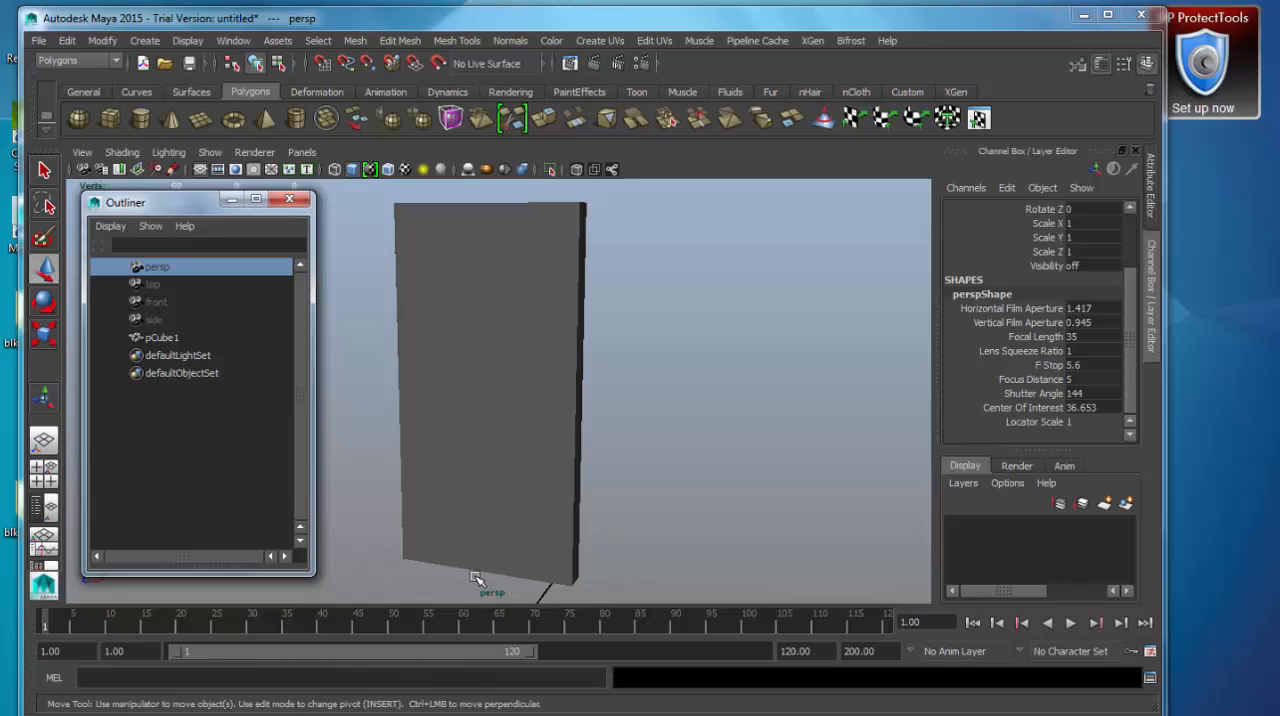
pyautogui.moveTo(1127, 310); pyautogui.dragTo(1131, 232)
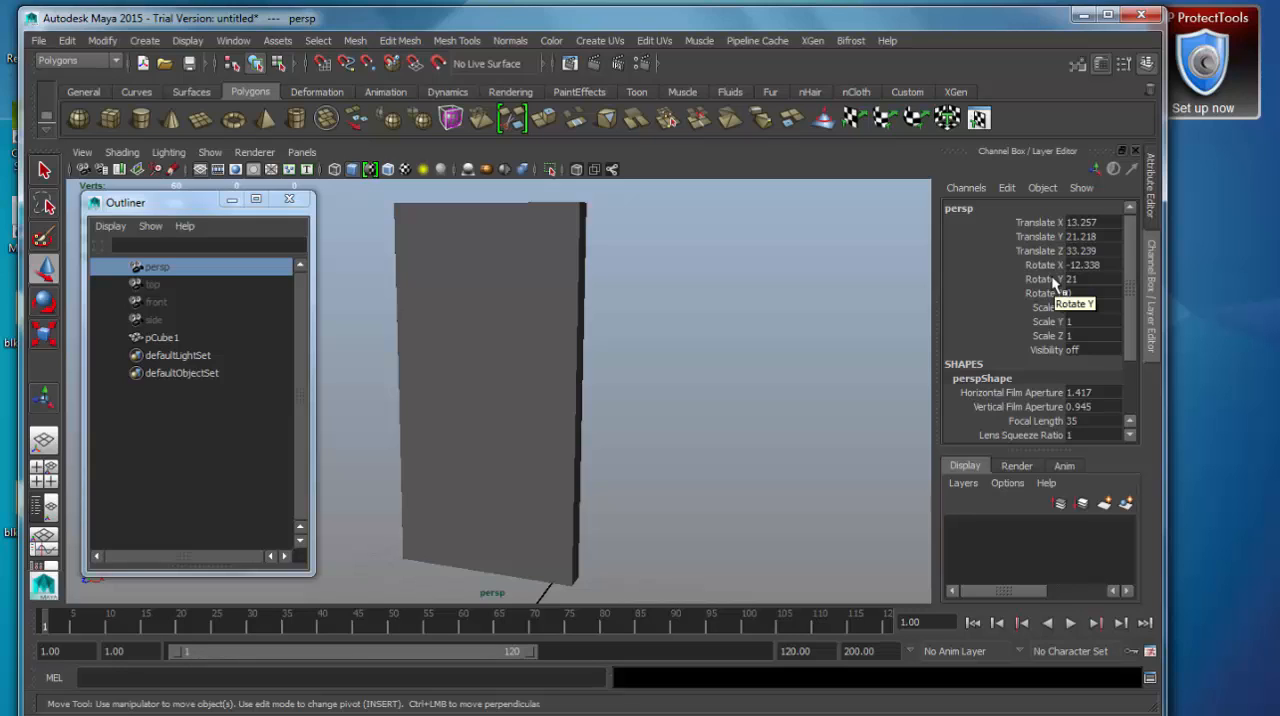
pyautogui.moveTo(1131, 272); pyautogui.dragTo(1132, 358)
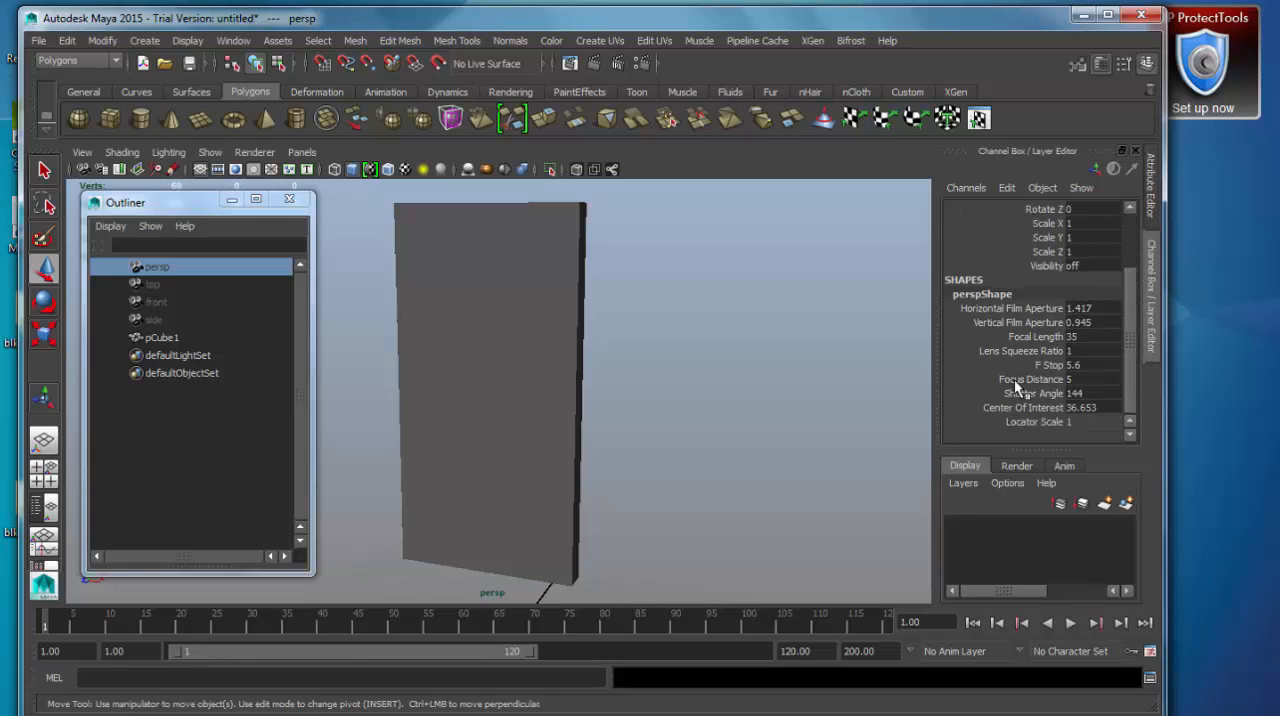
# Check the channels of defaultLightSet and defaultObjectSet, and select the side, front, top and persp cameras in turn.
pyautogui.click(185, 358)
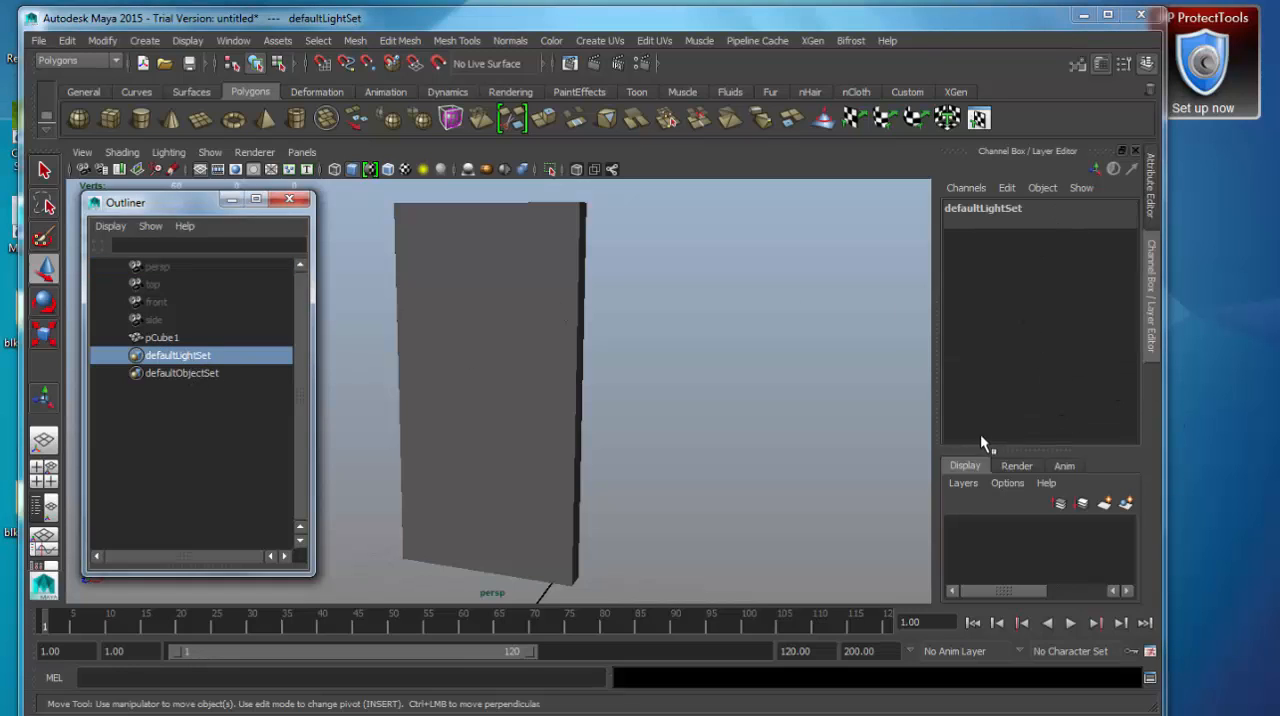
pyautogui.click(182, 373)
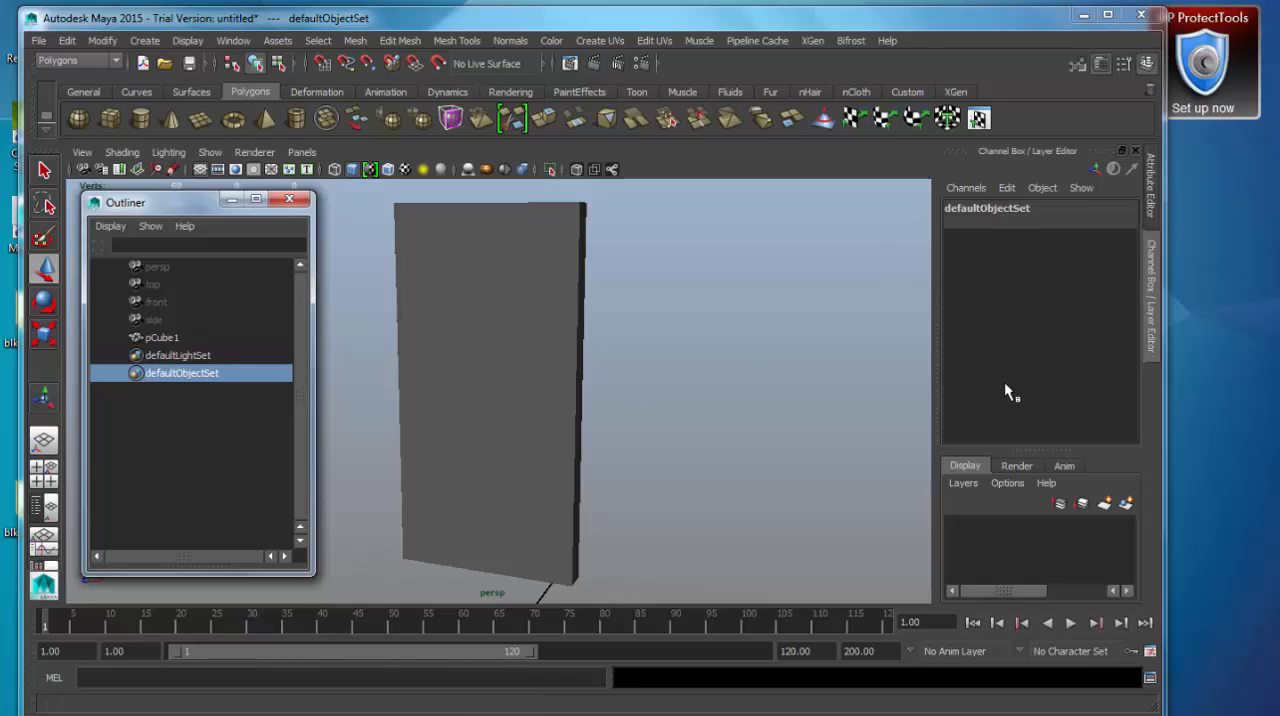
pyautogui.click(156, 321)
pyautogui.click(162, 305)
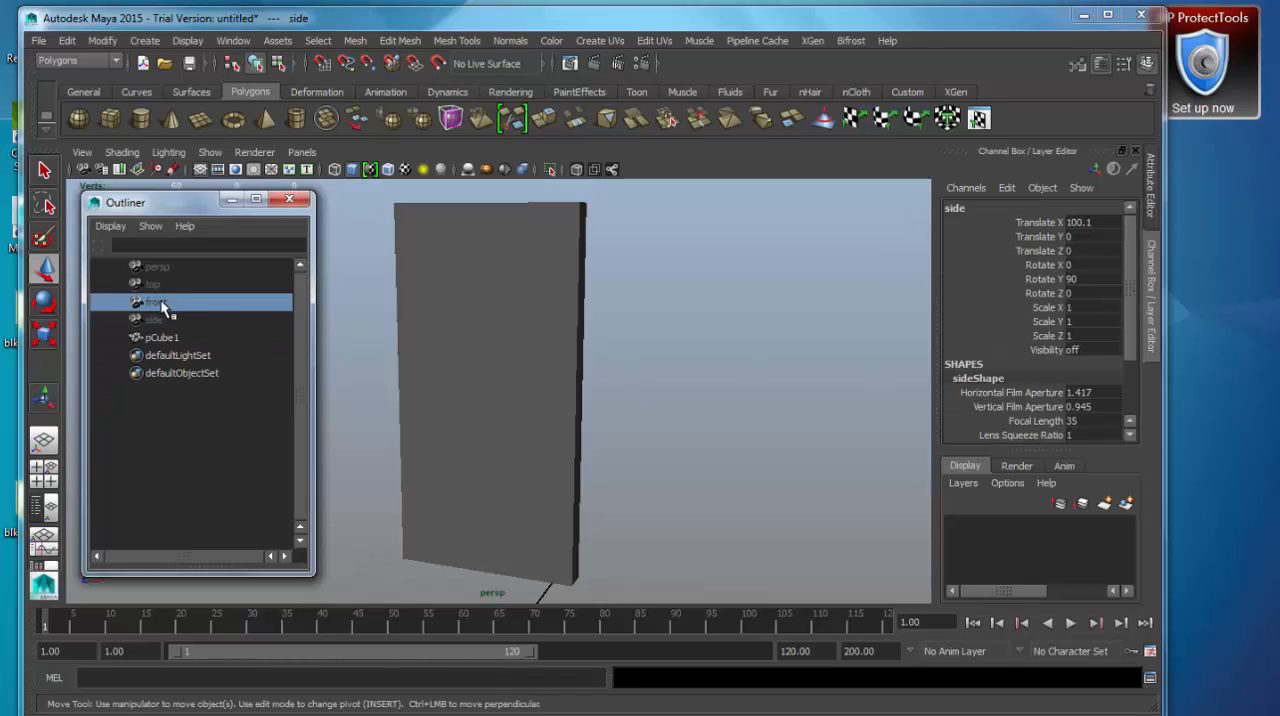
pyautogui.click(156, 285)
pyautogui.click(158, 268)
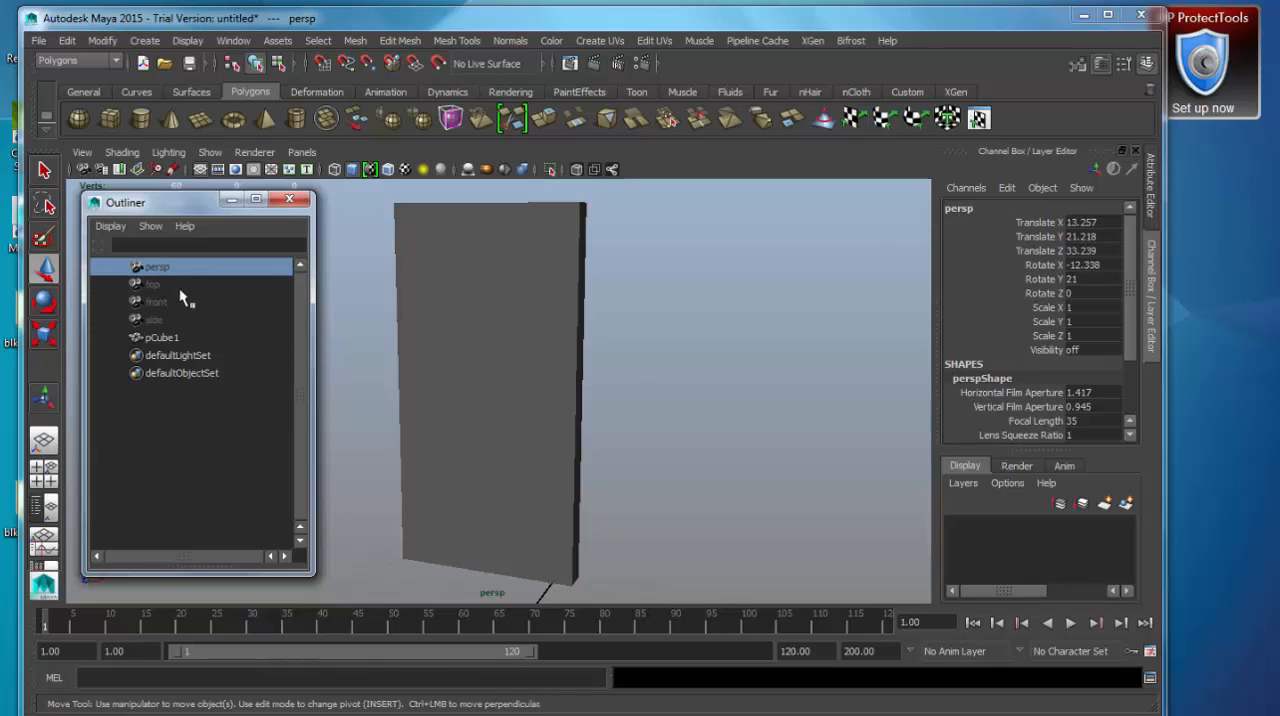
# Select pCube1 and open its Attribute Editor as a floating window, keeping the whole box in view beside it.
pyautogui.click(160, 338)
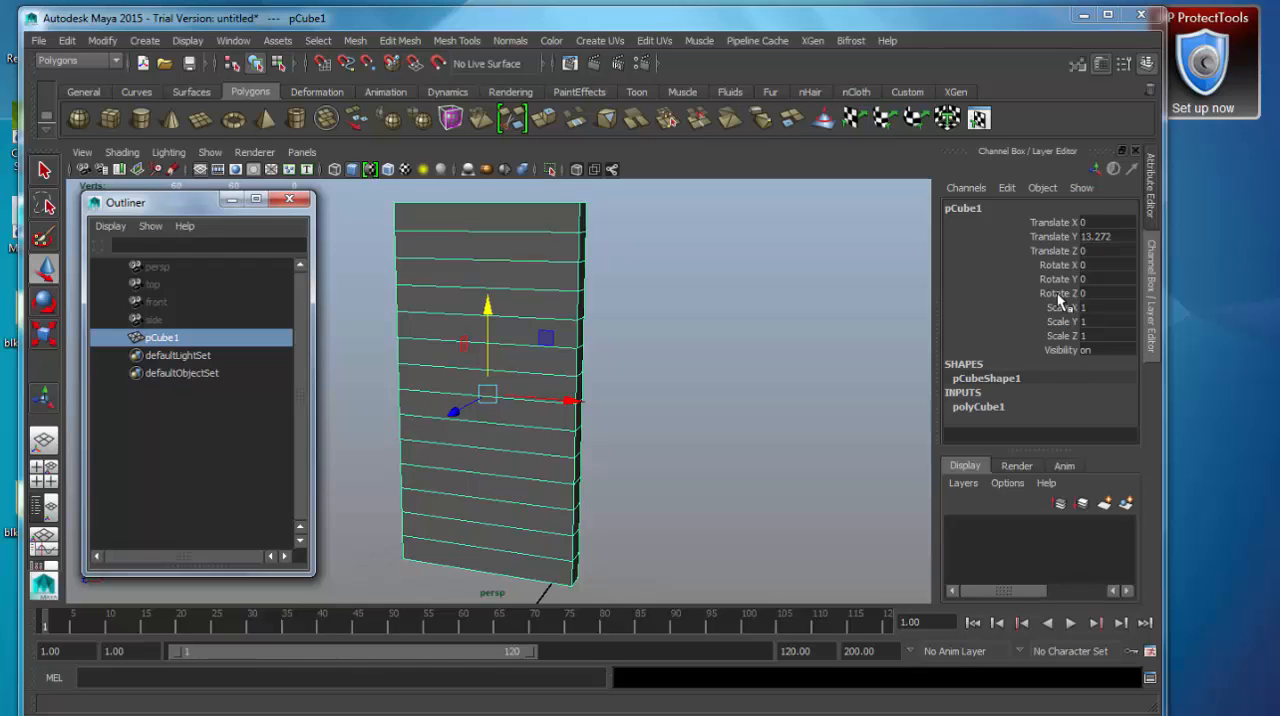
pyautogui.click(236, 42)
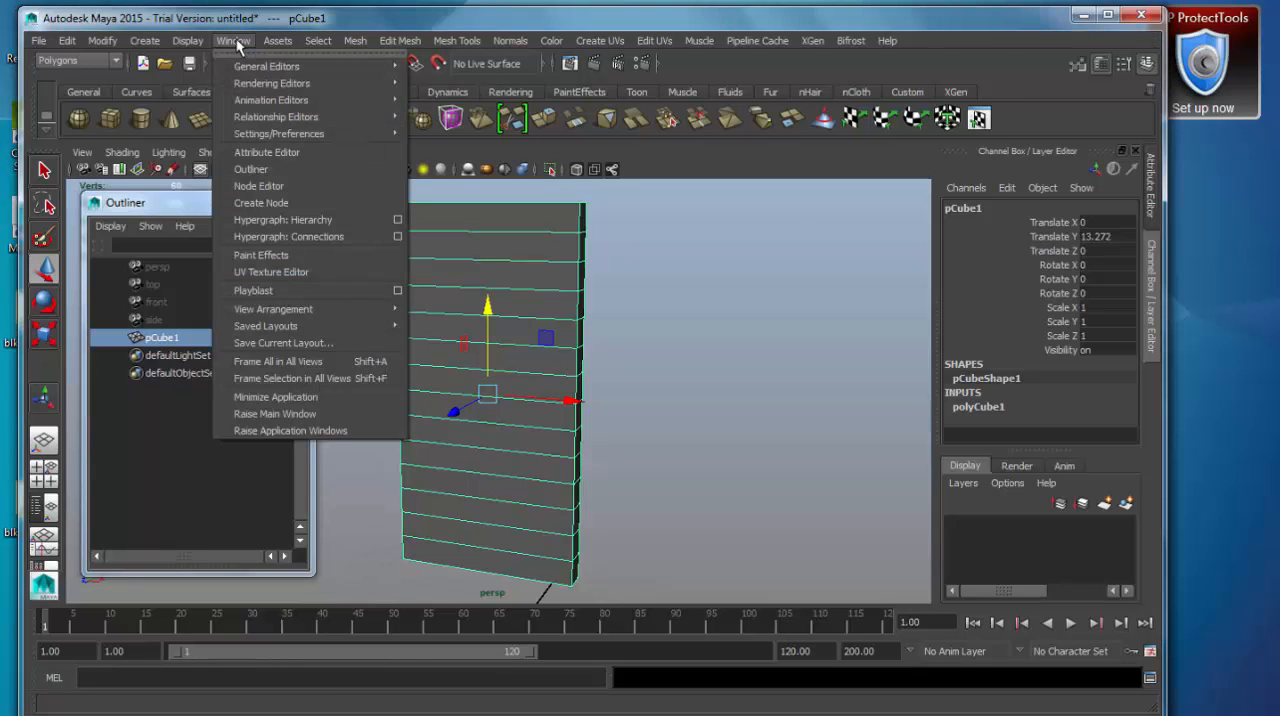
pyautogui.click(327, 152)
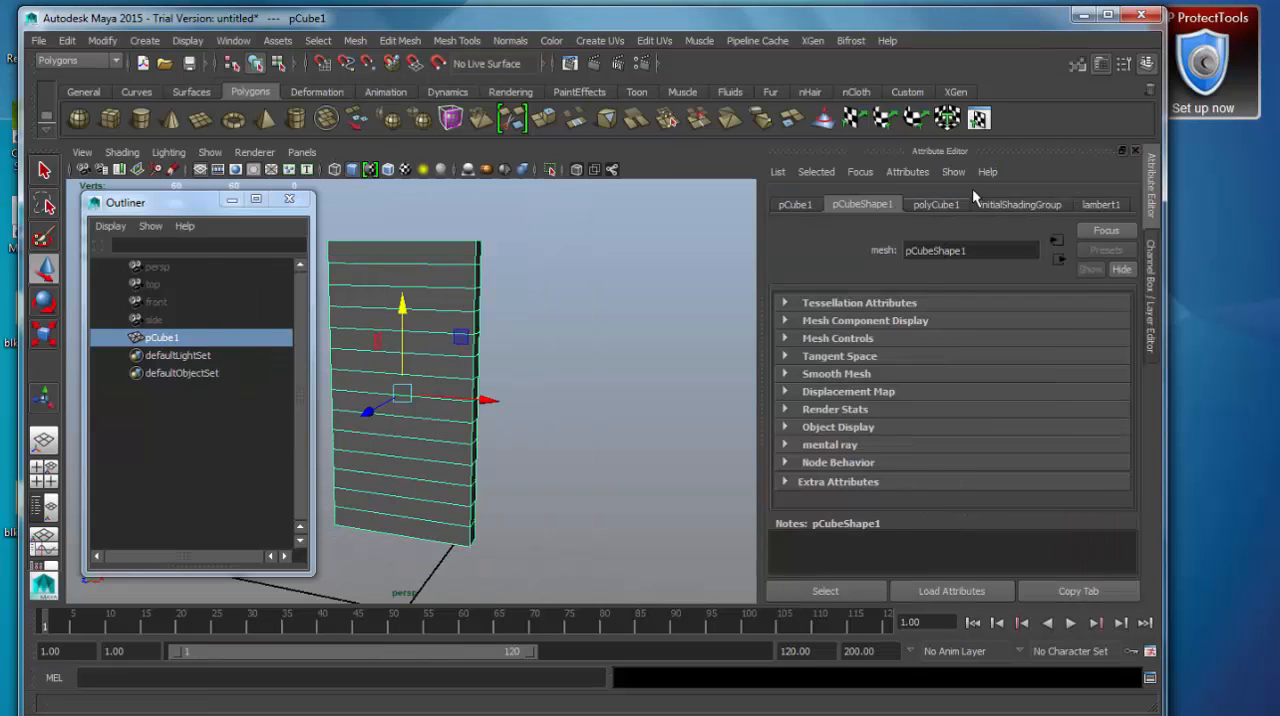
pyautogui.moveTo(983, 149); pyautogui.dragTo(715, 83)
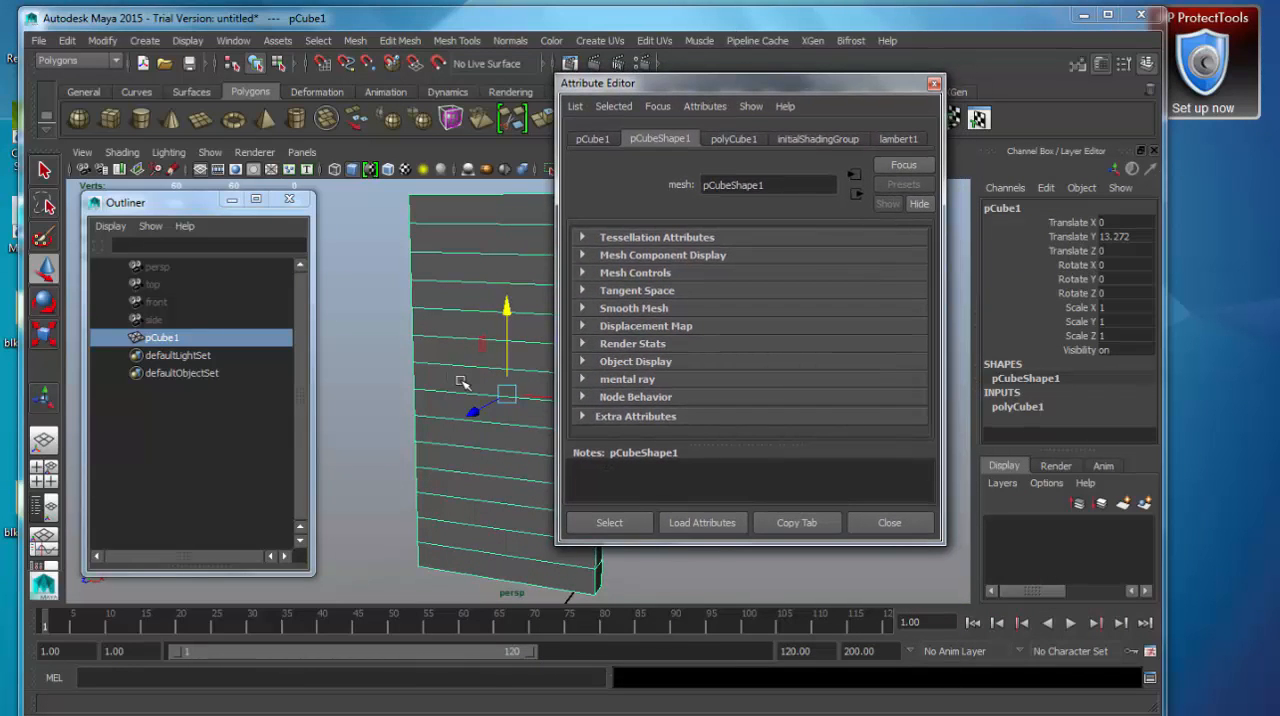
pyautogui.scroll(-2, 464, 384)
pyautogui.keyDown('alt'); pyautogui.moveTo(489, 428); pyautogui.dragTo(442, 429, button='middle'); pyautogui.keyUp('alt')
pyautogui.keyDown('alt'); pyautogui.moveTo(442, 429); pyautogui.dragTo(450, 416); pyautogui.keyUp('alt')
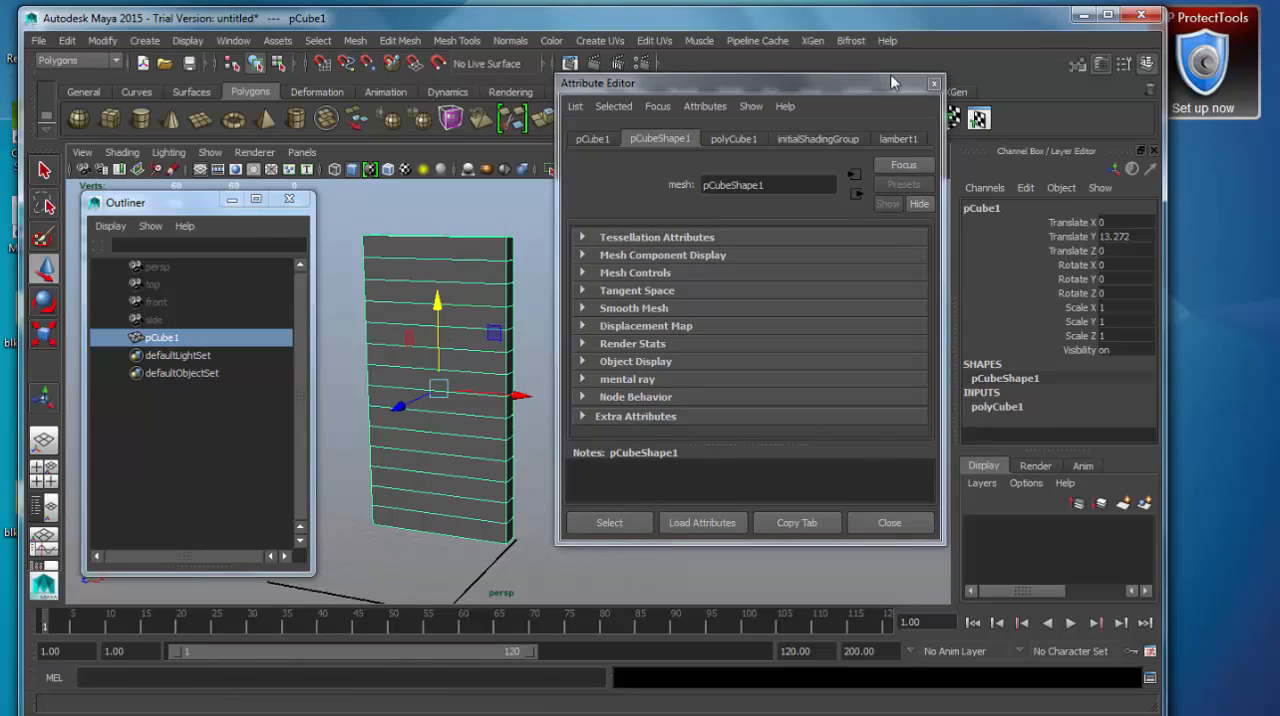
pyautogui.moveTo(886, 82); pyautogui.dragTo(886, 90)
# Examine pCube1's transform attributes, its pCubeShape1 sections and the polyCube1 history in the Attribute Editor.
pyautogui.click(592, 147)
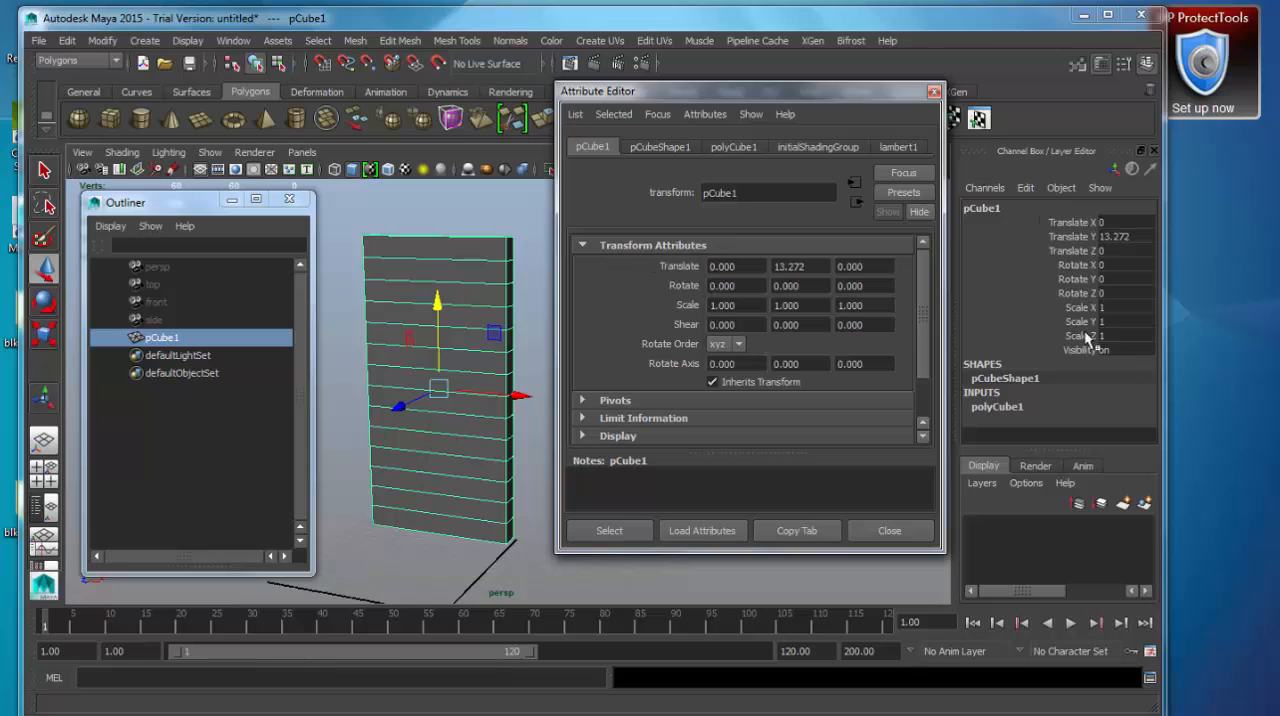
pyautogui.click(669, 149)
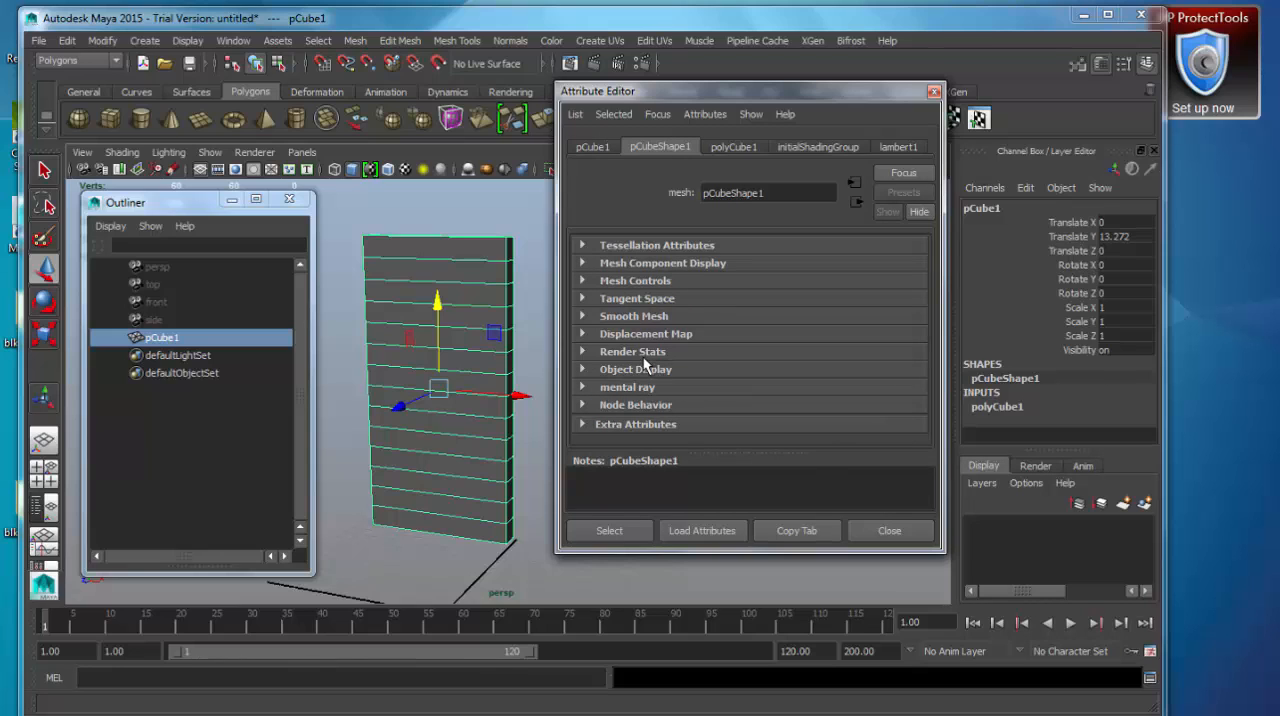
pyautogui.click(732, 147)
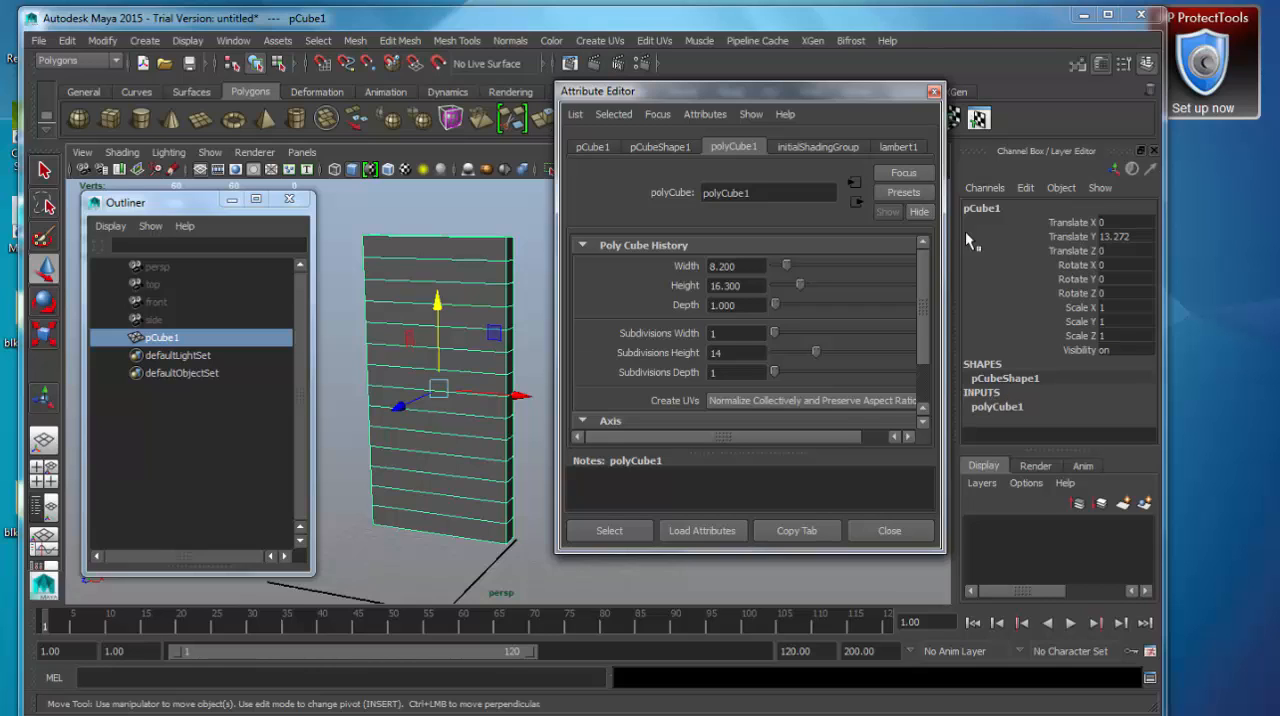
pyautogui.moveTo(692, 91); pyautogui.dragTo(671, 90)
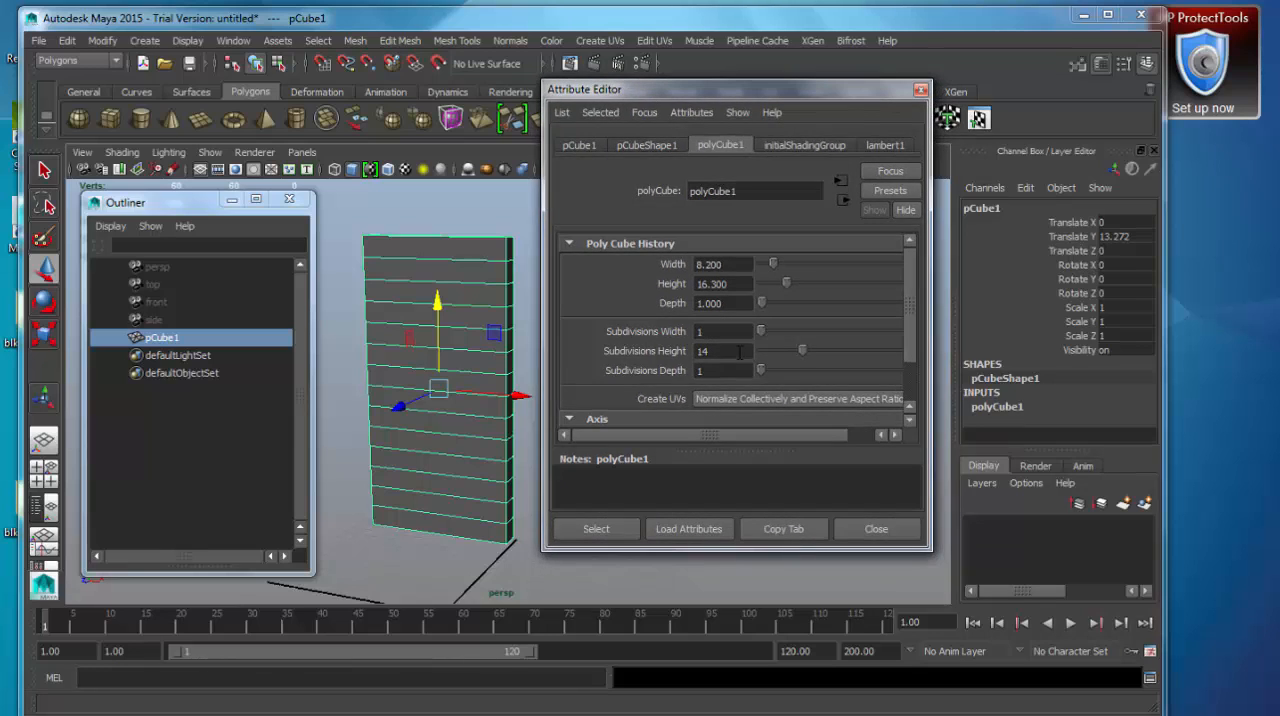
# Expand the Render Stats of pCubeShape1 and render the current frame with Maya Software.
pyautogui.click(647, 145)
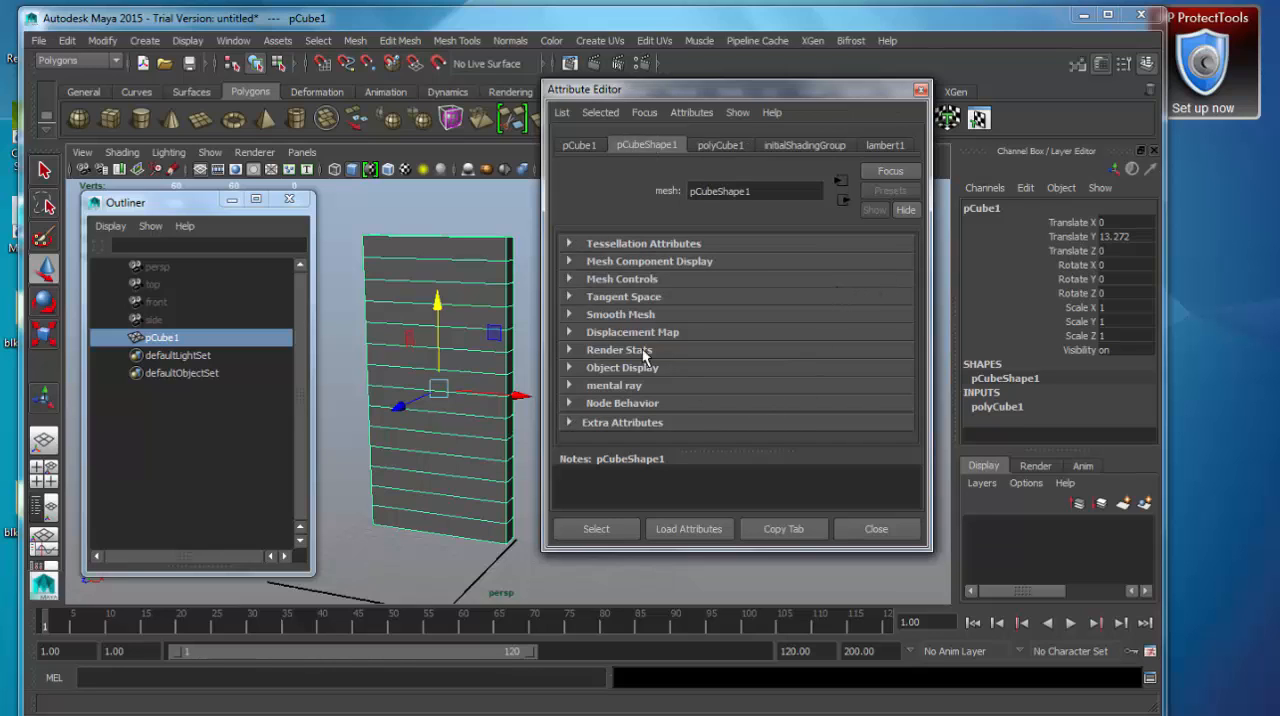
pyautogui.click(641, 350)
pyautogui.moveTo(907, 292); pyautogui.dragTo(908, 325)
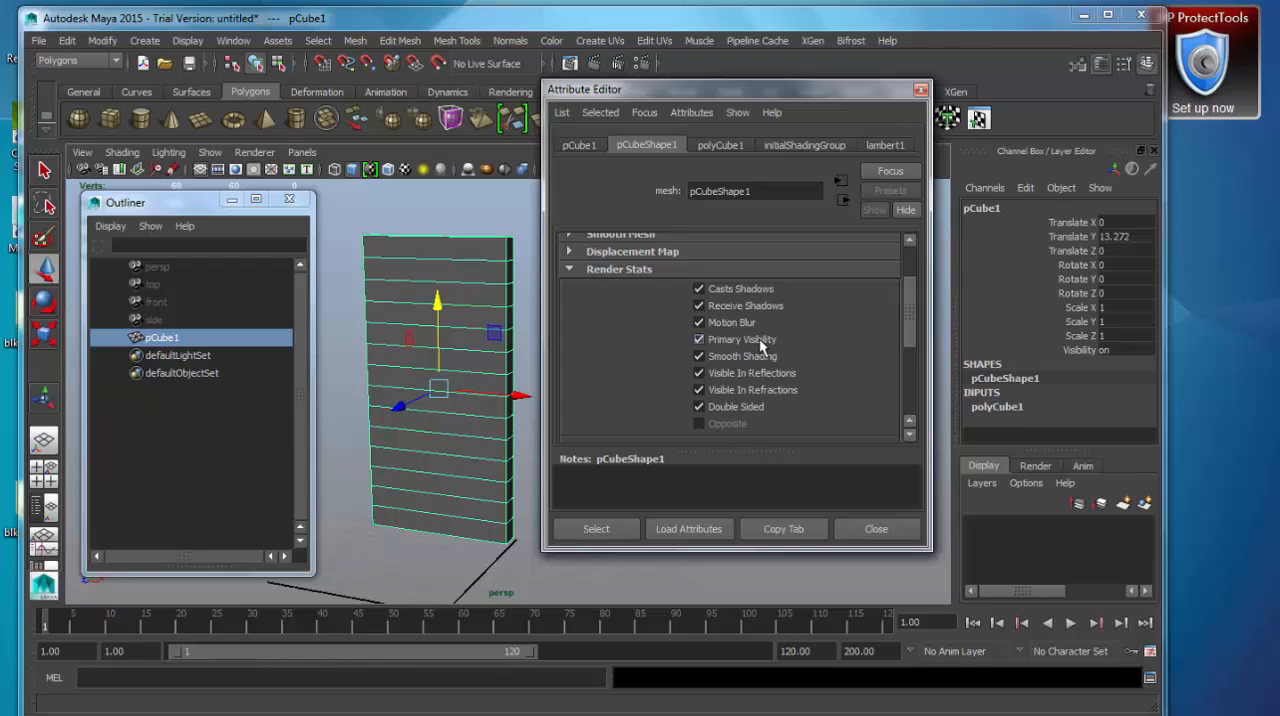
pyautogui.moveTo(767, 95); pyautogui.dragTo(782, 110)
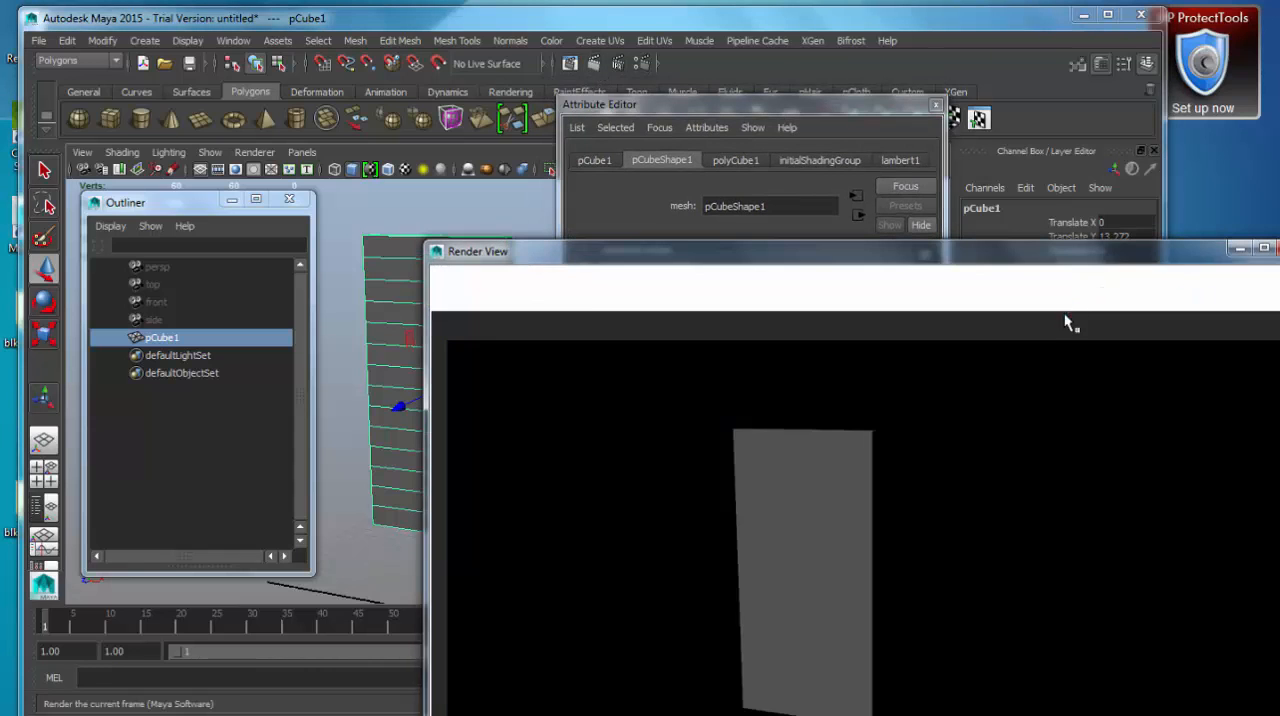
pyautogui.moveTo(1025, 254); pyautogui.dragTo(691, 88)
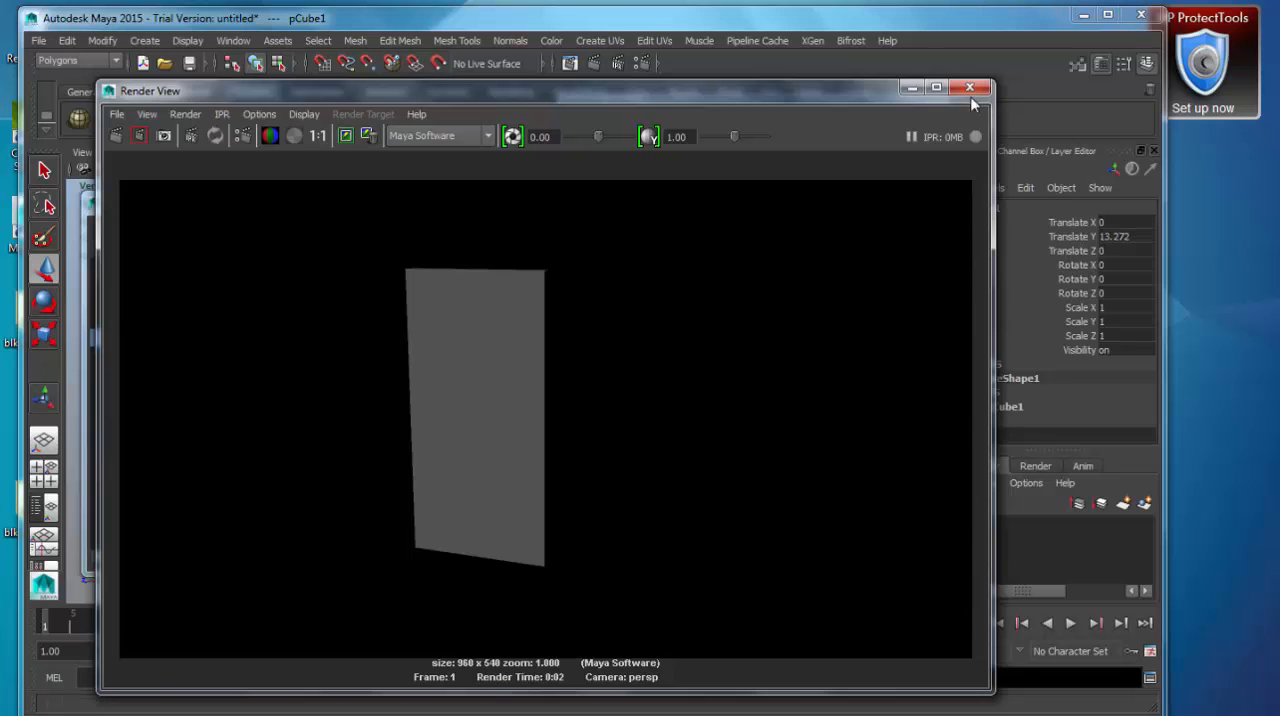
# Turn off Primary Visibility in the Render Stats of pCubeShape1 and render the current frame again.
pyautogui.moveTo(855, 91); pyautogui.dragTo(860, 560)
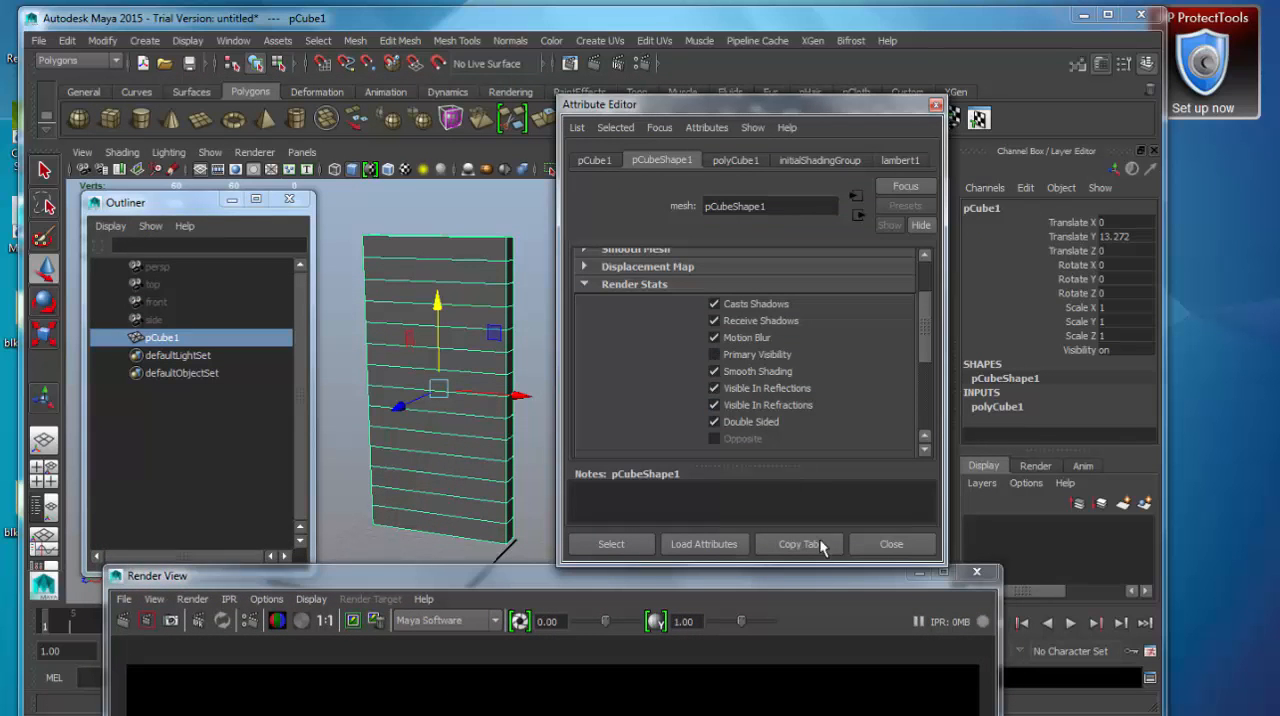
pyautogui.moveTo(815, 672); pyautogui.dragTo(818, 148)
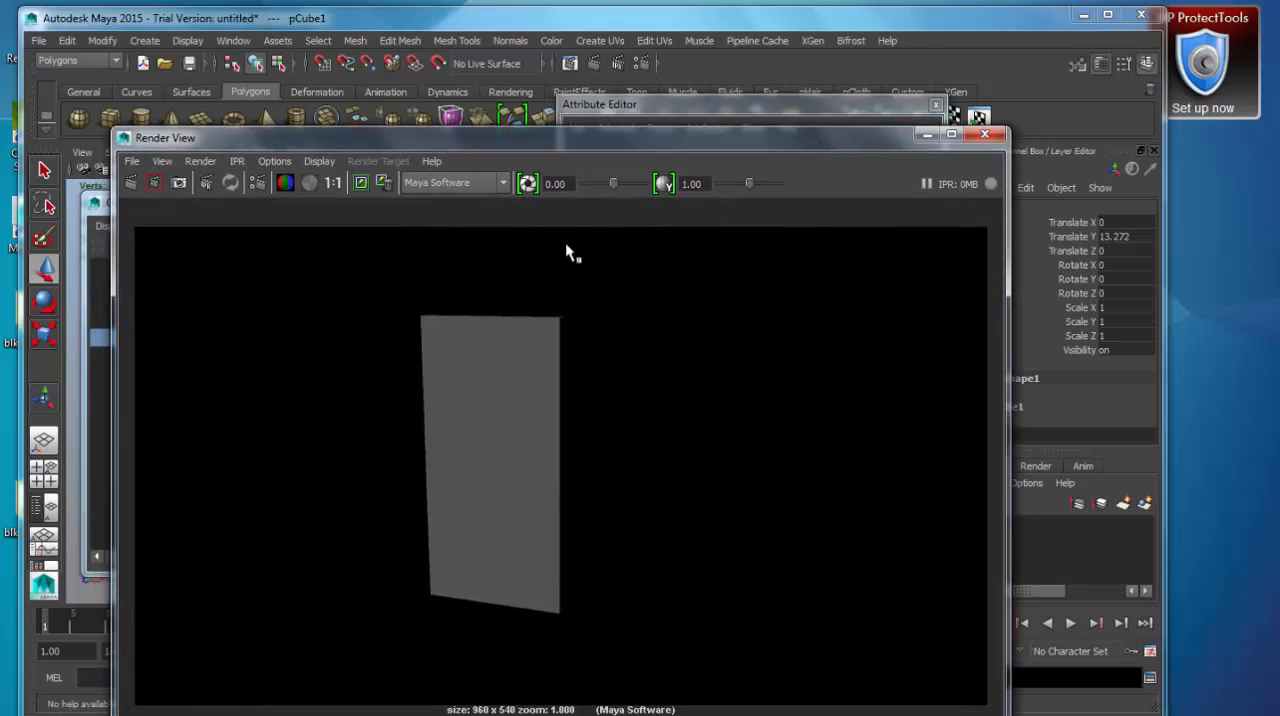
pyautogui.click(595, 62)
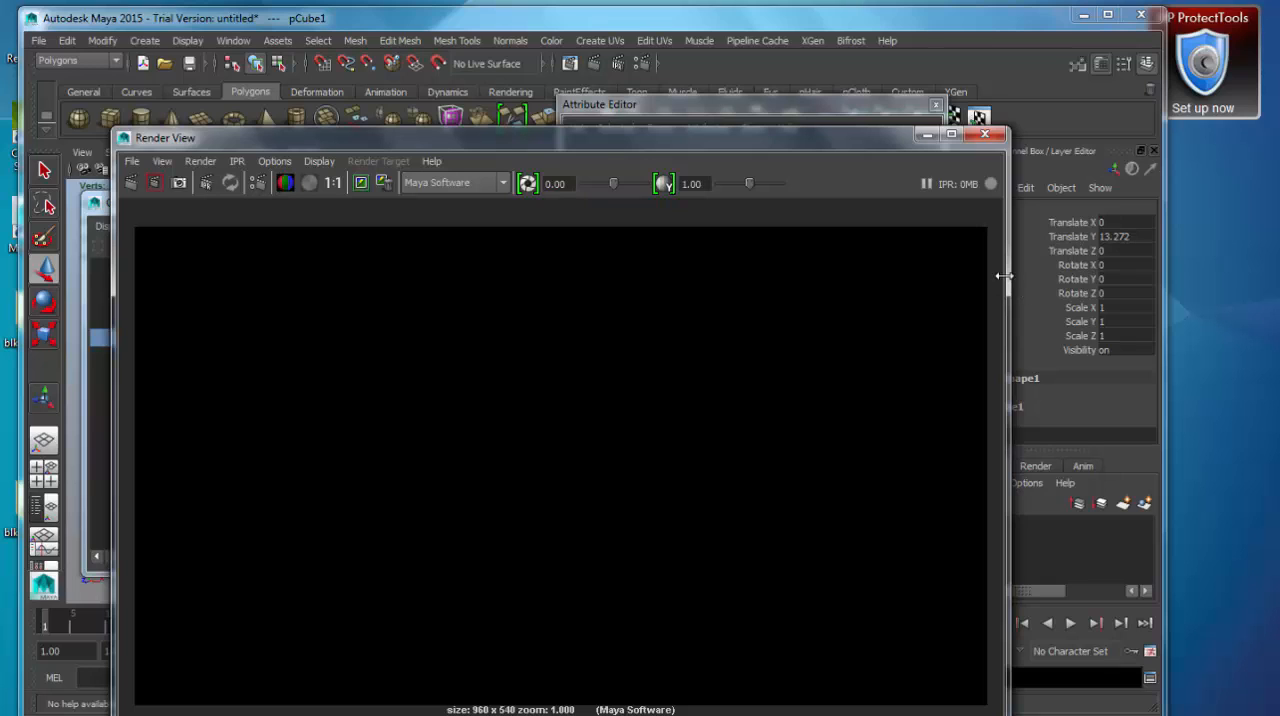
# Turn Primary Visibility back on in the Render Stats of pCubeShape1 and collapse that section.
pyautogui.click(842, 116)
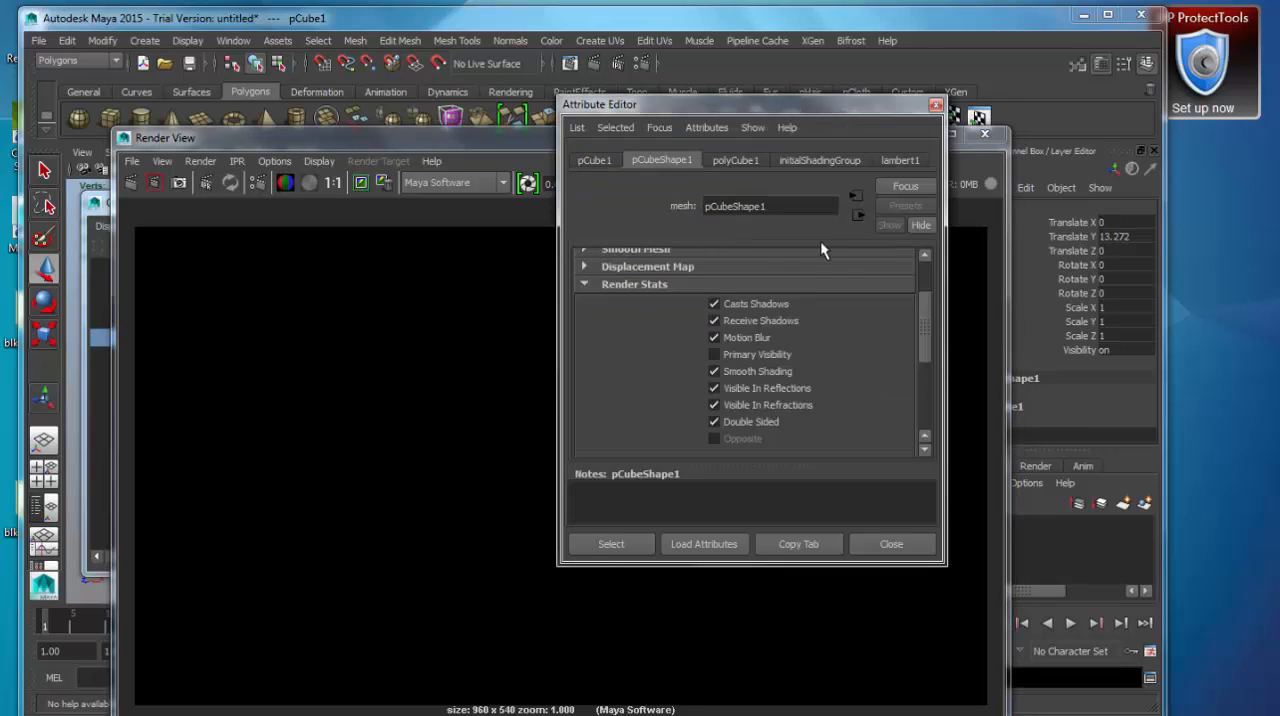
pyautogui.click(737, 357)
pyautogui.click(610, 285)
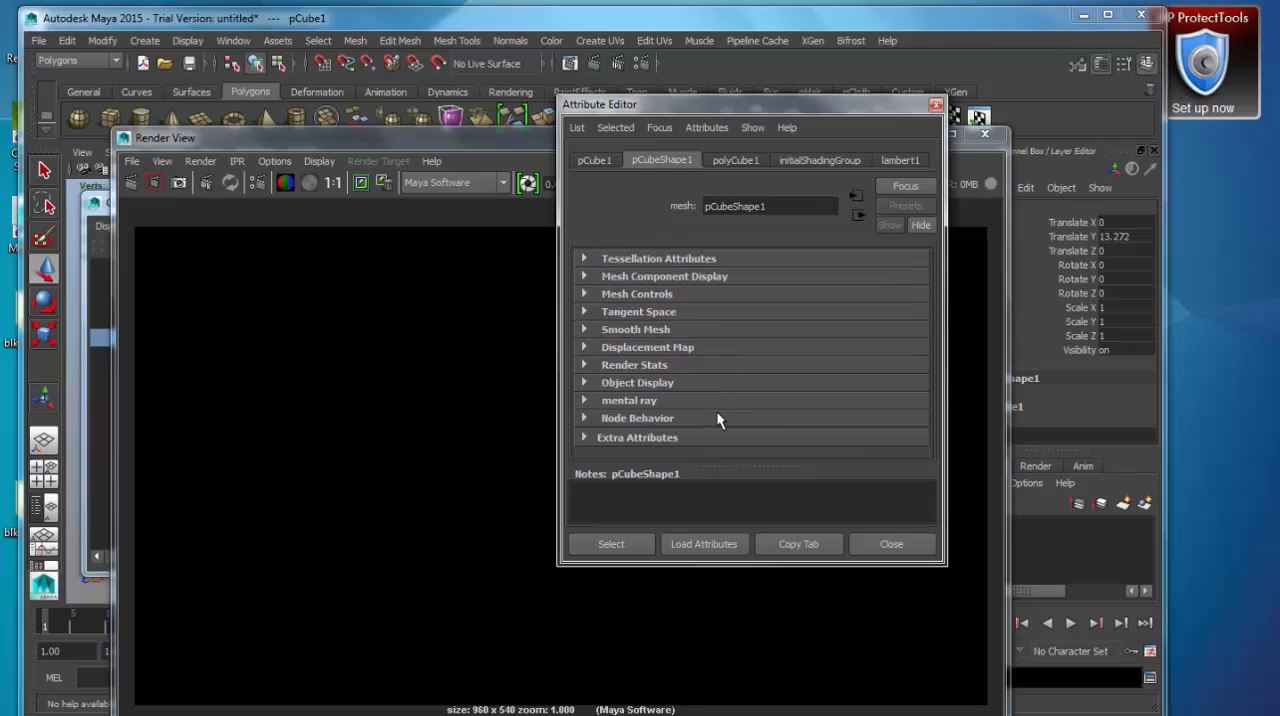
# Review the Mesh Controls of pCubeShape1, and close the Attribute Editor and Render View.
pyautogui.click(655, 294)
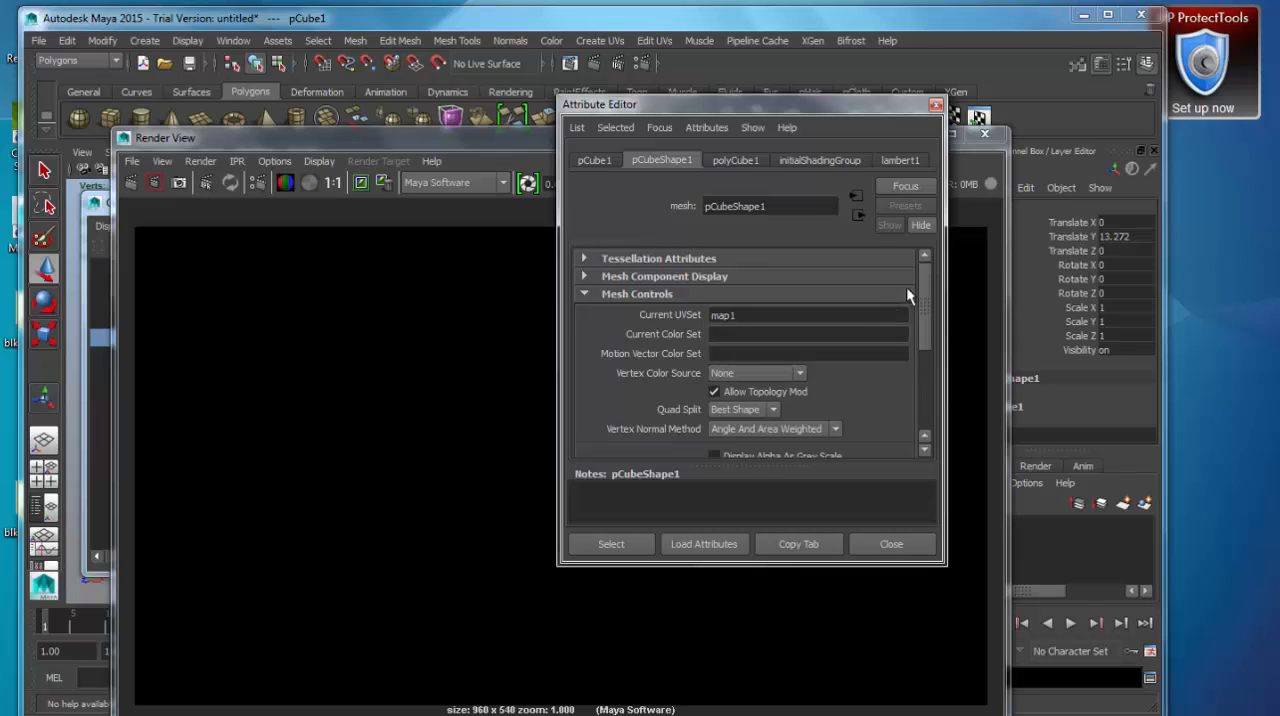
pyautogui.moveTo(925, 274); pyautogui.dragTo(952, 271)
pyautogui.click(631, 296)
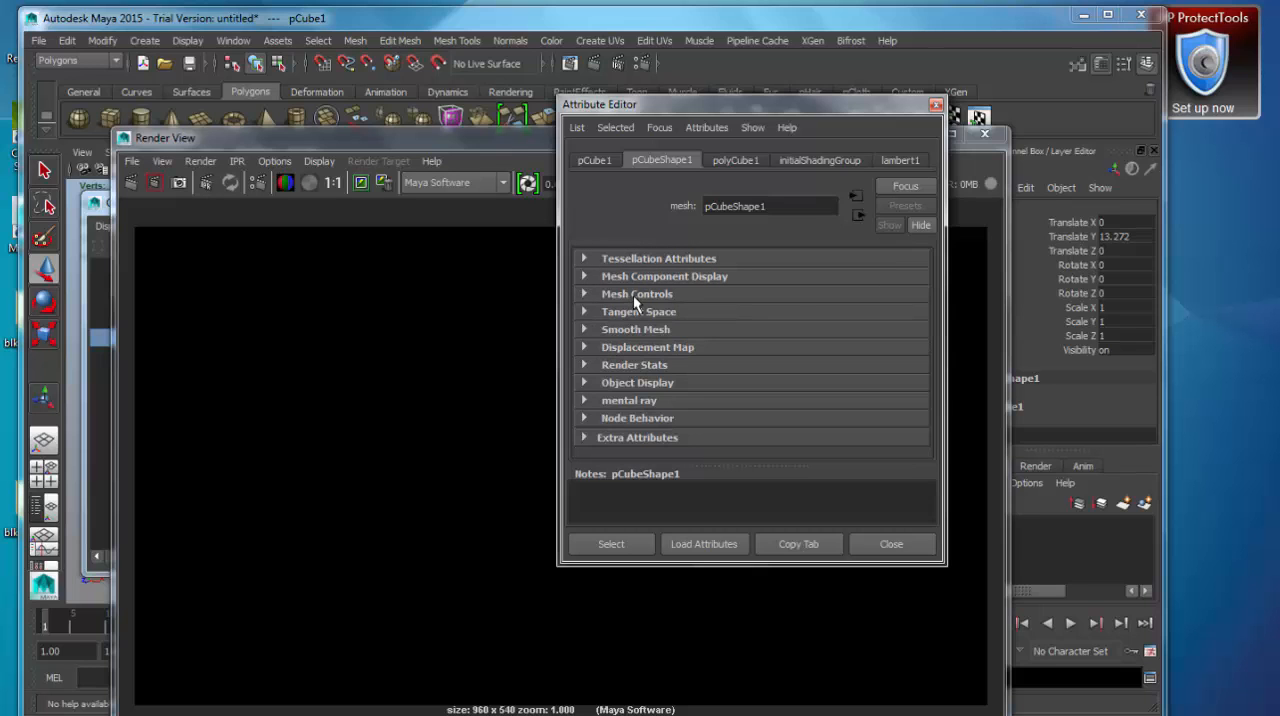
pyautogui.click(936, 104)
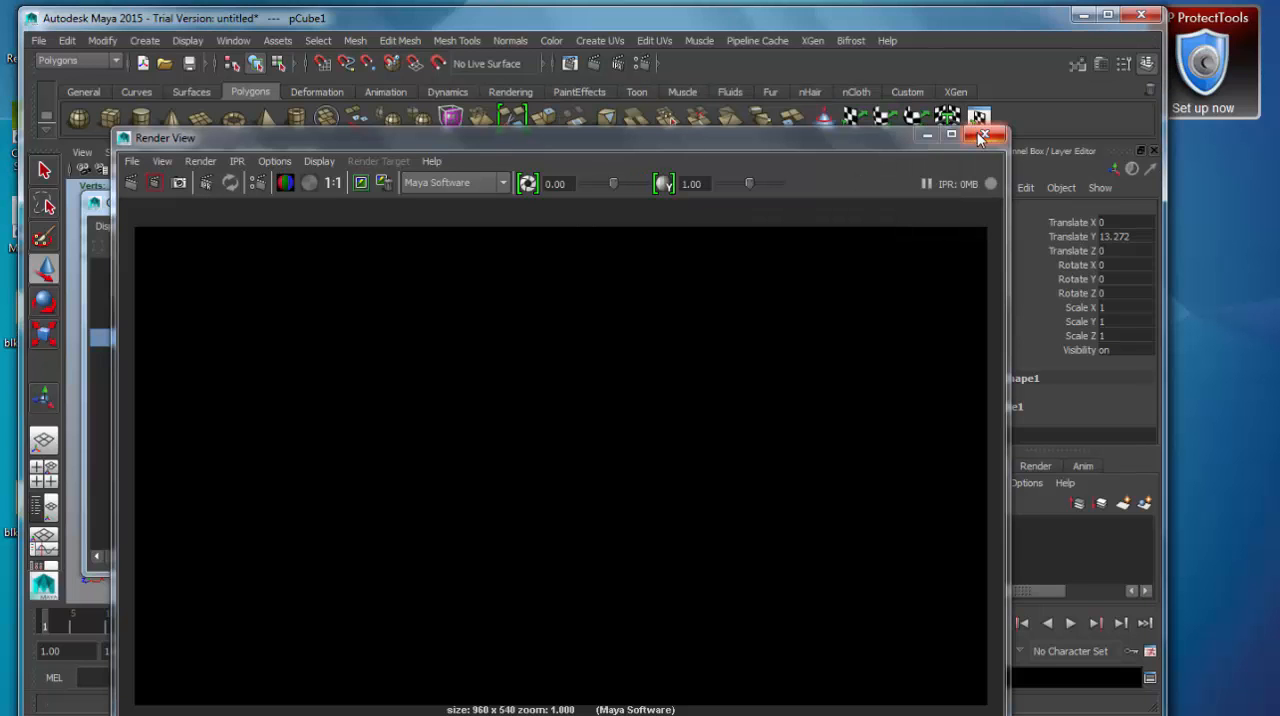
pyautogui.click(982, 135)
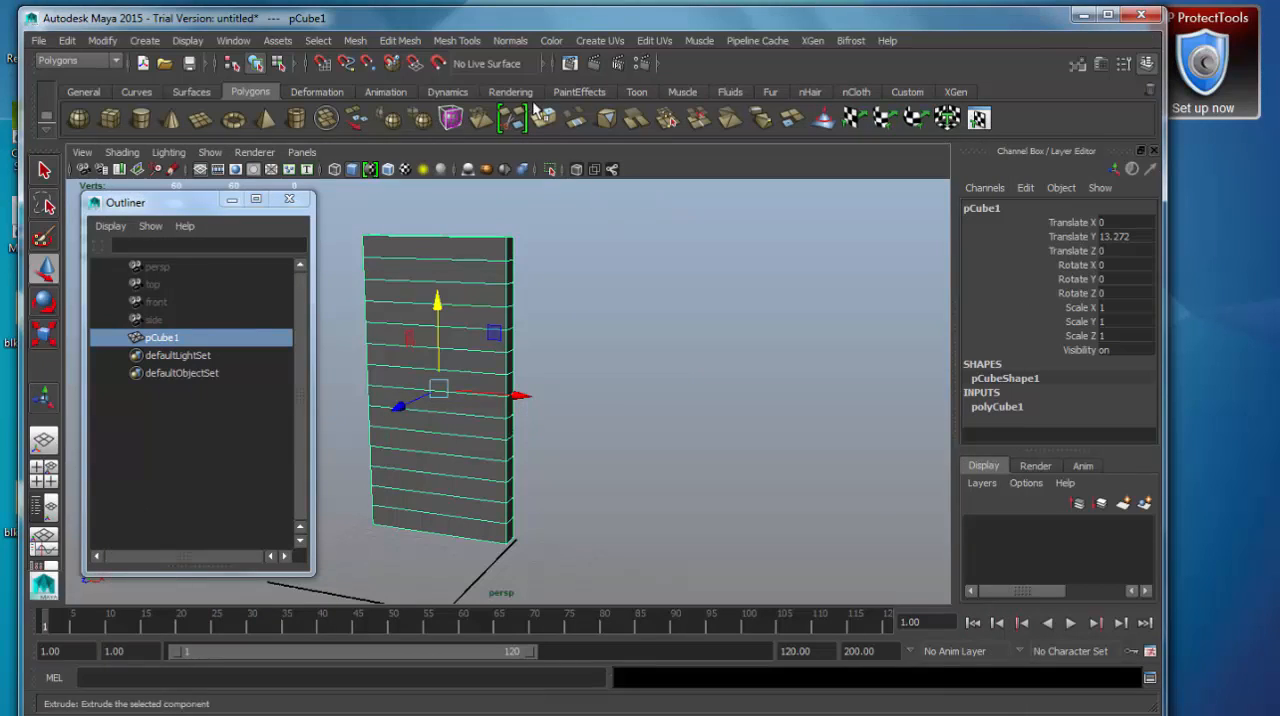
# Reopen the Attribute Editor for pCube1 and look through its polyCube1 history and lambert1 material attributes.
pyautogui.click(232, 40)
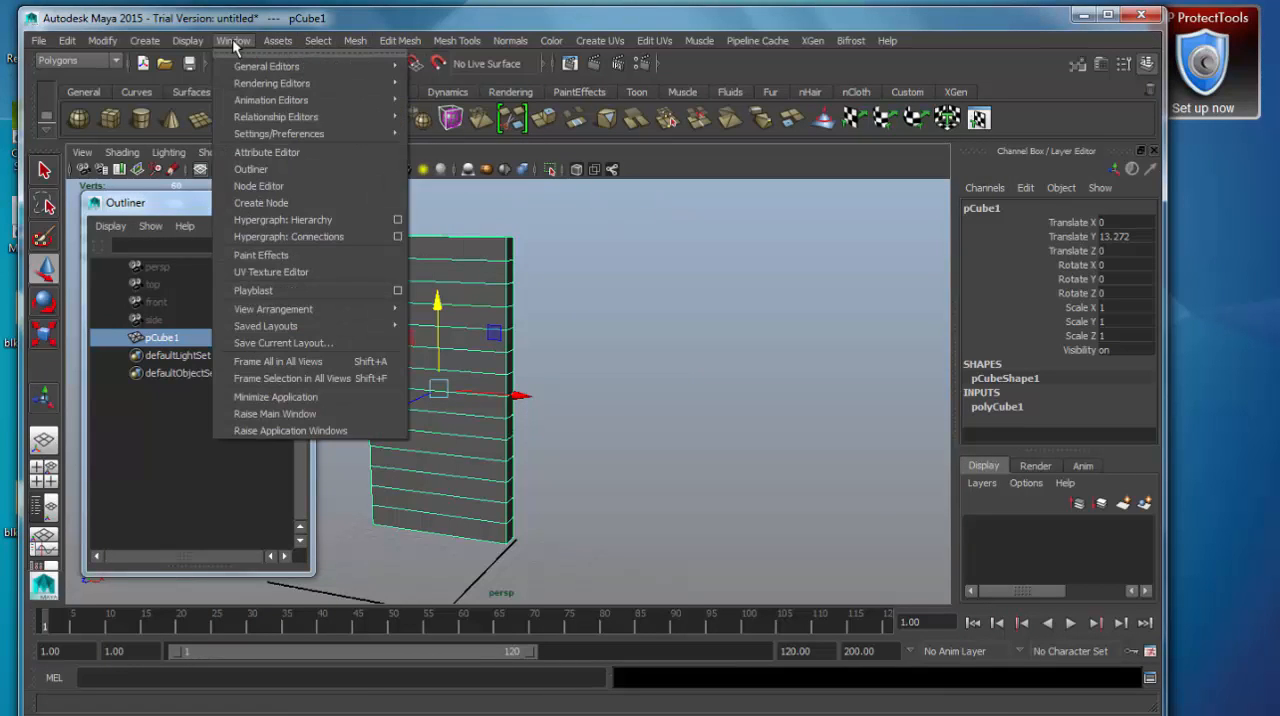
pyautogui.click(315, 153)
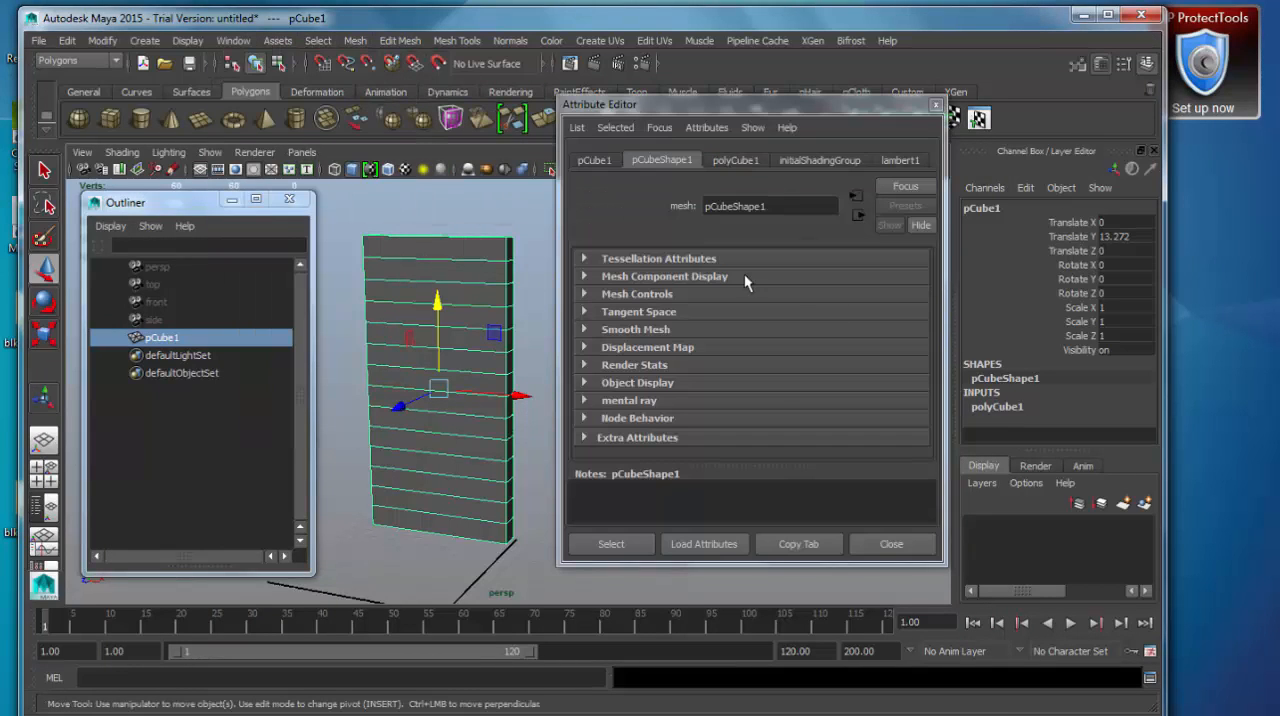
pyautogui.click(738, 161)
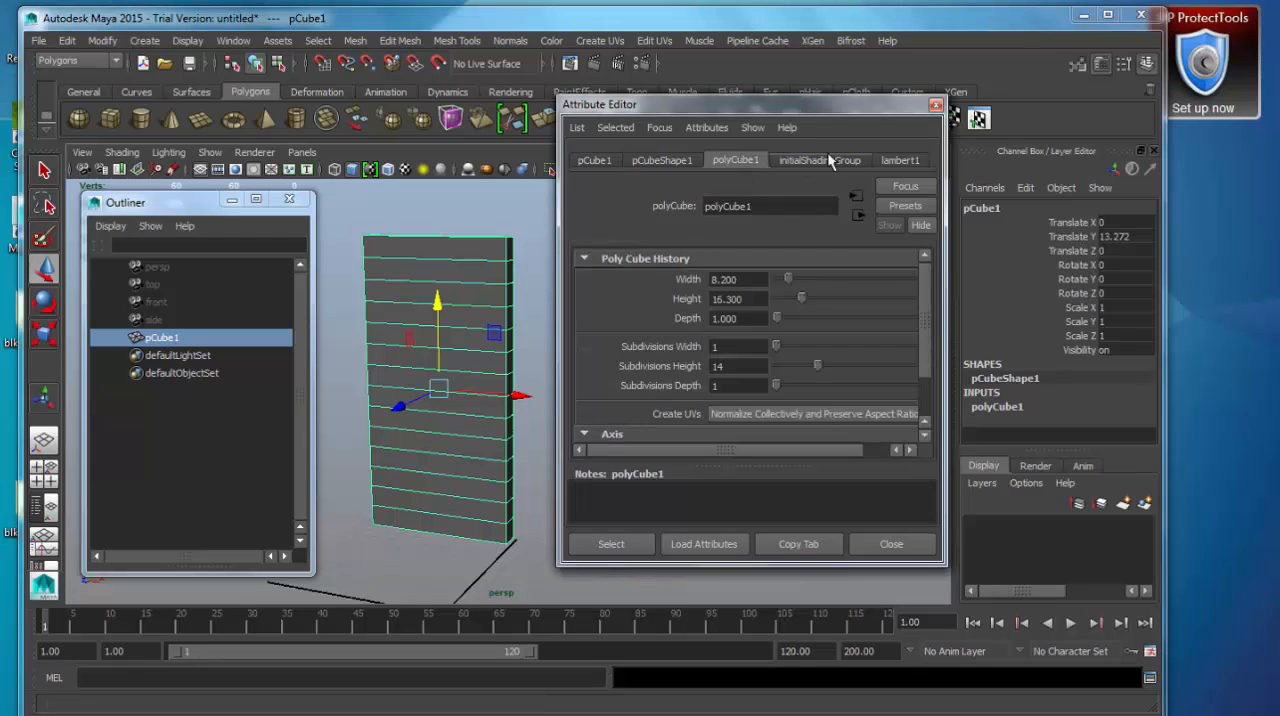
pyautogui.click(894, 160)
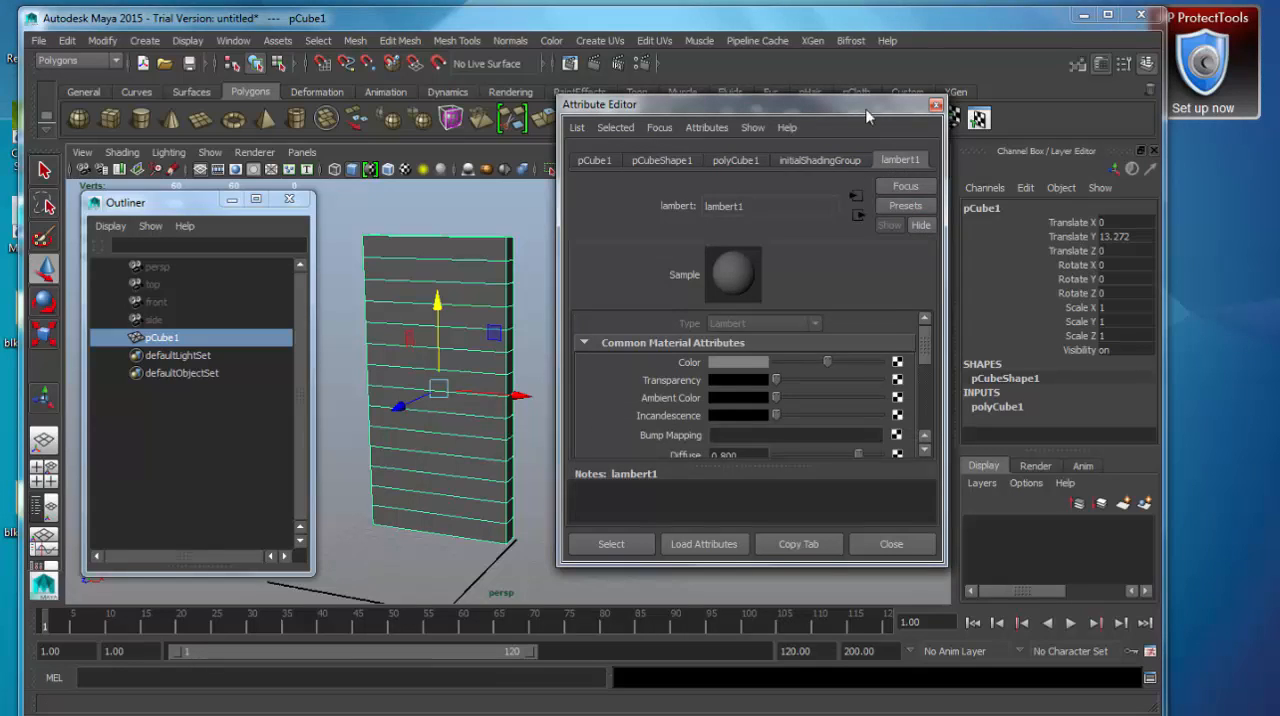
pyautogui.moveTo(866, 106); pyautogui.dragTo(892, 96)
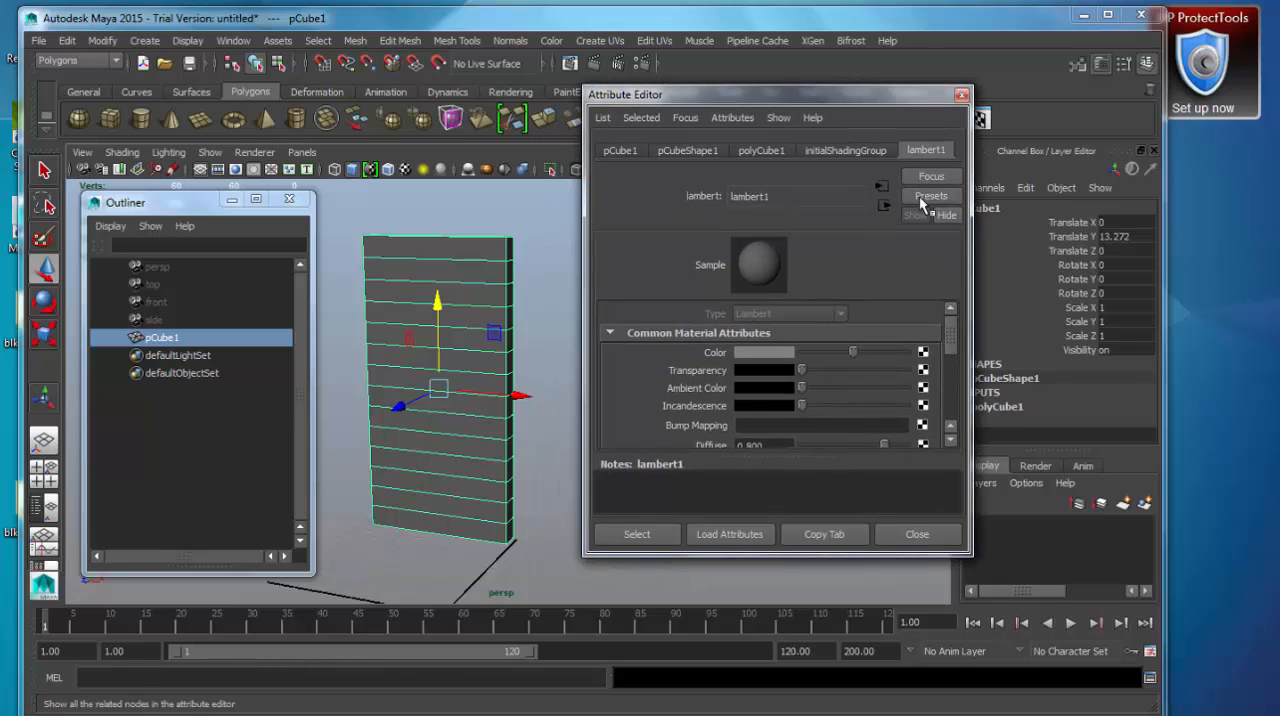
pyautogui.moveTo(899, 95); pyautogui.dragTo(884, 115)
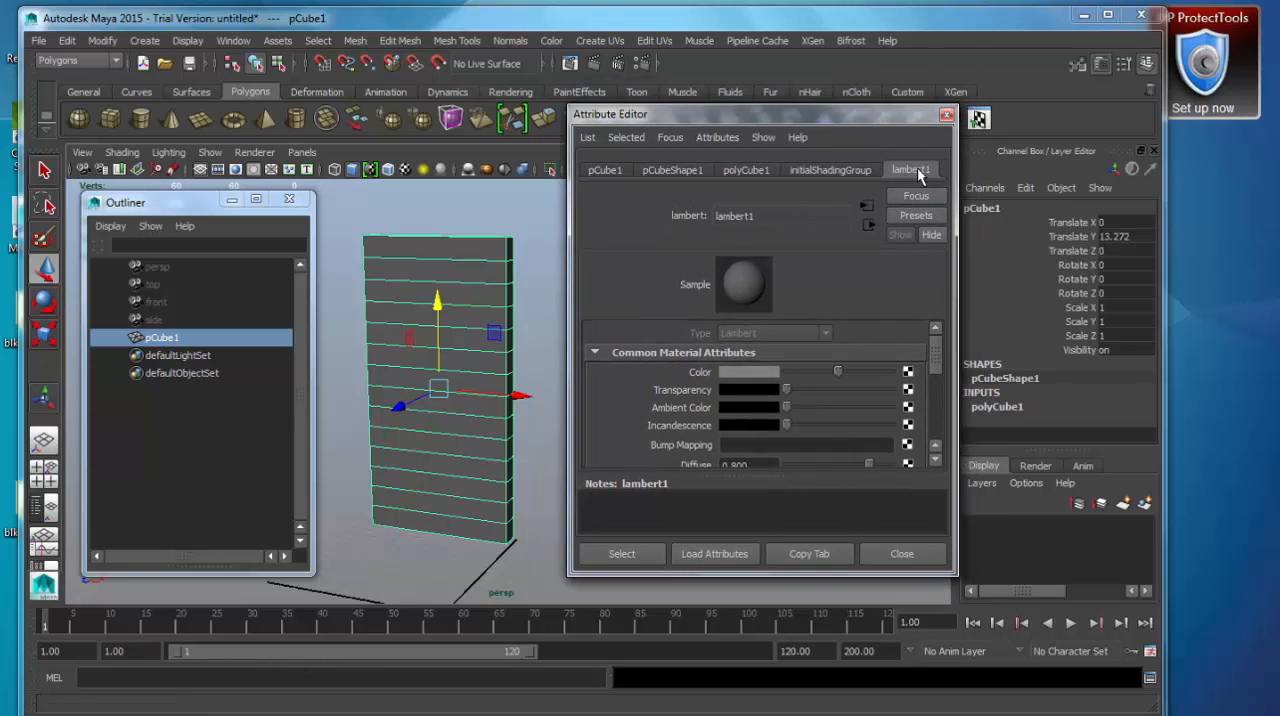
# Assign a new Blinn material to pCube1 and reselect the box to load its attributes.
pyautogui.rightClick(409, 263)
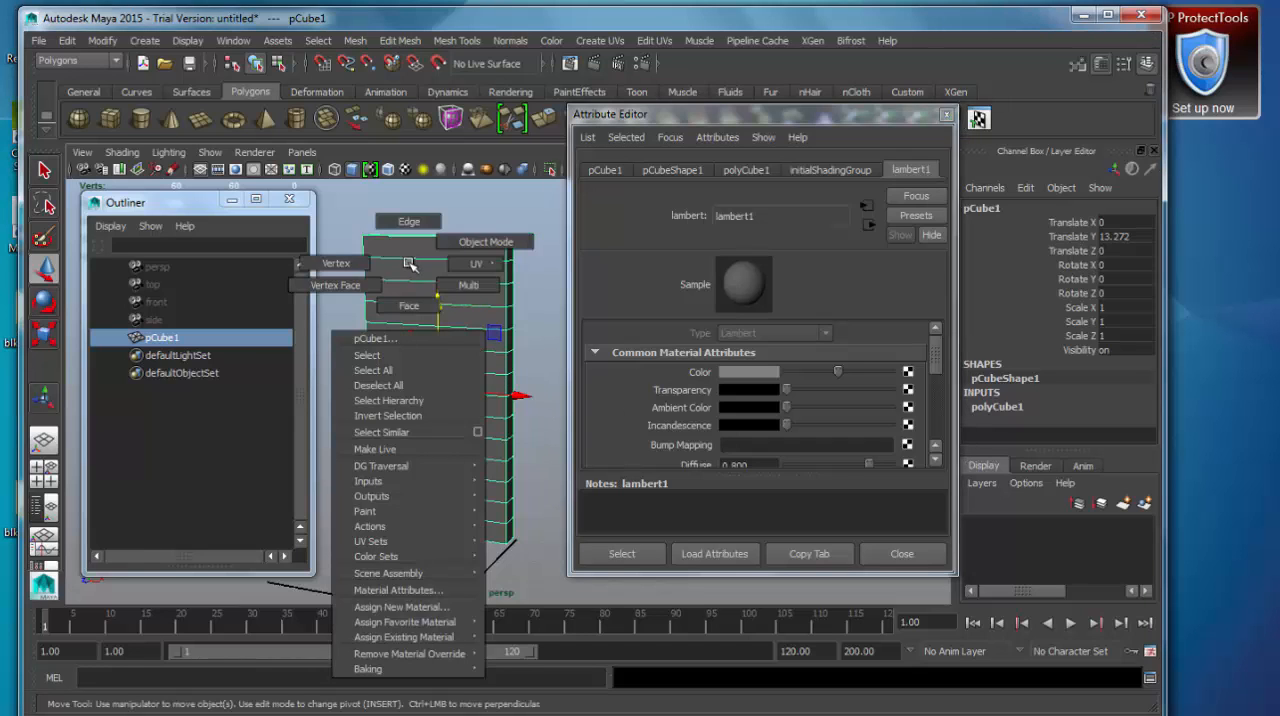
pyautogui.click(440, 607)
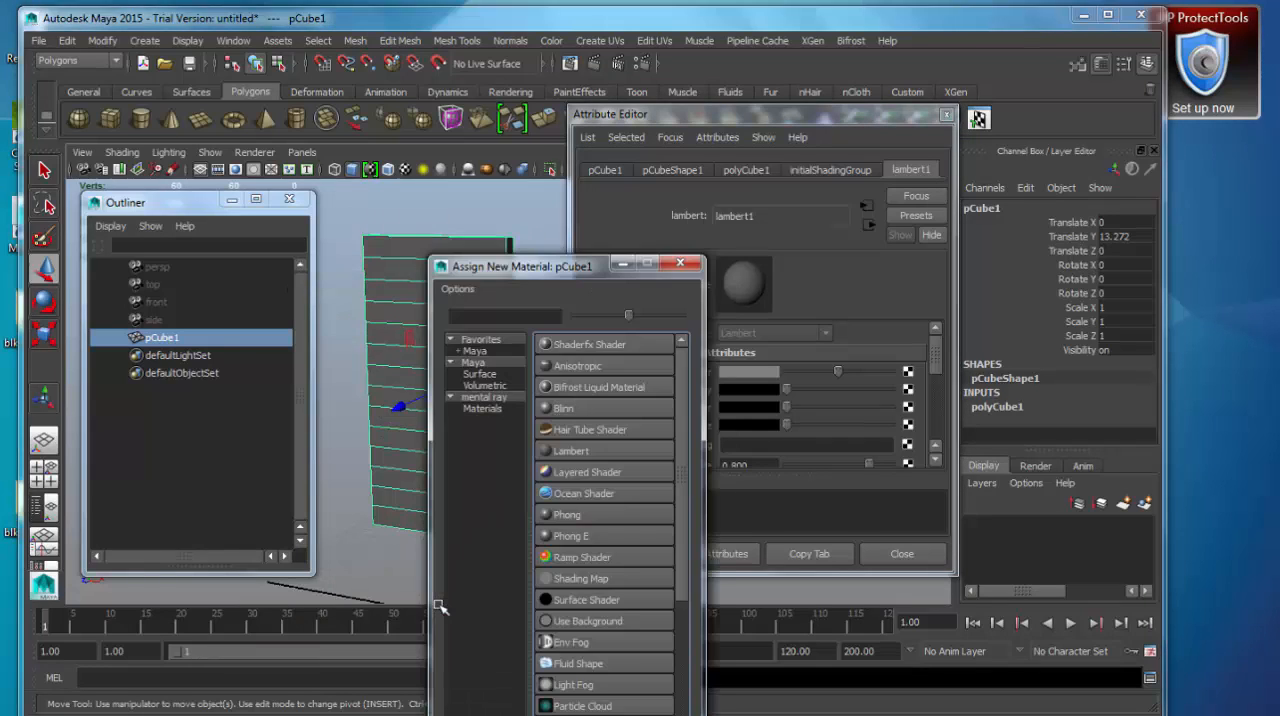
pyautogui.click(585, 408)
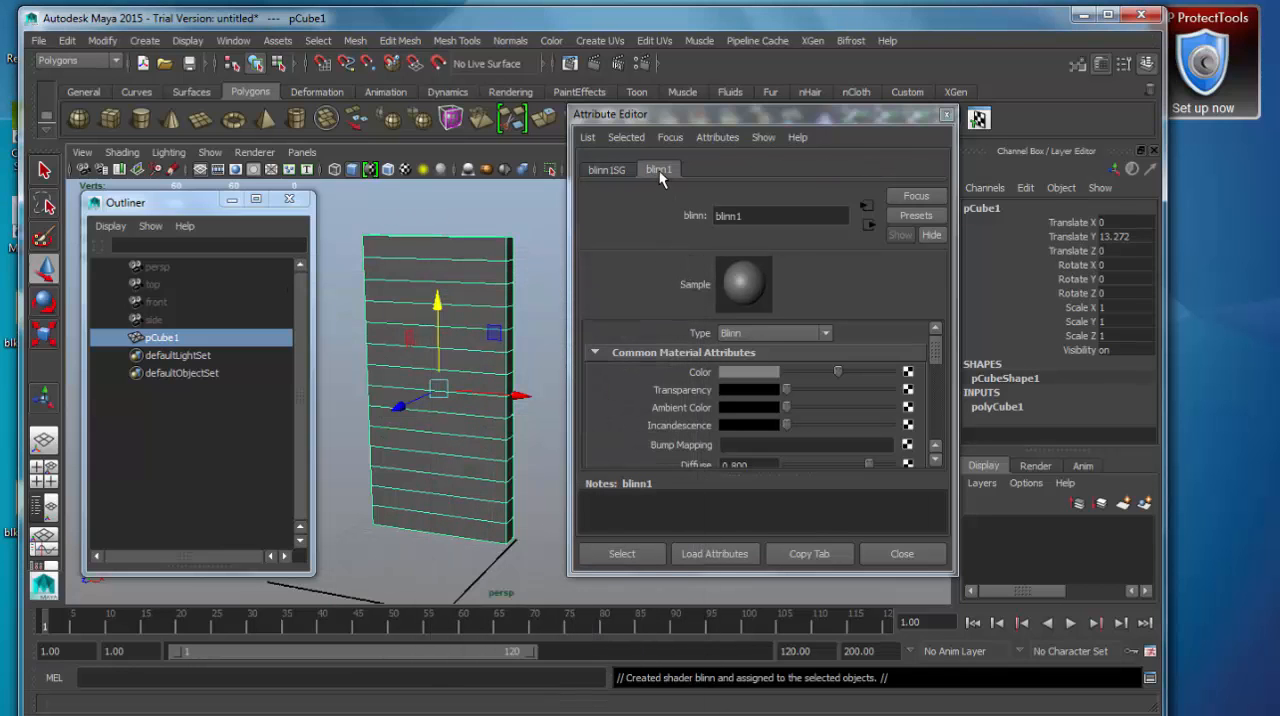
pyautogui.click(493, 206)
pyautogui.click(484, 256)
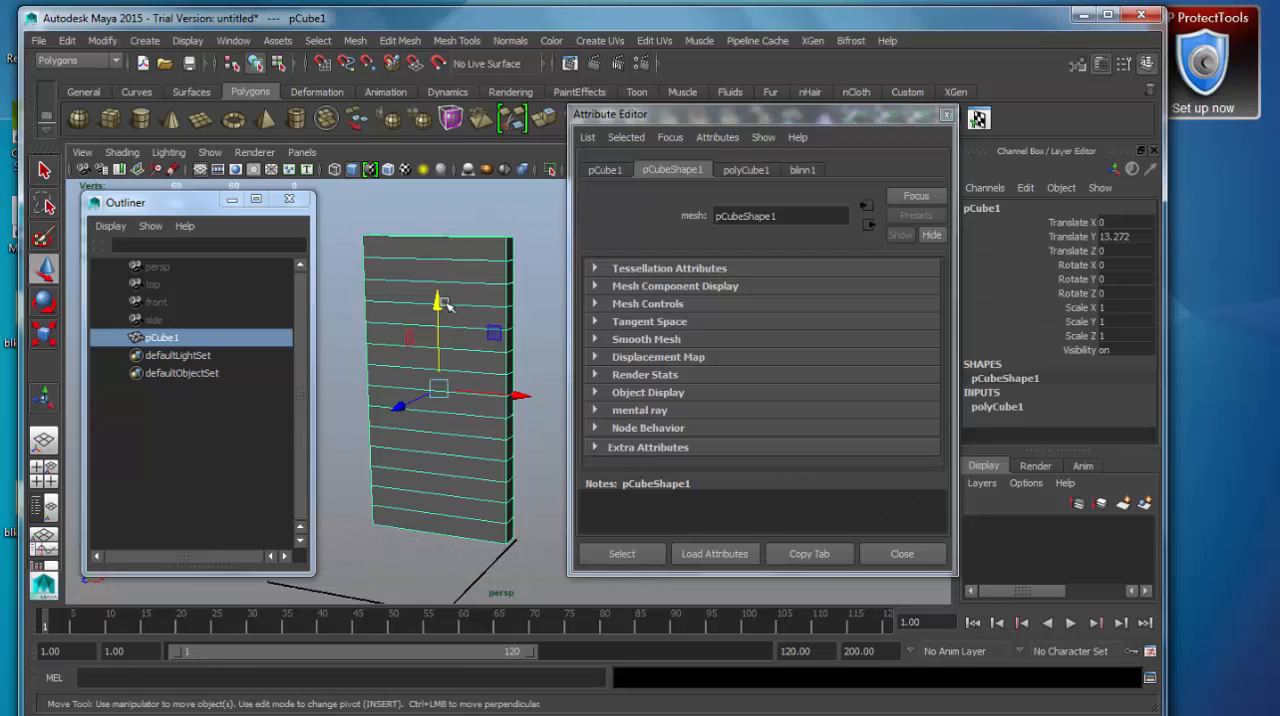
# Raise the Incandescence of the blinn1 material to a dark grey.
pyautogui.click(800, 170)
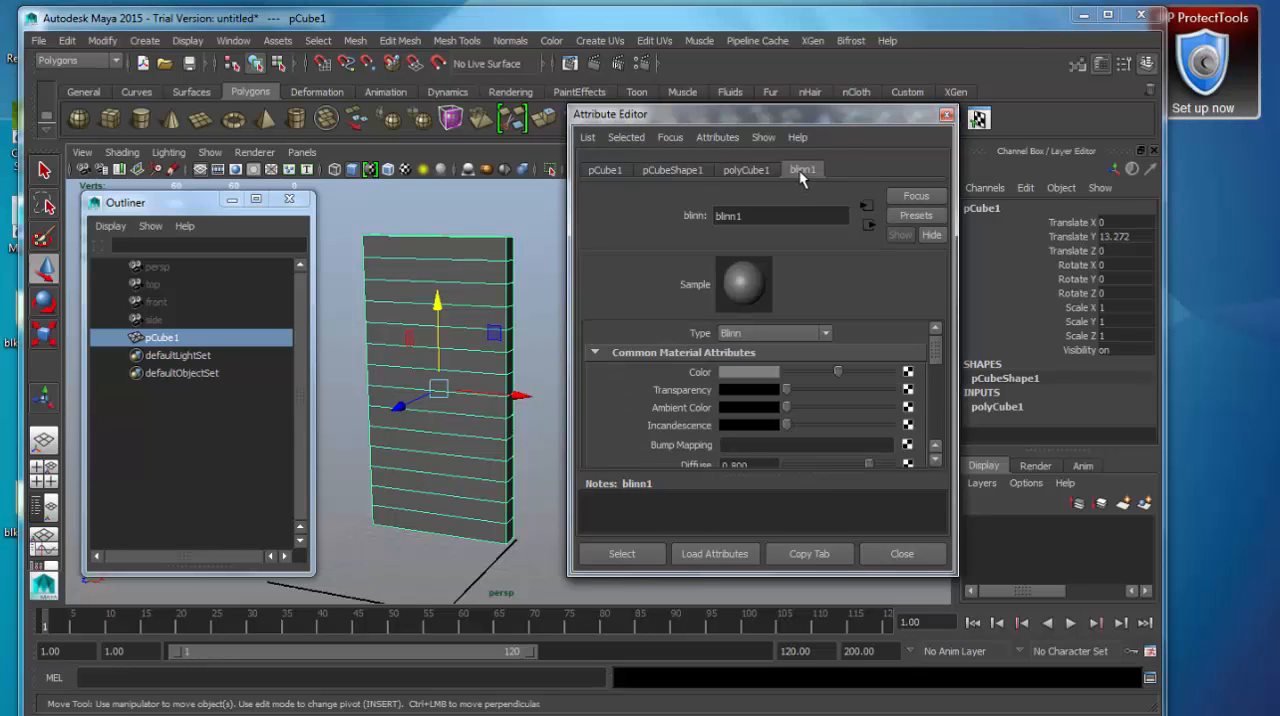
pyautogui.moveTo(842, 371)
pyautogui.mouseDown()
pyautogui.moveTo(871, 374)
pyautogui.moveTo(839, 373)
pyautogui.mouseUp()
pyautogui.moveTo(790, 425); pyautogui.dragTo(820, 426)
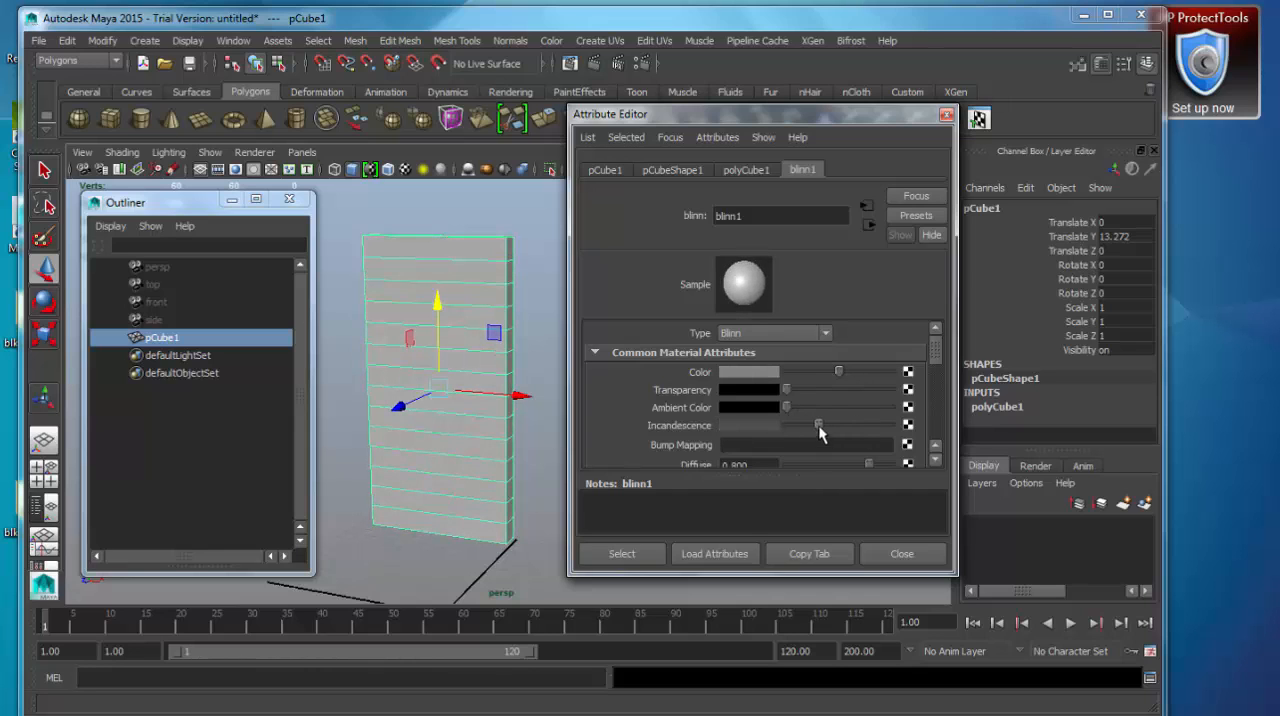
# Set the Color of blinn1 to a bright, fully saturated orange and close the Attribute Editor.
pyautogui.click(750, 372)
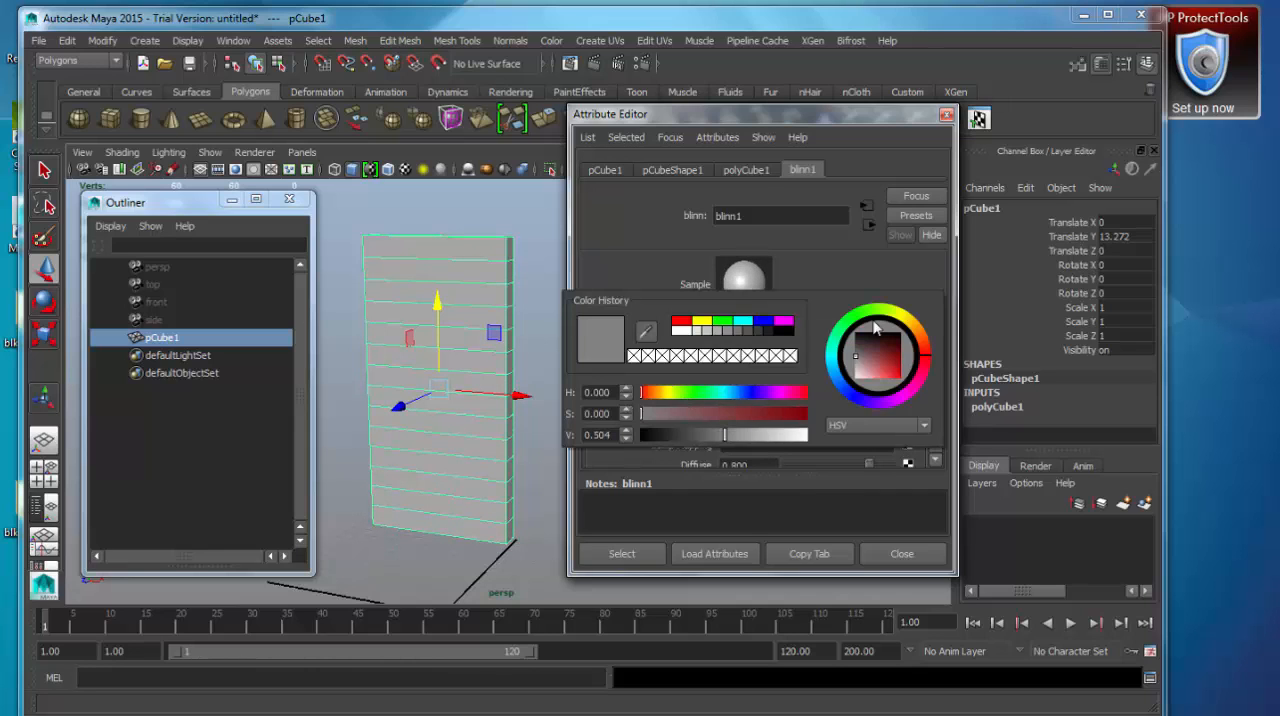
pyautogui.moveTo(919, 330); pyautogui.dragTo(911, 323)
pyautogui.moveTo(888, 366); pyautogui.dragTo(904, 384)
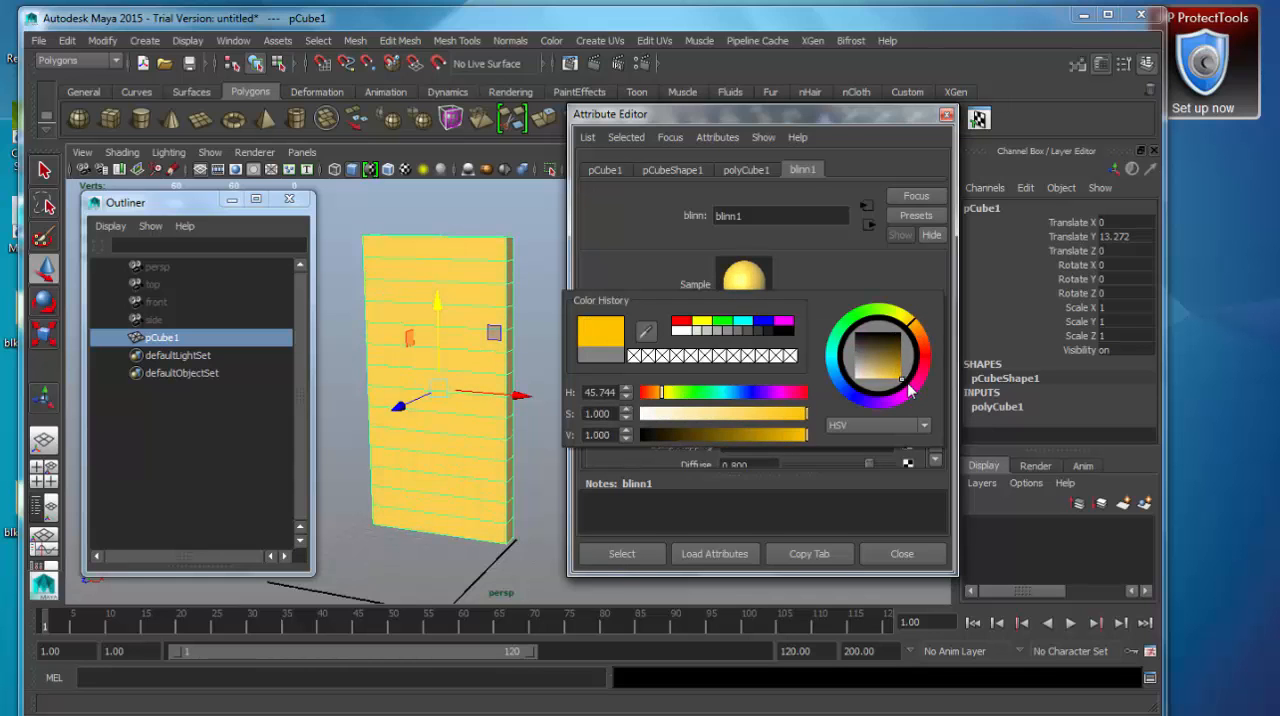
pyautogui.moveTo(911, 333)
pyautogui.mouseDown()
pyautogui.moveTo(853, 312)
pyautogui.moveTo(829, 356)
pyautogui.moveTo(901, 397)
pyautogui.moveTo(904, 318)
pyautogui.moveTo(830, 356)
pyautogui.moveTo(921, 405)
pyautogui.moveTo(915, 308)
pyautogui.moveTo(858, 378)
pyautogui.moveTo(925, 356)
pyautogui.moveTo(853, 314)
pyautogui.moveTo(901, 396)
pyautogui.moveTo(936, 357)
pyautogui.moveTo(932, 340)
pyautogui.mouseUp()
pyautogui.moveTo(744, 414); pyautogui.dragTo(841, 419)
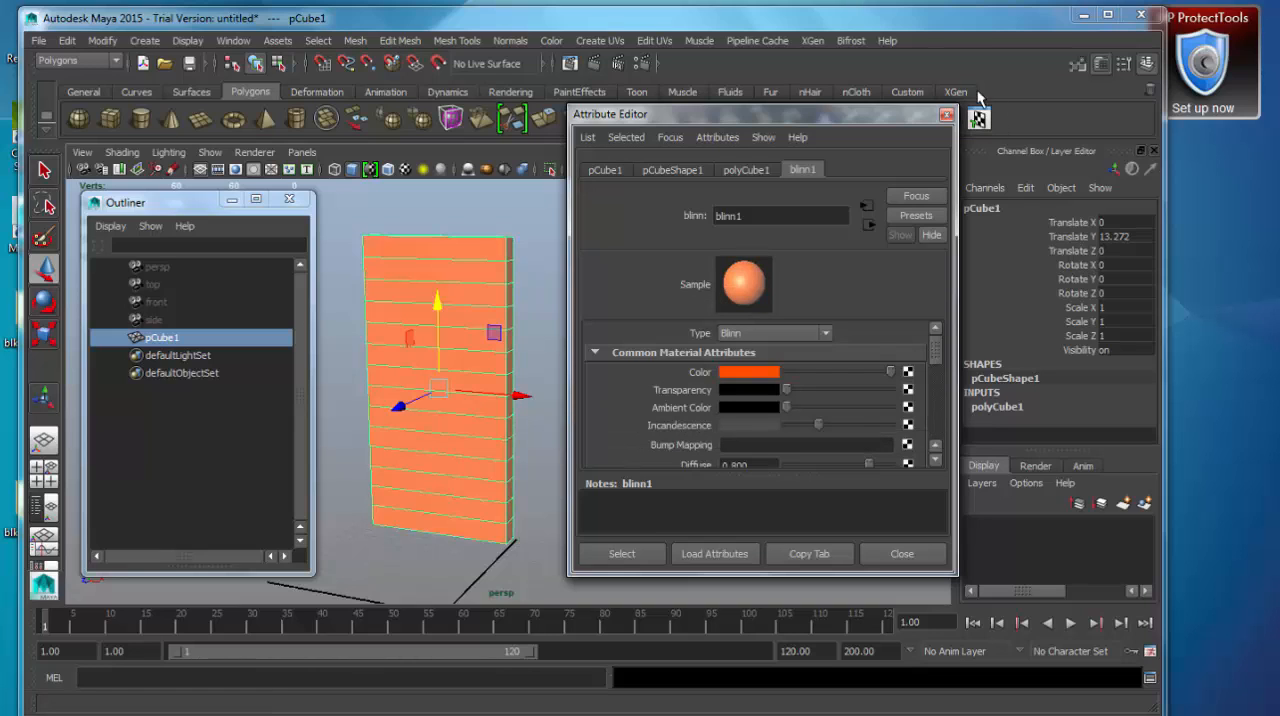
pyautogui.click(947, 118)
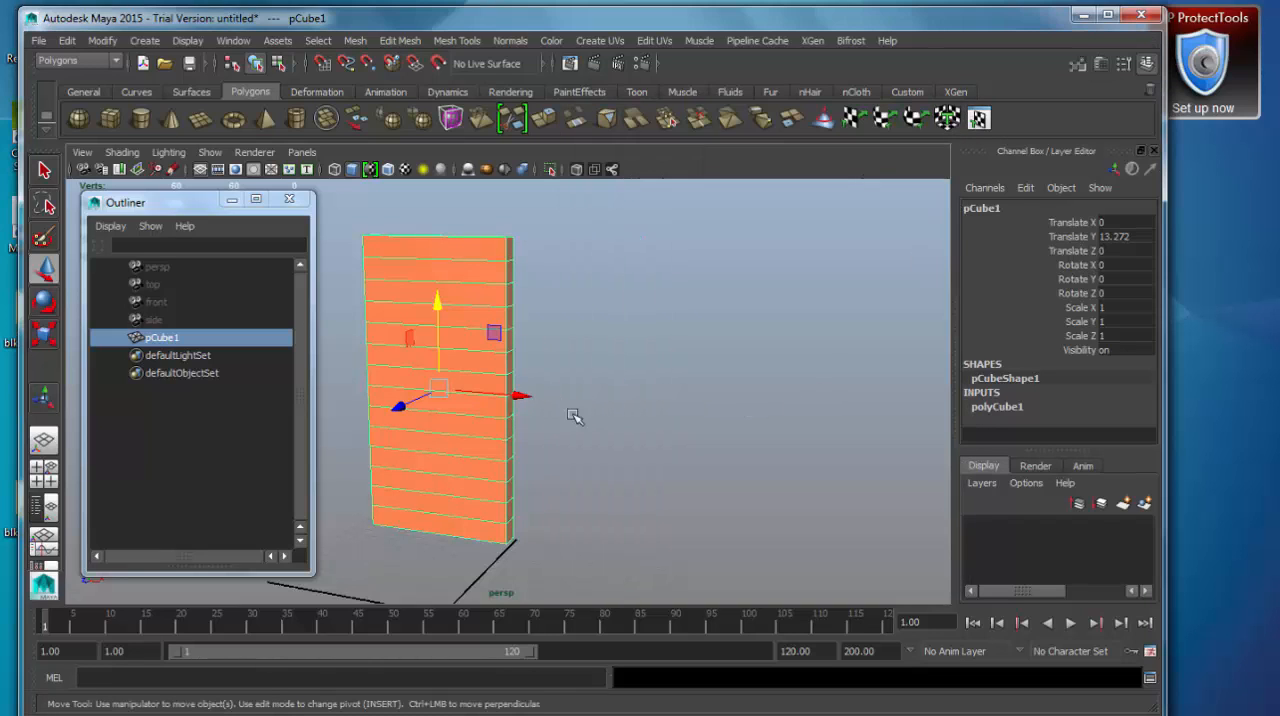
# Open Maya's Preferences window and position it so the box stays in view beside it.
pyautogui.click(232, 41)
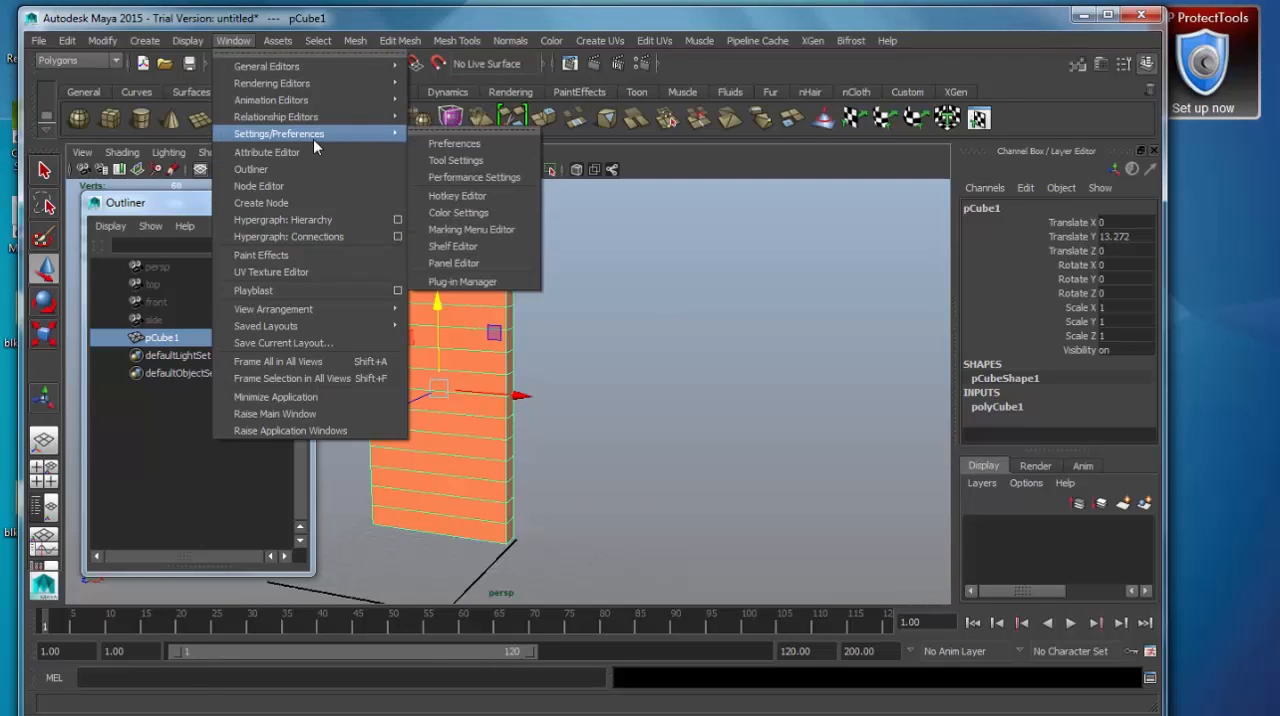
pyautogui.moveTo(380, 136)
pyautogui.click(455, 143)
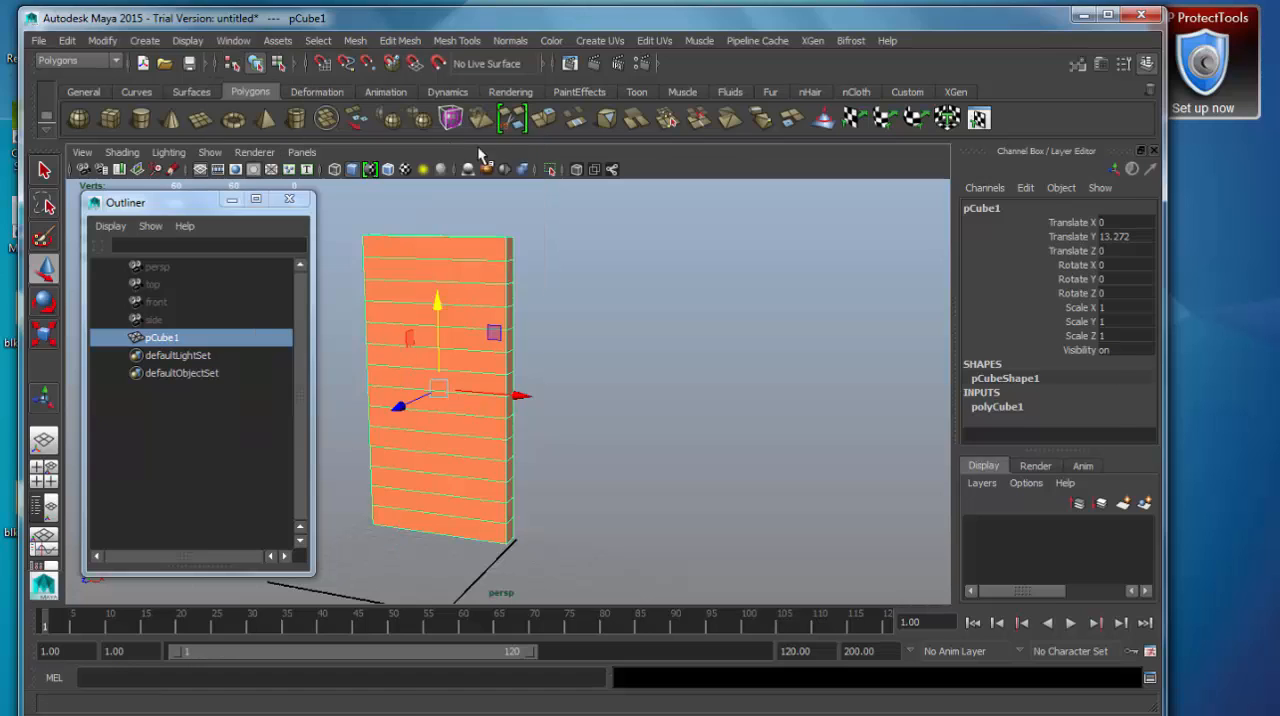
pyautogui.moveTo(719, 67); pyautogui.dragTo(760, 61)
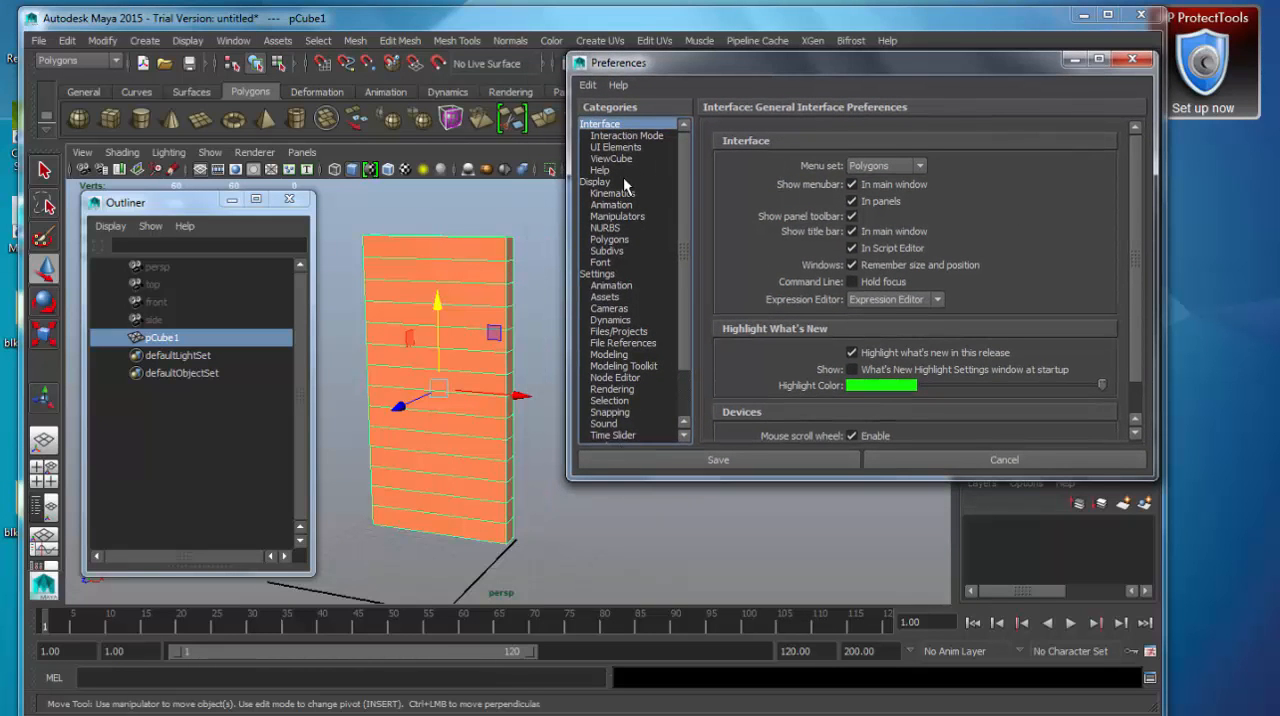
# Examine the display preferences for Polygons, Font, NURBS and Animation.
pyautogui.click(609, 239)
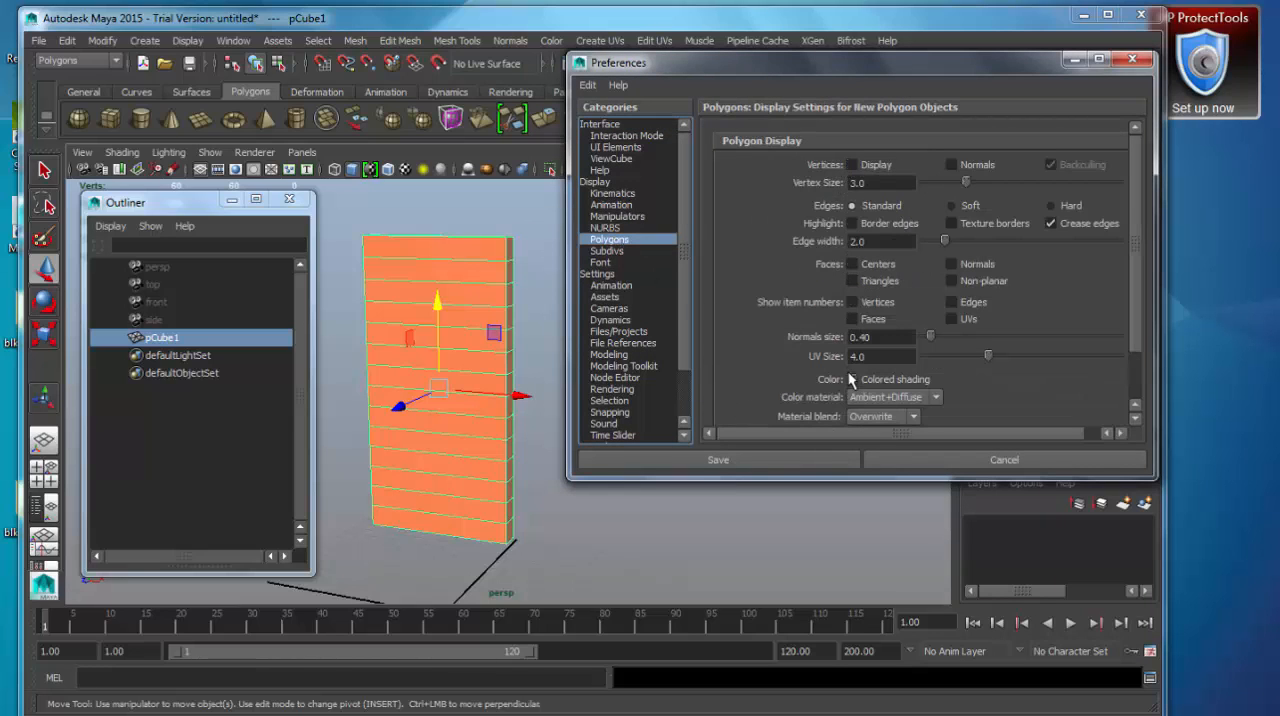
pyautogui.moveTo(1137, 271); pyautogui.dragTo(1138, 324)
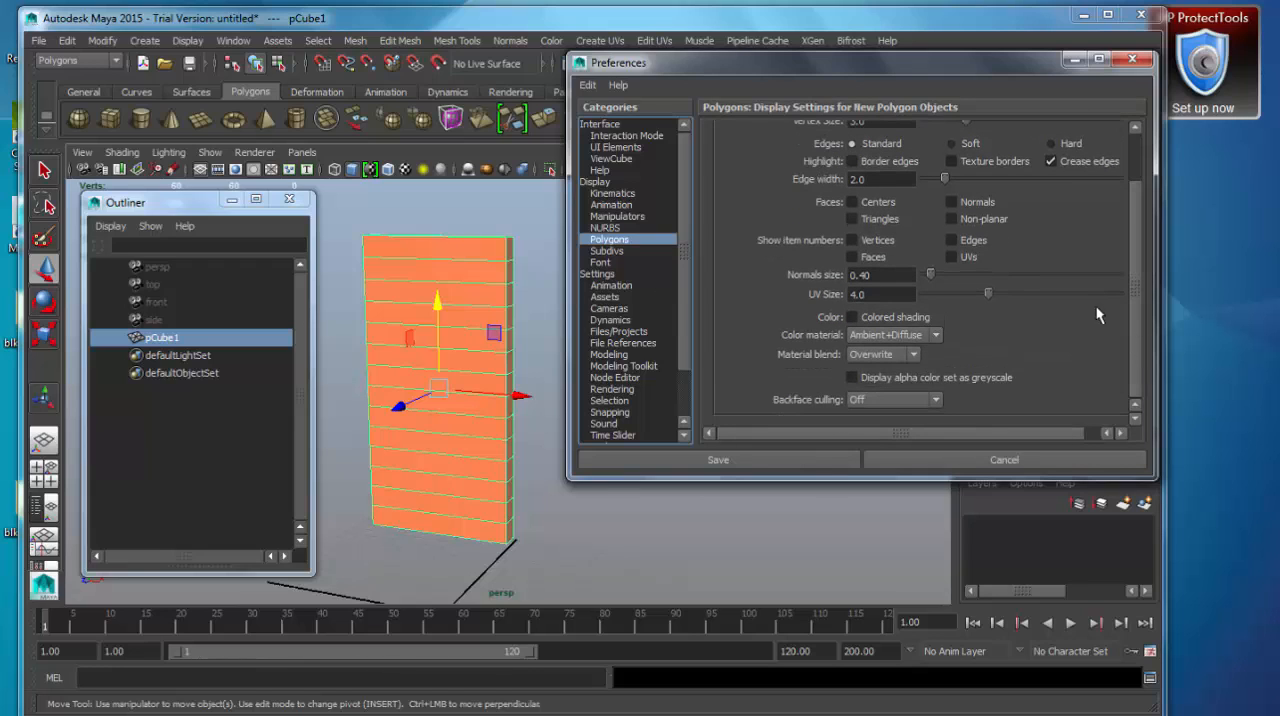
pyautogui.click(647, 252)
pyautogui.click(612, 262)
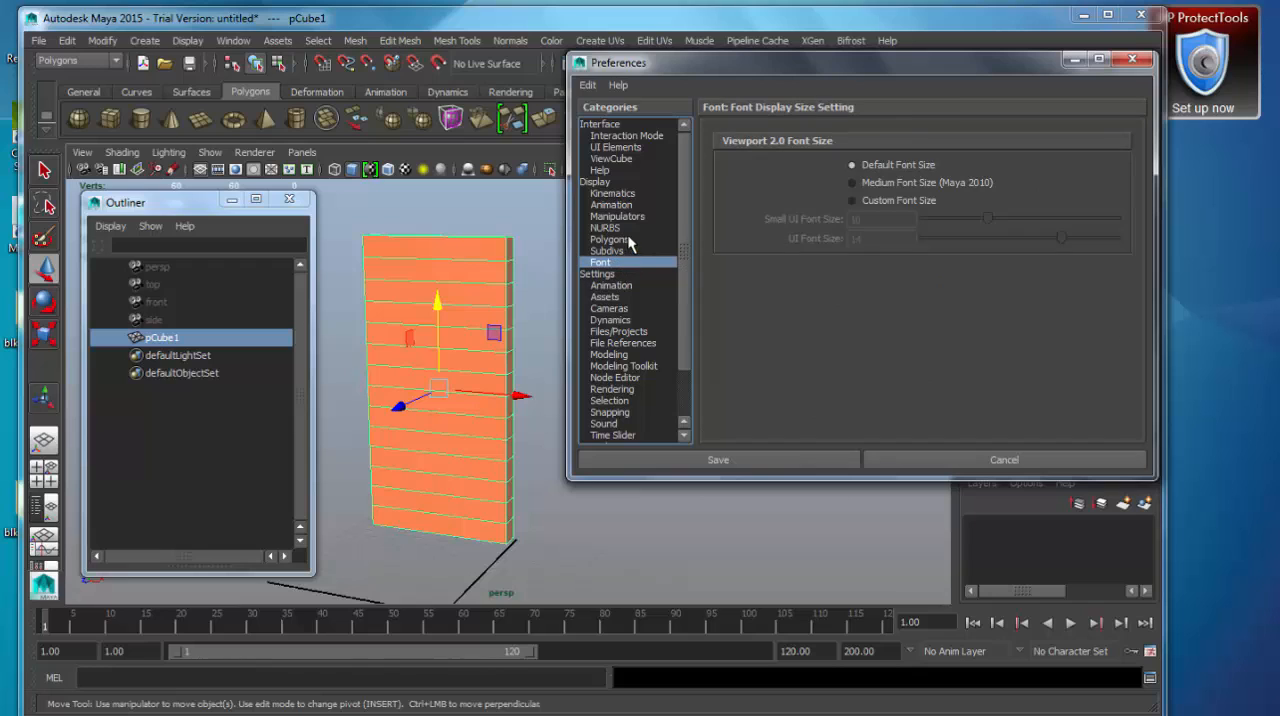
pyautogui.click(623, 240)
pyautogui.click(609, 229)
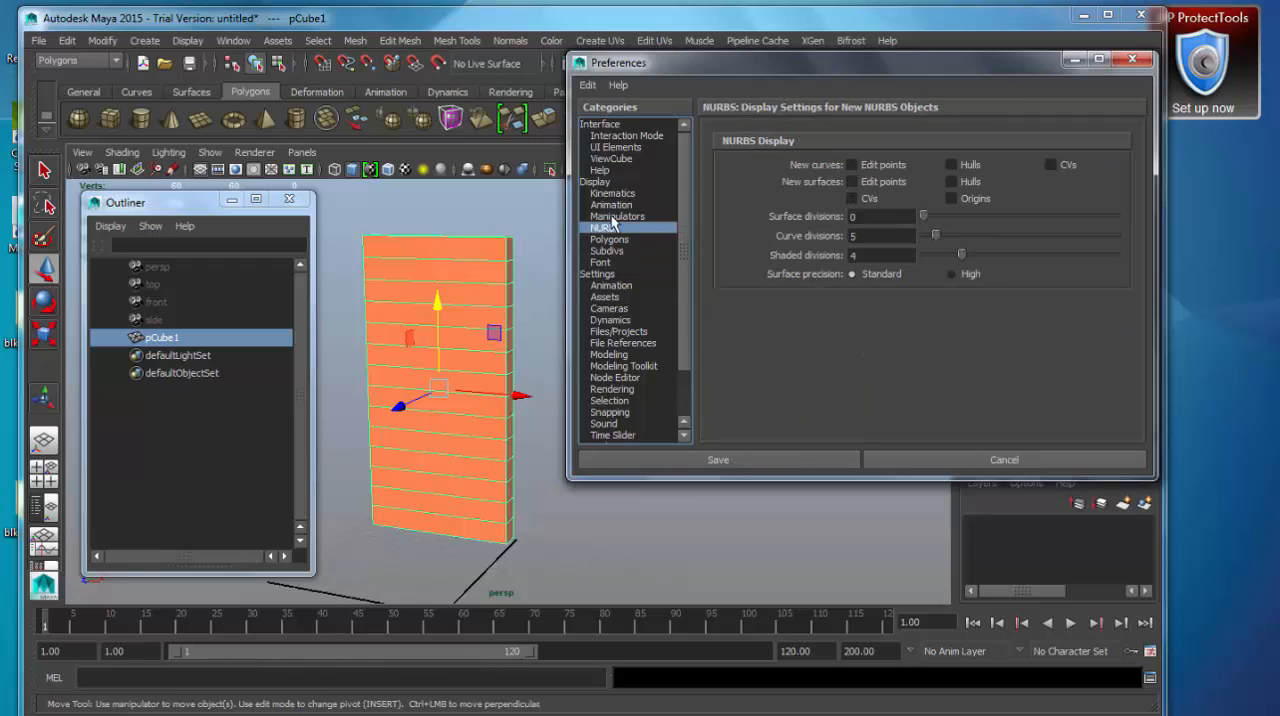
pyautogui.click(614, 205)
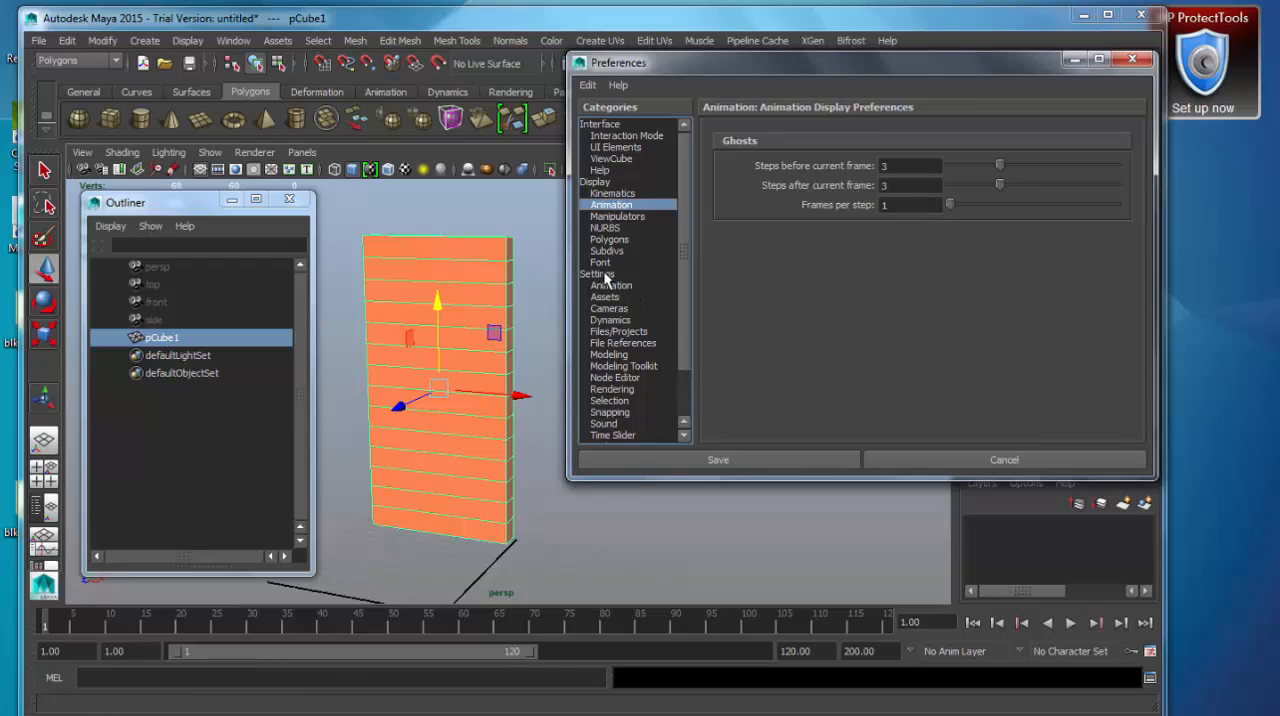
# Set the undo queue to Infinite in the Undo preferences.
pyautogui.click(638, 272)
pyautogui.moveTo(682, 218); pyautogui.dragTo(701, 330)
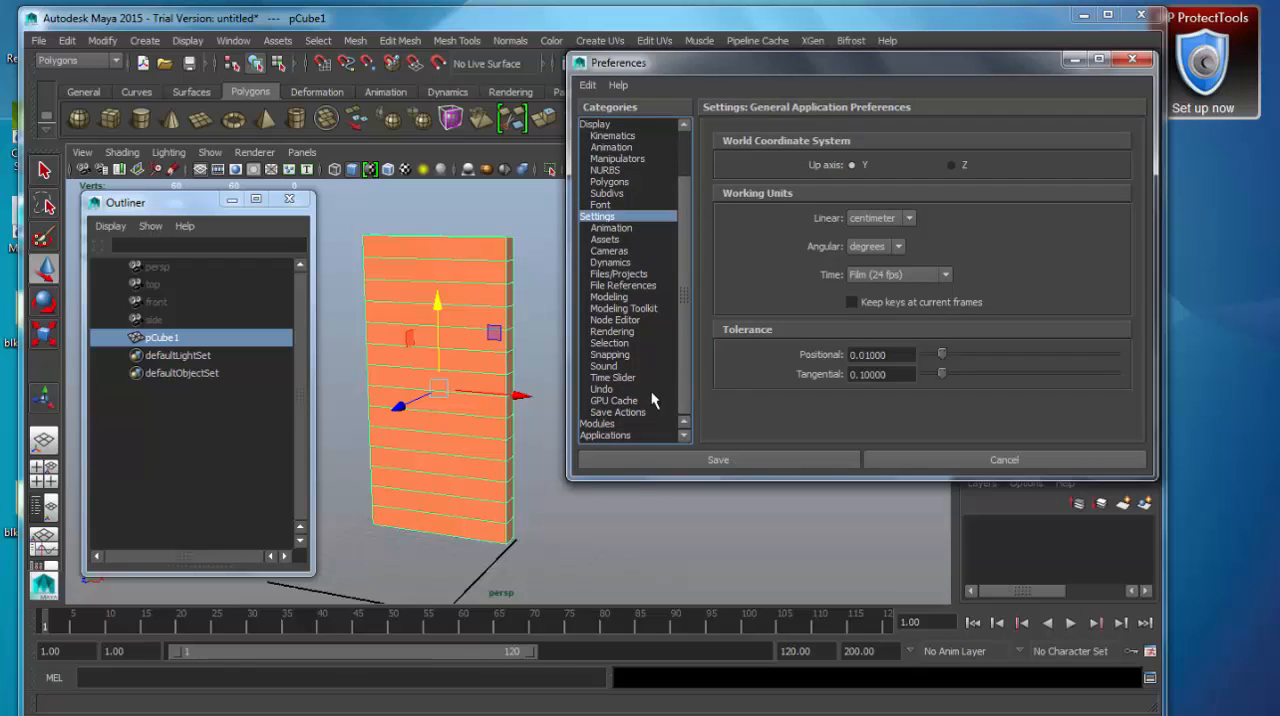
pyautogui.click(603, 389)
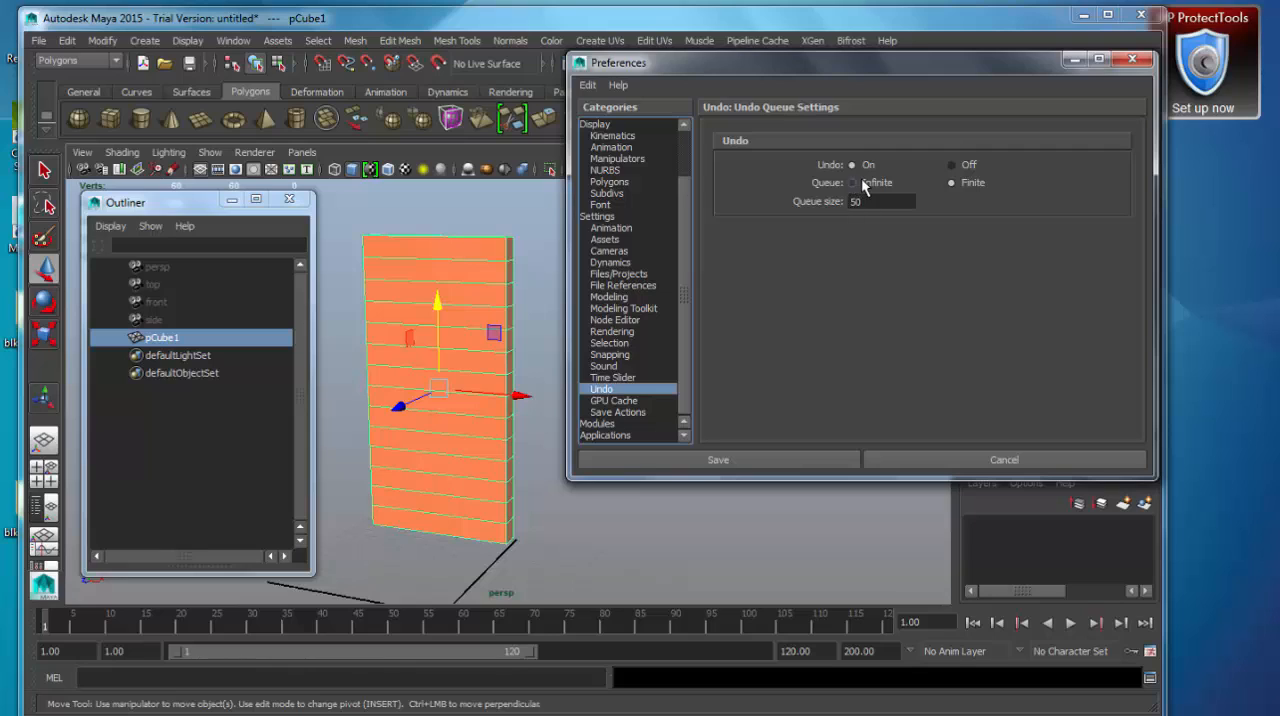
pyautogui.click(855, 183)
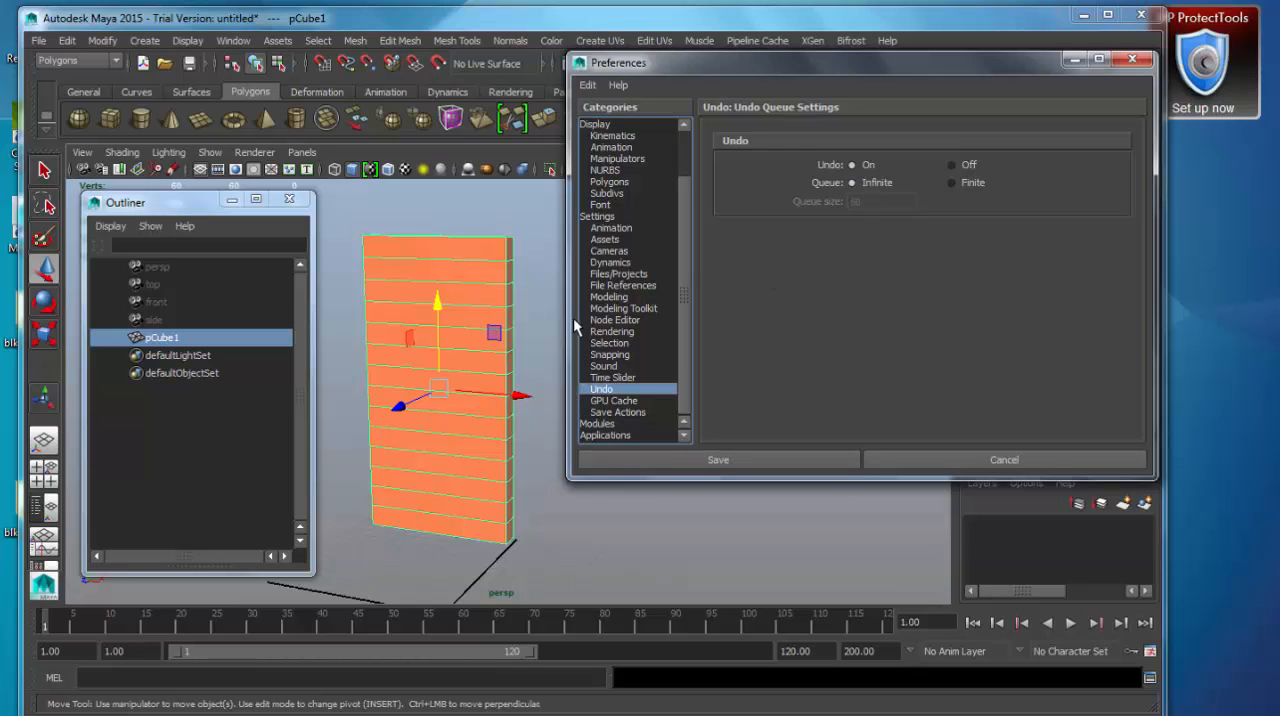
# Review the Modeling and Save Actions preferences.
pyautogui.click(620, 300)
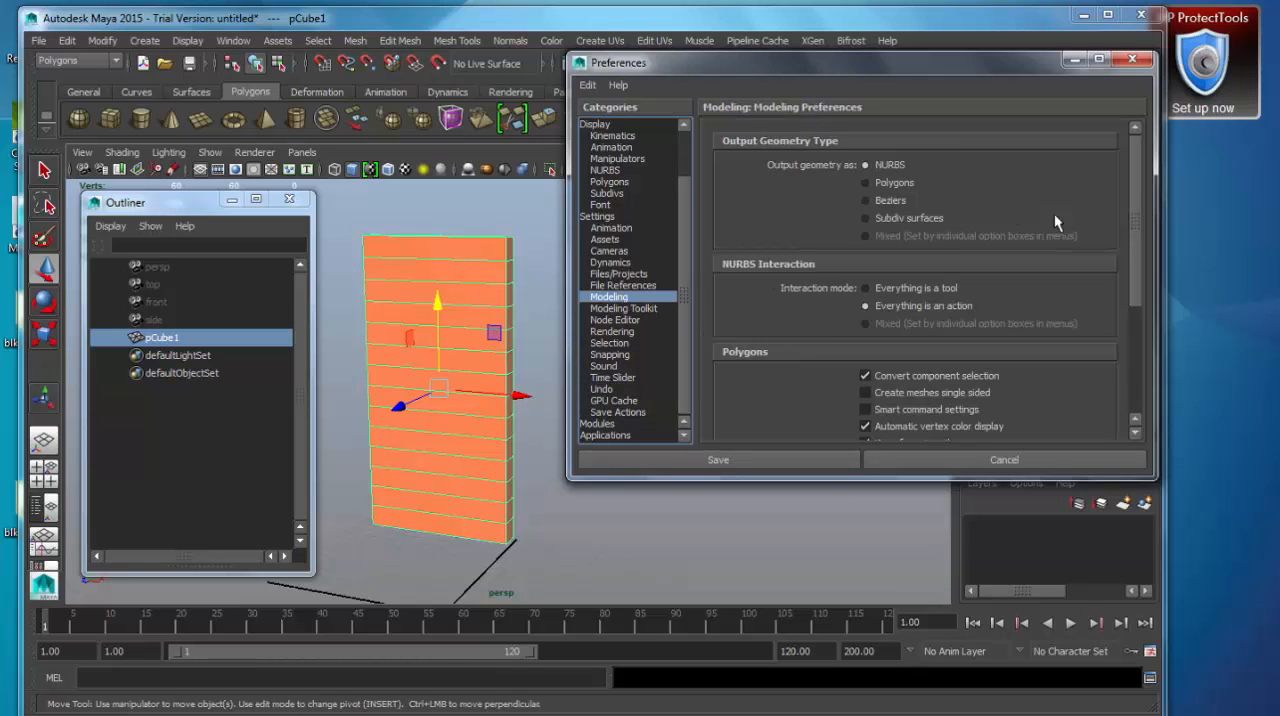
pyautogui.moveTo(1138, 185)
pyautogui.mouseDown()
pyautogui.moveTo(1128, 296)
pyautogui.moveTo(1136, 180)
pyautogui.mouseUp()
pyautogui.click(630, 412)
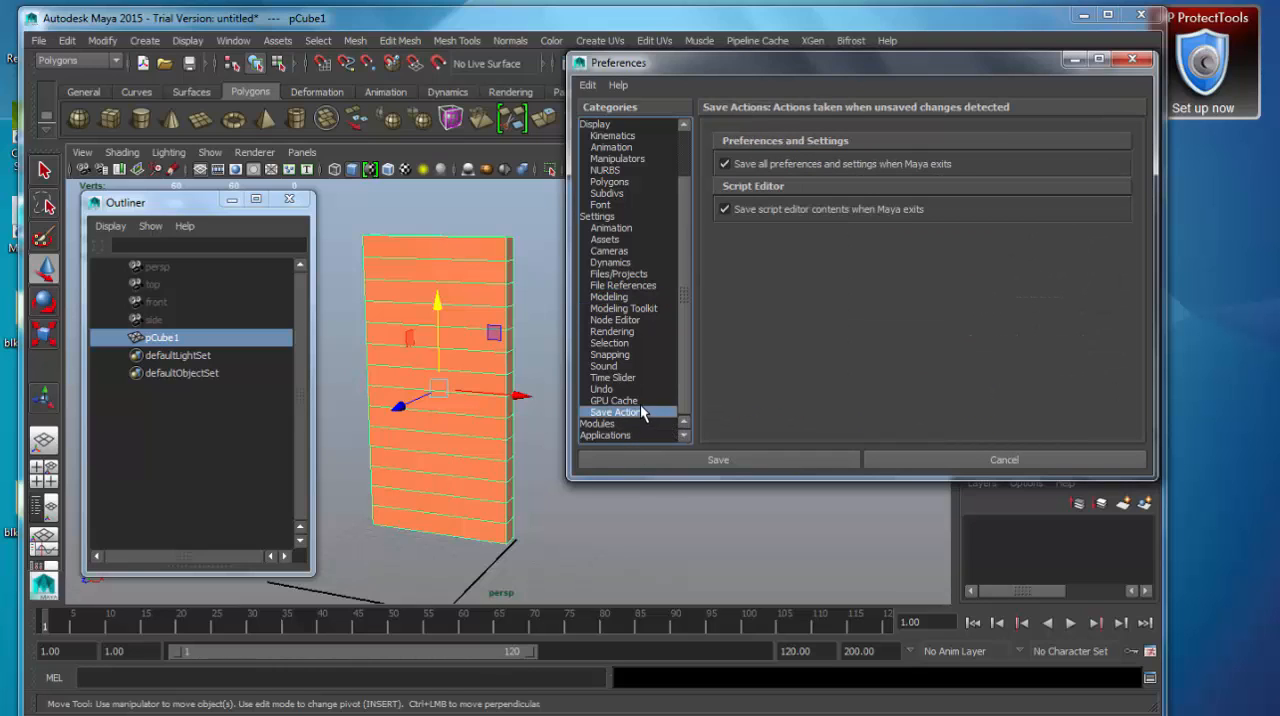
# Review the GPU Cache, Selection and Animation preferences under Settings.
pyautogui.click(631, 401)
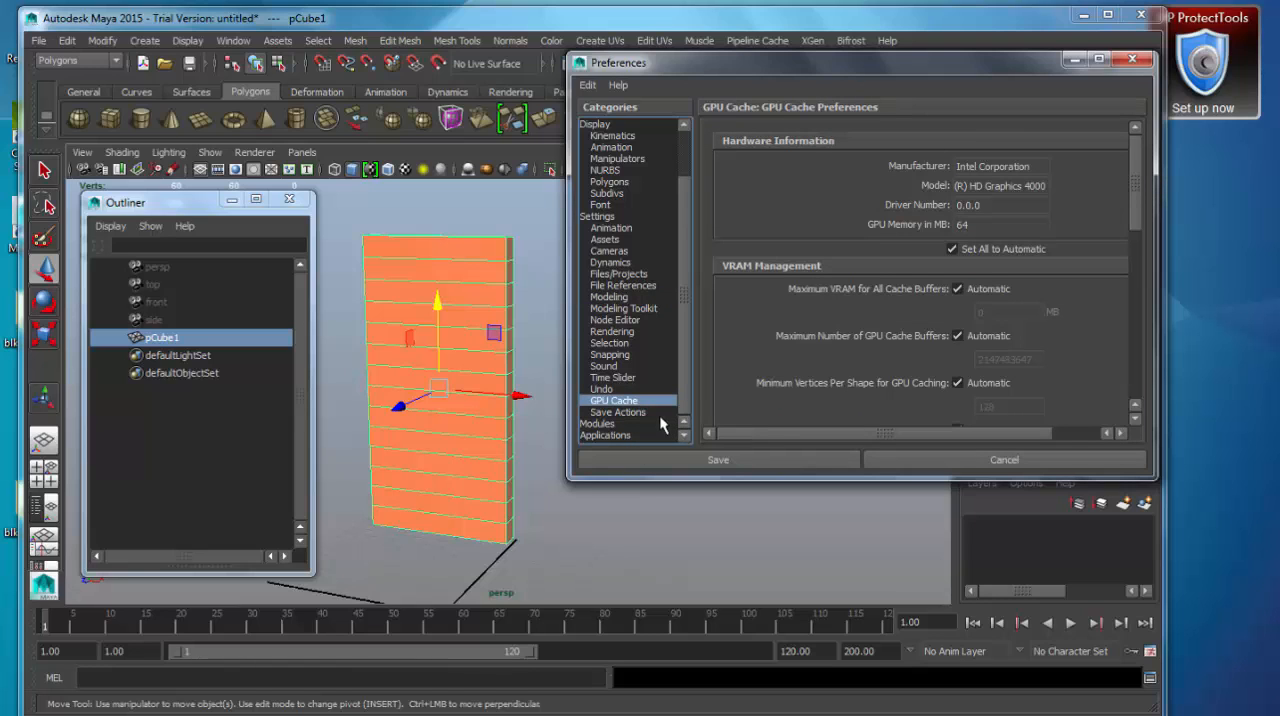
pyautogui.click(632, 342)
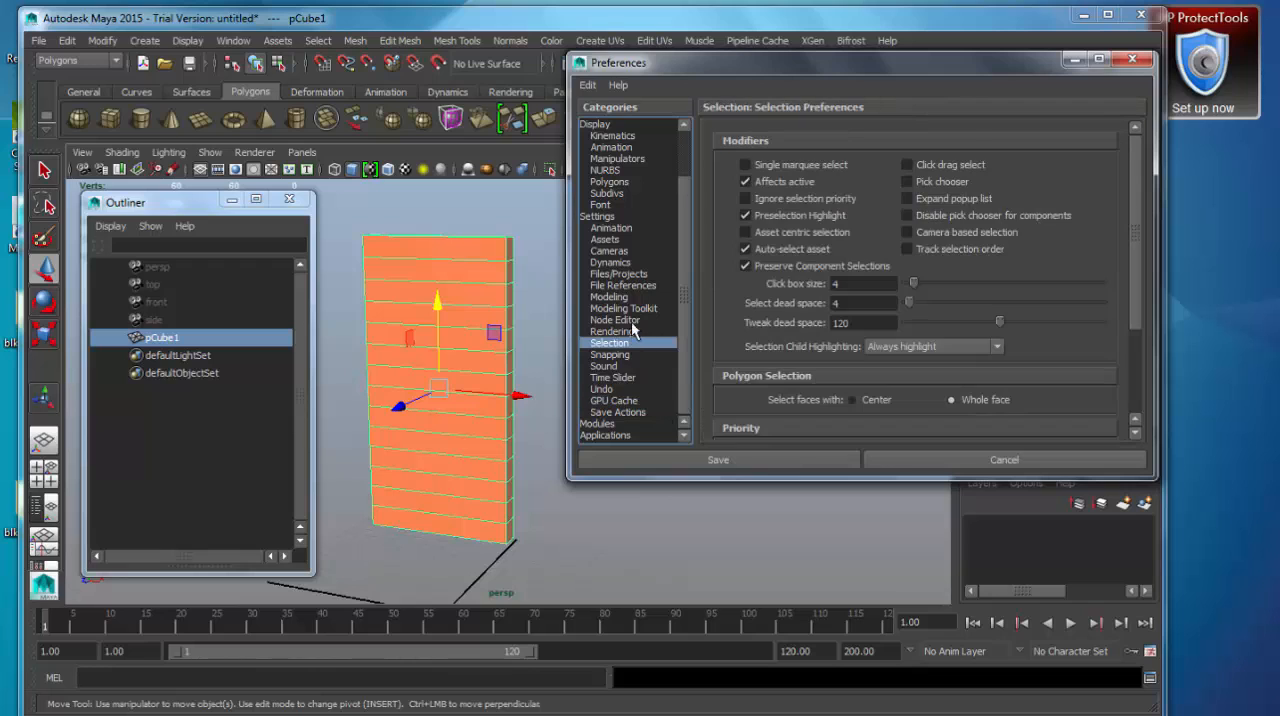
pyautogui.click(614, 228)
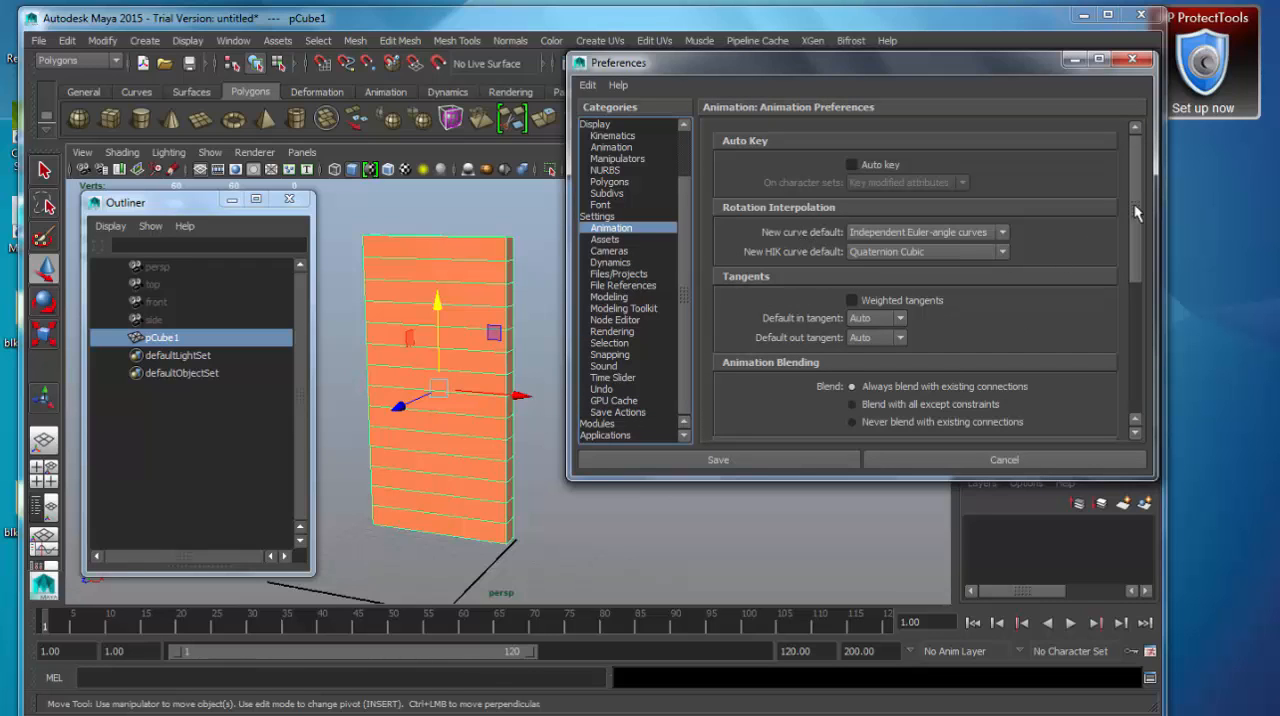
pyautogui.moveTo(1134, 204); pyautogui.dragTo(1133, 334)
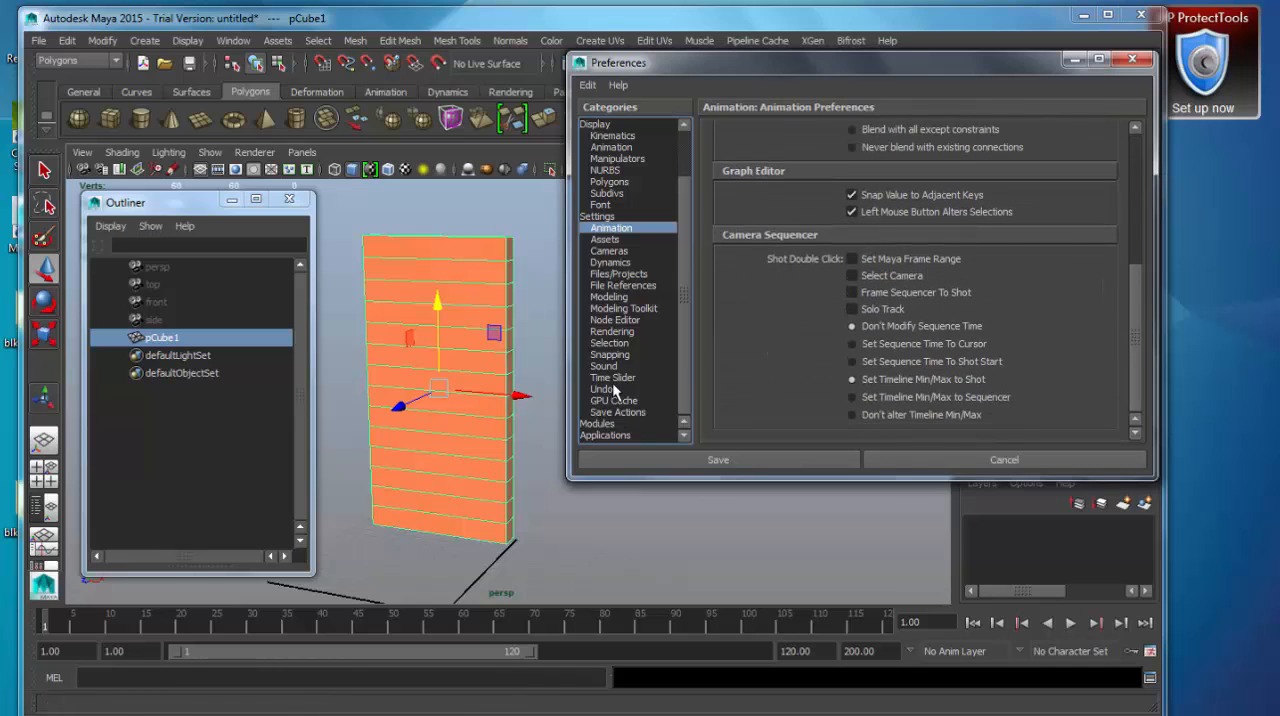
# Set the playback speed to Real-time [24 fps] in the Time Slider preferences.
pyautogui.click(618, 376)
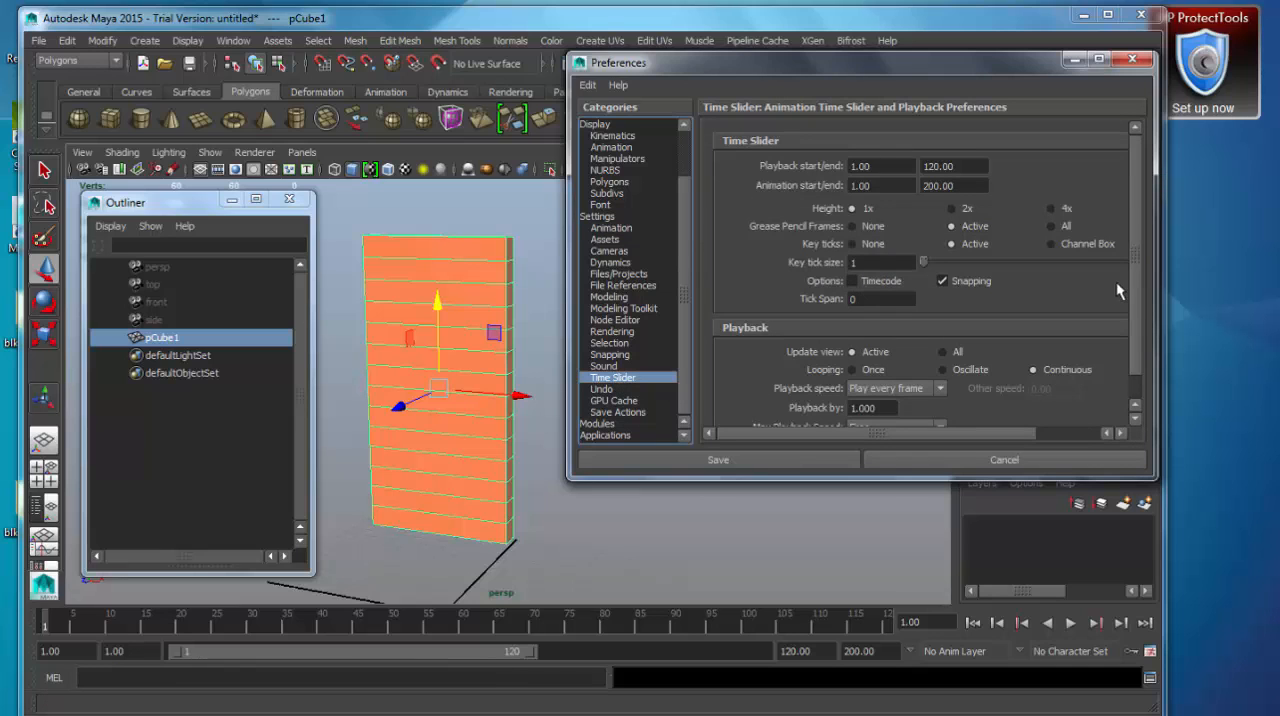
pyautogui.scroll(-1, 1125, 320)
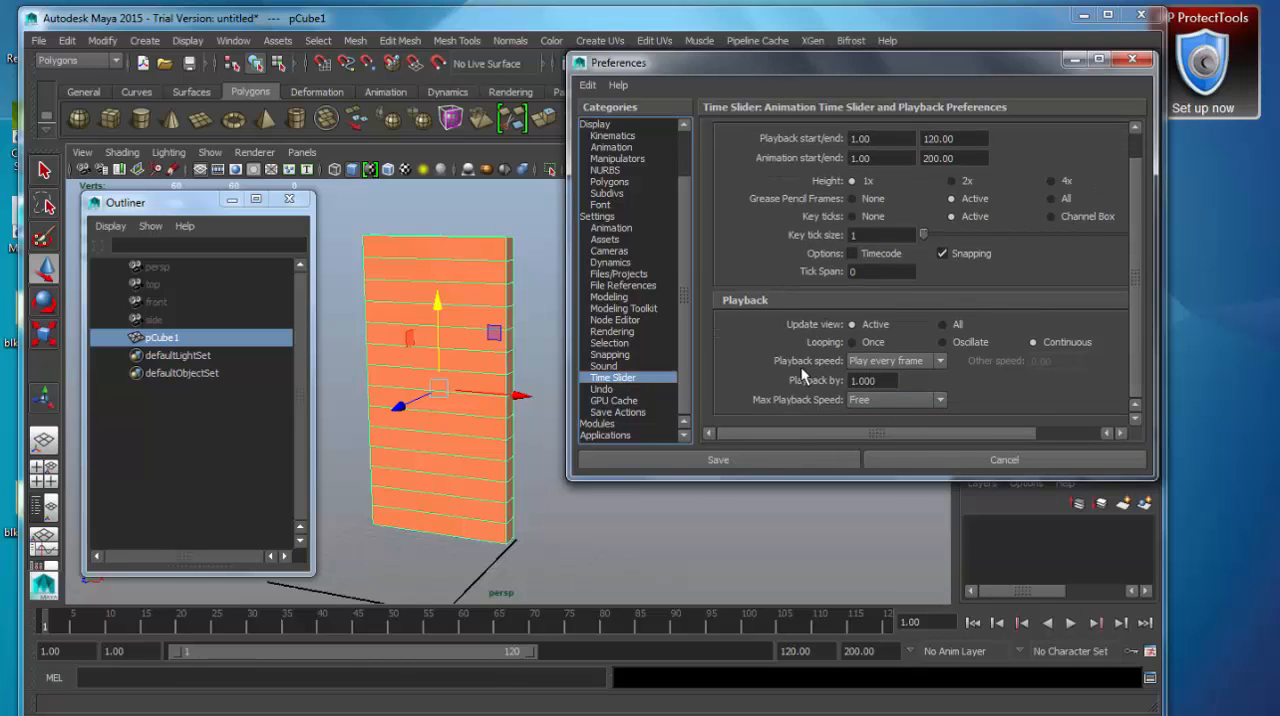
pyautogui.click(893, 359)
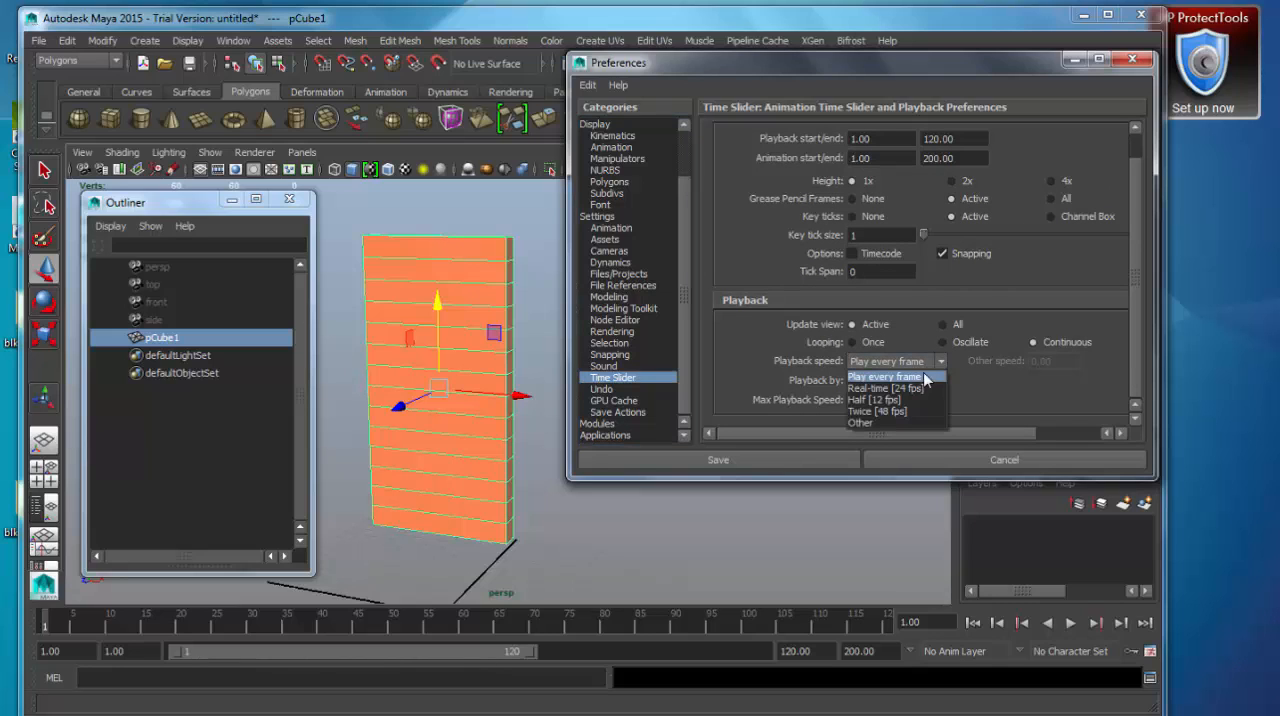
pyautogui.click(915, 388)
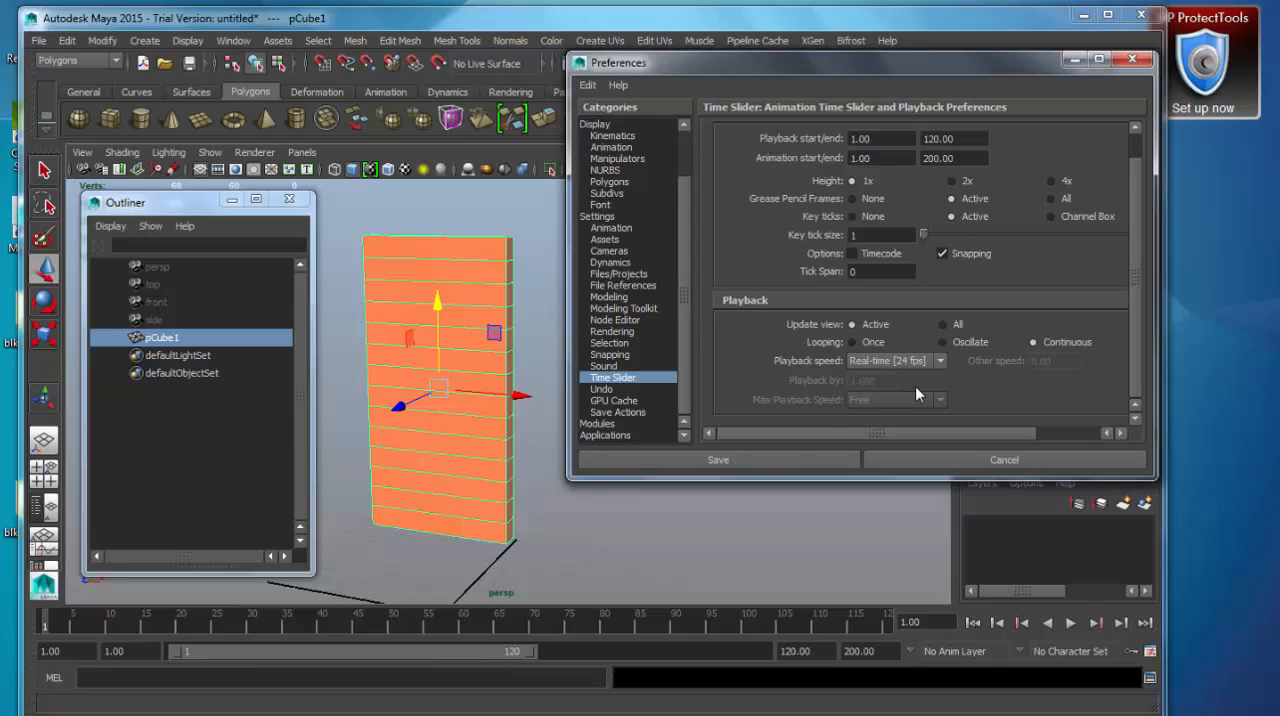
# Set the working time unit to PAL (25 fps) in the general Settings preferences and save the preferences.
pyautogui.click(606, 218)
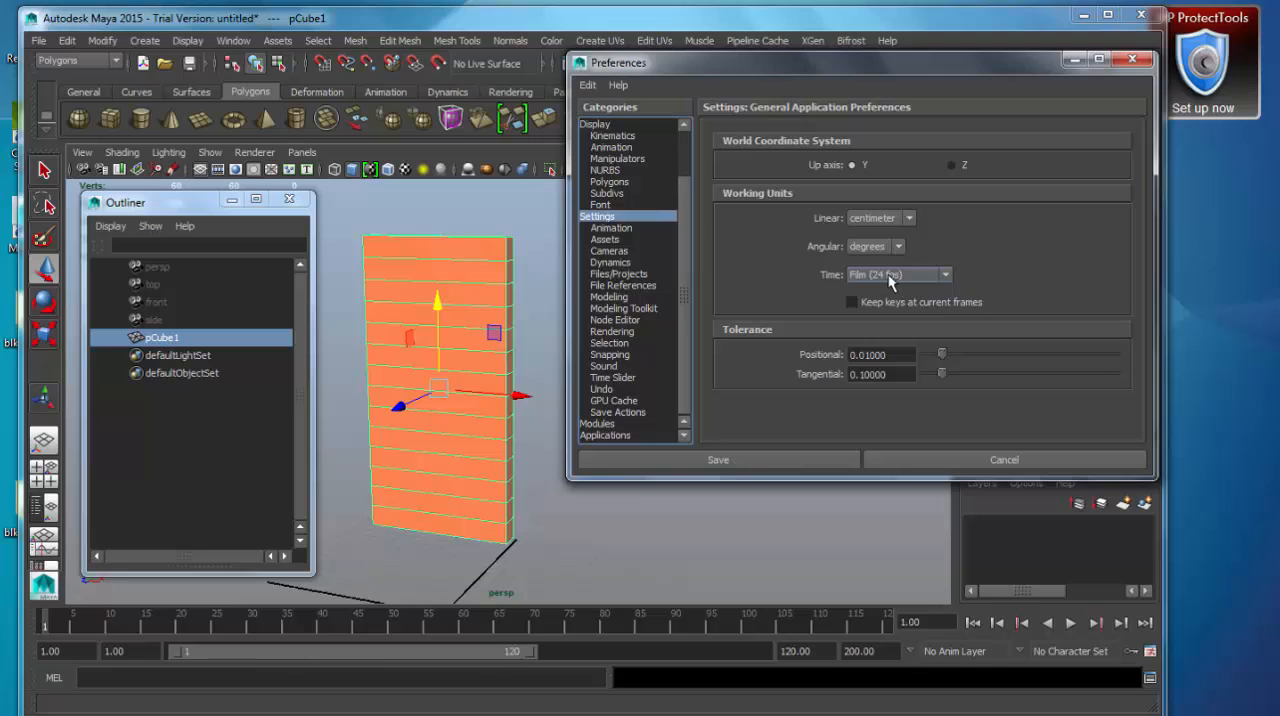
pyautogui.click(946, 276)
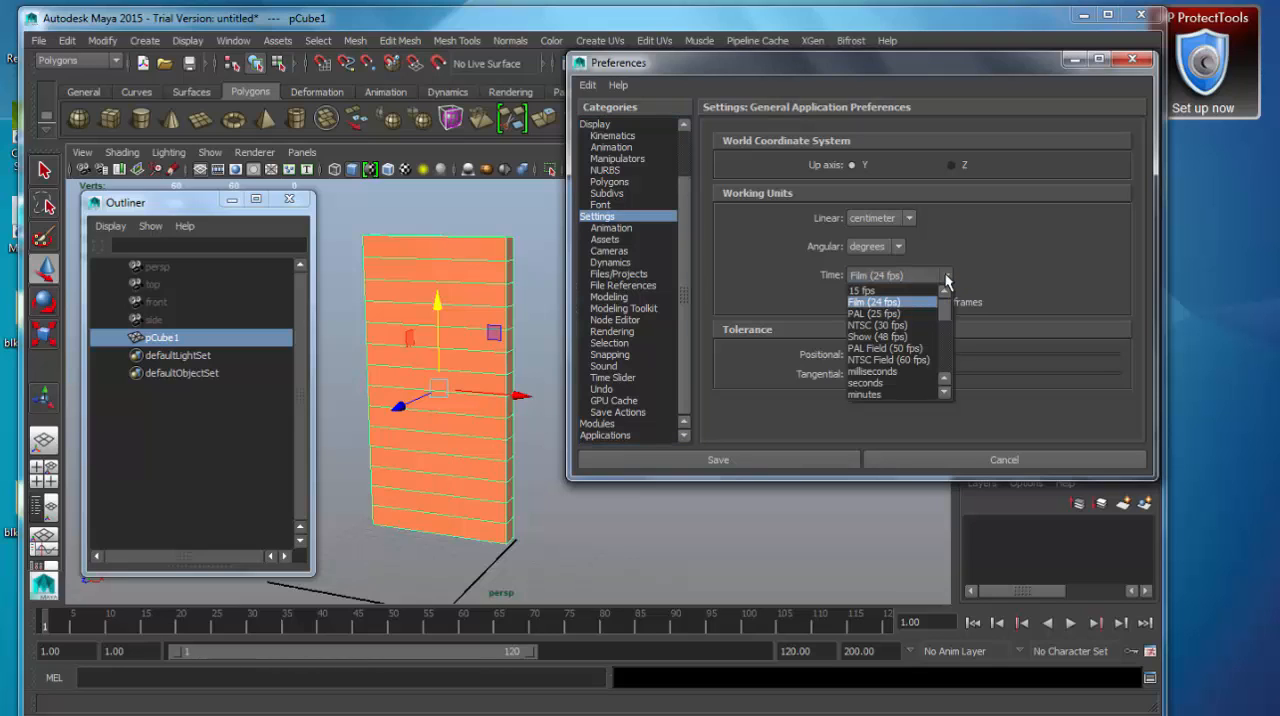
pyautogui.click(893, 314)
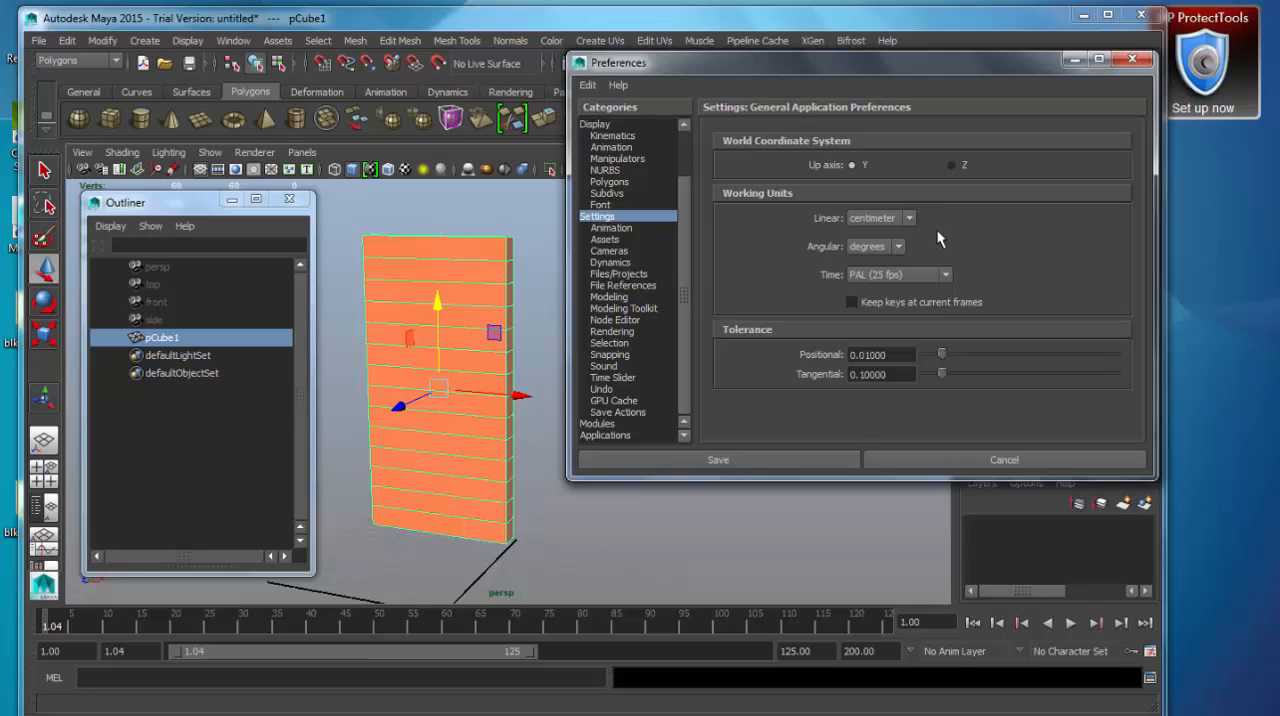
pyautogui.click(747, 459)
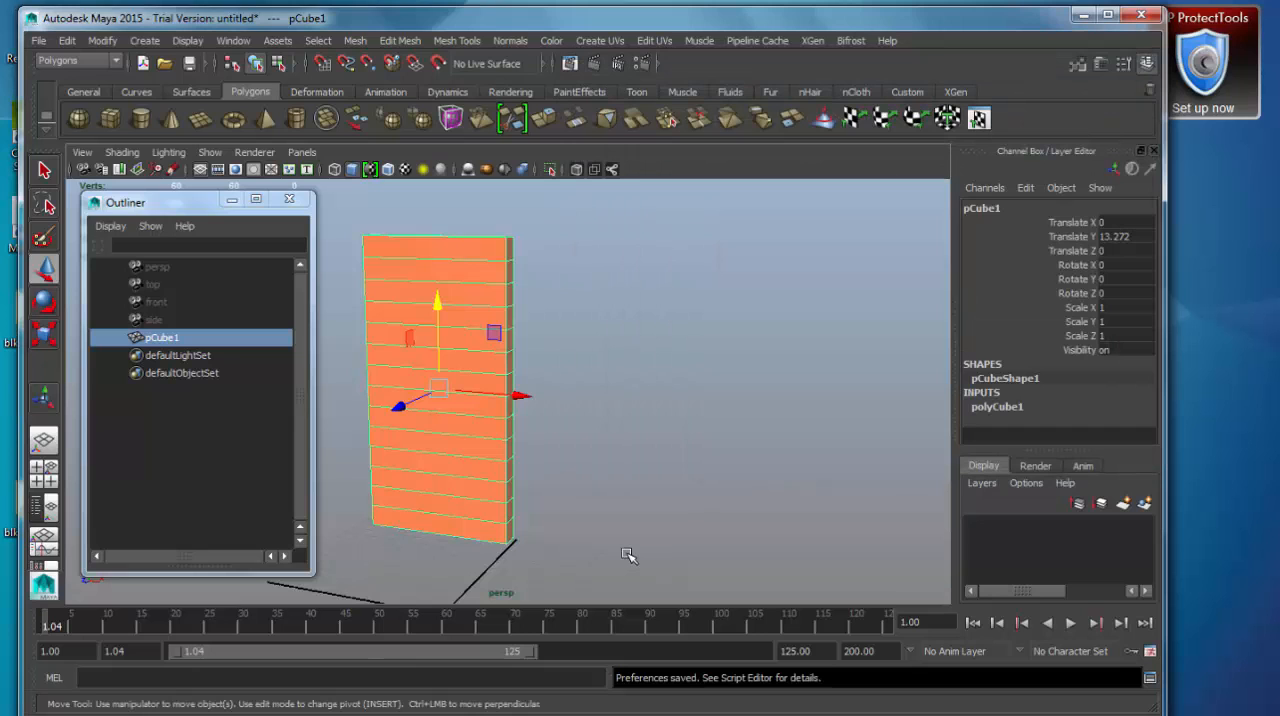
# Open the Attribute Editor for the box and examine its transform, shape, polyCube and blinn material attributes.
pyautogui.click(233, 40)
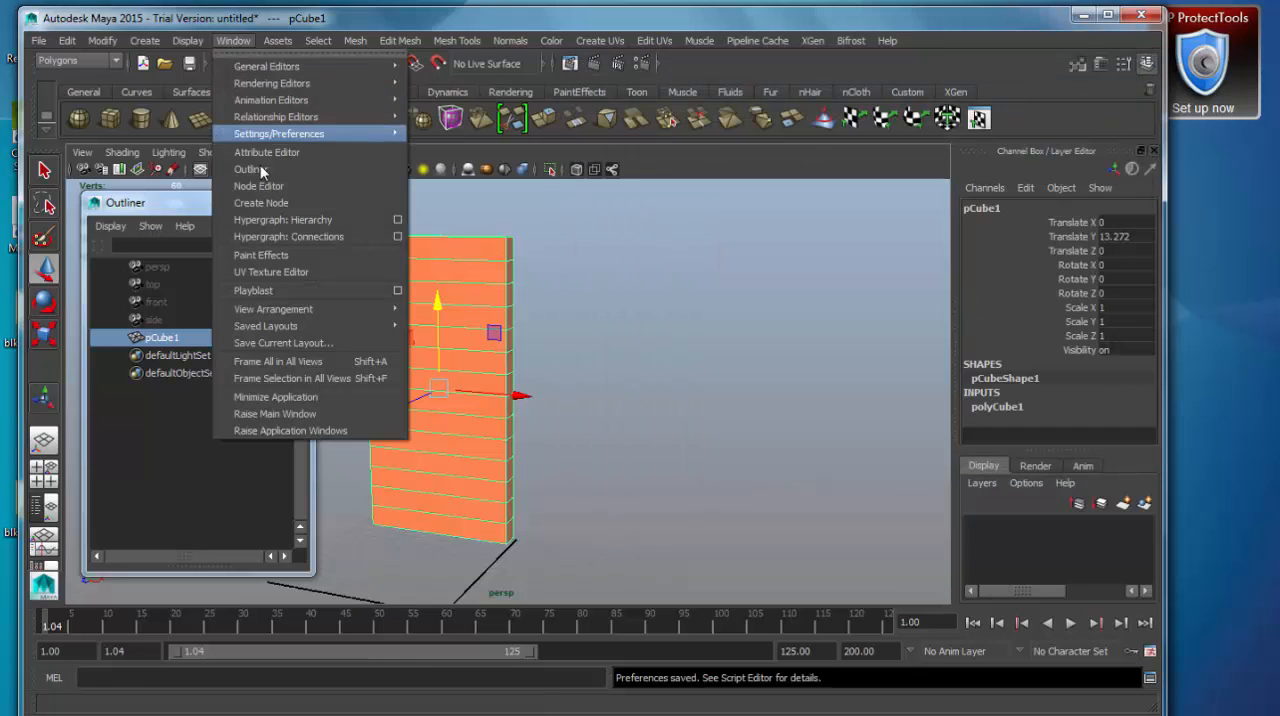
pyautogui.click(287, 153)
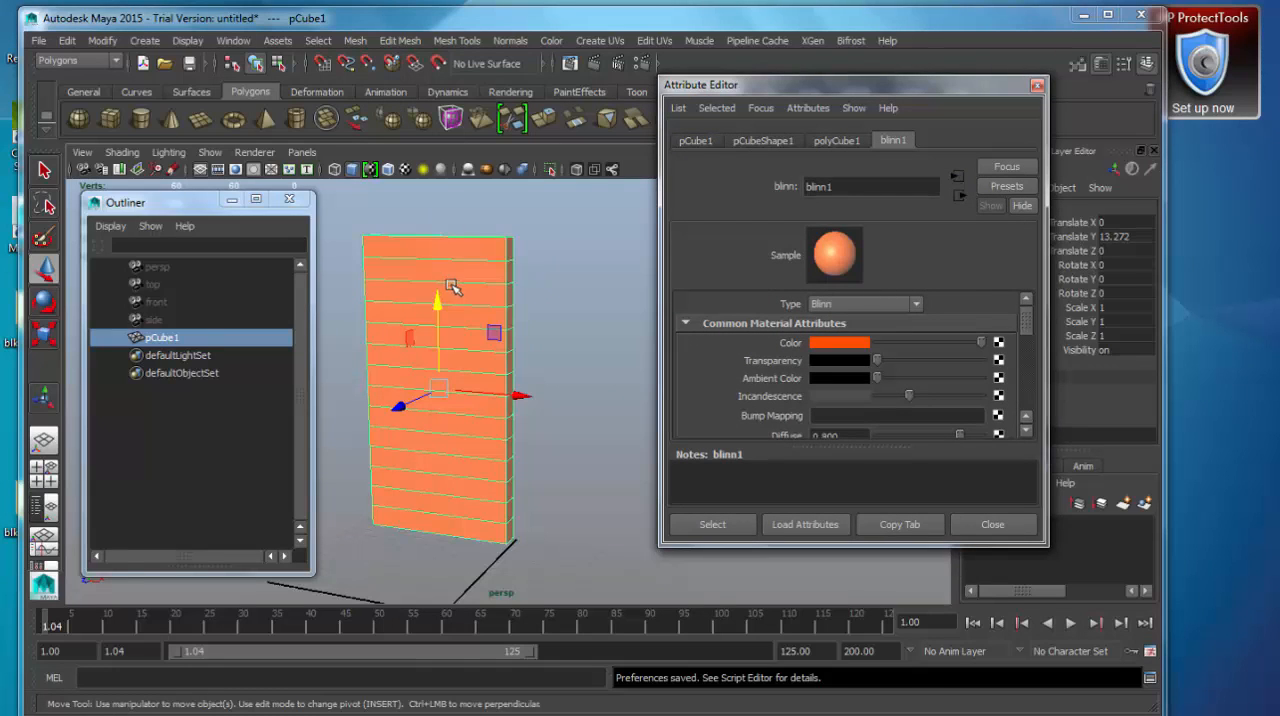
pyautogui.click(694, 141)
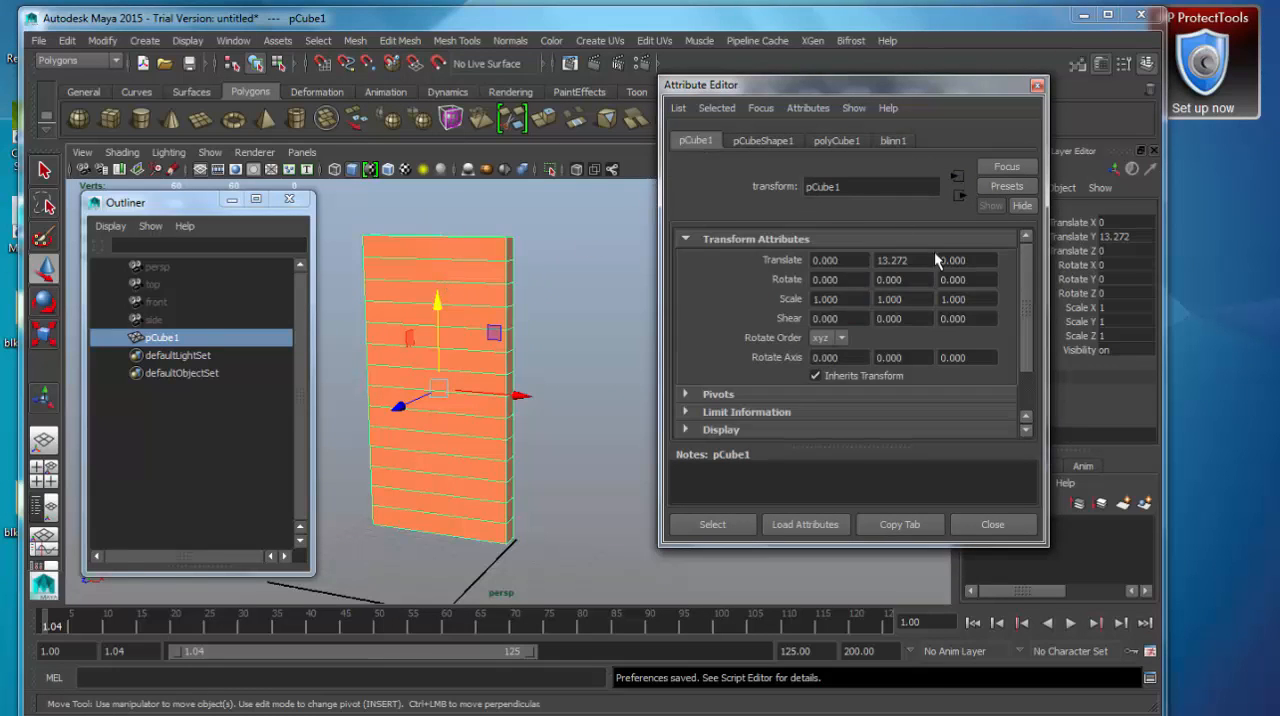
pyautogui.moveTo(934, 90); pyautogui.dragTo(849, 93)
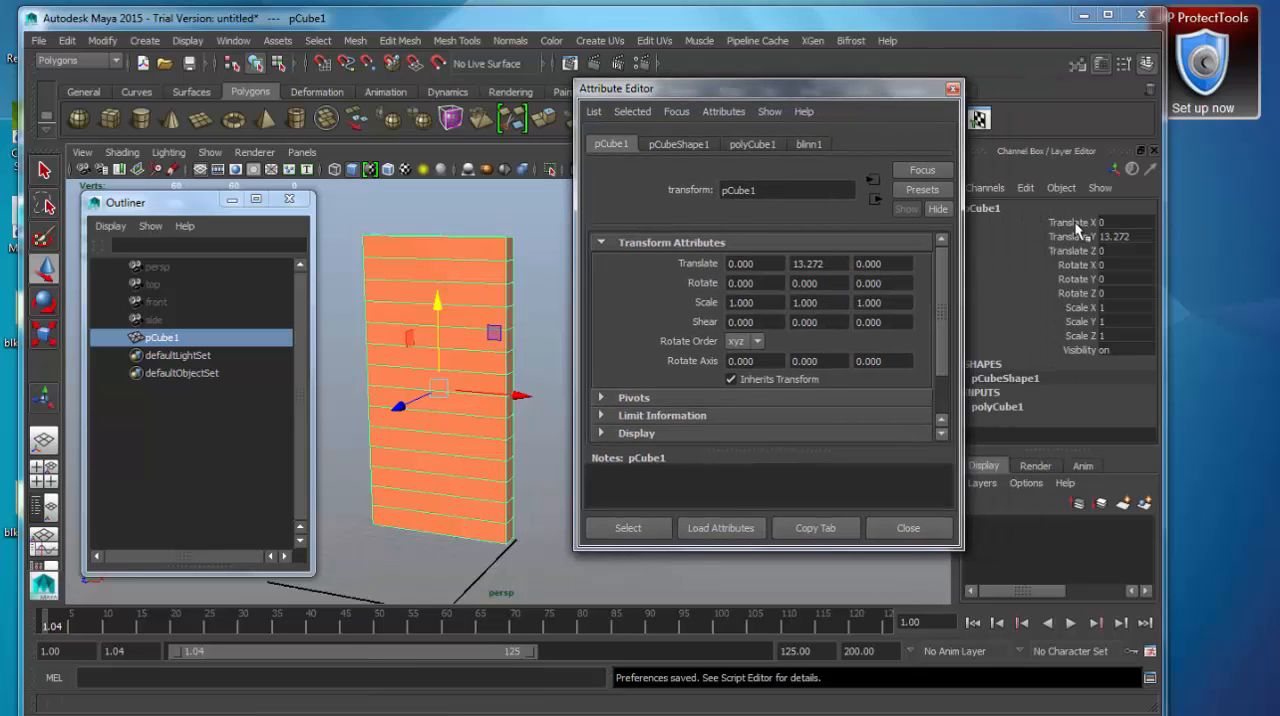
pyautogui.click(696, 144)
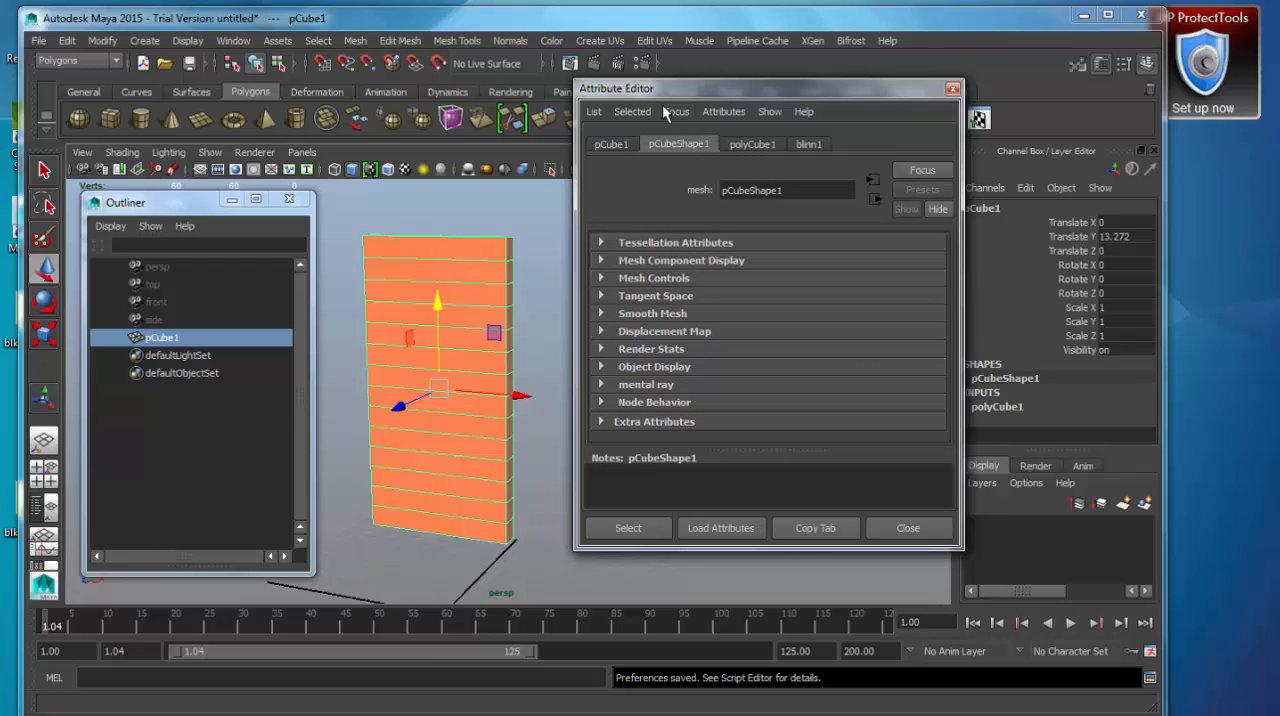
pyautogui.moveTo(654, 92); pyautogui.dragTo(636, 100)
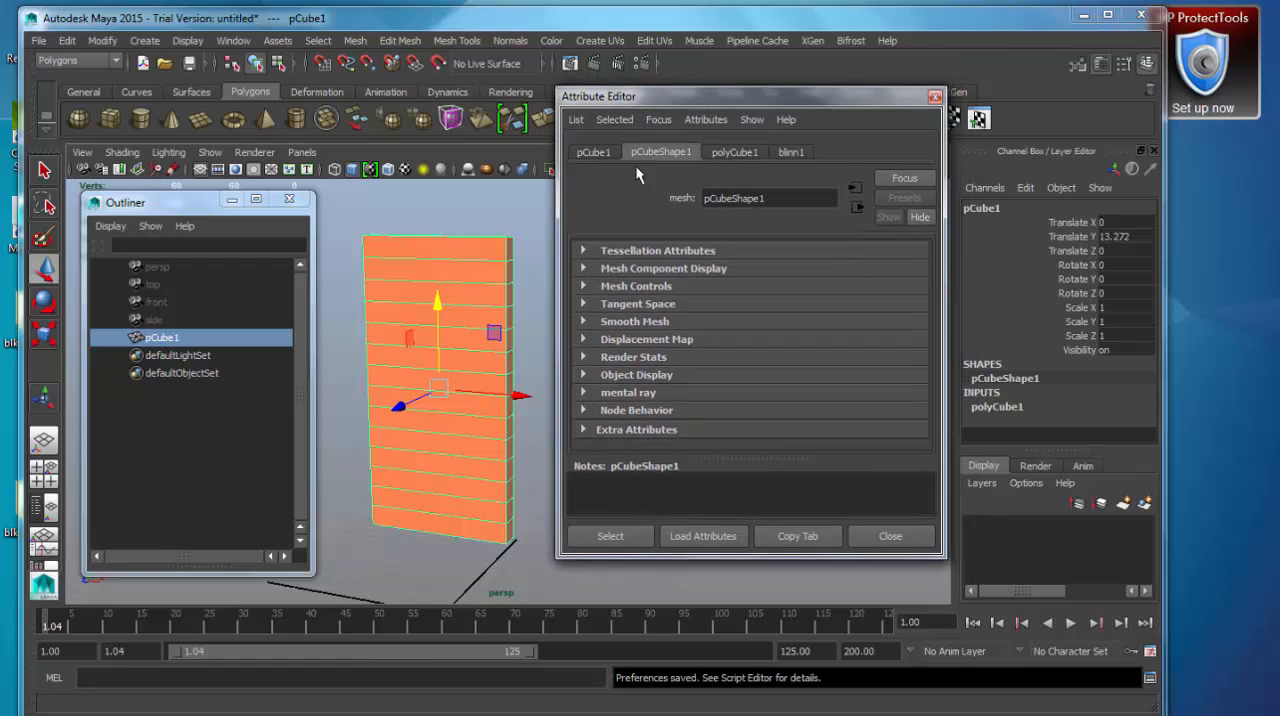
pyautogui.click(741, 156)
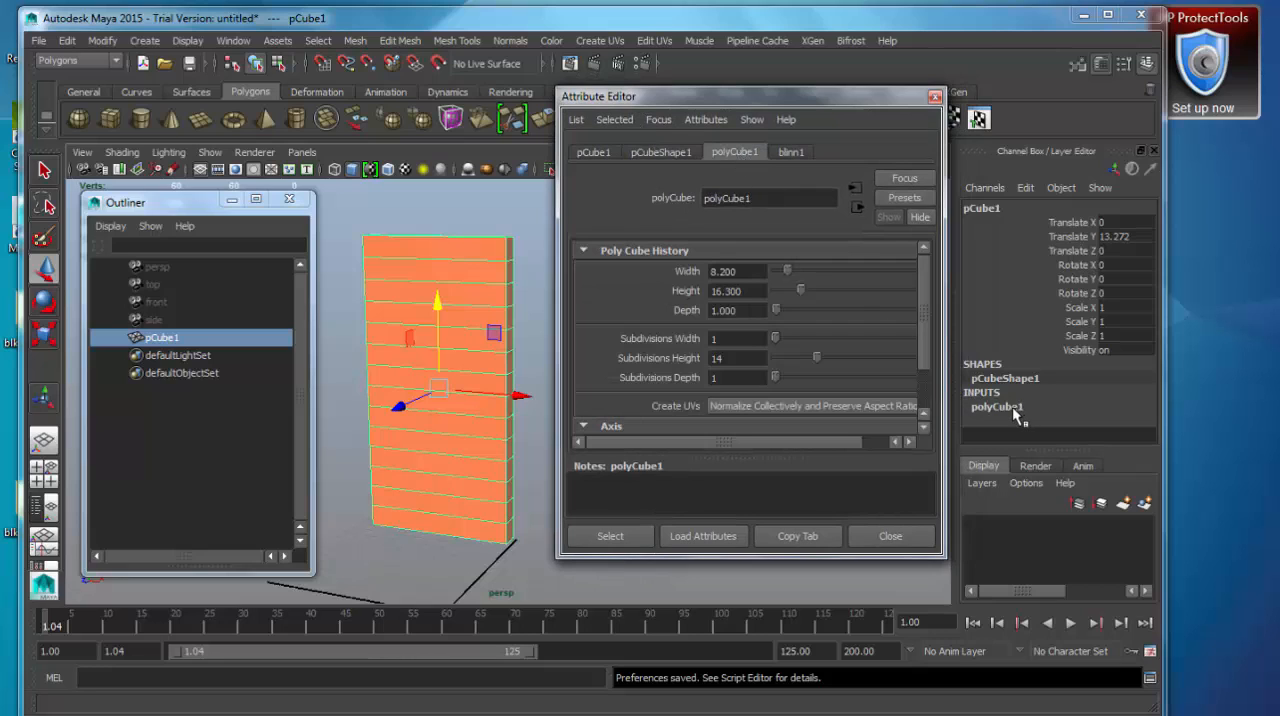
pyautogui.click(788, 152)
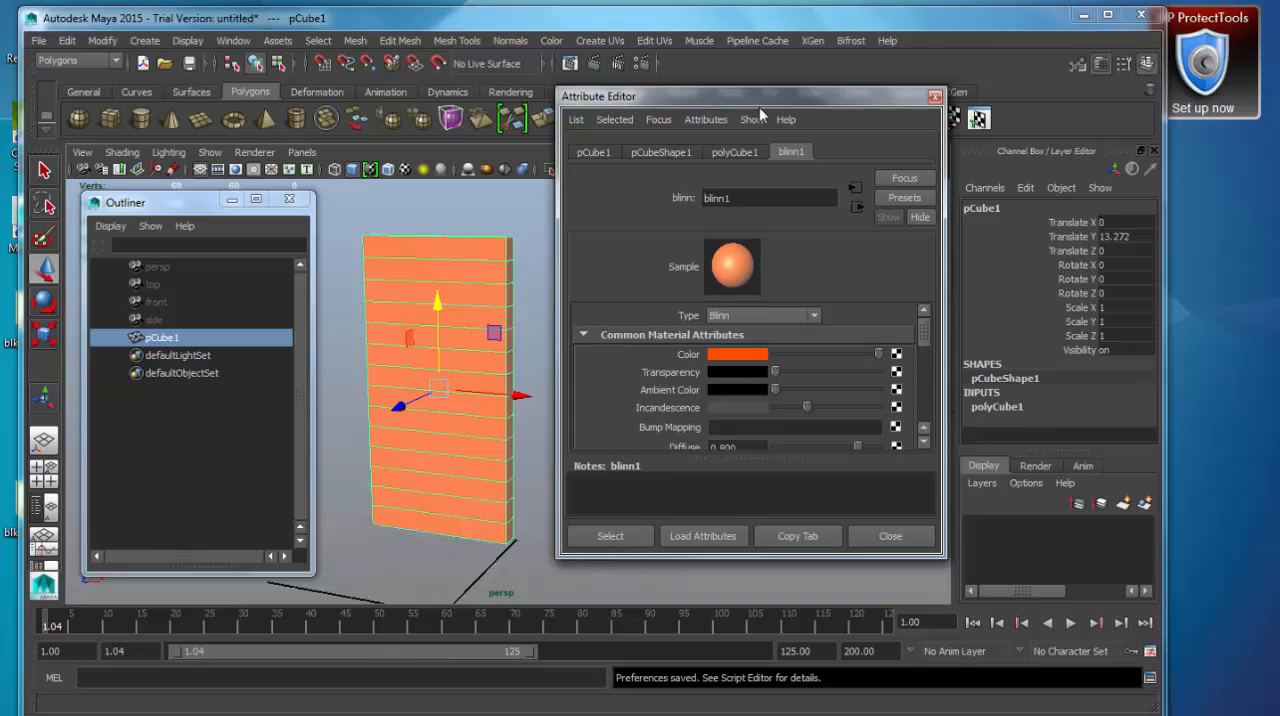
pyautogui.moveTo(770, 97); pyautogui.dragTo(885, 98)
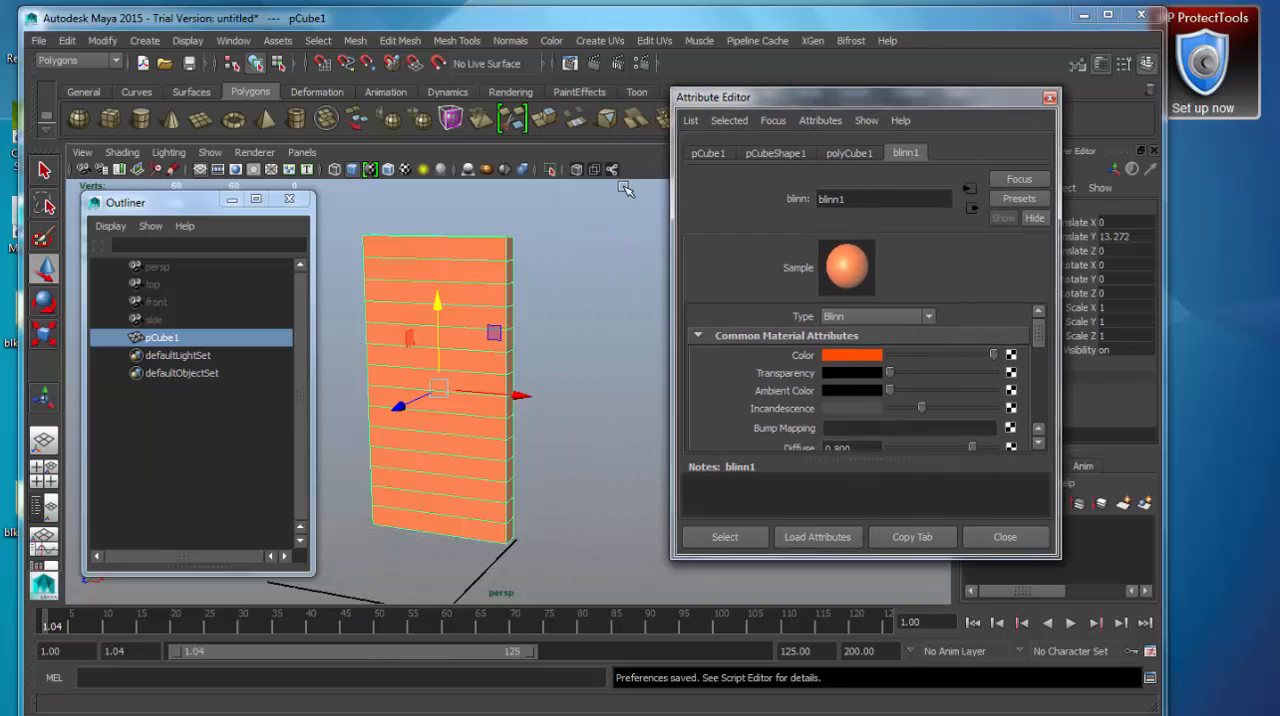
# Switch to the Animation menu set and add a nonlinear Bend deformer to the box.
pyautogui.click(115, 62)
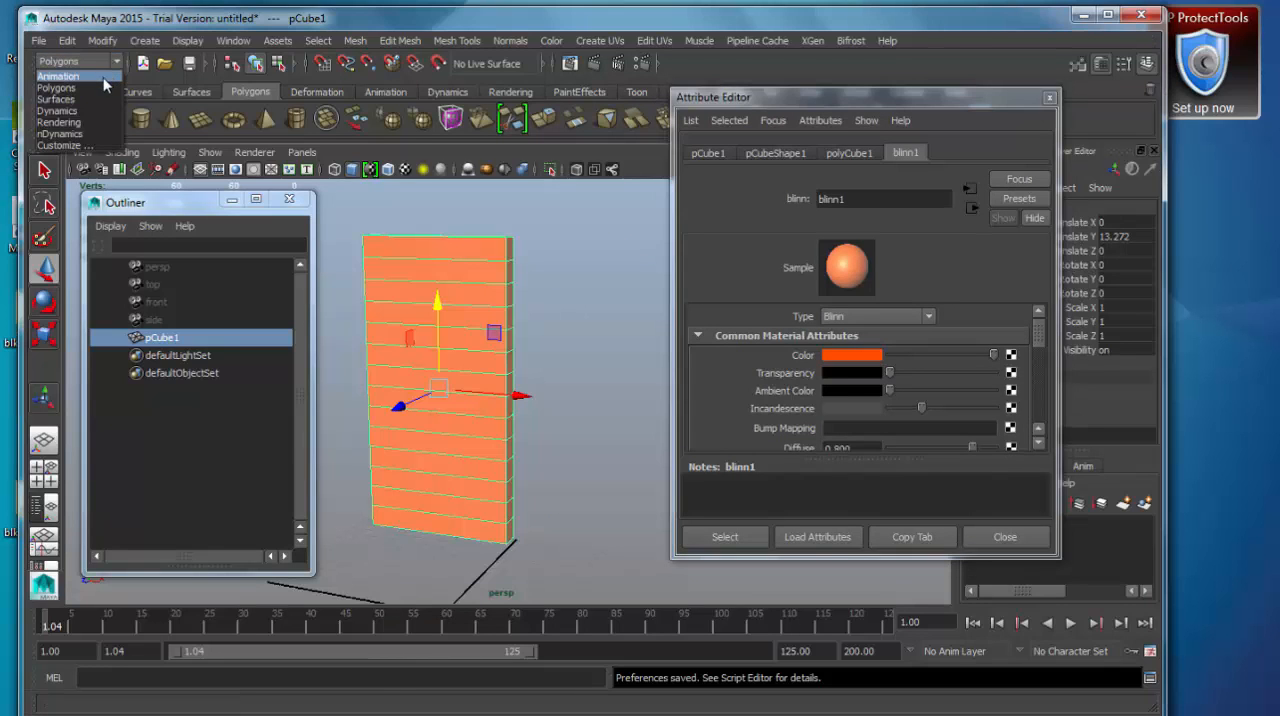
pyautogui.click(103, 77)
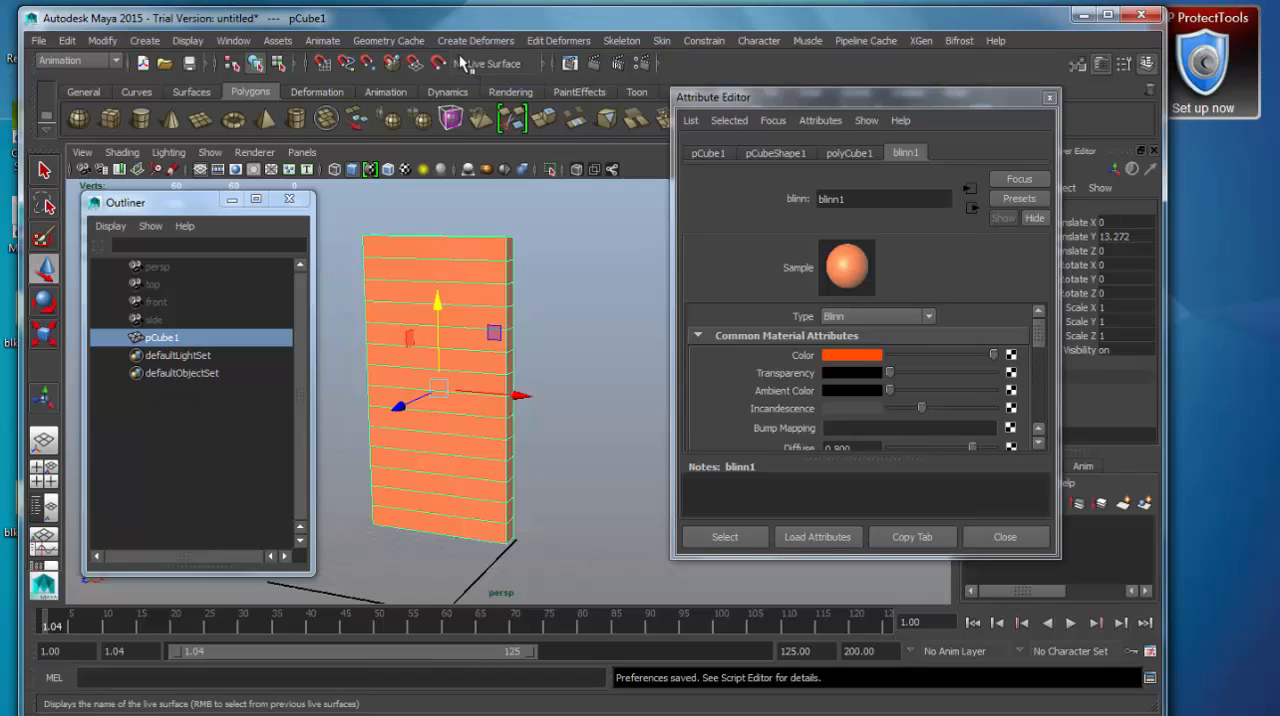
pyautogui.click(464, 42)
pyautogui.moveTo(525, 170)
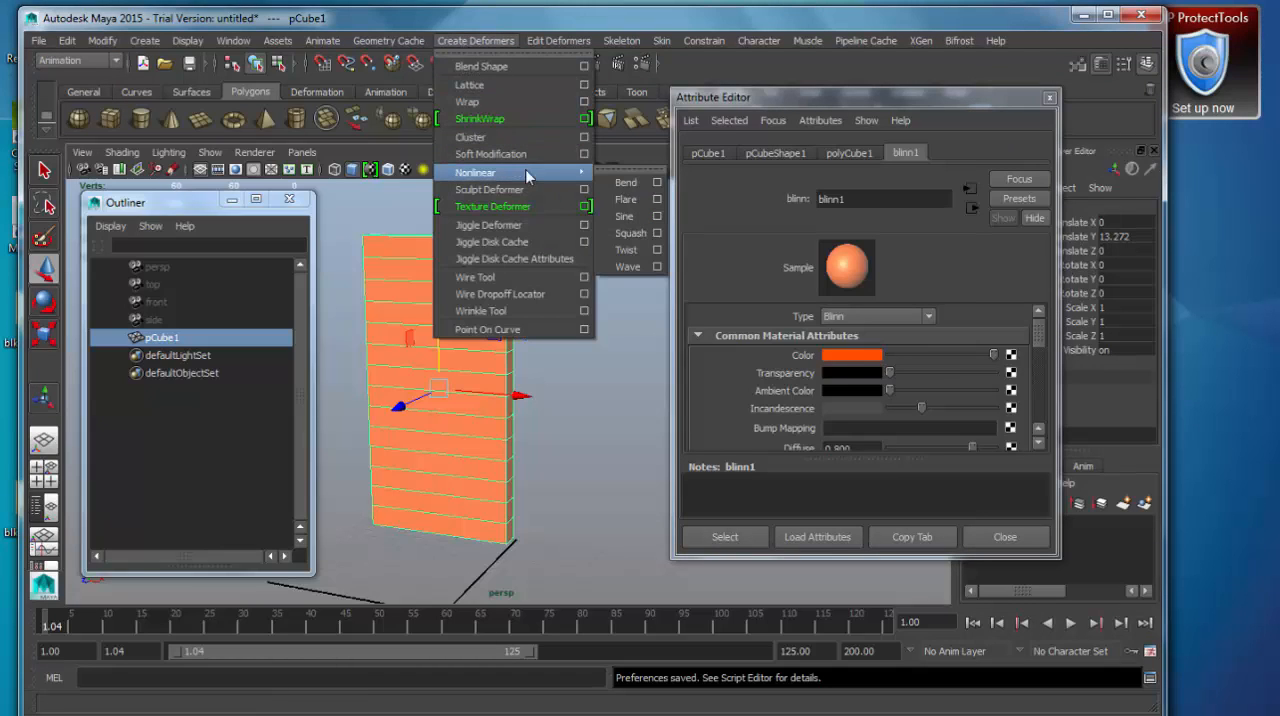
pyautogui.click(626, 184)
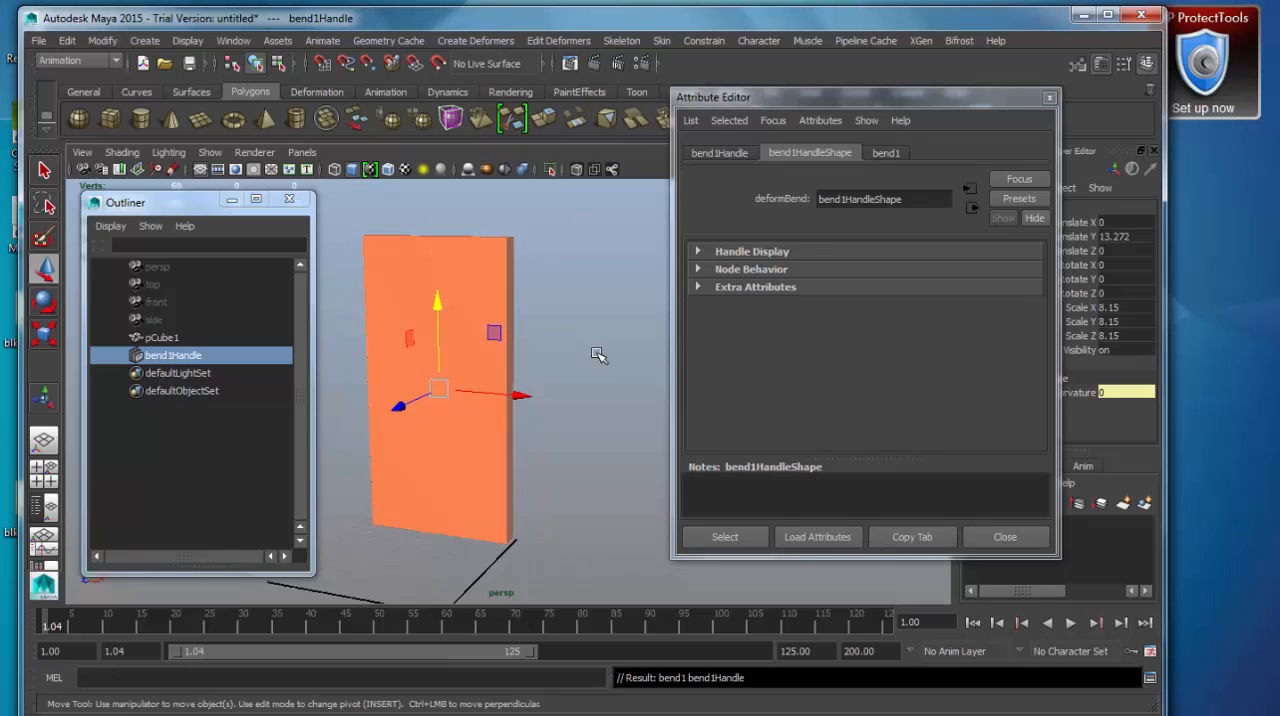
# Show the scene in wireframe and select the box to inspect its tweak and bend deformer attributes.
pyautogui.press('4')
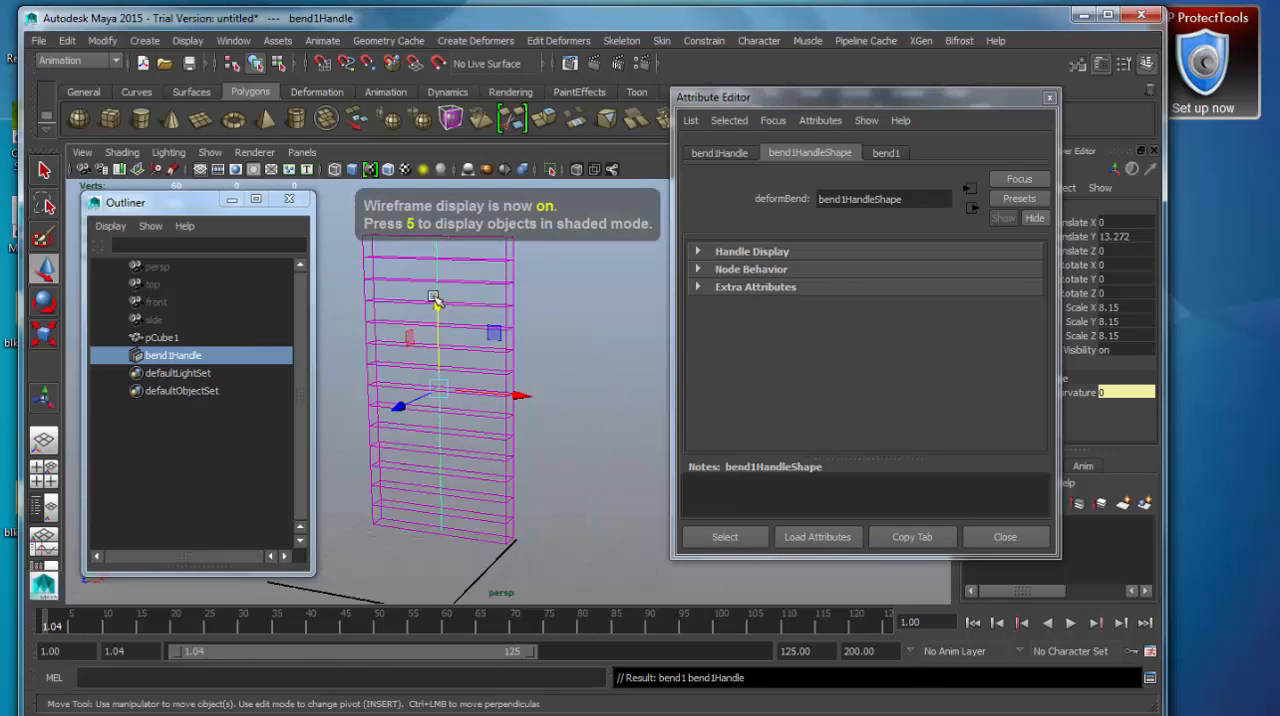
pyautogui.moveTo(926, 101); pyautogui.dragTo(857, 115)
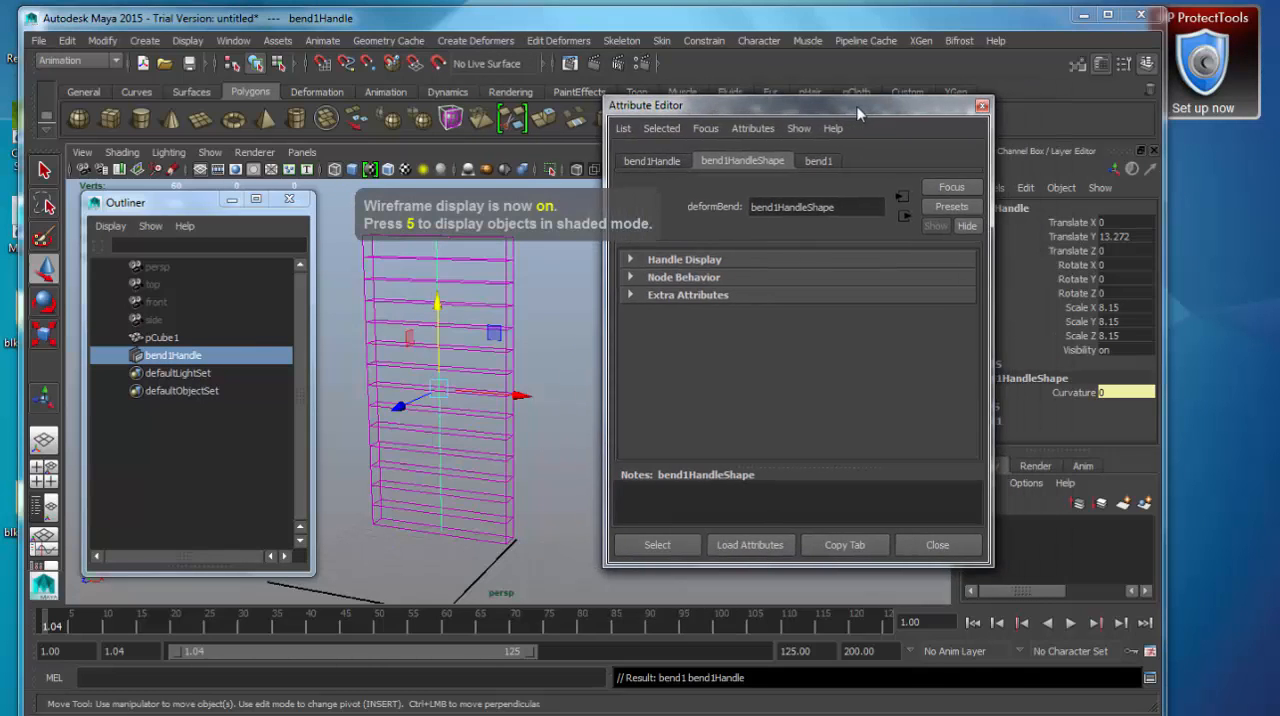
pyautogui.click(597, 471)
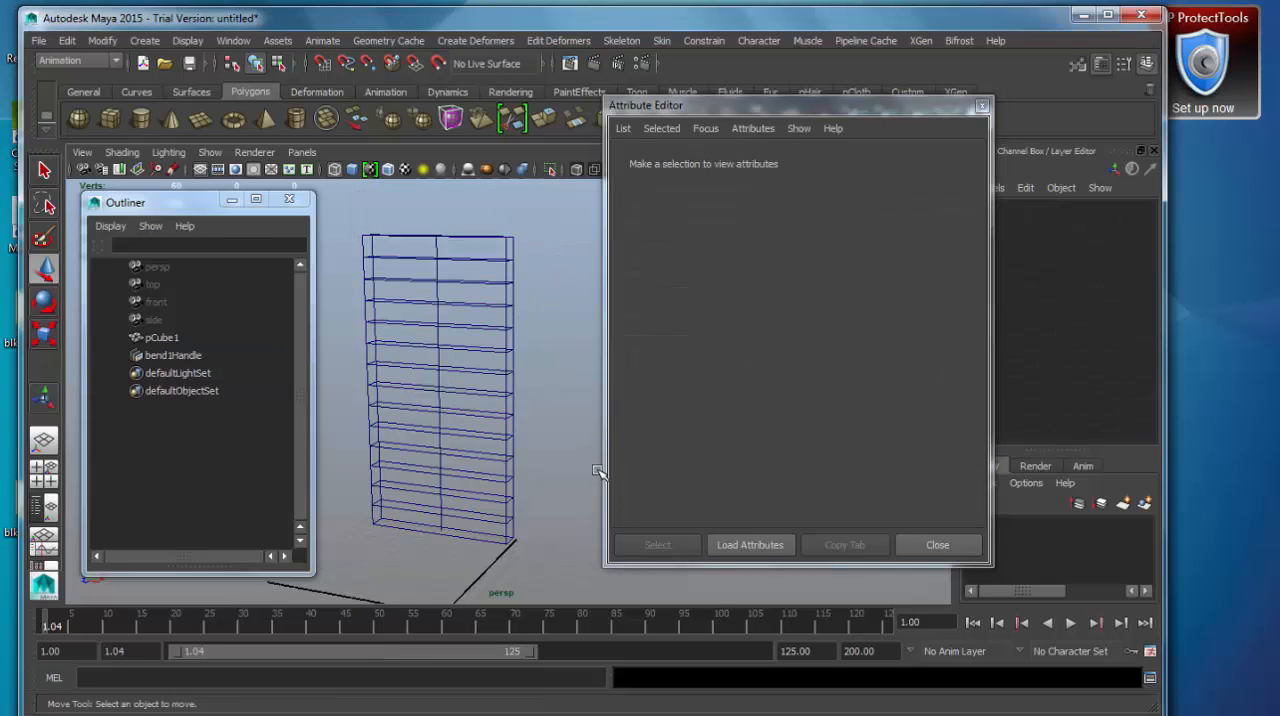
pyautogui.moveTo(531, 211); pyautogui.dragTo(501, 274)
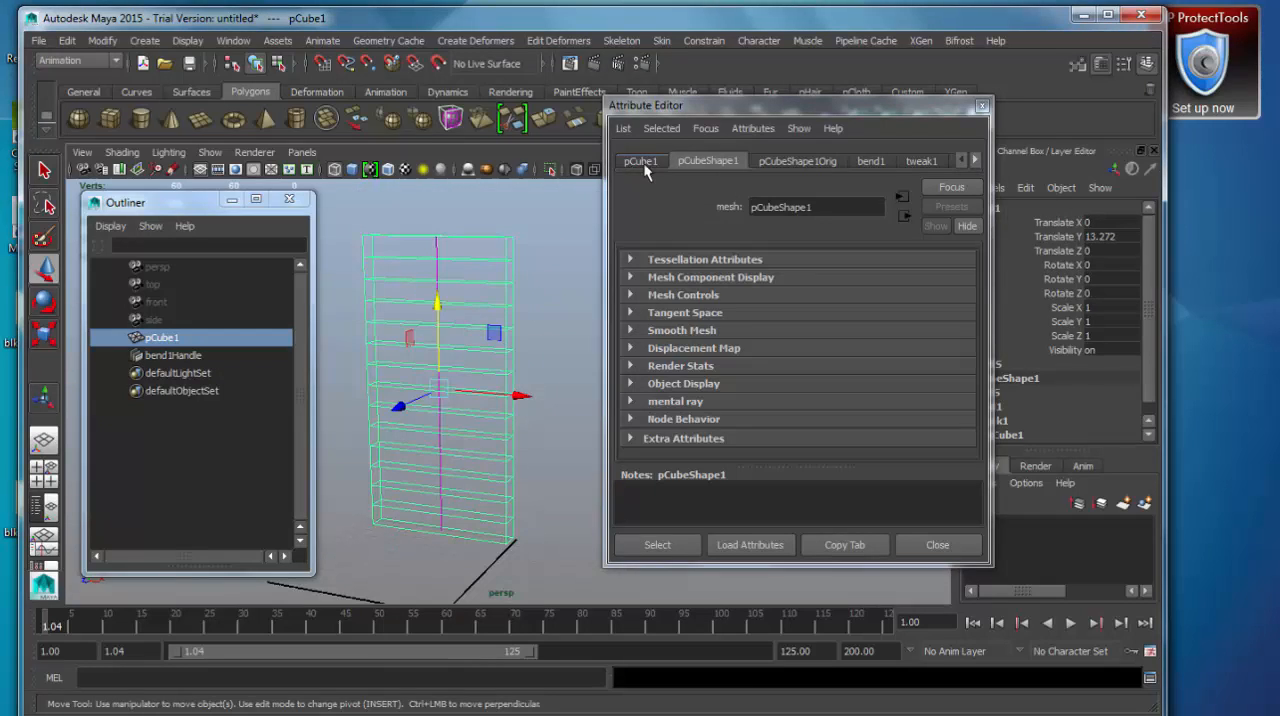
pyautogui.click(933, 162)
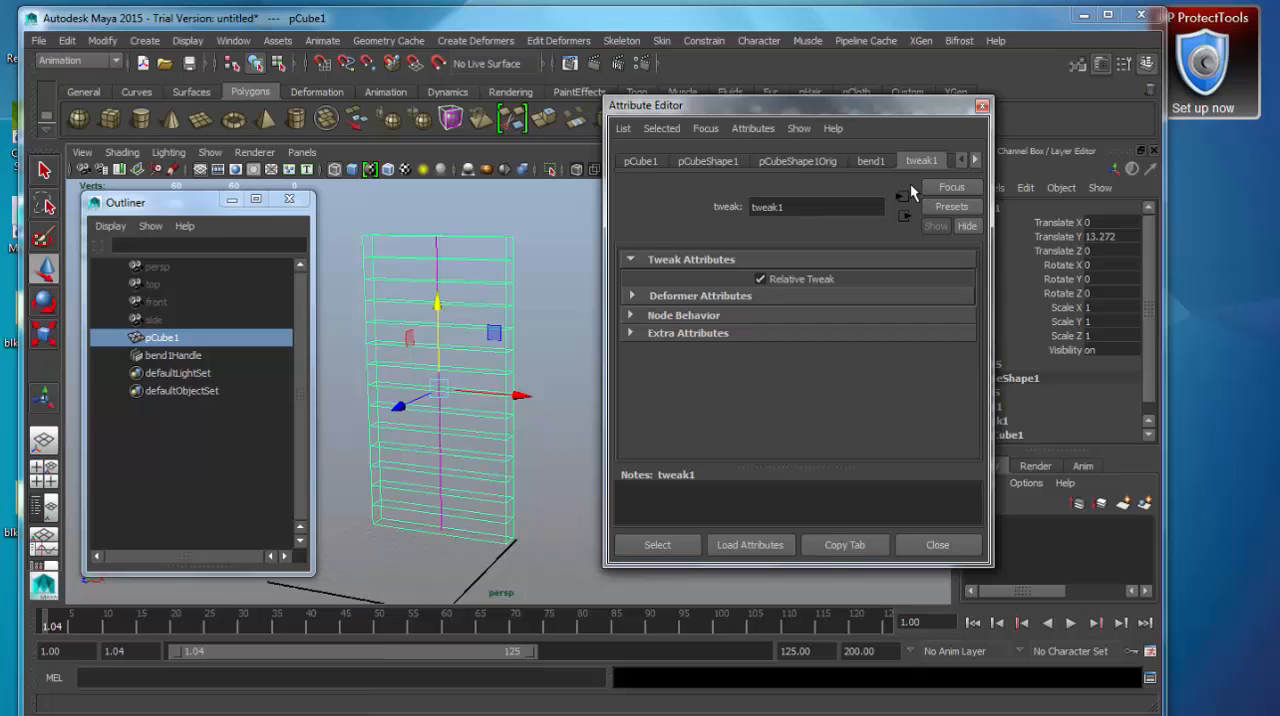
pyautogui.click(870, 161)
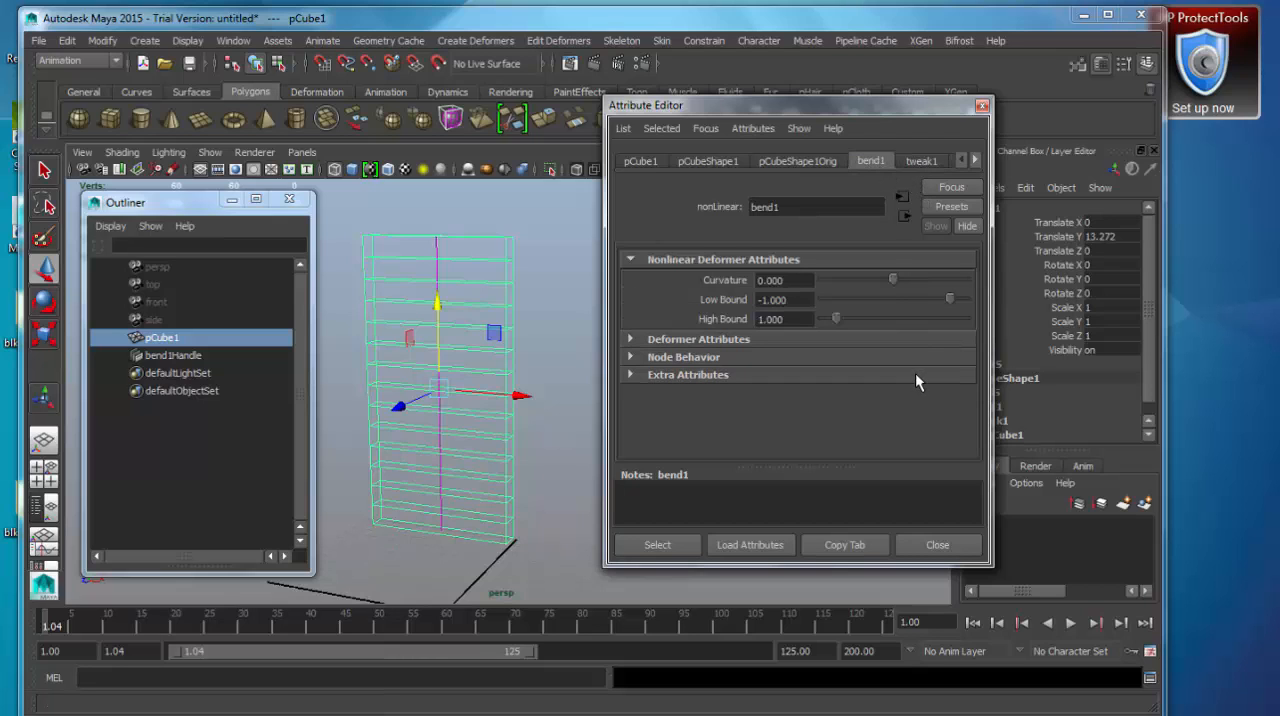
pyautogui.moveTo(818, 118); pyautogui.dragTo(750, 117)
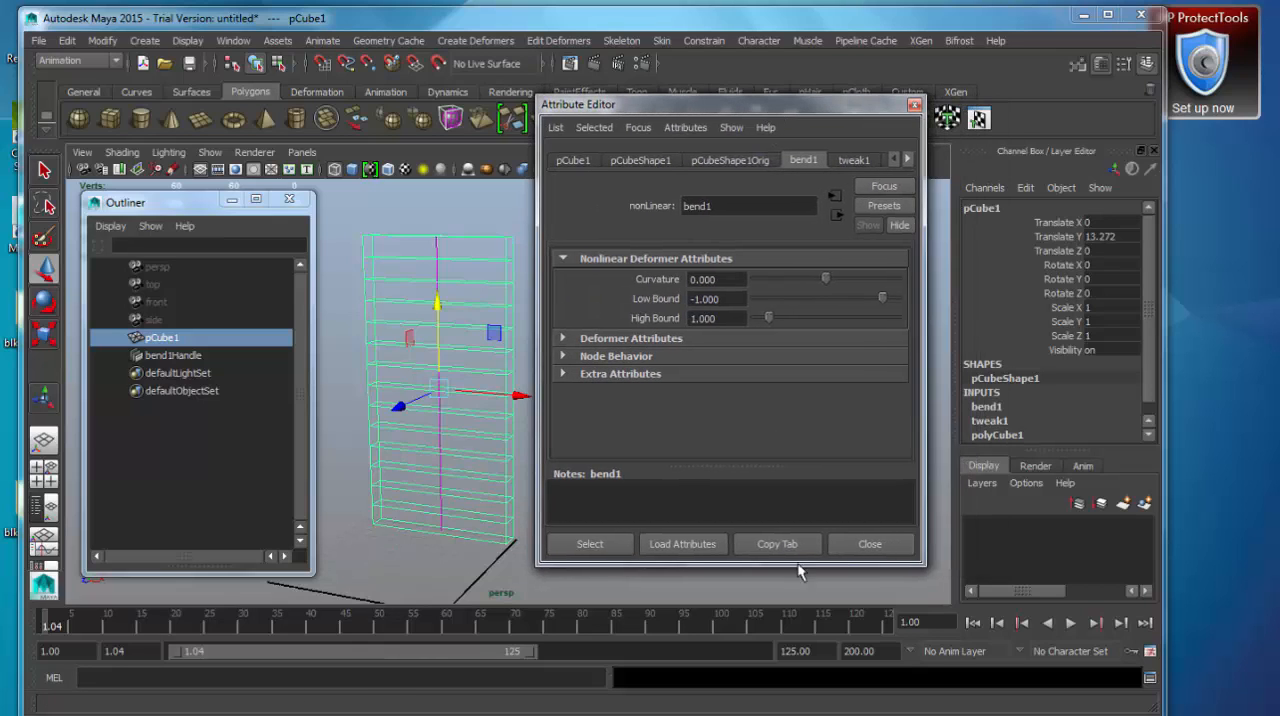
# Bend the box by adjusting the bend deformer's Curvature interactively to about -21.77.
pyautogui.click(988, 394)
pyautogui.moveTo(1148, 284); pyautogui.dragTo(1150, 342)
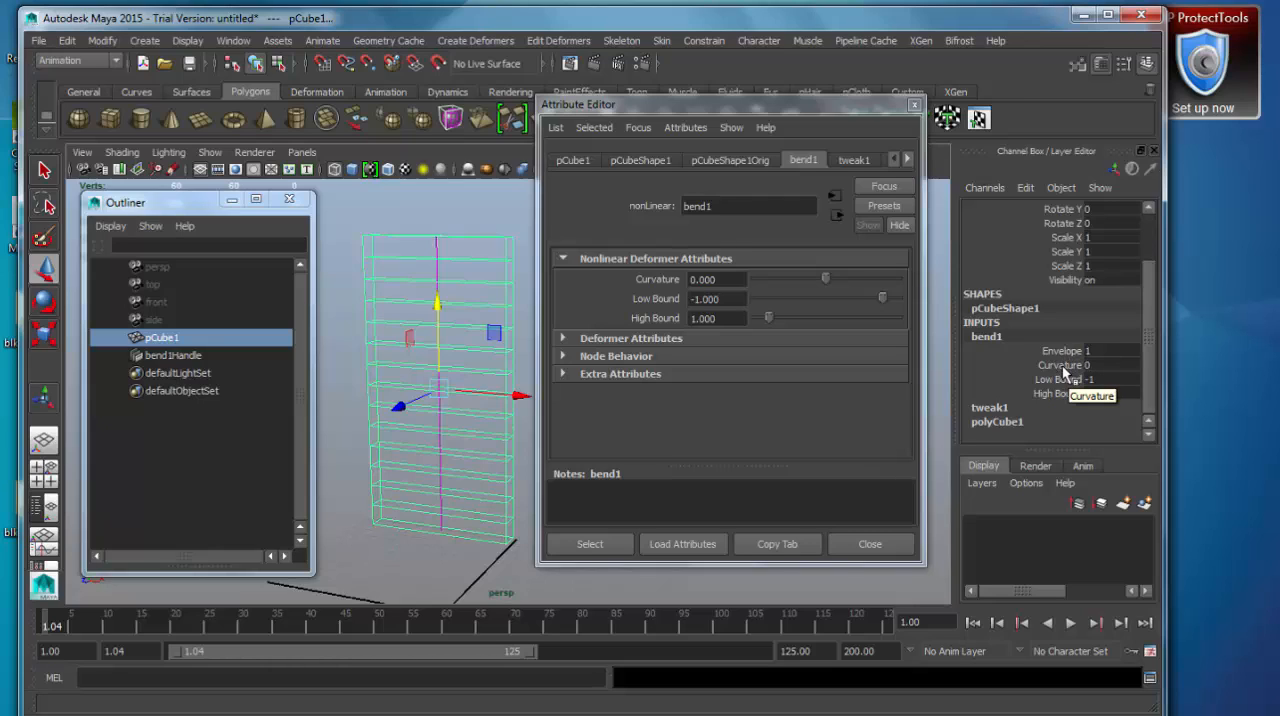
pyautogui.click(1062, 365)
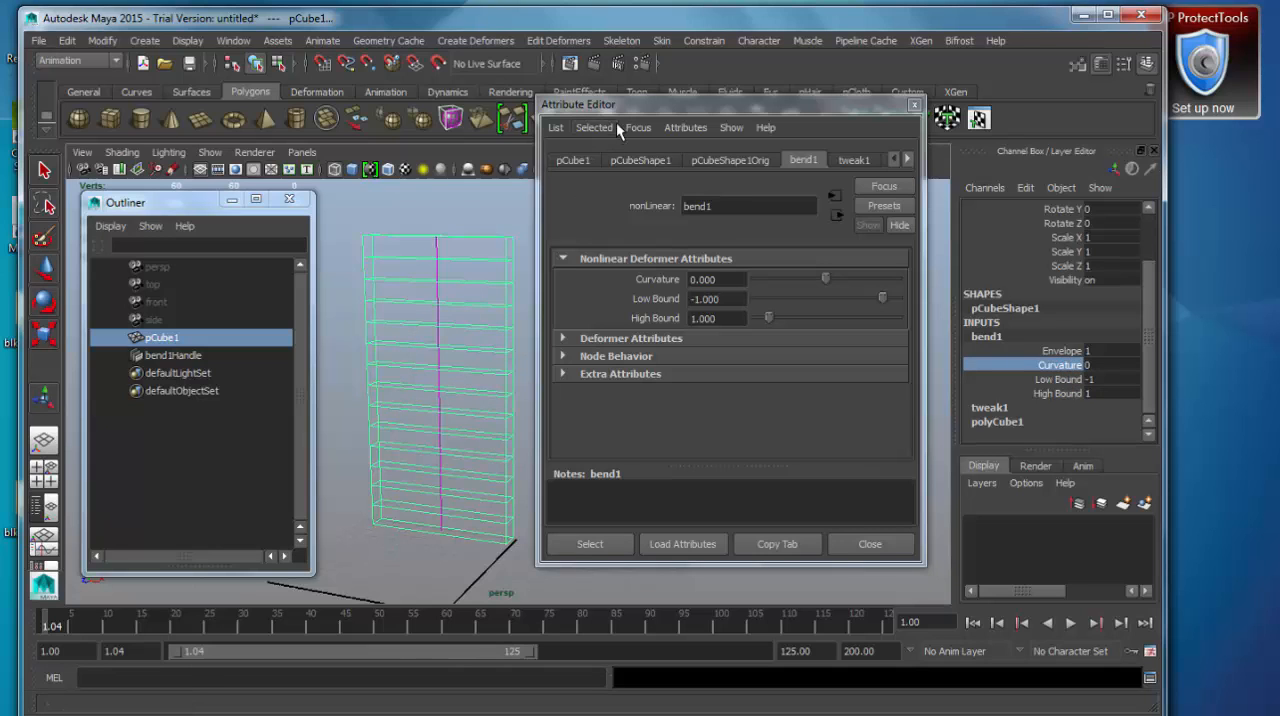
pyautogui.moveTo(626, 107); pyautogui.dragTo(640, 105)
pyautogui.moveTo(448, 411); pyautogui.dragTo(420, 426, button='middle')
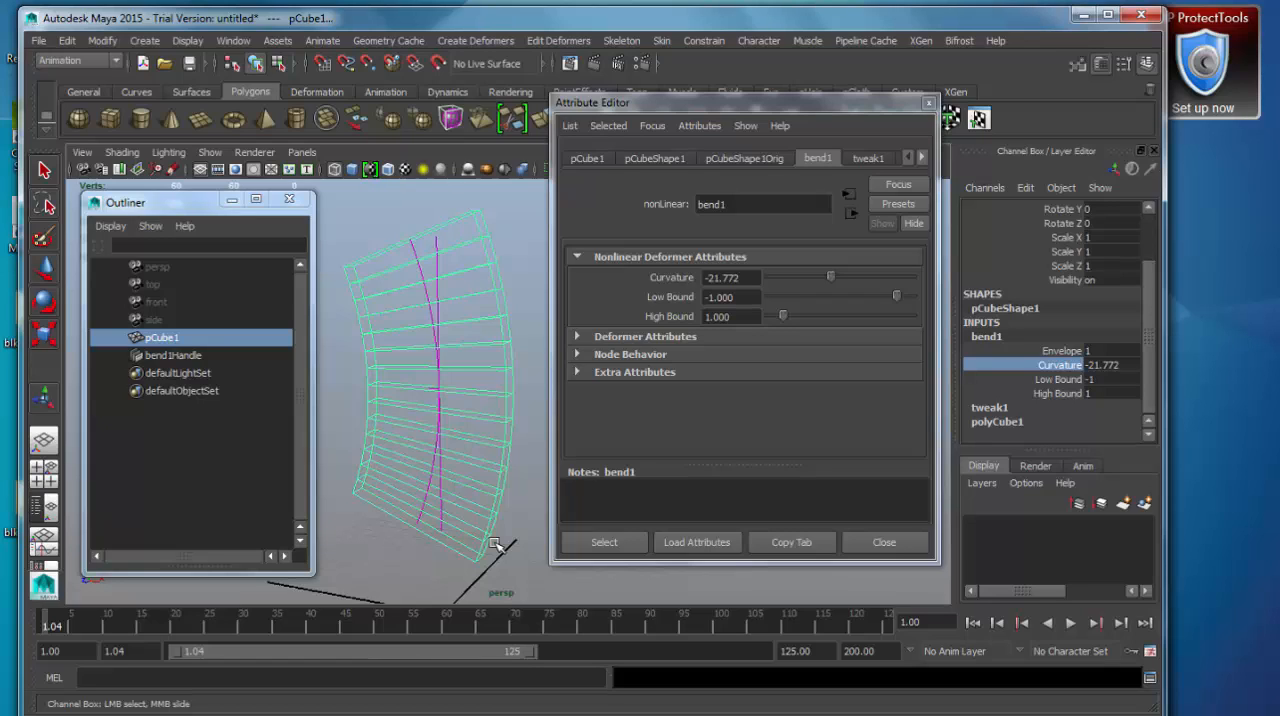
# Set the bend deformer's Envelope to 0 and its Curvature to 45.
pyautogui.doubleClick(1100, 352)
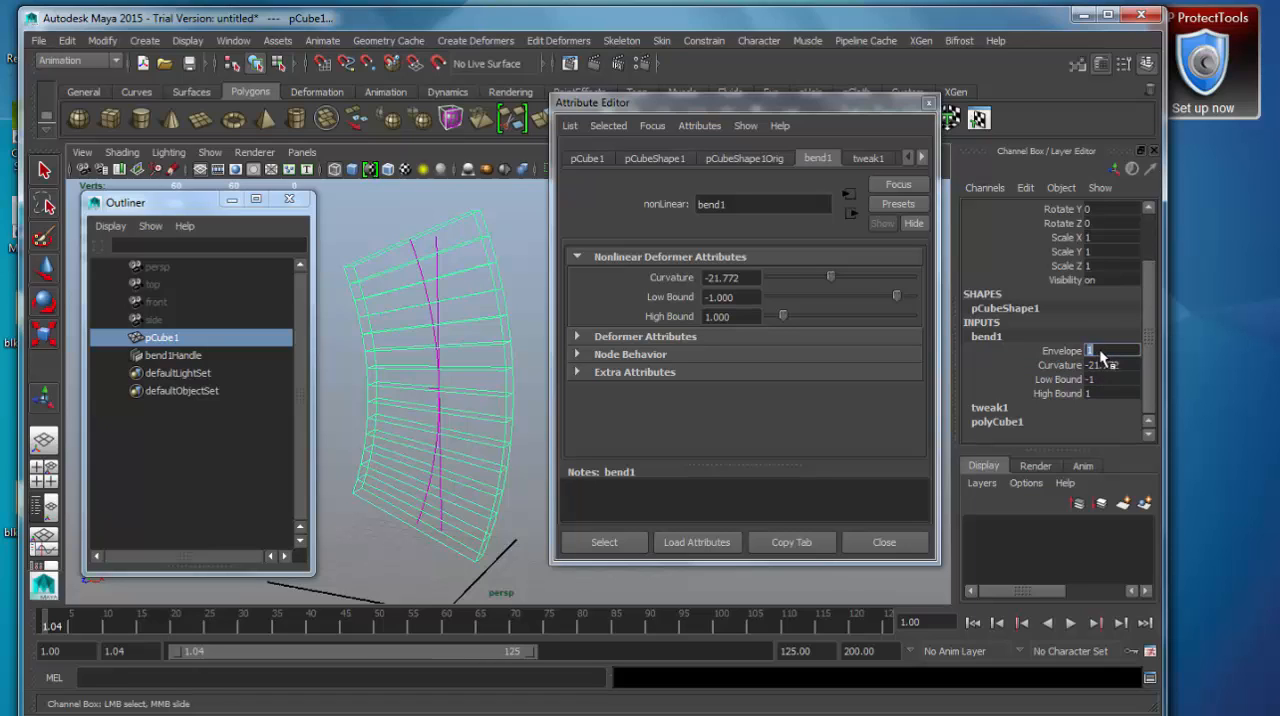
pyautogui.write('0')
pyautogui.press('Return')
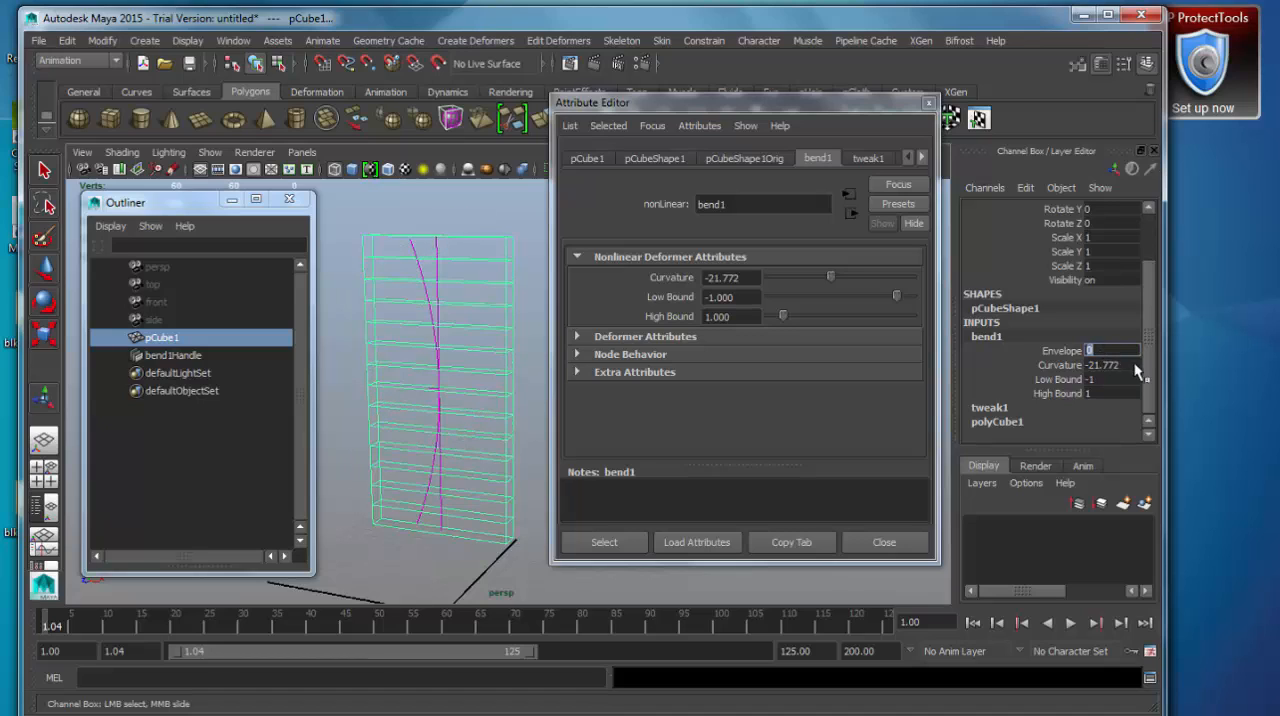
pyautogui.doubleClick(1104, 367)
pyautogui.press('Return')
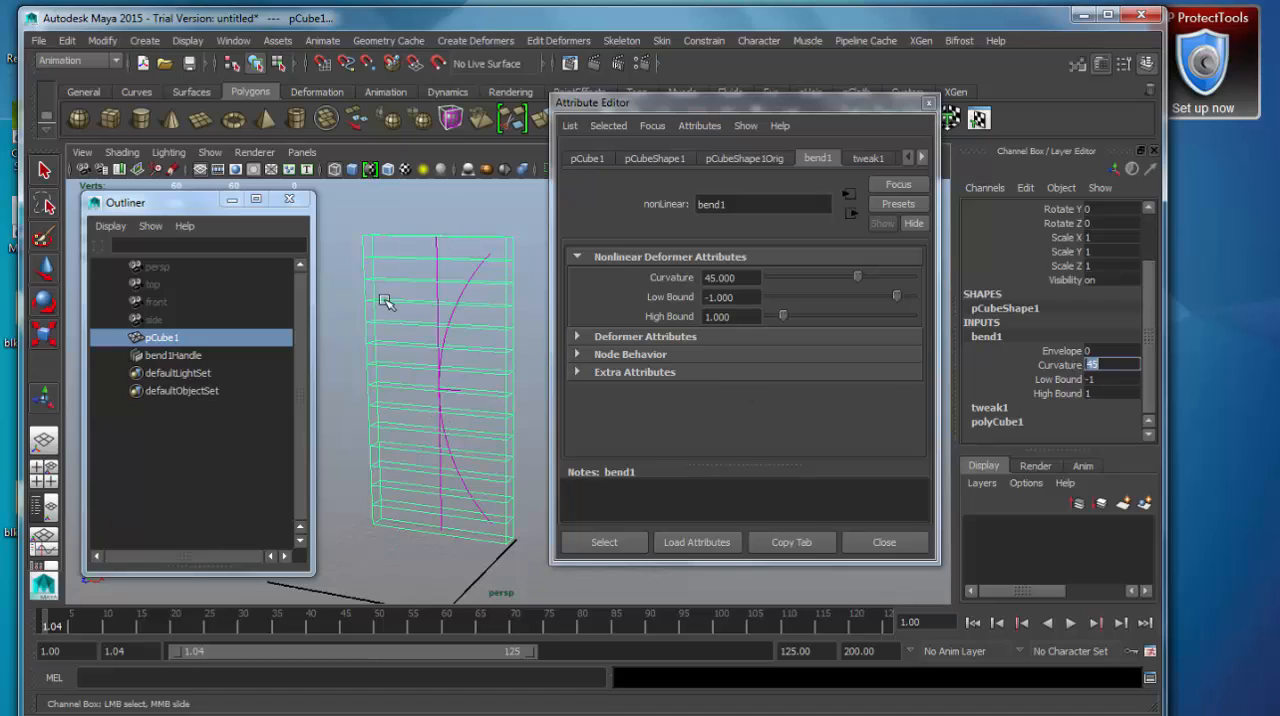
# Test the bend deformer's Envelope at 0.5, 1 and 2, and return it to 1.
pyautogui.click(1109, 351)
pyautogui.write('0.5')
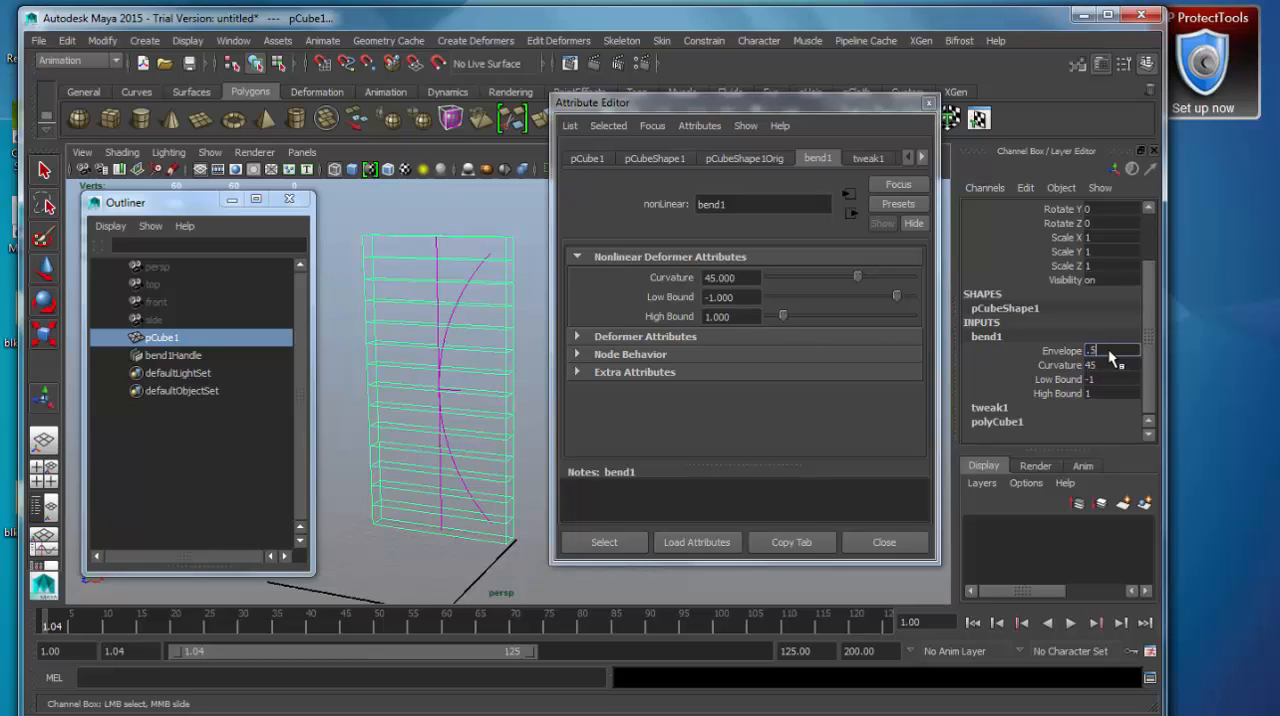
pyautogui.press('Return')
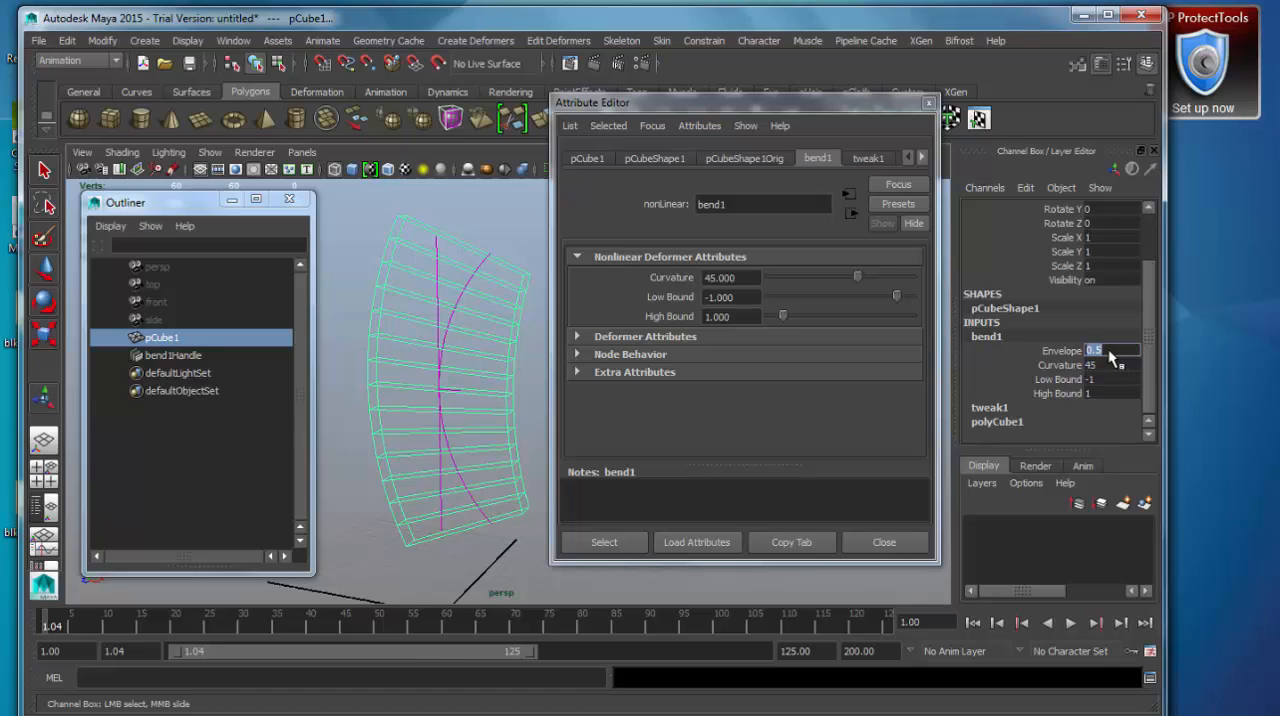
pyautogui.write('1')
pyautogui.press('Return')
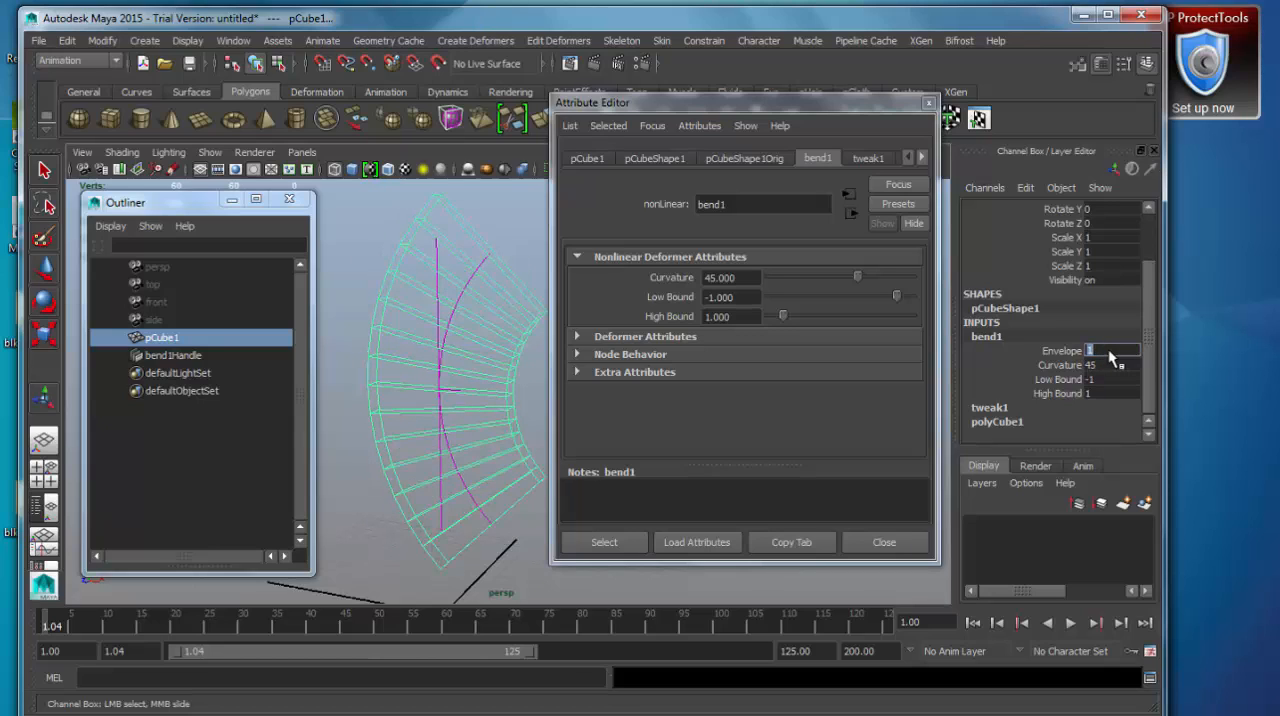
pyautogui.write('2')
pyautogui.press('Return')
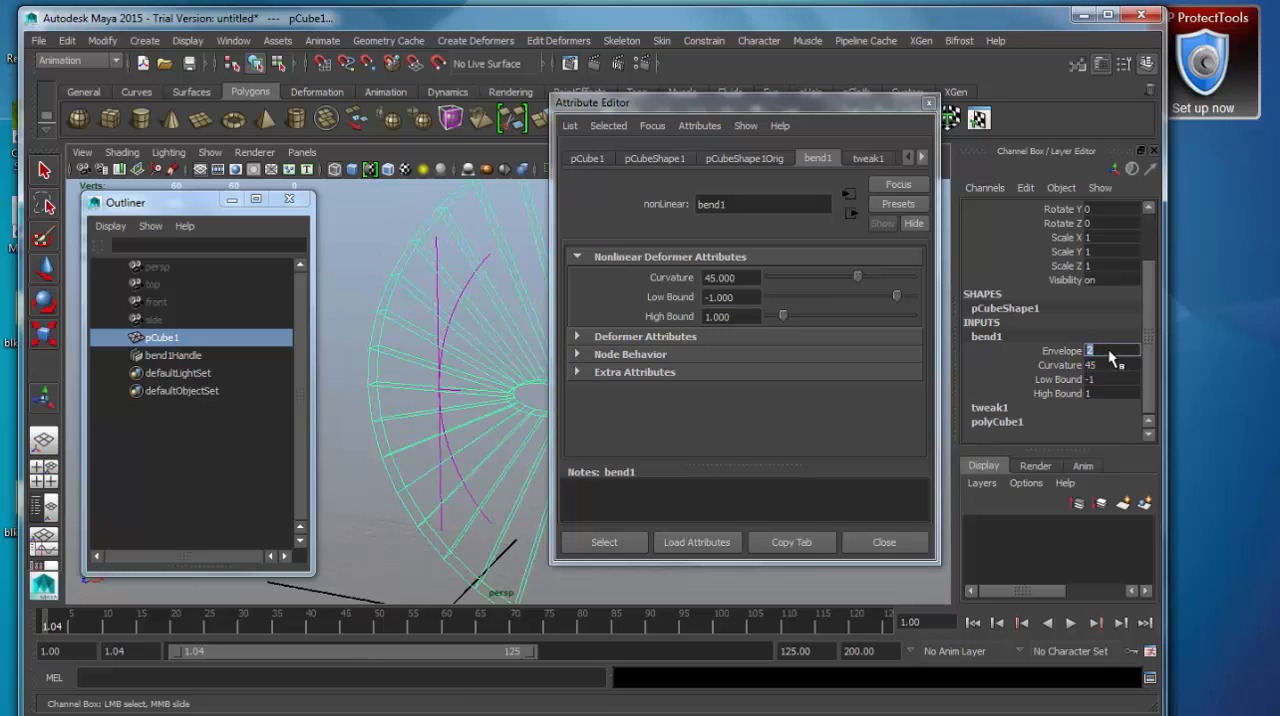
pyautogui.write('1')
pyautogui.press('Return')
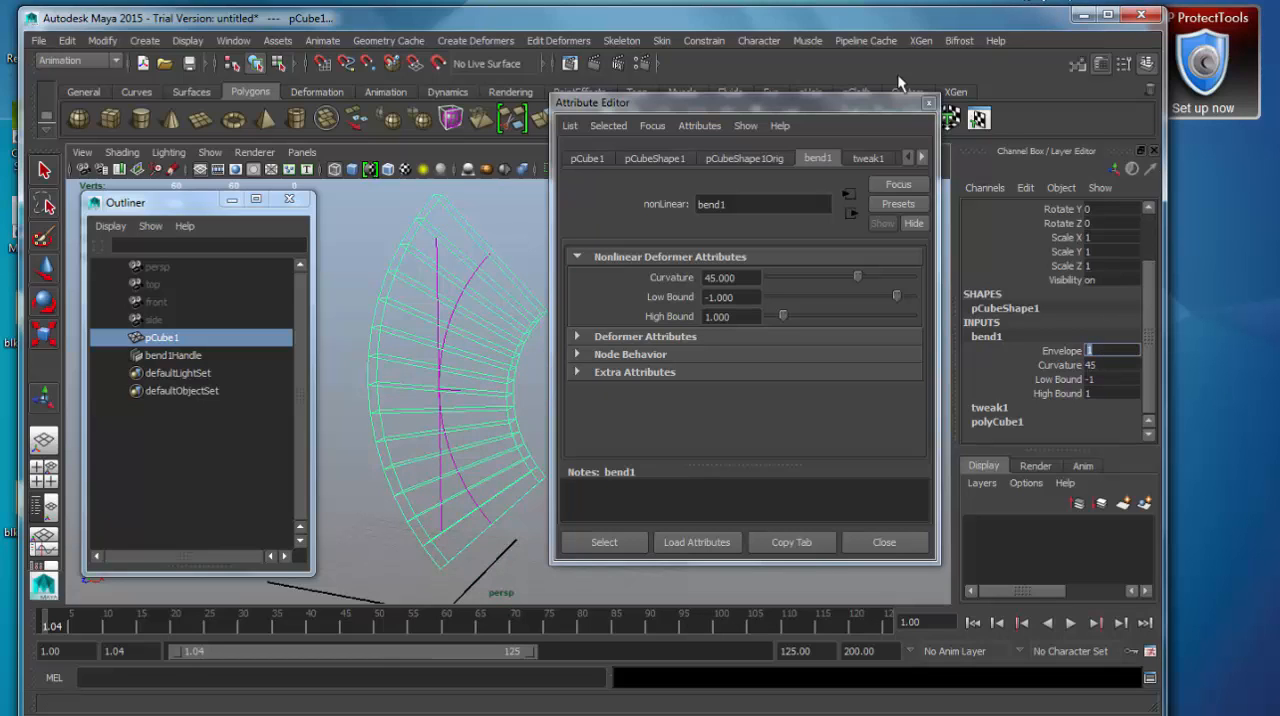
# Set the bend deformer's Low Bound to 0 so that only the upper half of the box bends.
pyautogui.moveTo(843, 104); pyautogui.dragTo(863, 104)
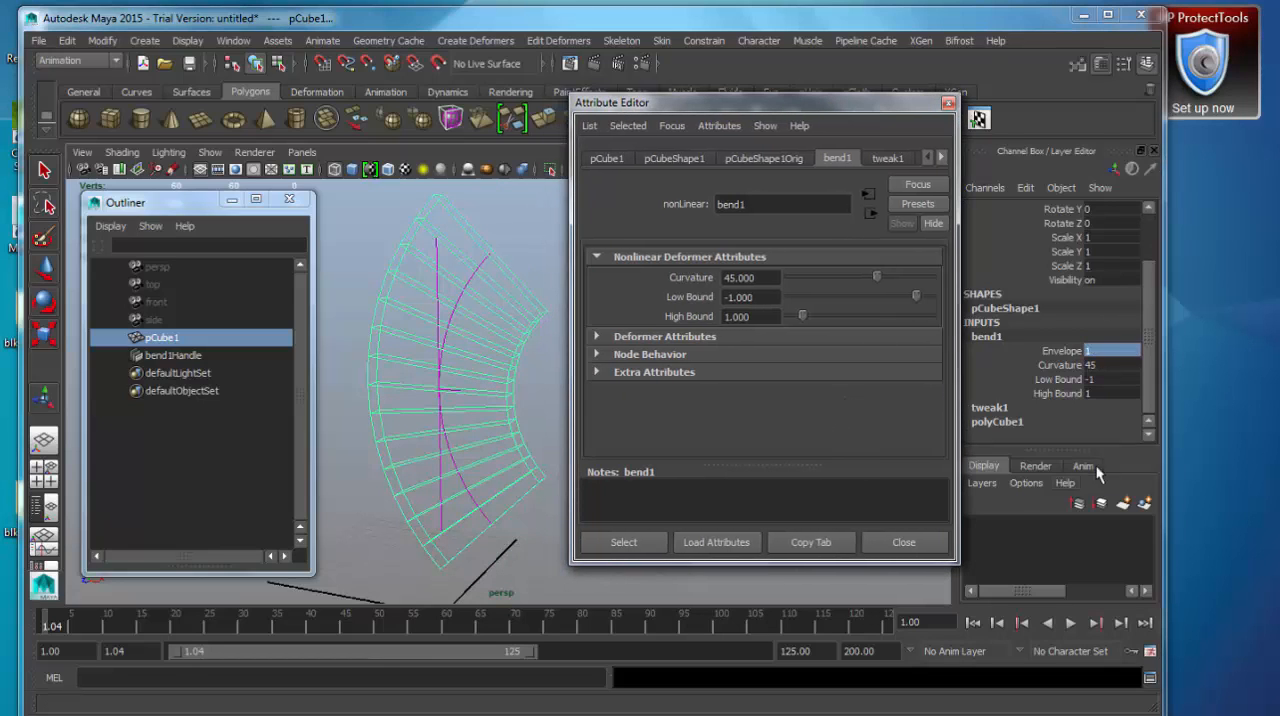
pyautogui.doubleClick(1108, 379)
pyautogui.write('0')
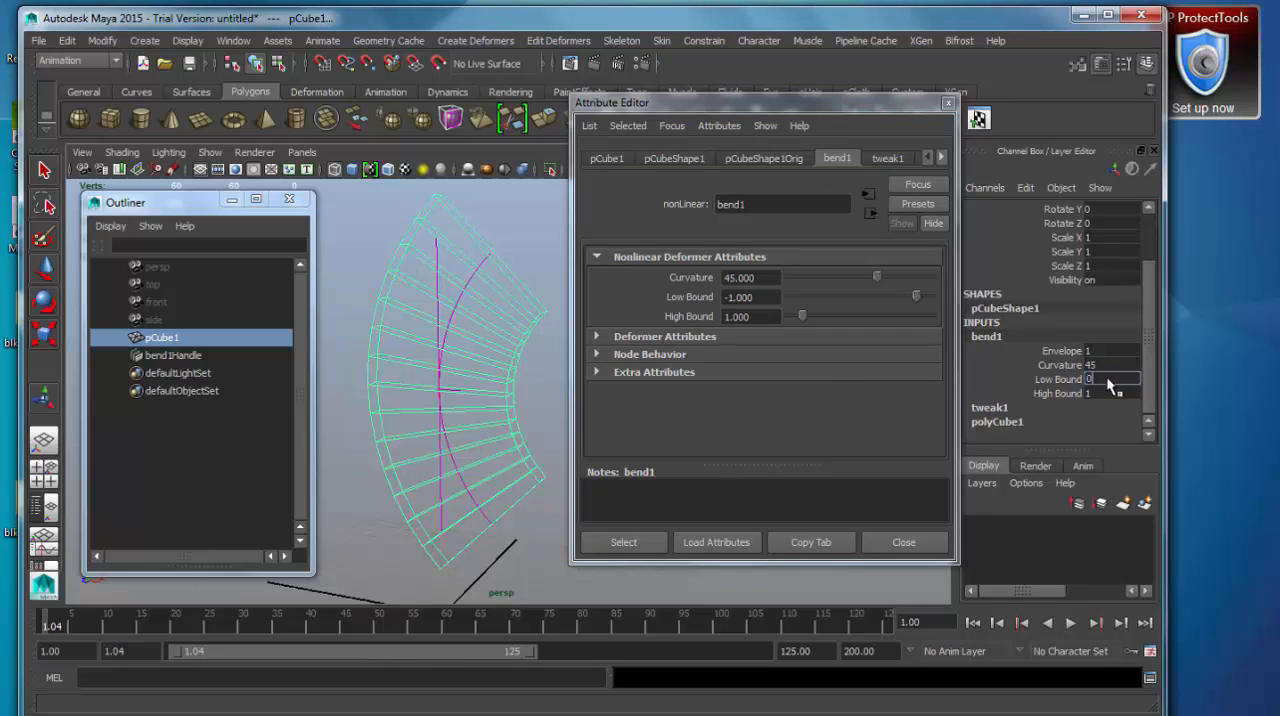
pyautogui.press('Return')
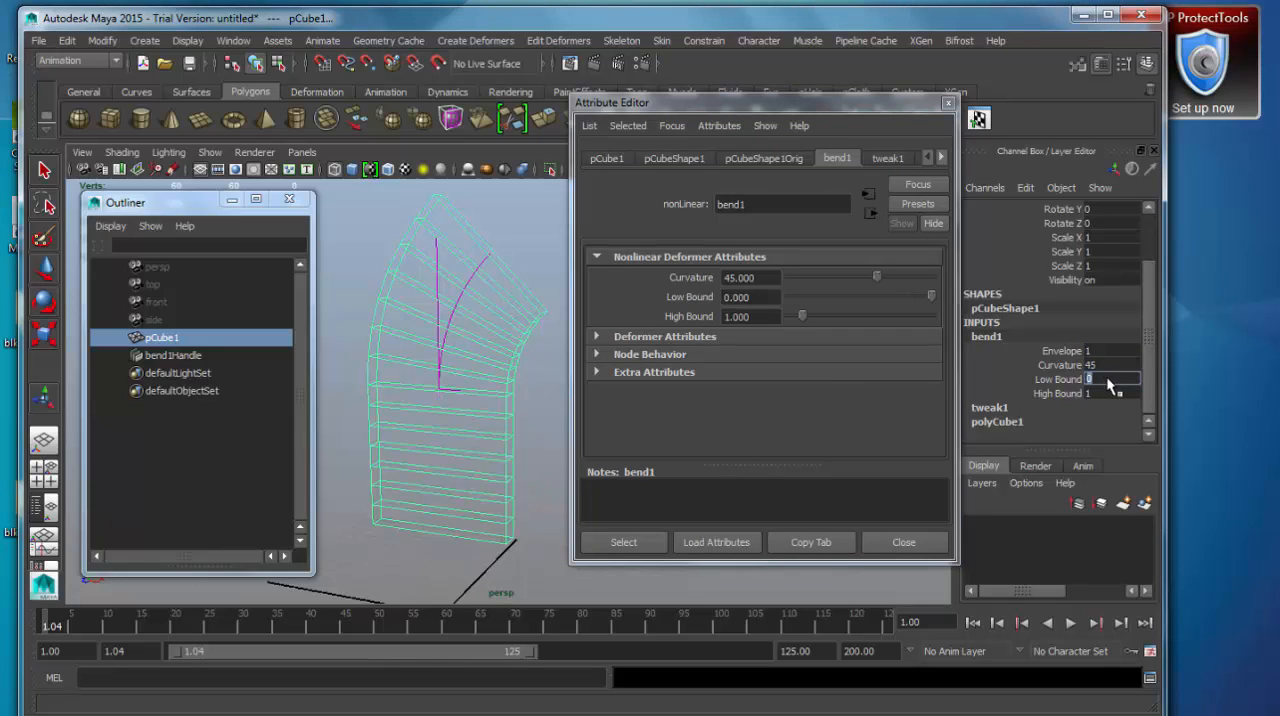
pyautogui.keyDown('alt'); pyautogui.moveTo(462, 414); pyautogui.dragTo(484, 445); pyautogui.keyUp('alt')
pyautogui.keyDown('alt'); pyautogui.moveTo(449, 466); pyautogui.dragTo(440, 441, button='middle'); pyautogui.keyUp('alt')
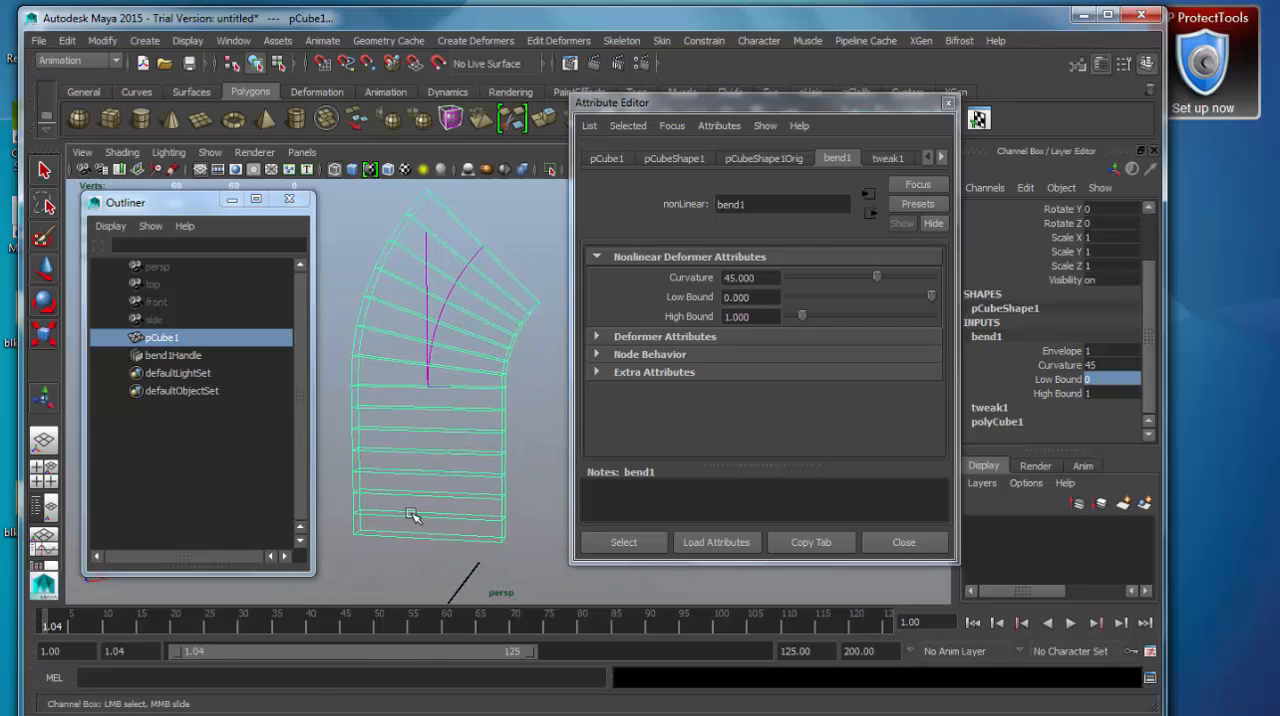
pyautogui.keyDown('alt'); pyautogui.moveTo(431, 388); pyautogui.dragTo(434, 398); pyautogui.keyUp('alt')
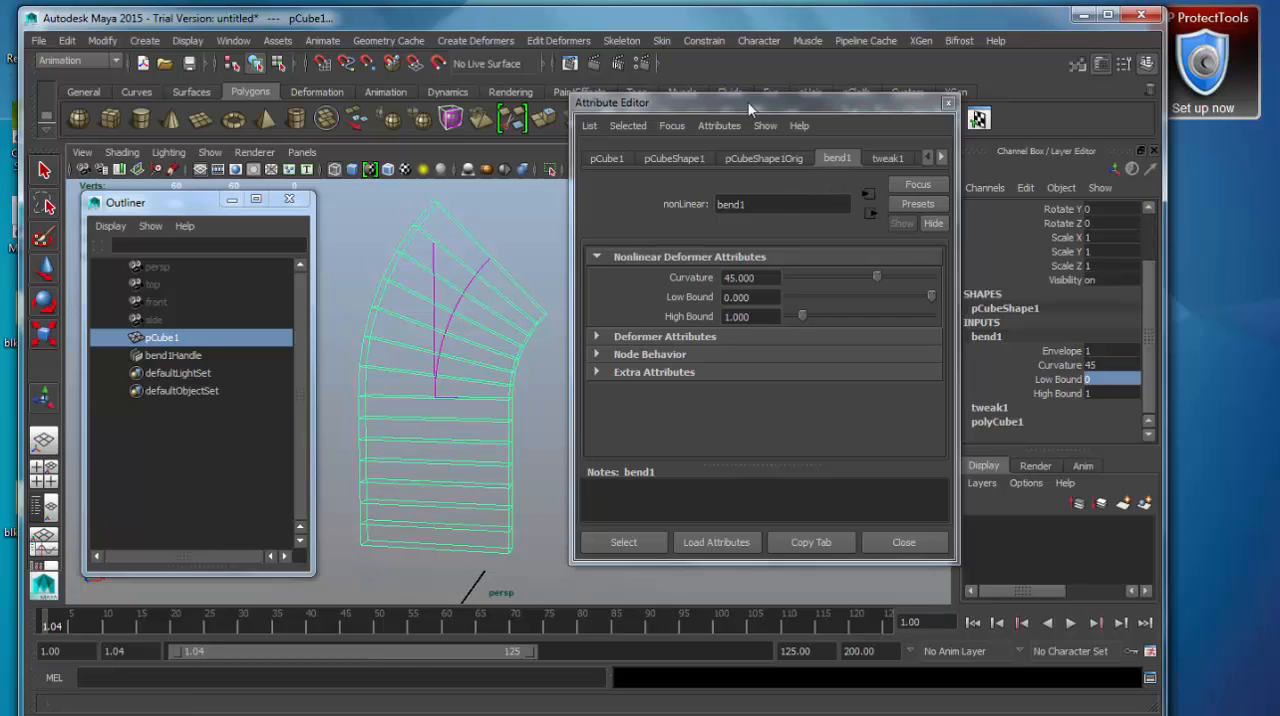
# Activate the Move tool and select the bend deformer's handle instead of the box.
pyautogui.click(175, 338)
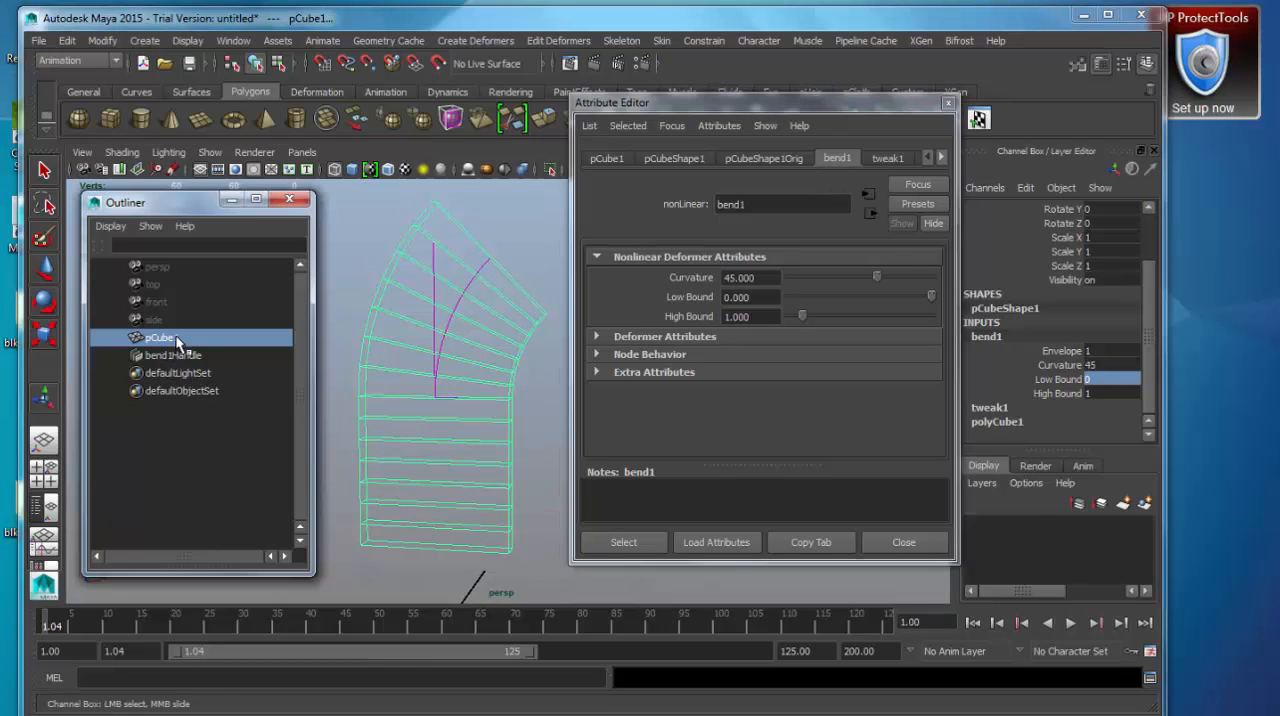
pyautogui.press('w')
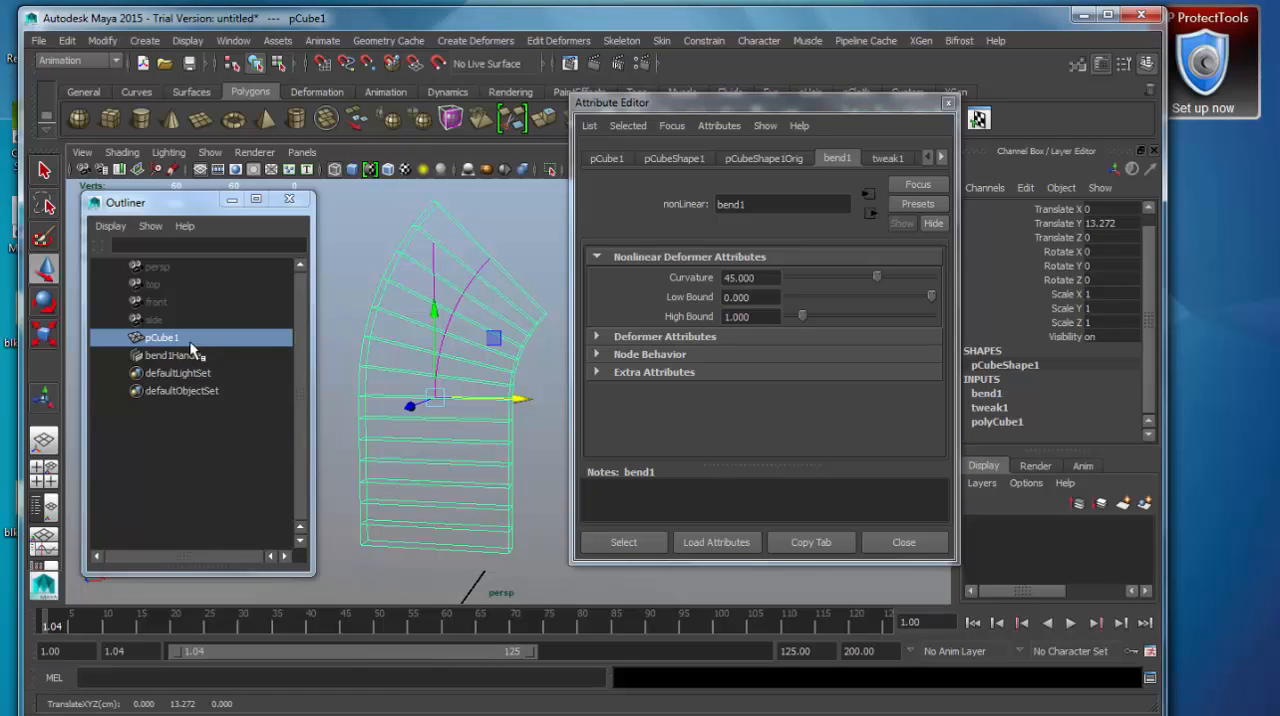
pyautogui.click(171, 356)
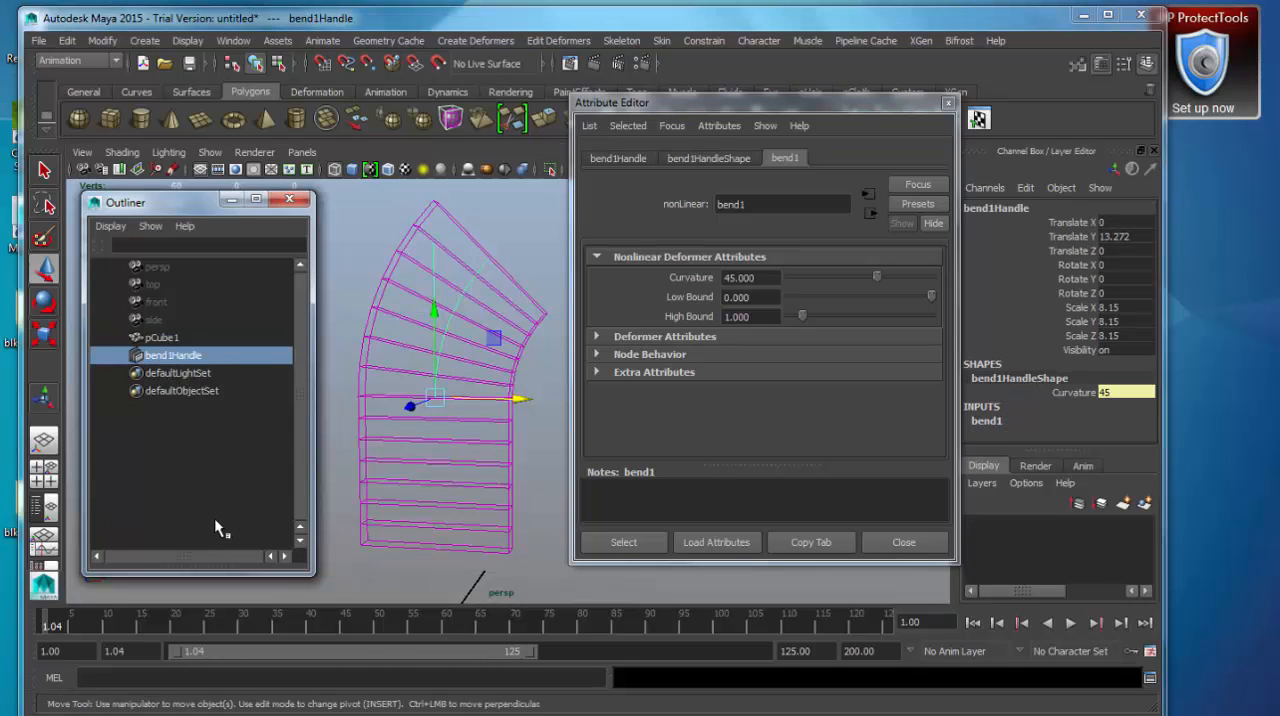
# Try moving the bend handle along the Z axis and undo the move.
pyautogui.keyDown('alt'); pyautogui.moveTo(417, 440); pyautogui.dragTo(448, 412); pyautogui.keyUp('alt')
pyautogui.moveTo(441, 330)
pyautogui.mouseDown()
pyautogui.moveTo(440, 400)
pyautogui.moveTo(443, 342)
pyautogui.mouseUp()
pyautogui.moveTo(455, 422); pyautogui.dragTo(349, 421)
pyautogui.keyDown('alt'); pyautogui.moveTo(392, 508); pyautogui.dragTo(476, 508); pyautogui.keyUp('alt')
pyautogui.hotkey('ctrl', 'z')
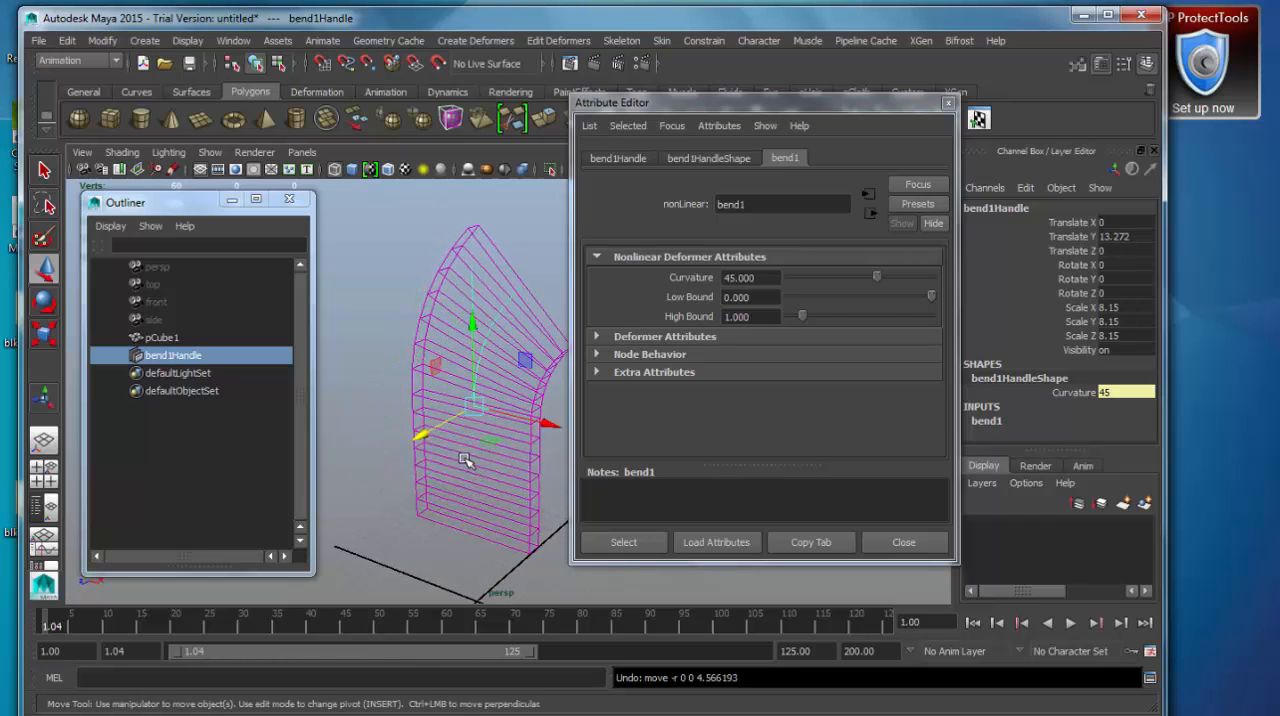
# Move the bend handle down to the base of the box, at about 5.143 in Translate Y.
pyautogui.keyDown('alt'); pyautogui.moveTo(515, 400); pyautogui.dragTo(435, 352); pyautogui.keyUp('alt')
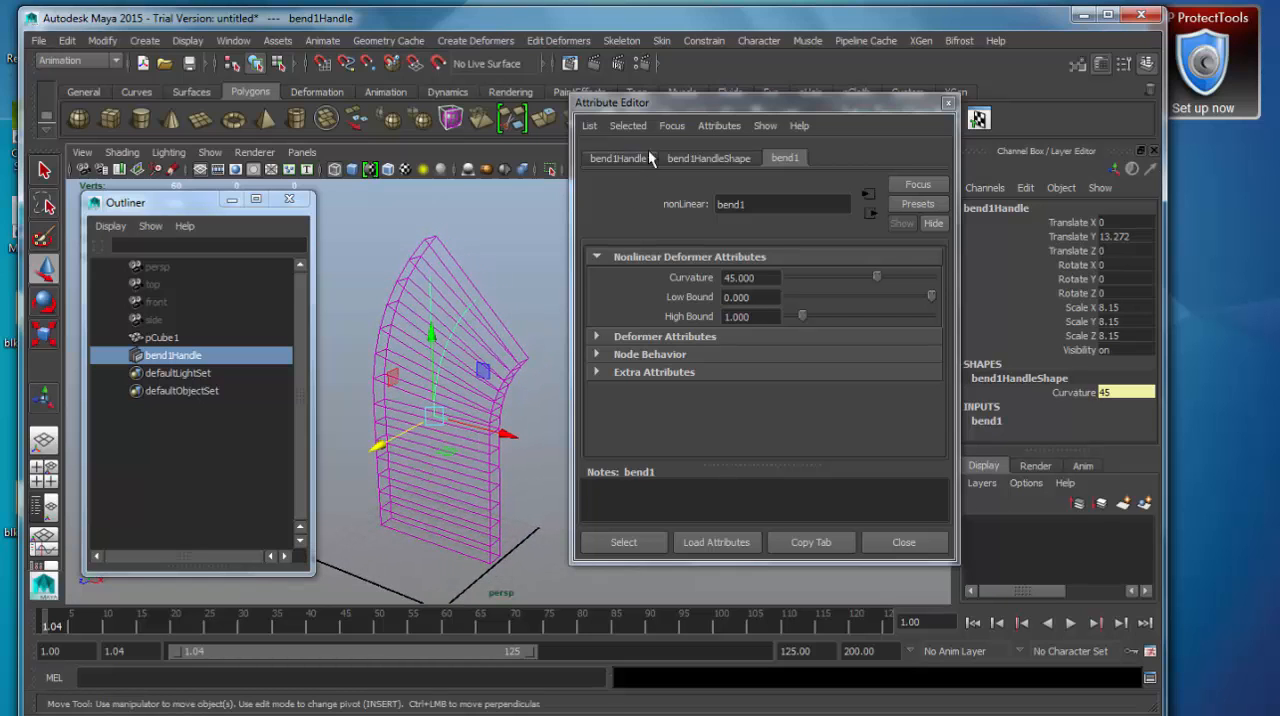
pyautogui.moveTo(692, 106)
pyautogui.mouseDown()
pyautogui.moveTo(689, 118)
pyautogui.moveTo(688, 107)
pyautogui.mouseUp()
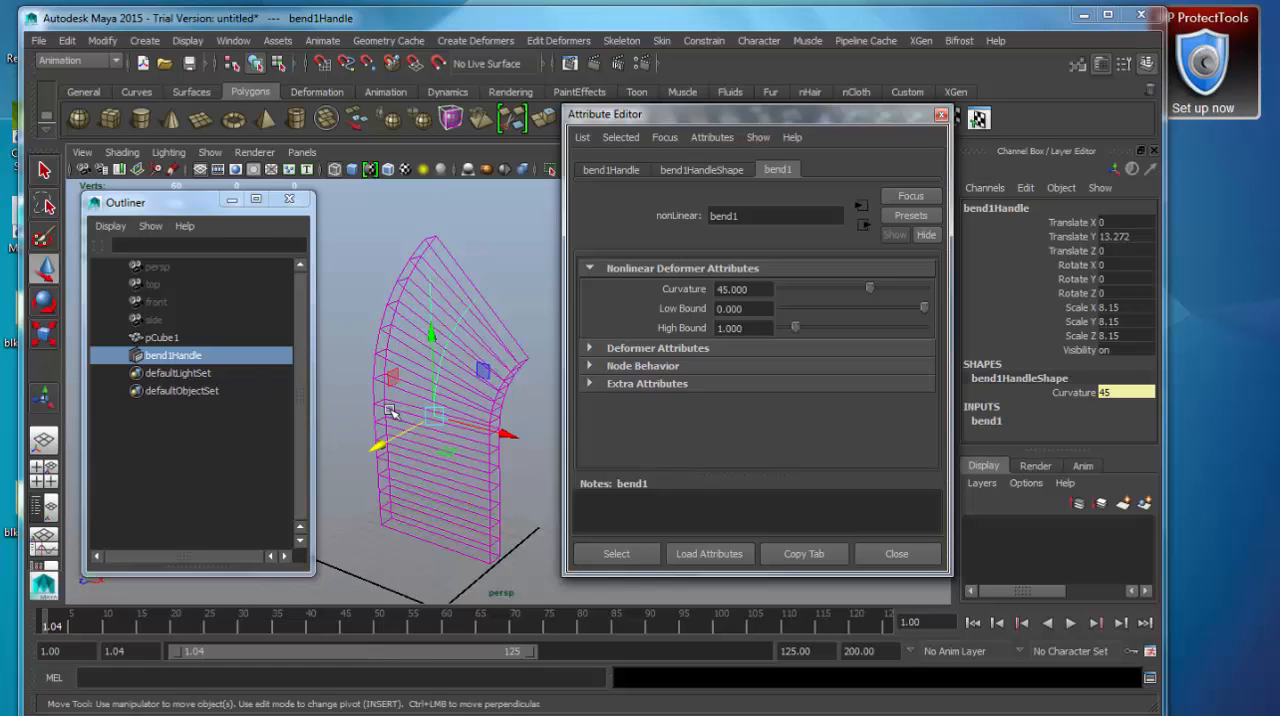
pyautogui.keyDown('alt'); pyautogui.moveTo(404, 374); pyautogui.dragTo(441, 468); pyautogui.keyUp('alt')
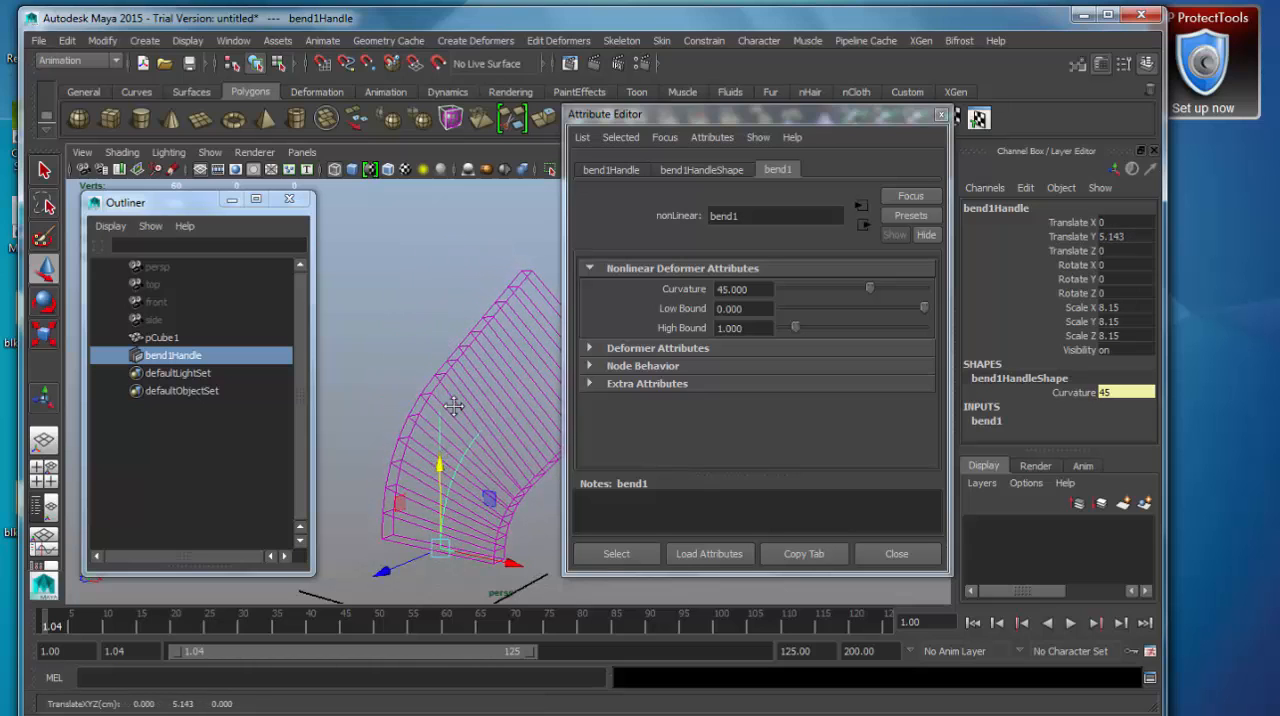
pyautogui.keyDown('alt'); pyautogui.moveTo(454, 406); pyautogui.dragTo(391, 364, button='middle'); pyautogui.keyUp('alt')
pyautogui.scroll(-3, 391, 366)
pyautogui.keyDown('alt'); pyautogui.moveTo(406, 442); pyautogui.dragTo(447, 459); pyautogui.keyUp('alt')
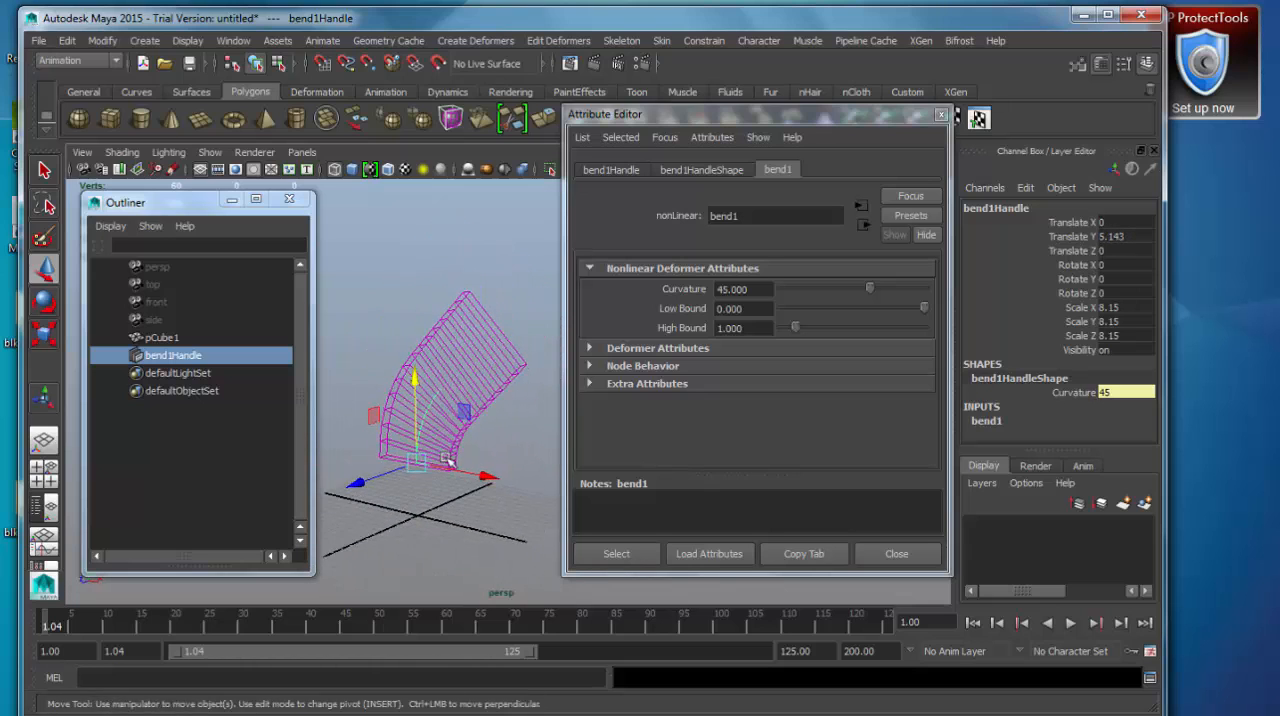
# Scale the bend handle uniformly to about 19.65 in X, Y and Z.
pyautogui.keyDown('alt'); pyautogui.moveTo(467, 454); pyautogui.dragTo(461, 463, button='middle'); pyautogui.keyUp('alt')
pyautogui.moveTo(1084, 311); pyautogui.dragTo(1085, 337)
pyautogui.moveTo(400, 407); pyautogui.dragTo(442, 404, button='middle')
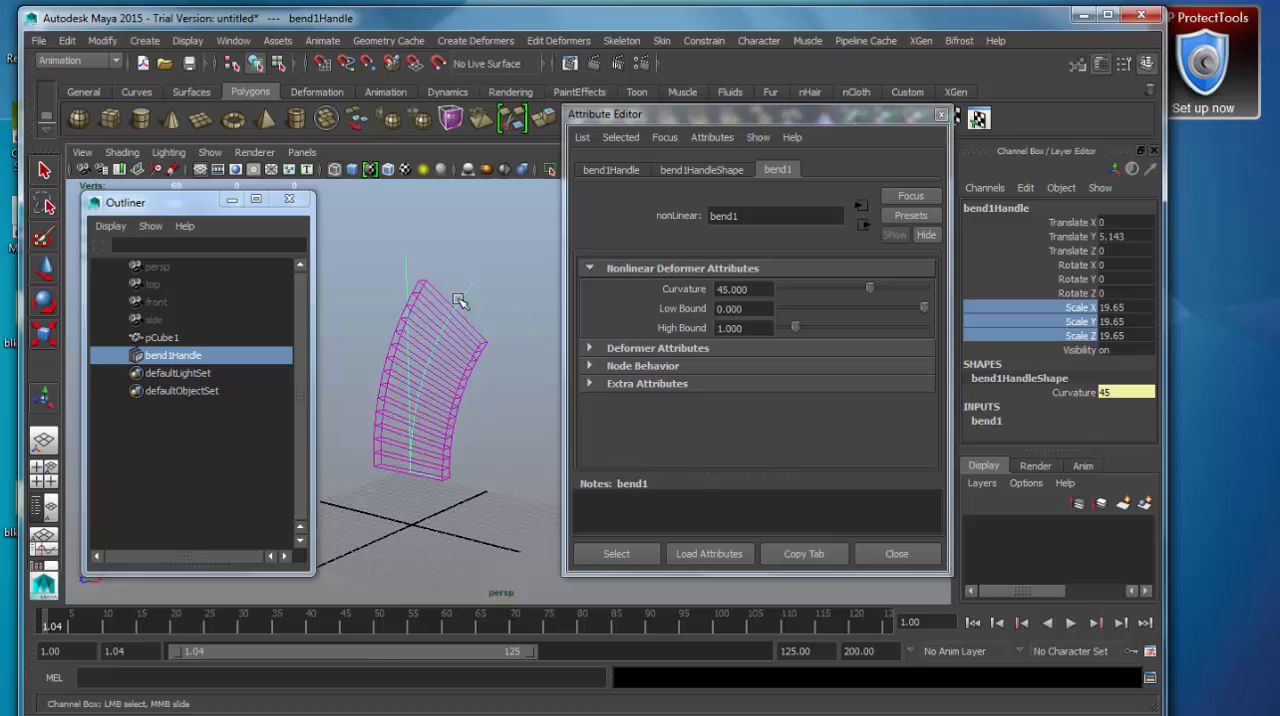
pyautogui.click(388, 248)
pyautogui.click(414, 262)
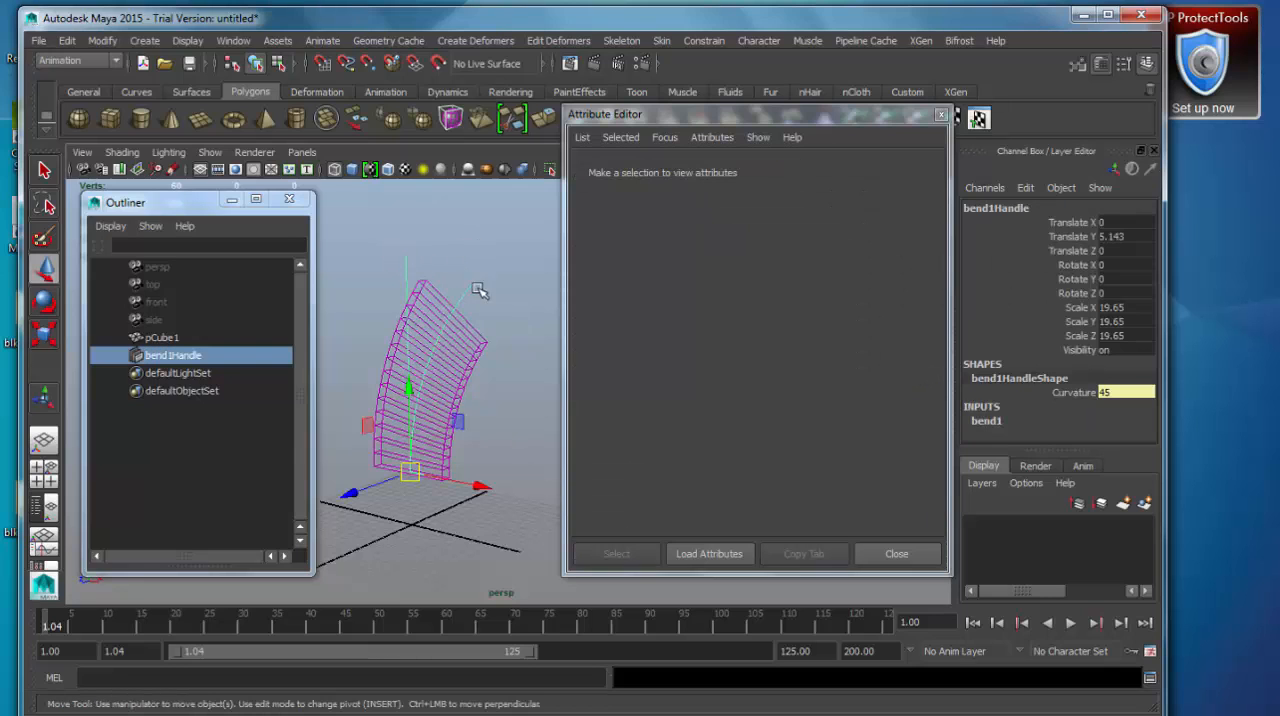
# Try Curvature values of 180, 200 and 360 on the bend deformer.
pyautogui.click(994, 424)
pyautogui.moveTo(1150, 318); pyautogui.dragTo(1152, 410)
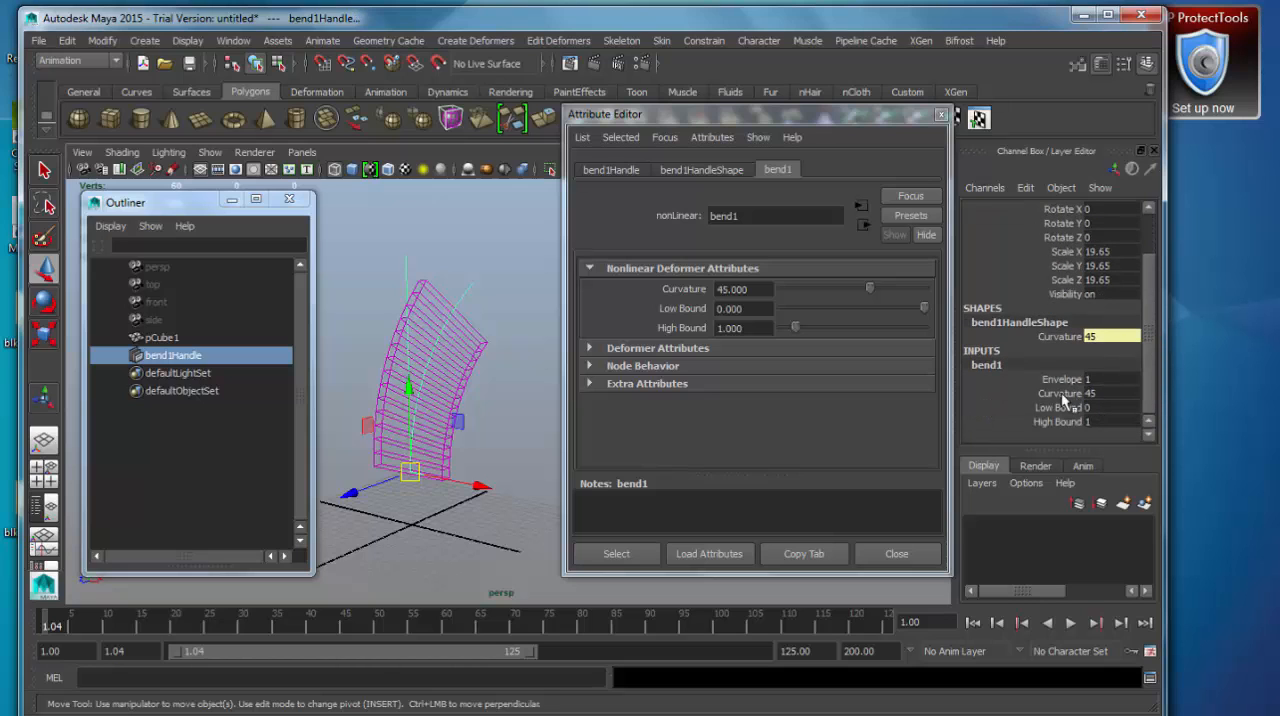
pyautogui.click(1060, 393)
pyautogui.moveTo(482, 434); pyautogui.dragTo(598, 412, button='middle')
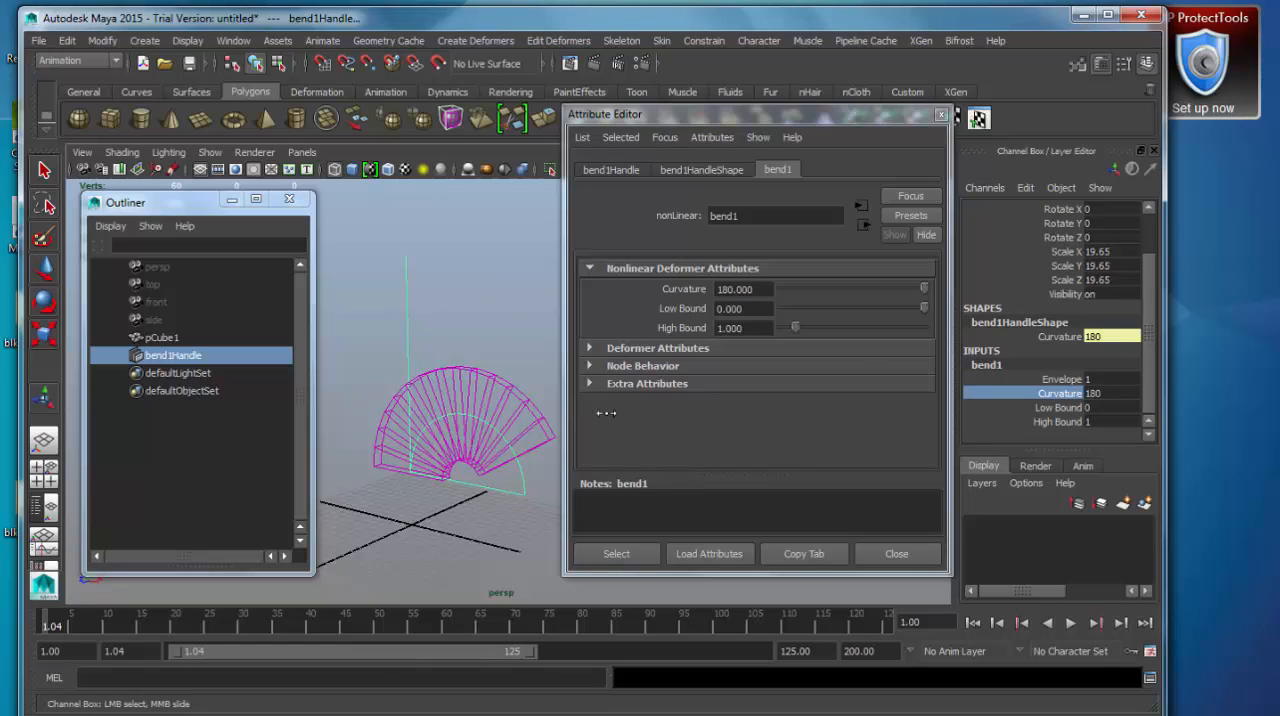
pyautogui.click(1111, 393)
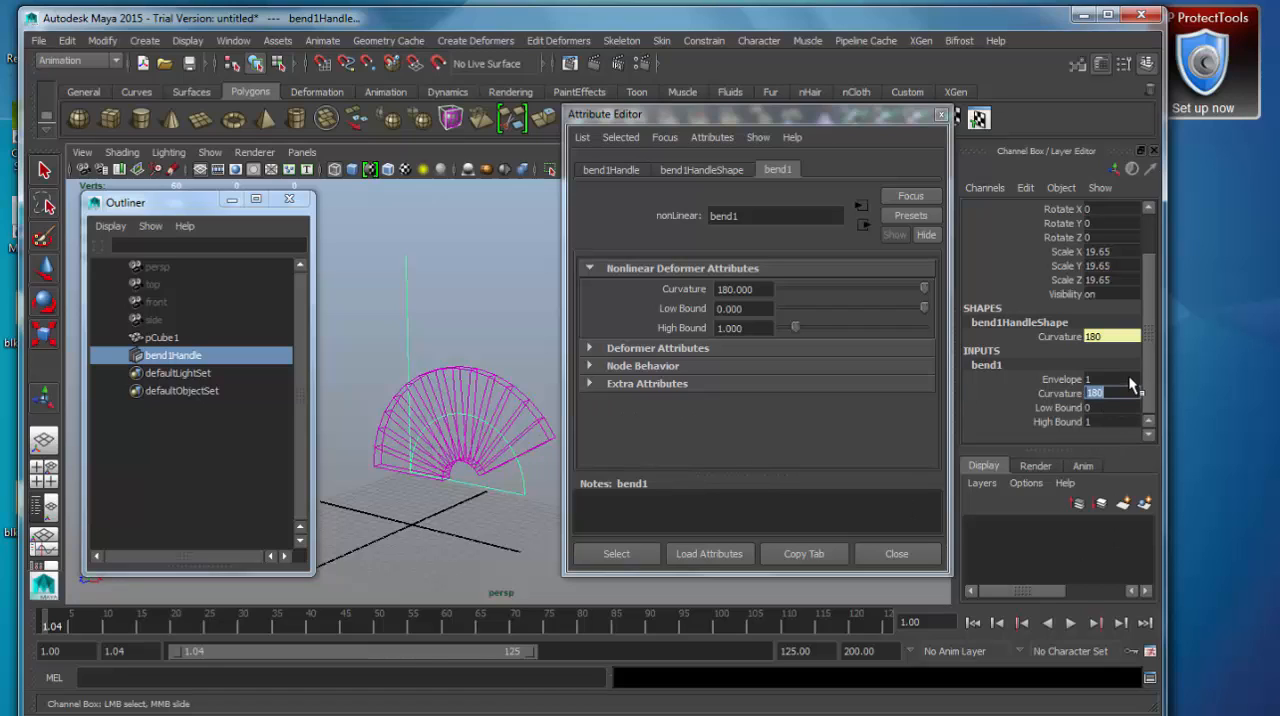
pyautogui.press('Return')
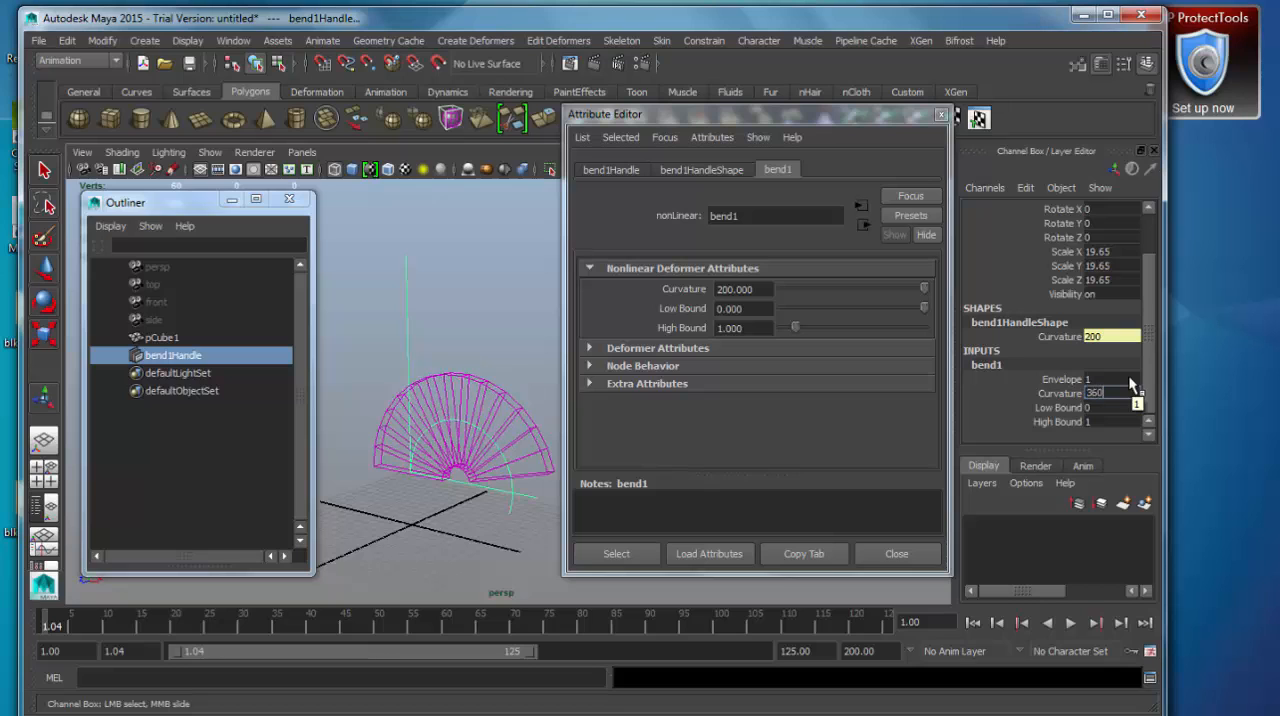
pyautogui.press('Return')
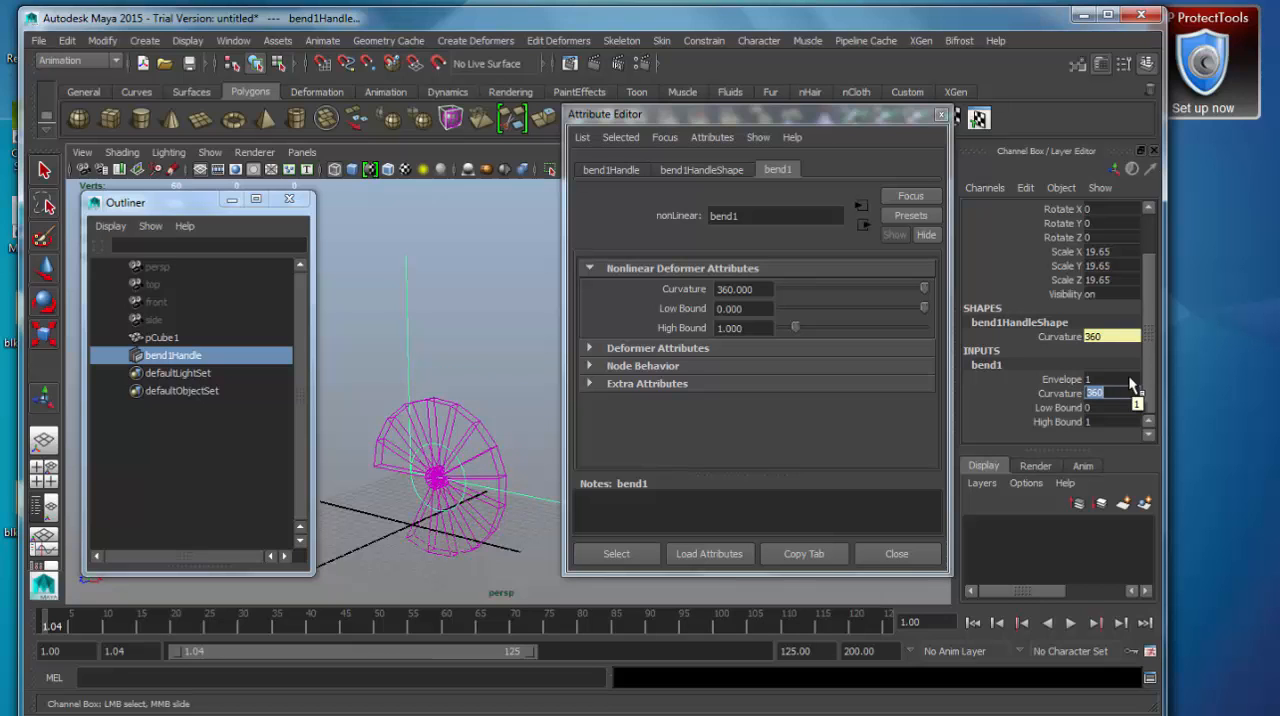
# Show the scene shaded and try rotating the bend handle about 15.8 degrees around X.
pyautogui.keyDown('alt'); pyautogui.moveTo(469, 472); pyautogui.dragTo(483, 507); pyautogui.keyUp('alt')
pyautogui.press('e')
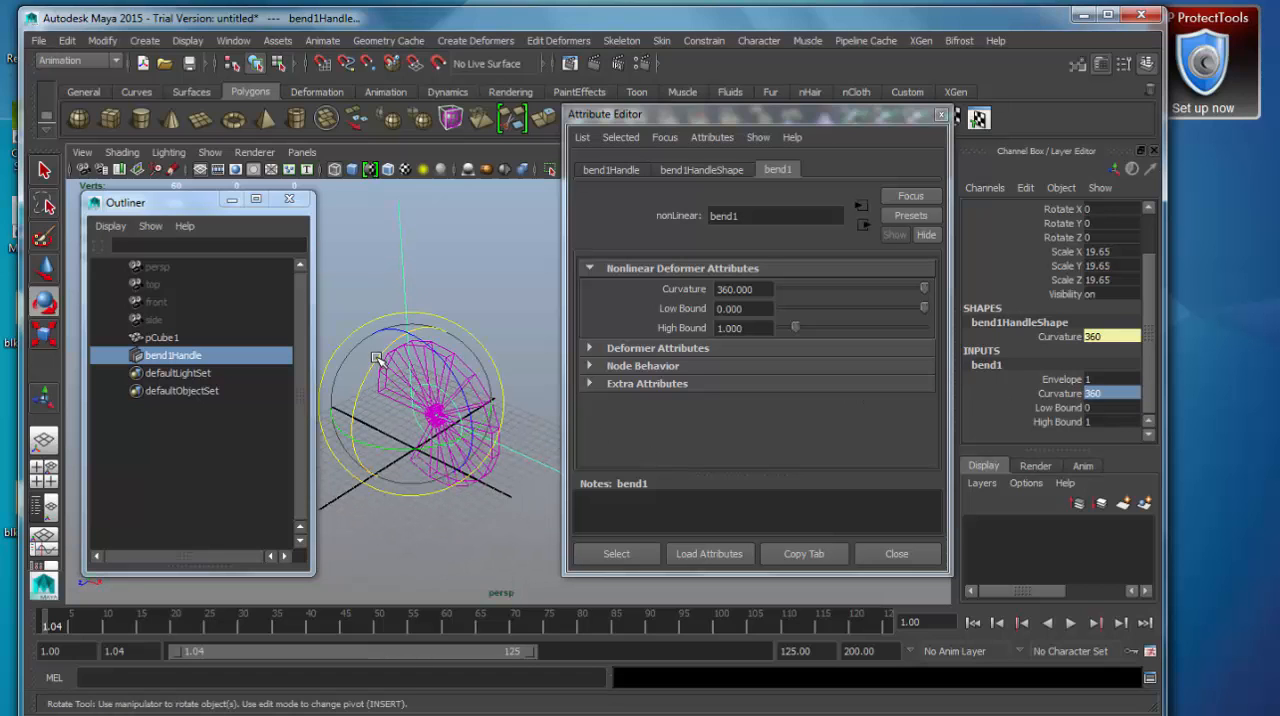
pyautogui.moveTo(380, 362); pyautogui.dragTo(367, 380)
pyautogui.moveTo(488, 477)
pyautogui.keyDown('alt'); pyautogui.mouseDown()
pyautogui.moveTo(329, 437)
pyautogui.moveTo(423, 514)
pyautogui.moveTo(395, 515)
pyautogui.moveTo(391, 443)
pyautogui.moveTo(354, 429)
pyautogui.moveTo(396, 450)
pyautogui.moveTo(580, 340)
pyautogui.moveTo(560, 380)
pyautogui.moveTo(625, 370)
pyautogui.moveTo(520, 467)
pyautogui.moveTo(540, 321)
pyautogui.moveTo(578, 390)
pyautogui.mouseUp(); pyautogui.keyUp('alt')
pyautogui.press('5')
pyautogui.keyDown('alt'); pyautogui.moveTo(461, 436); pyautogui.dragTo(499, 415, button='middle'); pyautogui.keyUp('alt')
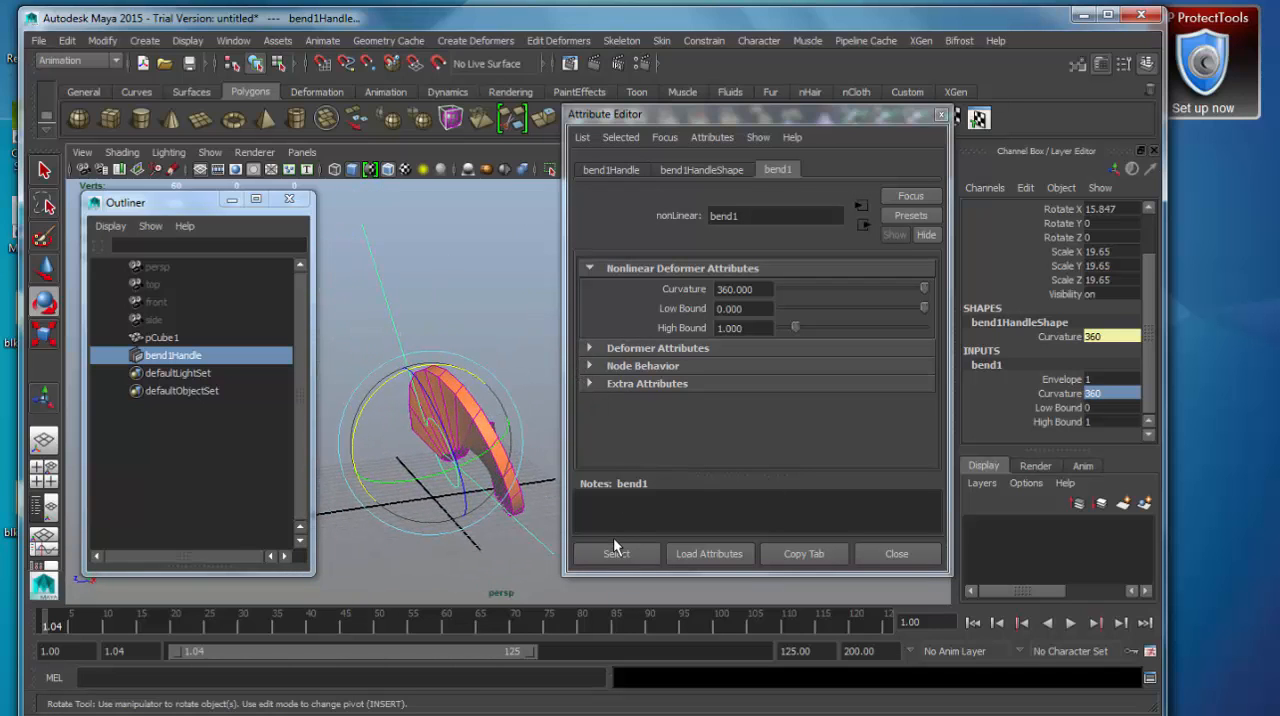
# Undo the handle rotation and the Curvature tests, back to a Curvature of 45.
pyautogui.hotkey('ctrl', 'z')
pyautogui.hotkey('ctrl', 'z')
pyautogui.hotkey('ctrl', 'z')
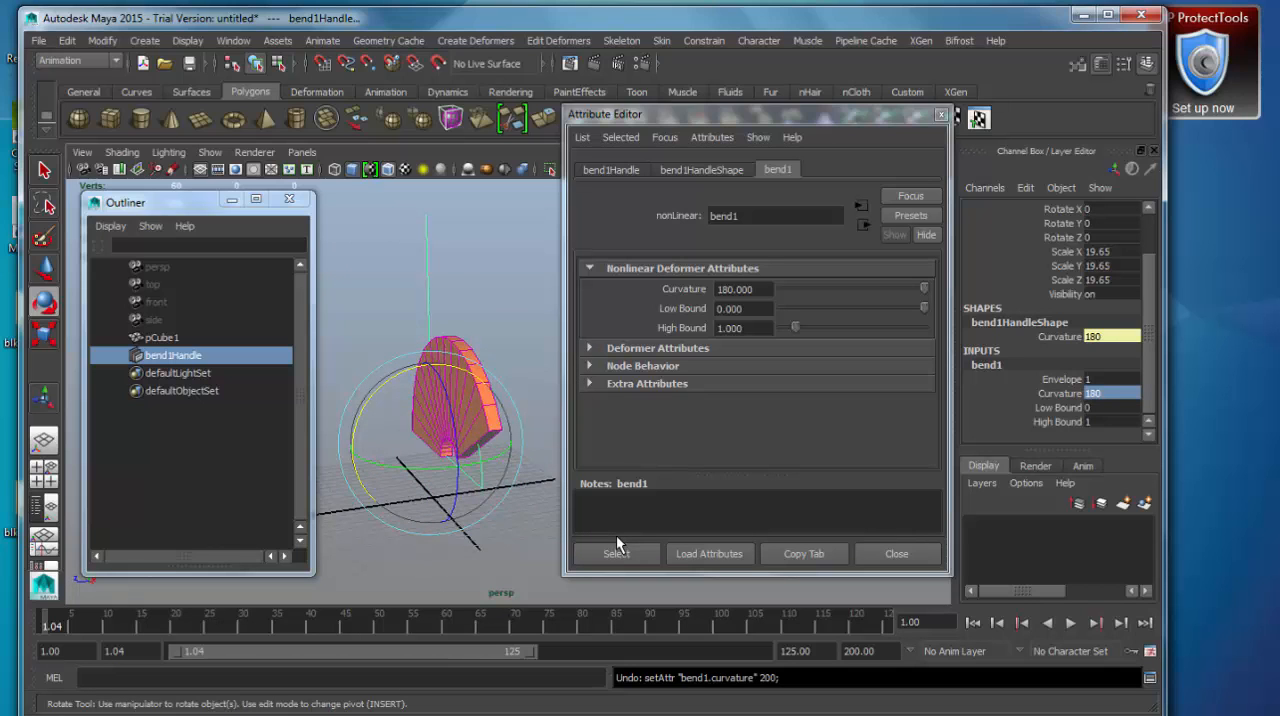
pyautogui.hotkey('ctrl', 'z')
pyautogui.keyDown('alt'); pyautogui.moveTo(420, 545); pyautogui.dragTo(507, 478); pyautogui.keyUp('alt')
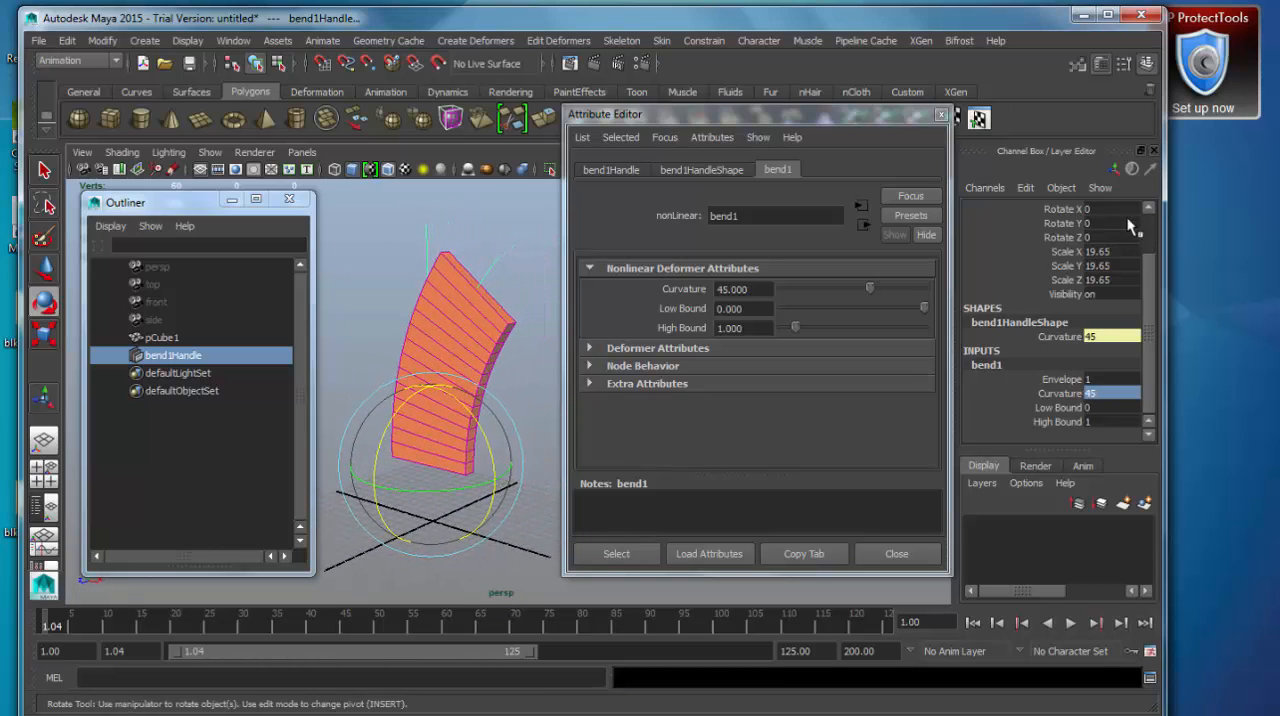
# Set the bend deformer's Envelope to 0 to switch off its effect on the box.
pyautogui.click(1104, 381)
pyautogui.press('Return')
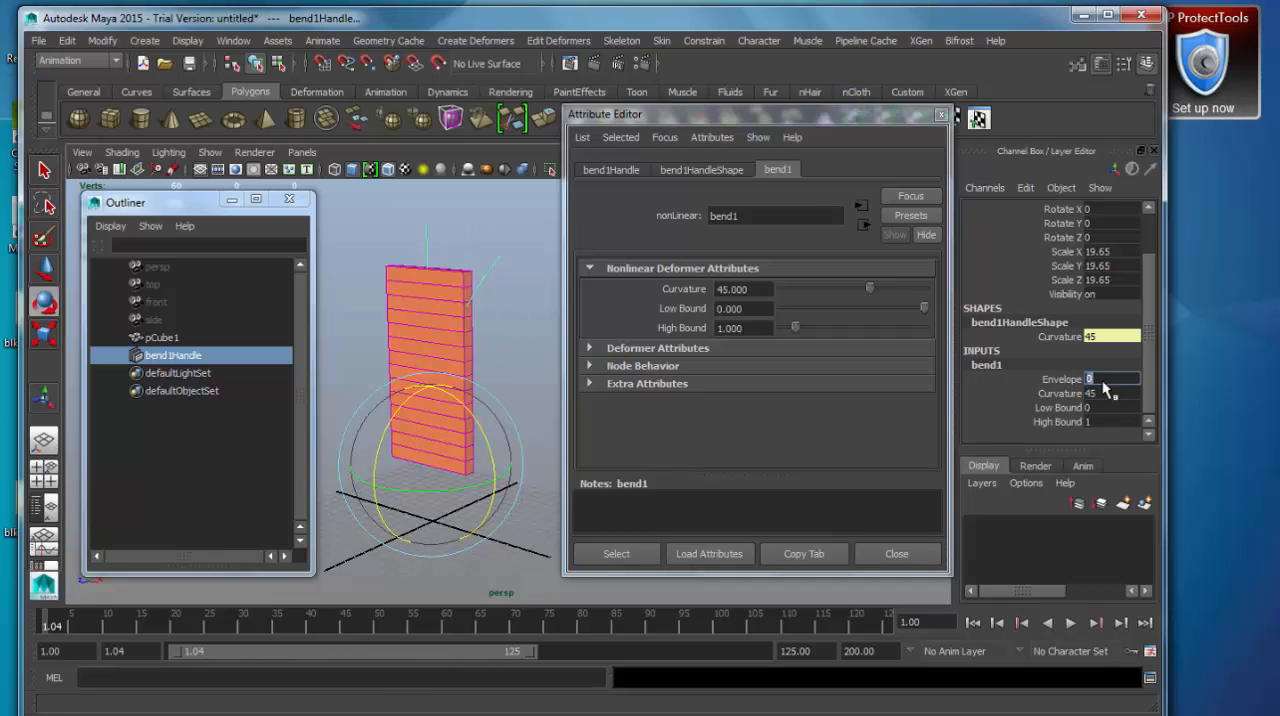
pyautogui.moveTo(887, 117); pyautogui.dragTo(895, 119)
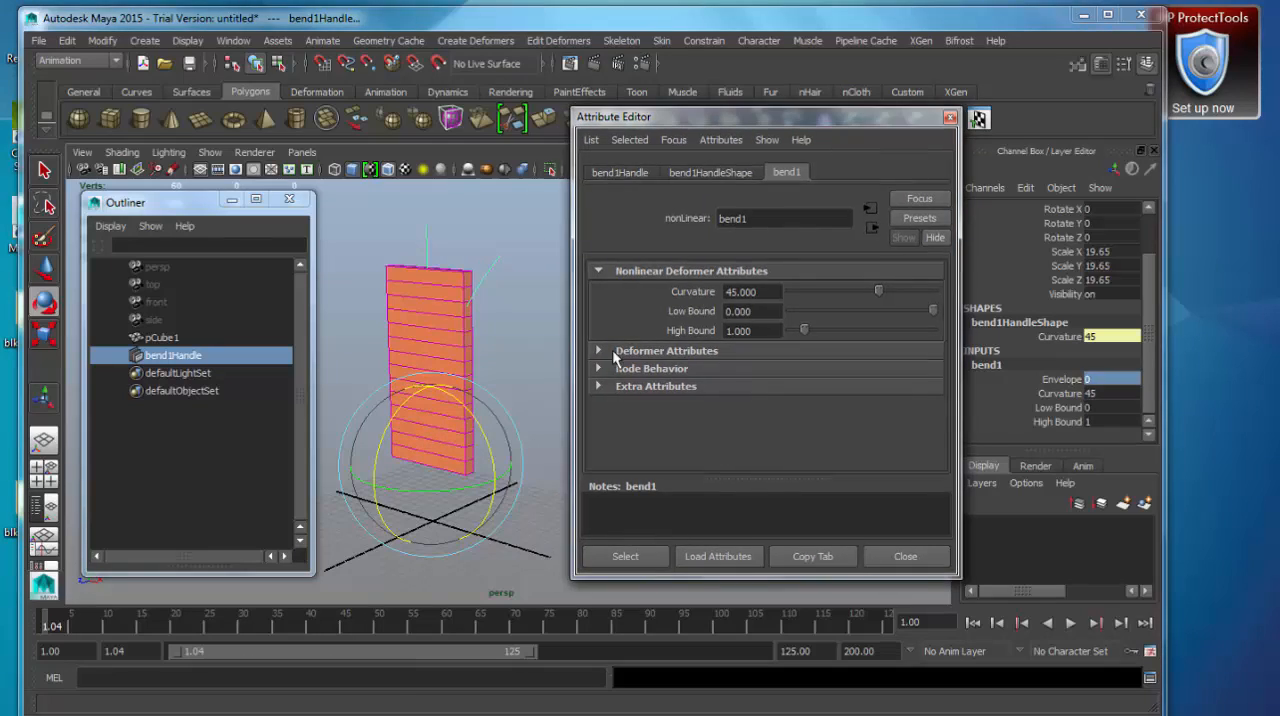
# Select the subdivided box and create a Twist nonlinear deformer with Low bound -1, High bound 1 and both angles 0.
pyautogui.click(496, 338)
pyautogui.click(468, 334)
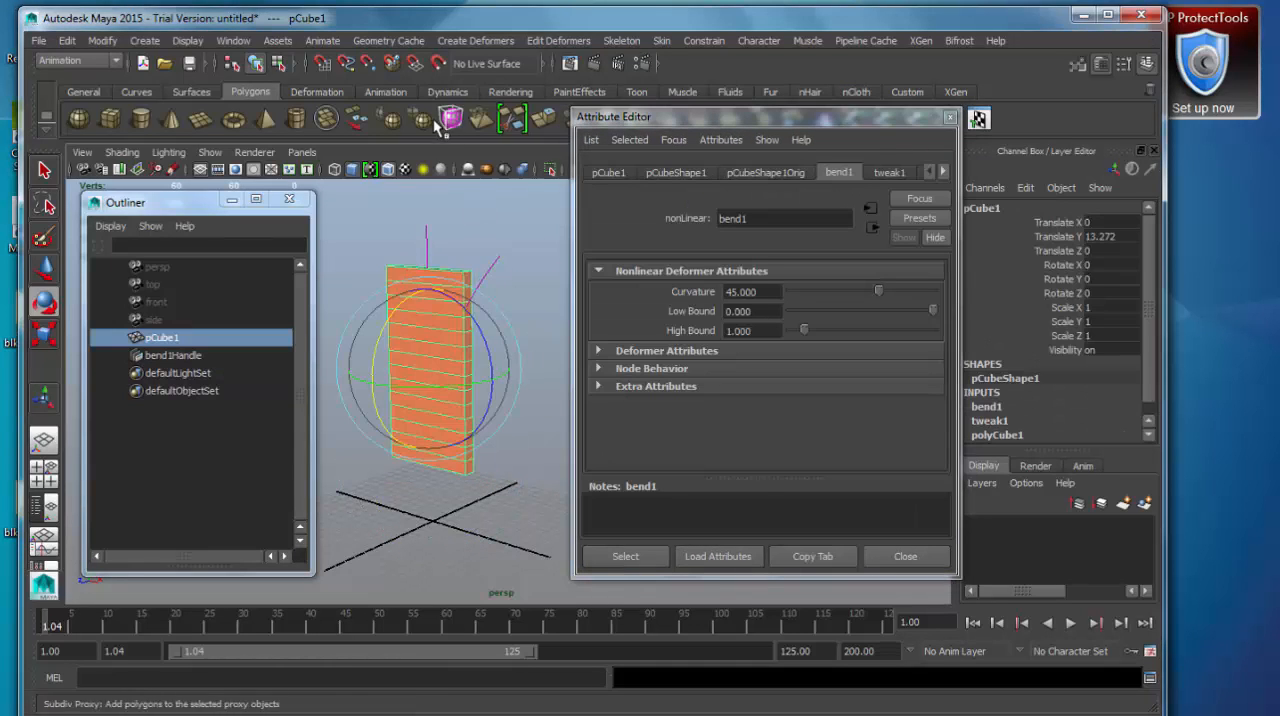
pyautogui.click(484, 39)
pyautogui.moveTo(533, 180)
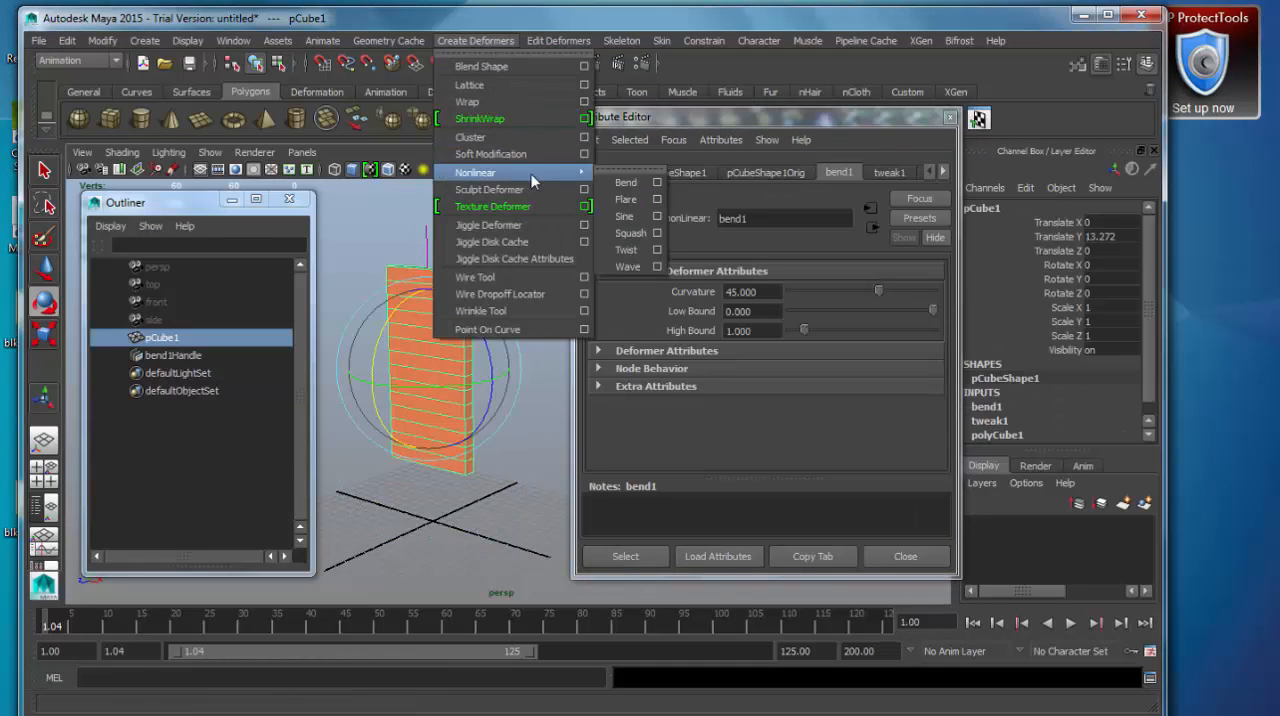
pyautogui.click(658, 250)
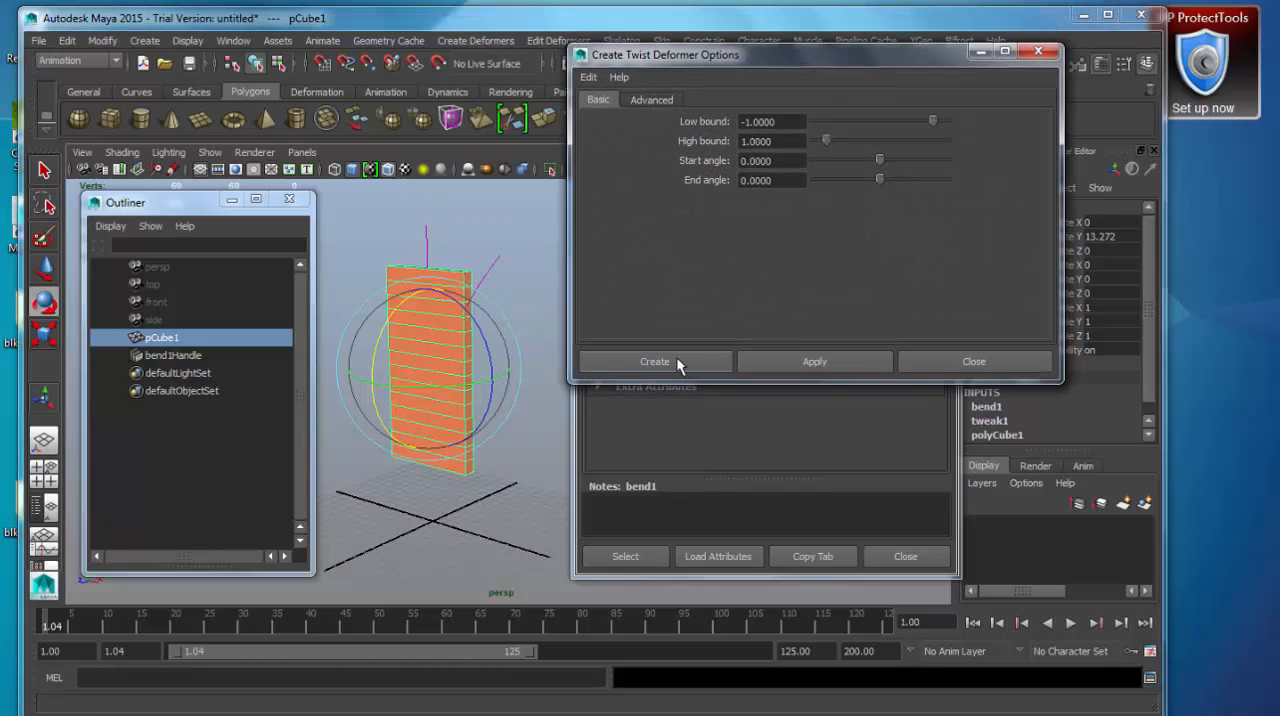
pyautogui.click(676, 356)
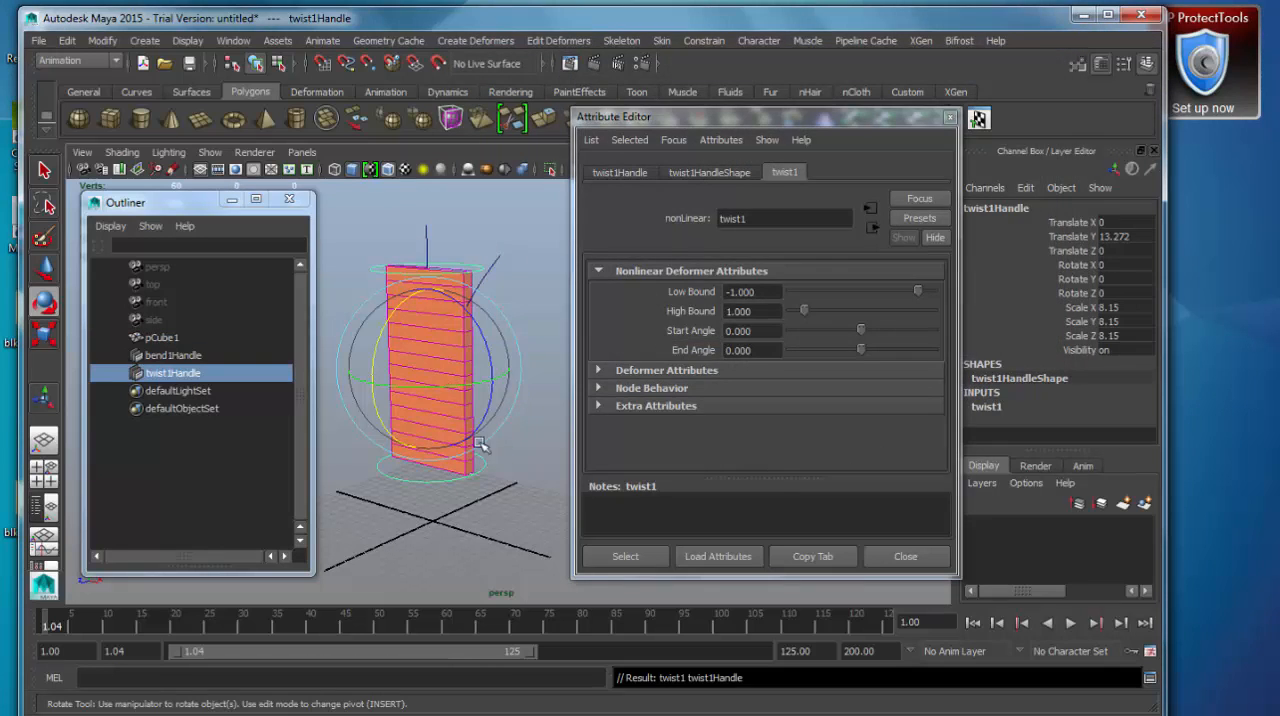
# Display the scene in wireframe and view the twist handle around the box from a raised angle.
pyautogui.keyDown('alt'); pyautogui.moveTo(433, 430); pyautogui.dragTo(435, 459, button='middle'); pyautogui.keyUp('alt')
pyautogui.press('4')
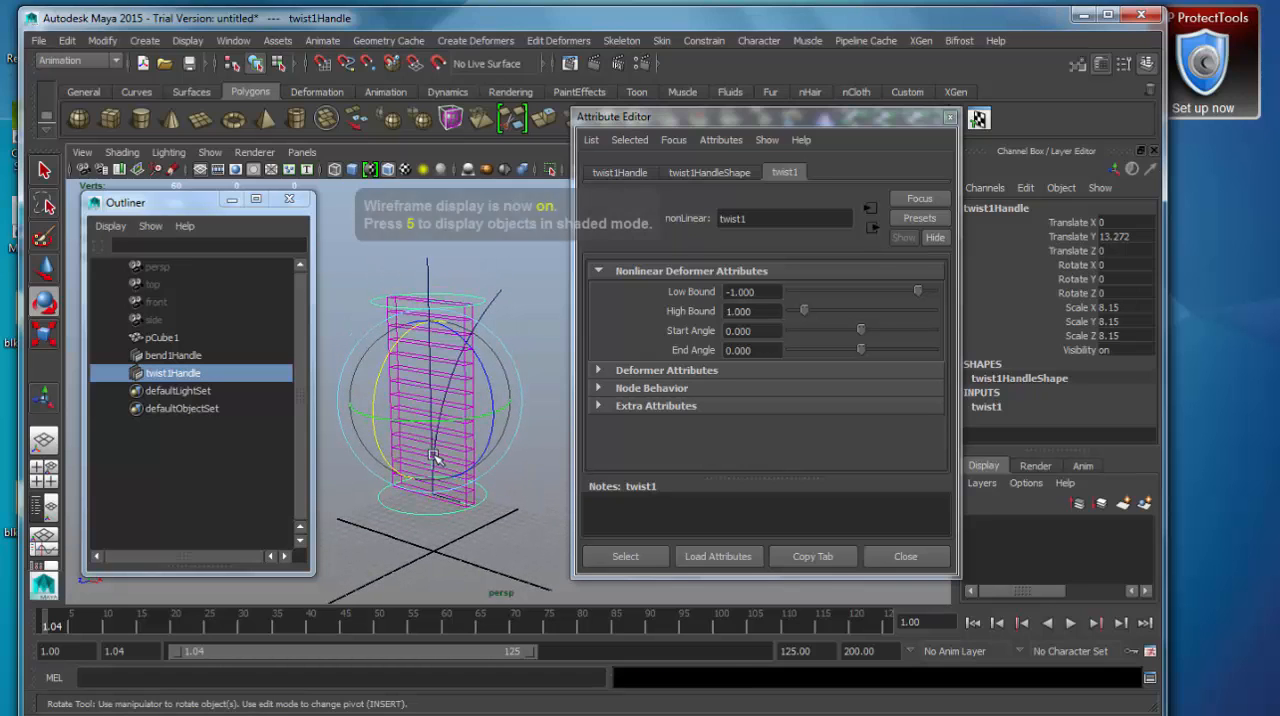
pyautogui.scroll(5, 432, 442)
pyautogui.keyDown('alt'); pyautogui.moveTo(437, 480); pyautogui.dragTo(474, 465, button='middle'); pyautogui.keyUp('alt')
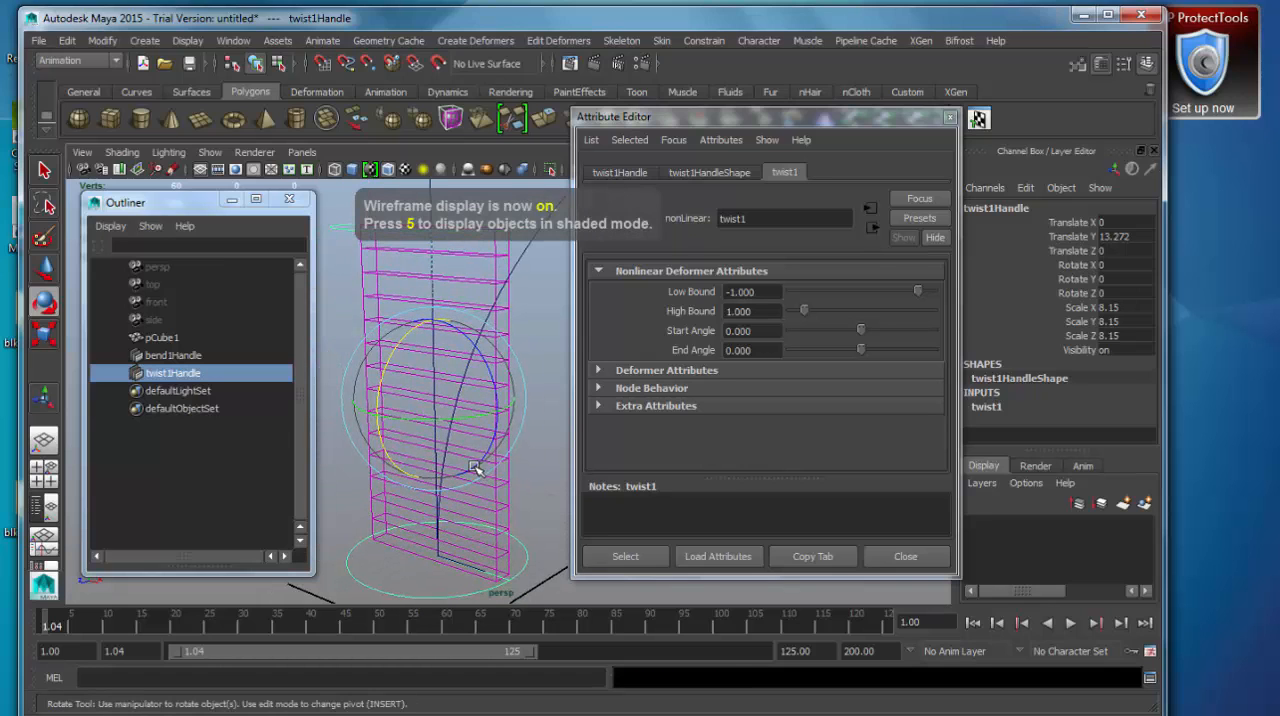
pyautogui.scroll(-2, 474, 465)
pyautogui.keyDown('alt'); pyautogui.moveTo(479, 450); pyautogui.dragTo(515, 440); pyautogui.keyUp('alt')
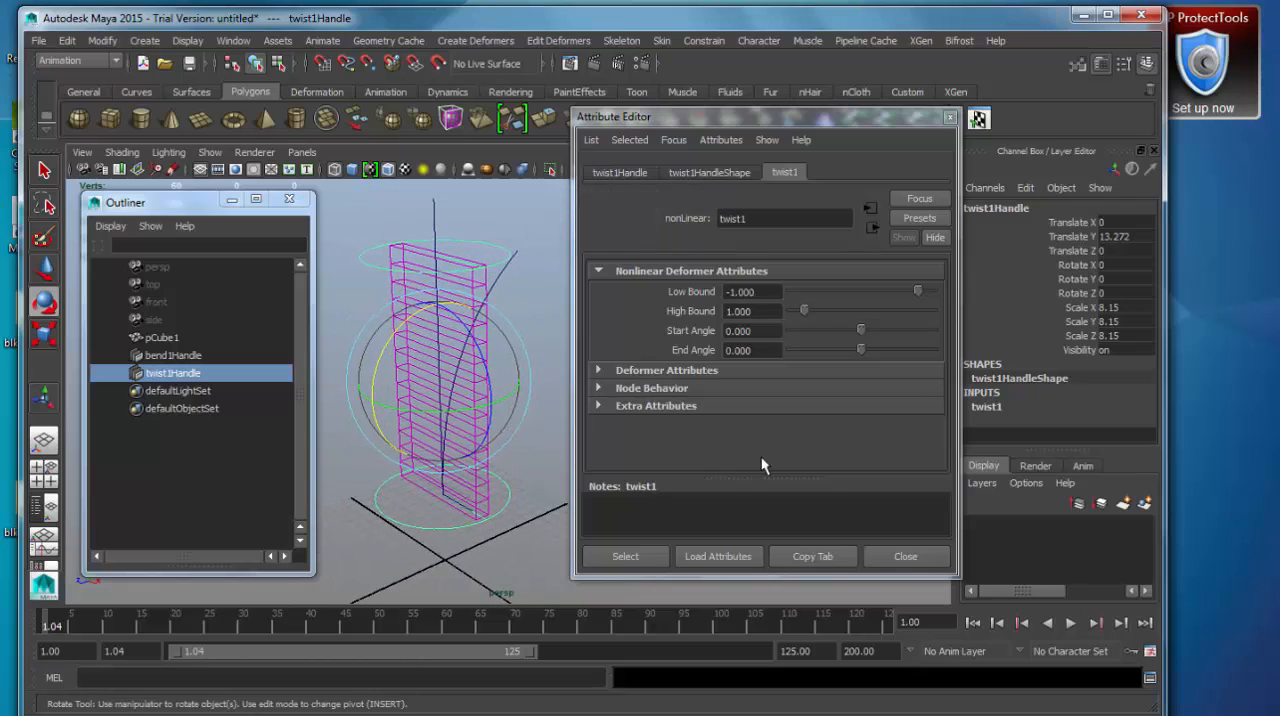
# Expand the twist deformer's input attributes and set its End Angle to about -107.7.
pyautogui.click(1005, 410)
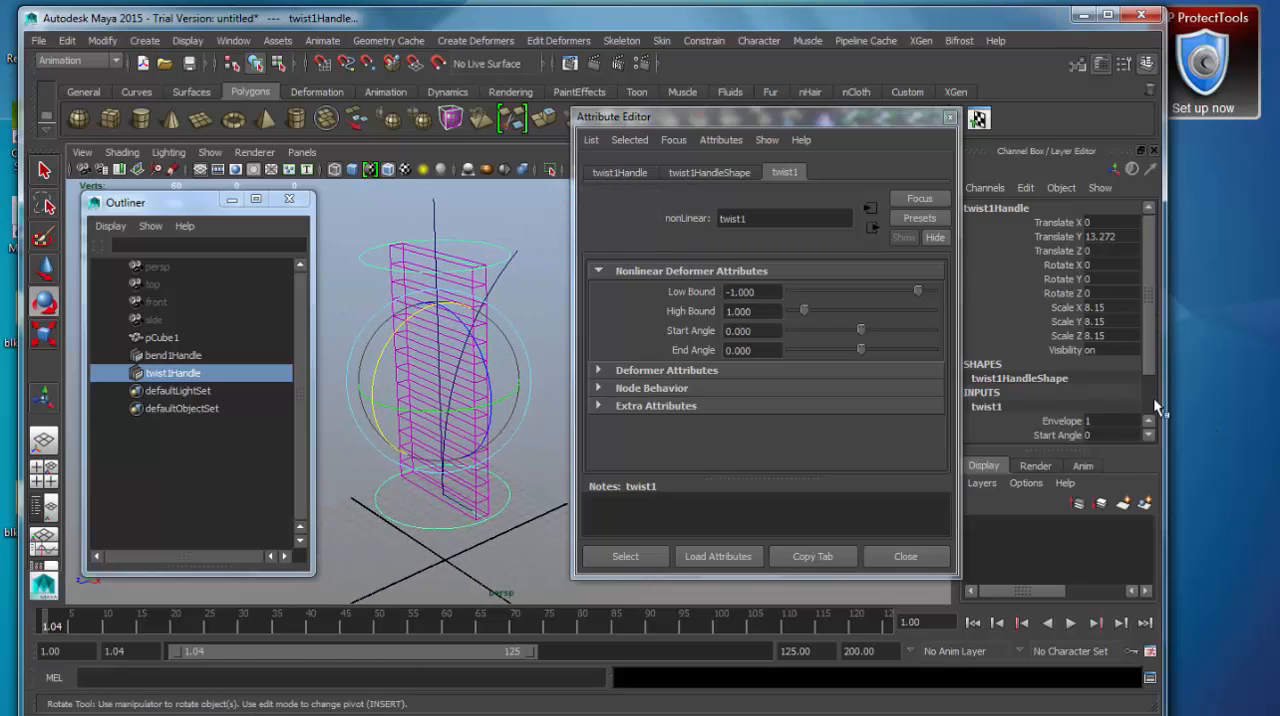
pyautogui.scroll(-2, 1153, 400)
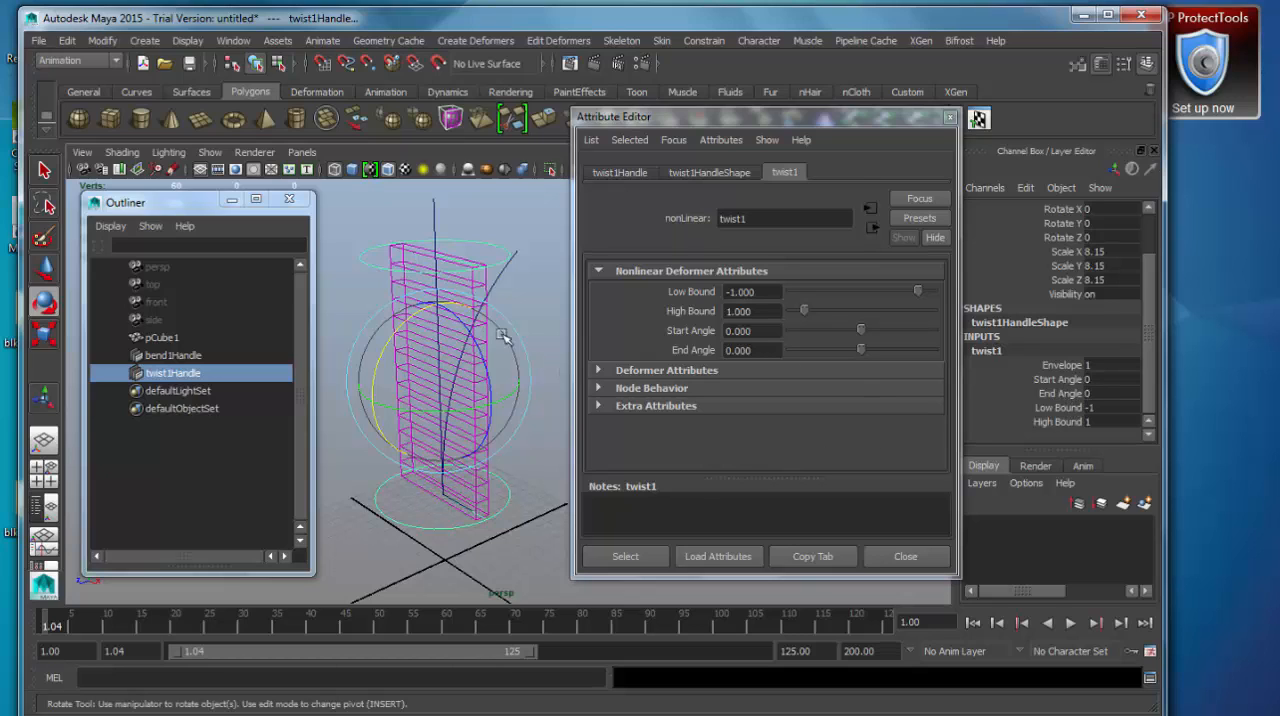
pyautogui.click(1042, 394)
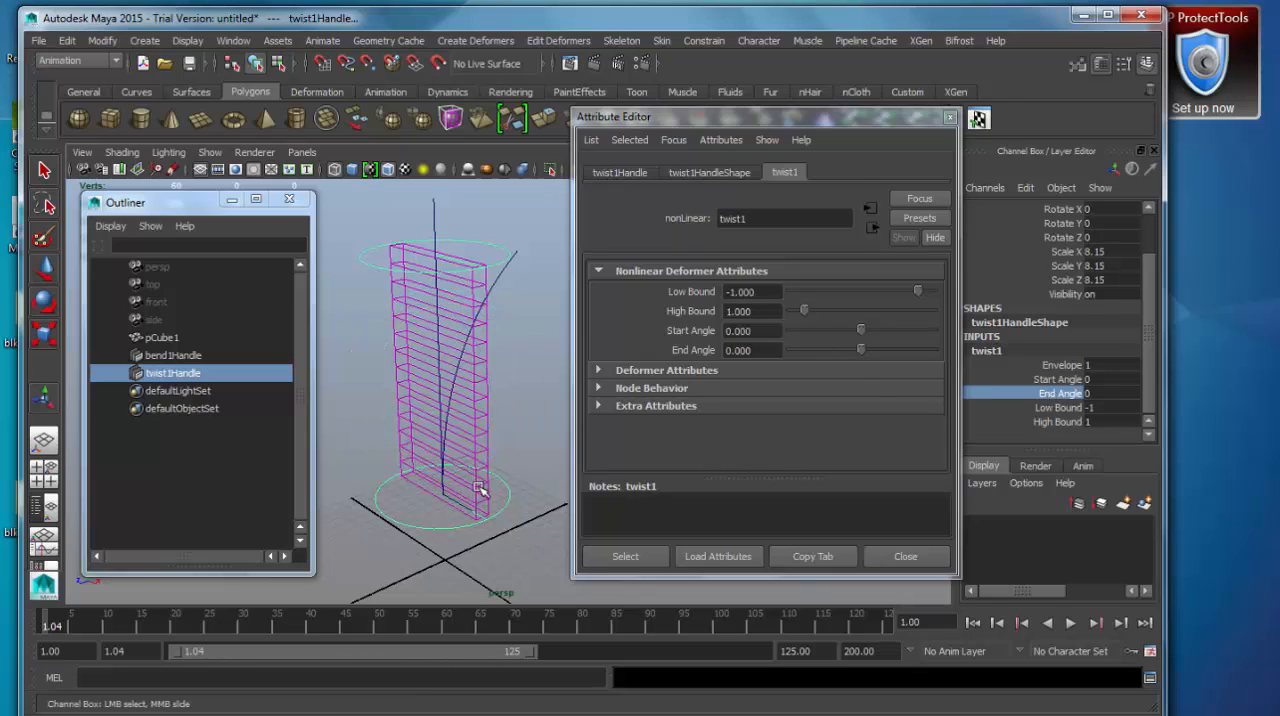
pyautogui.moveTo(479, 489); pyautogui.dragTo(365, 517, button='middle')
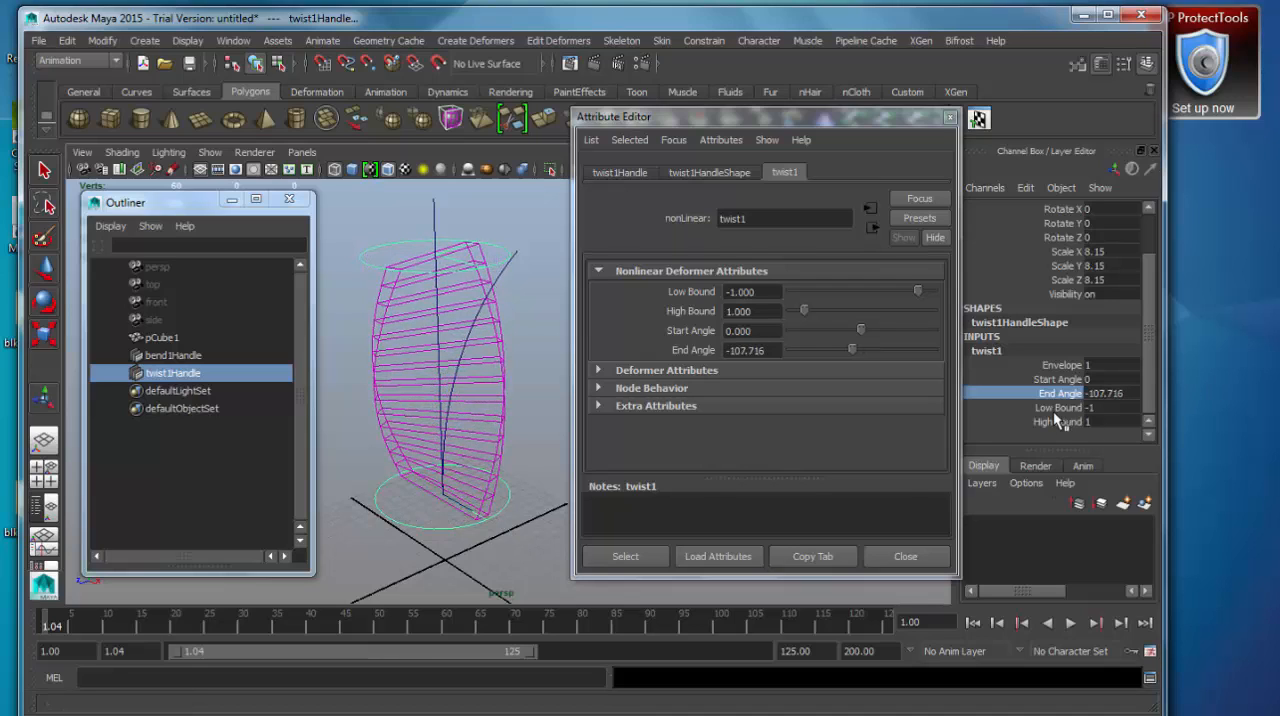
# Try a Low Bound of 0 on the twist deformer and restore it to -1.
pyautogui.click(1123, 410)
pyautogui.write('0')
pyautogui.press('Return')
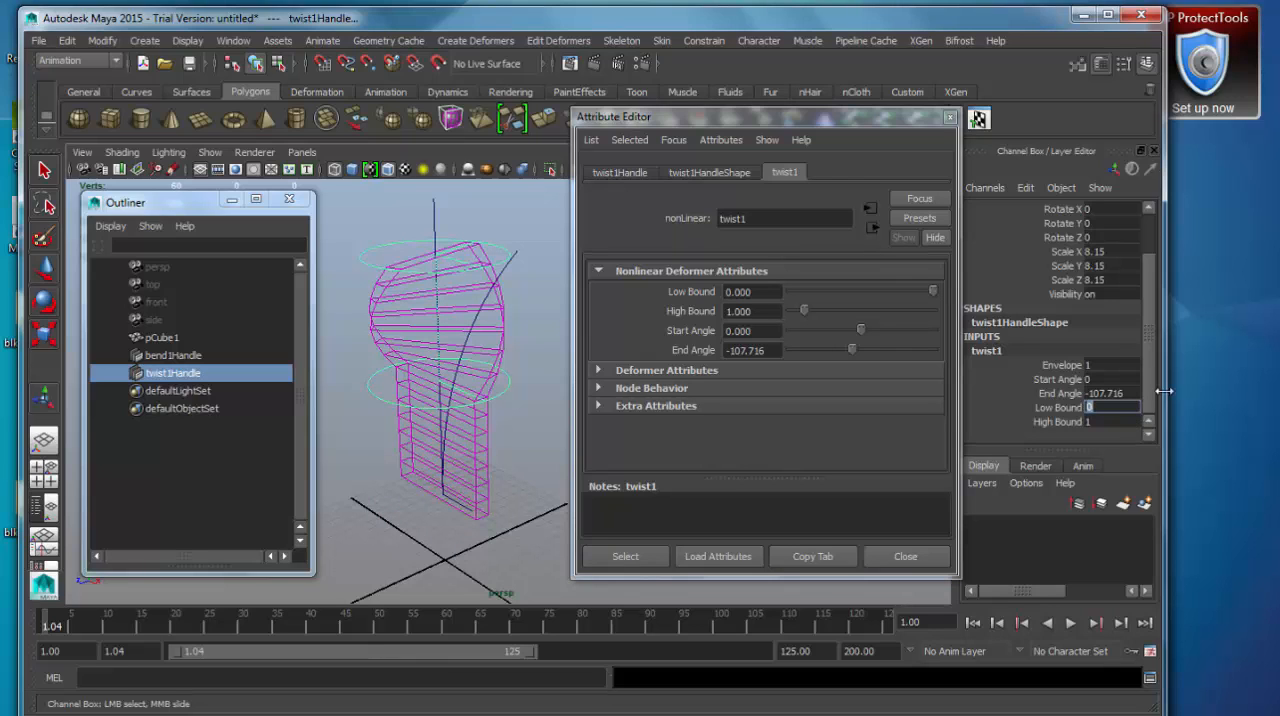
pyautogui.moveTo(460, 410)
pyautogui.keyDown('alt'); pyautogui.mouseDown()
pyautogui.moveTo(457, 451)
pyautogui.moveTo(478, 450)
pyautogui.moveTo(448, 412)
pyautogui.mouseUp(); pyautogui.keyUp('alt')
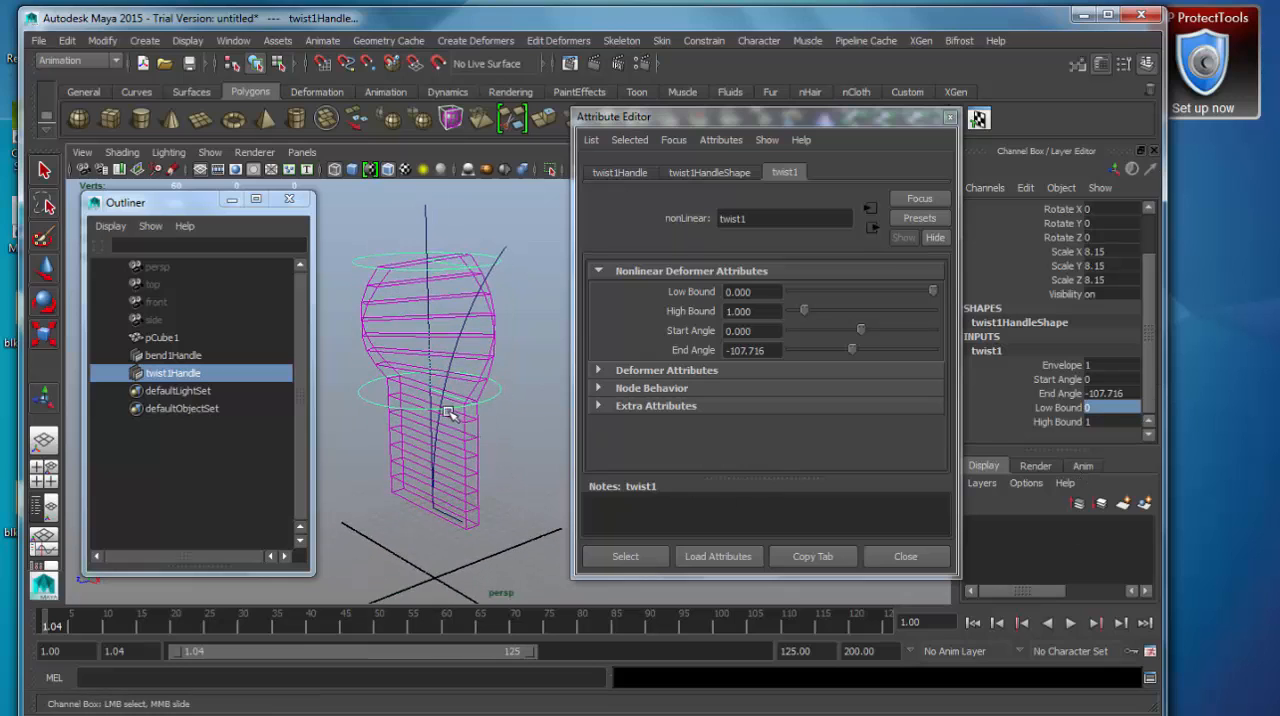
pyautogui.click(1108, 408)
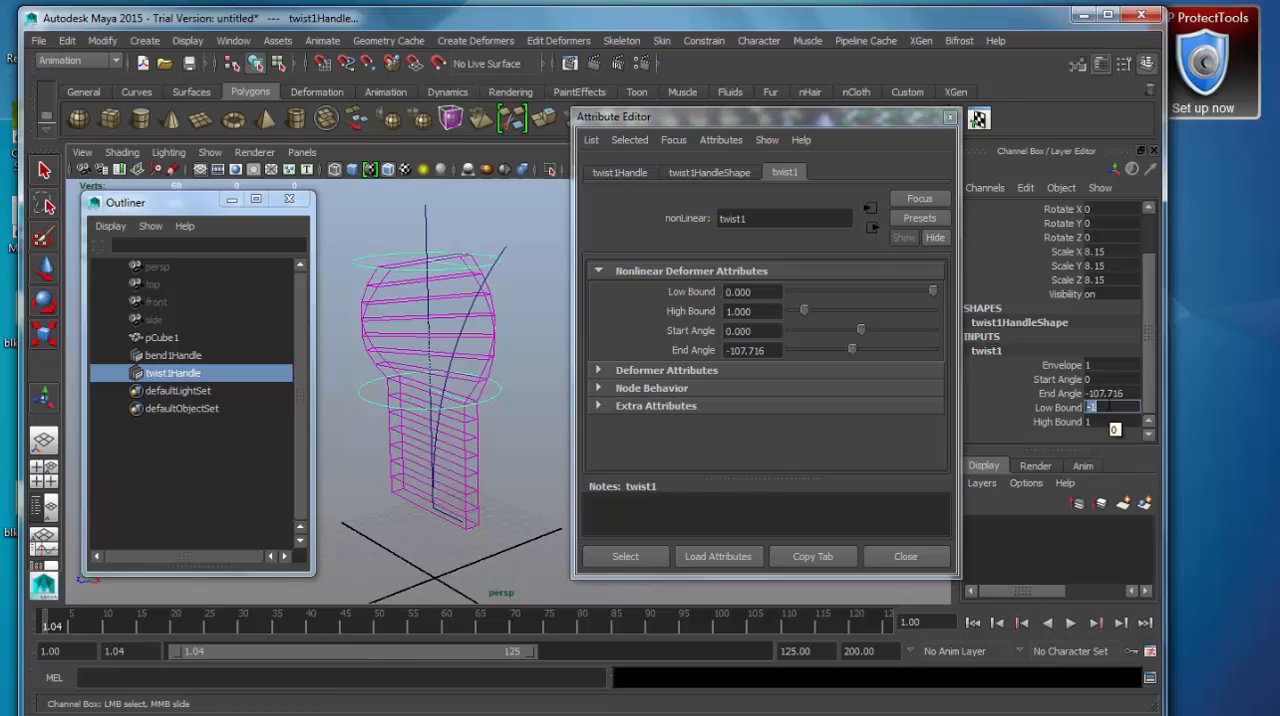
pyautogui.press('Return')
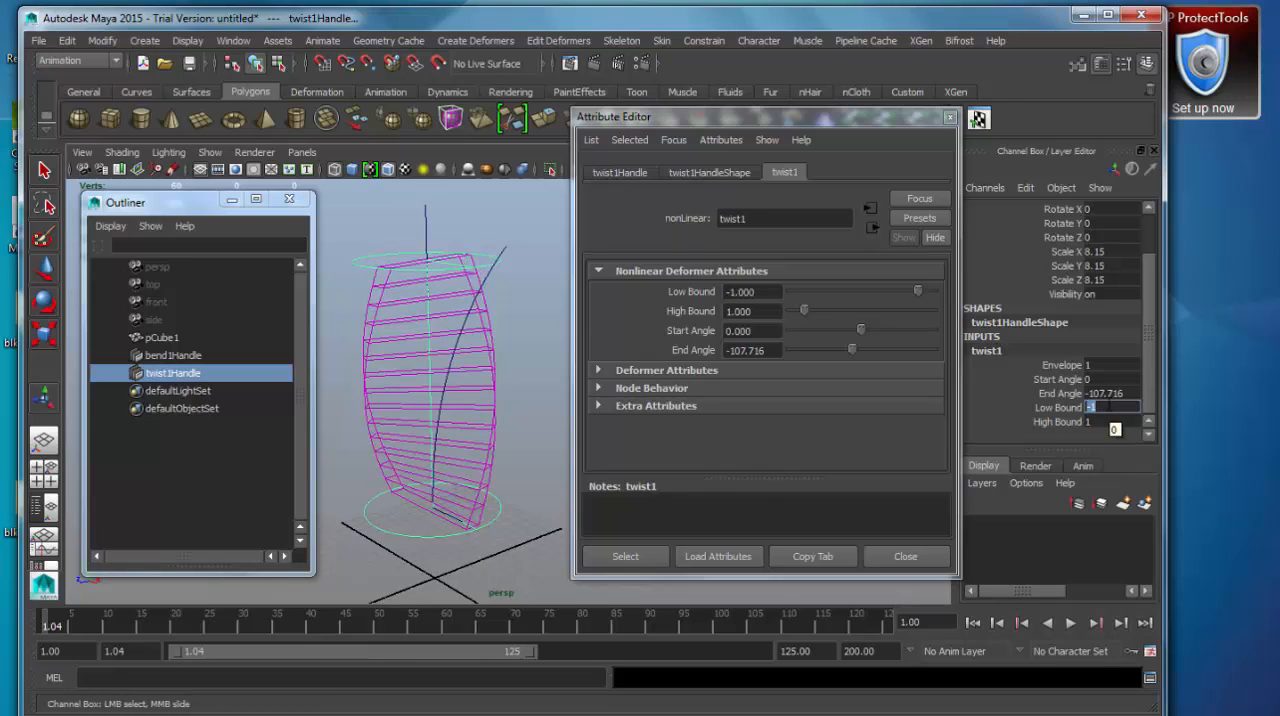
# Increase the twist on the box by setting the End Angle to about -186.8.
pyautogui.click(1070, 394)
pyautogui.moveTo(452, 487); pyautogui.dragTo(375, 516, button='middle')
pyautogui.keyDown('alt'); pyautogui.moveTo(486, 436); pyautogui.dragTo(477, 485); pyautogui.keyUp('alt')
pyautogui.keyDown('alt'); pyautogui.moveTo(477, 485); pyautogui.dragTo(462, 465, button='middle'); pyautogui.keyUp('alt')
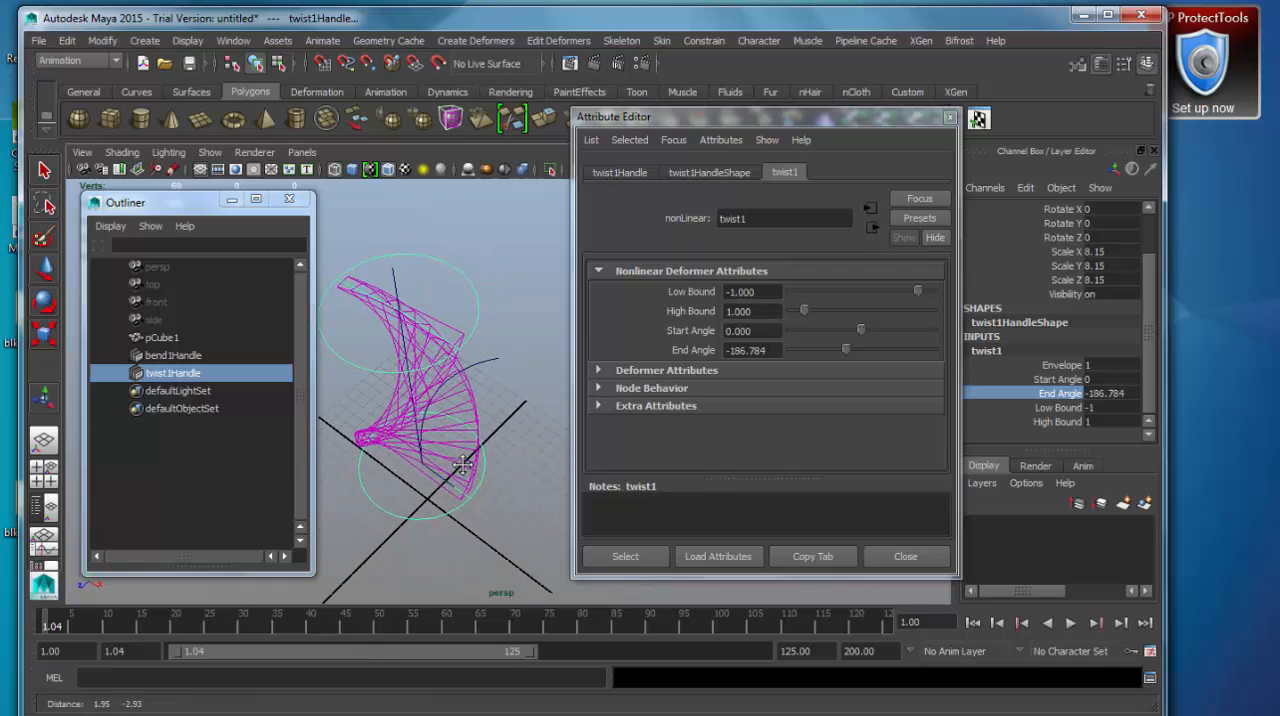
# Move the twist handle sideways off the box along its X axis to form a spiral and close the Attribute Editor.
pyautogui.keyDown('alt'); pyautogui.moveTo(462, 465); pyautogui.dragTo(578, 513); pyautogui.keyUp('alt')
pyautogui.press('w')
pyautogui.keyDown('alt'); pyautogui.moveTo(475, 518); pyautogui.dragTo(465, 390); pyautogui.keyUp('alt')
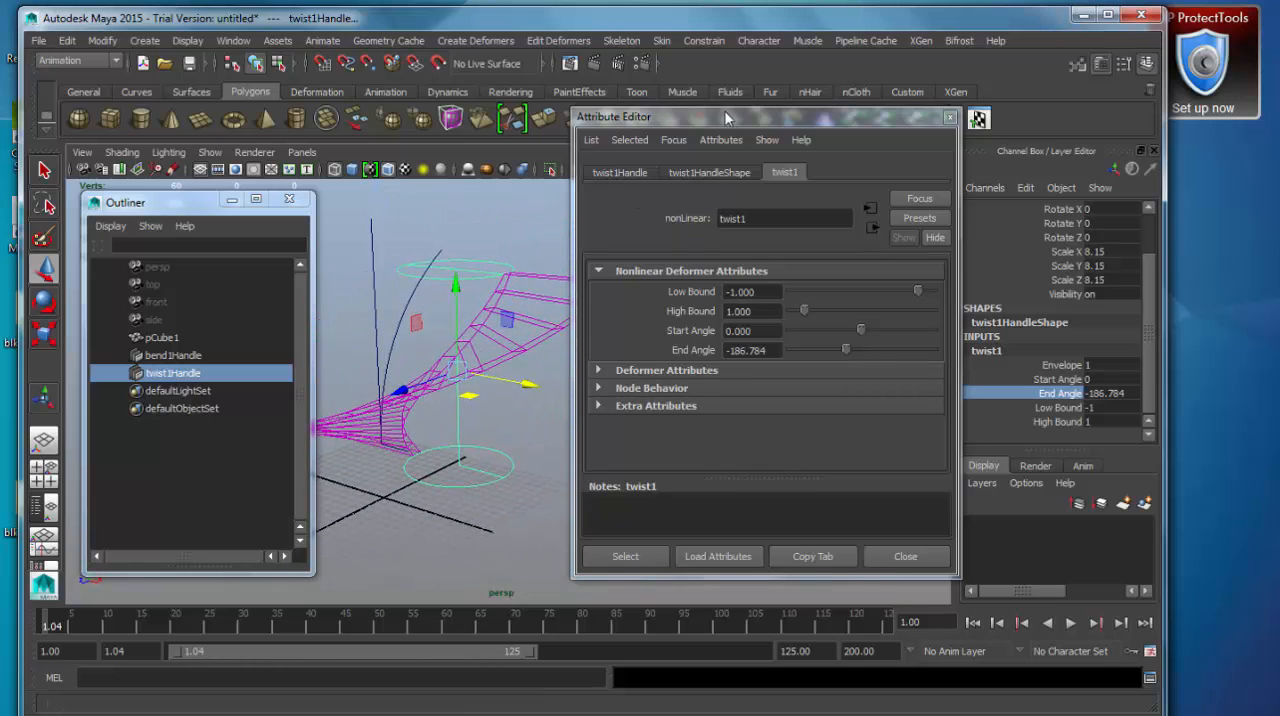
pyautogui.keyDown('alt'); pyautogui.moveTo(463, 388); pyautogui.dragTo(528, 398, button='middle'); pyautogui.keyUp('alt')
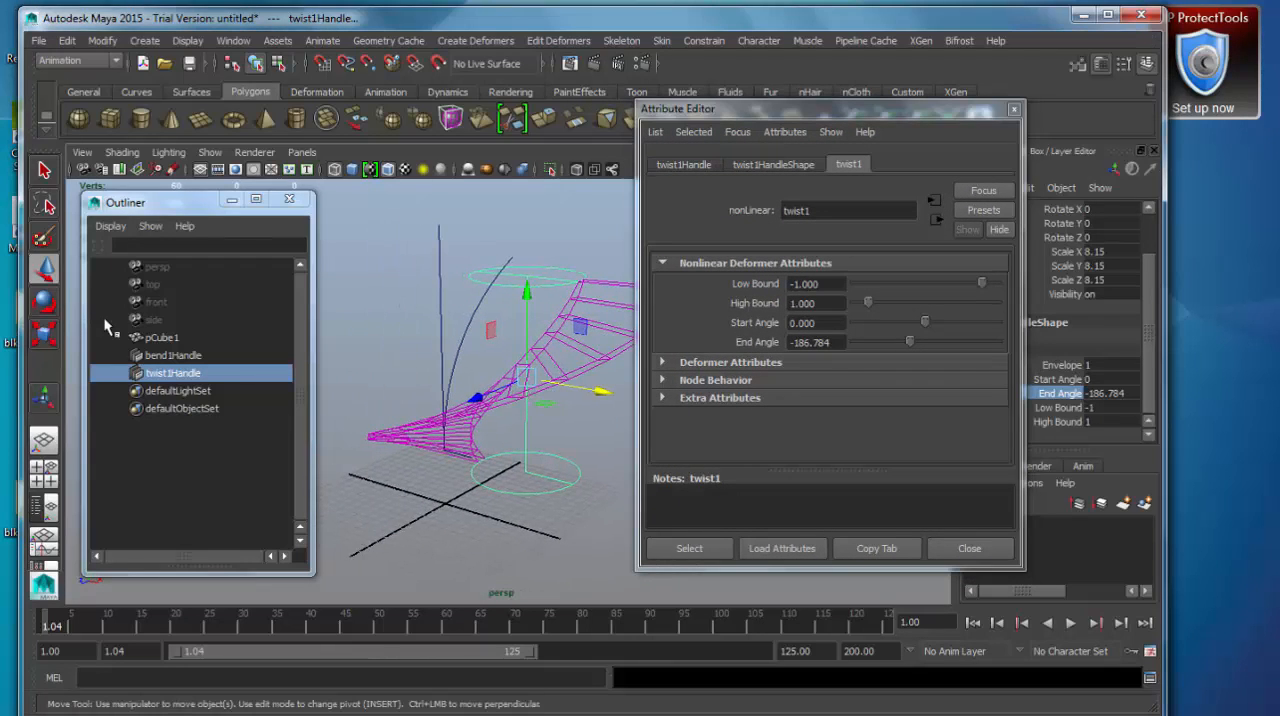
pyautogui.keyDown('alt'); pyautogui.moveTo(552, 325); pyautogui.dragTo(512, 341, button='middle'); pyautogui.keyUp('alt')
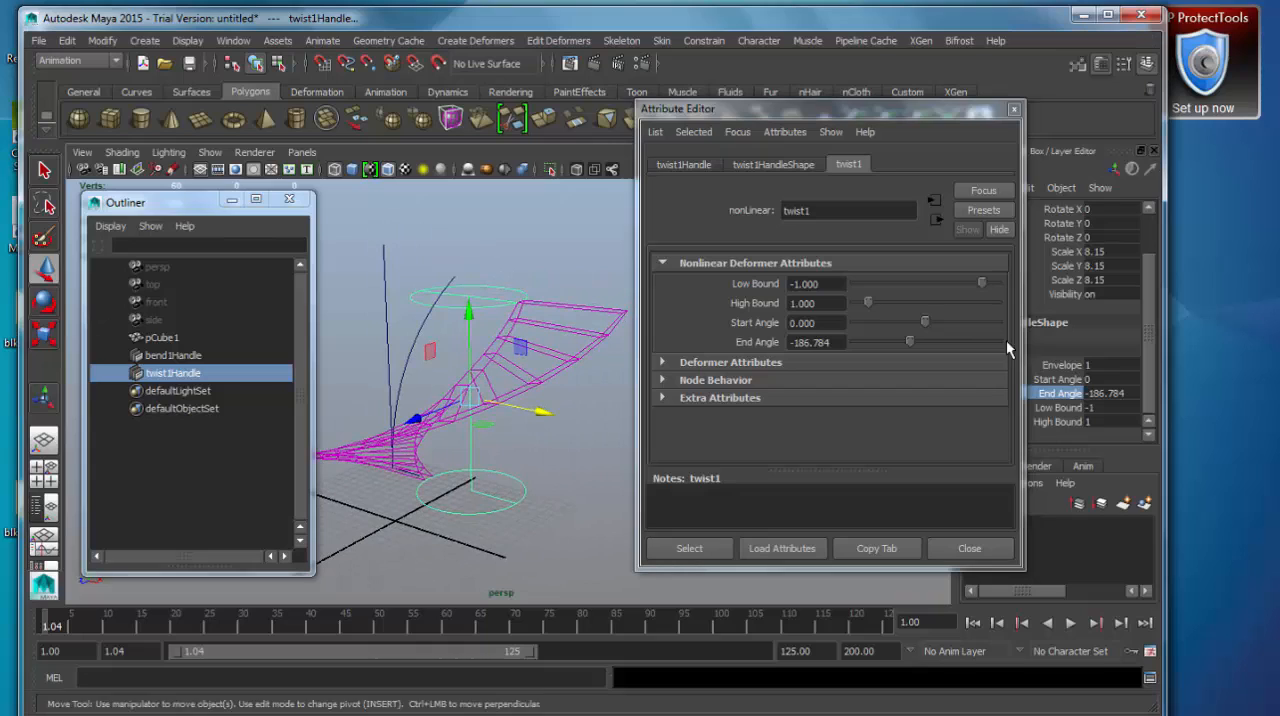
pyautogui.click(1014, 109)
pyautogui.keyDown('alt'); pyautogui.moveTo(532, 486); pyautogui.dragTo(582, 484, button='middle'); pyautogui.keyUp('alt')
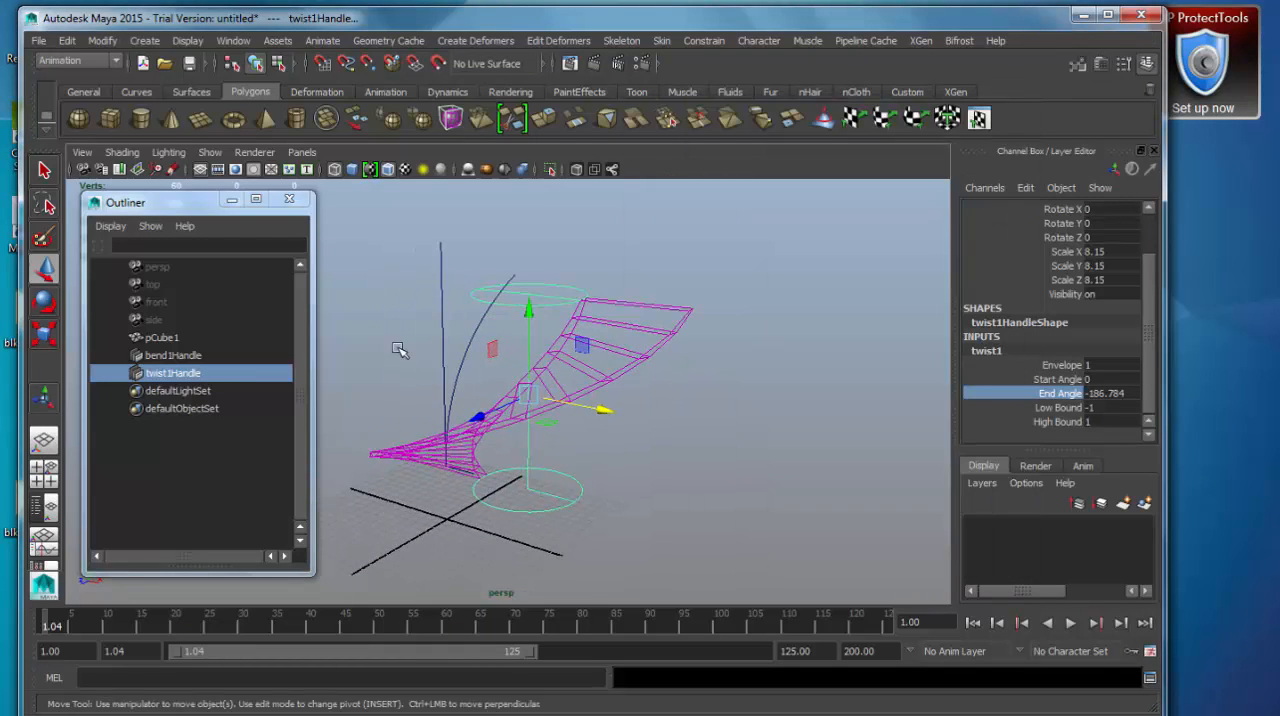
# Create a polygon cube and move it along X to about 25.5, beside the spiral shape.
pyautogui.click(144, 40)
pyautogui.moveTo(240, 83)
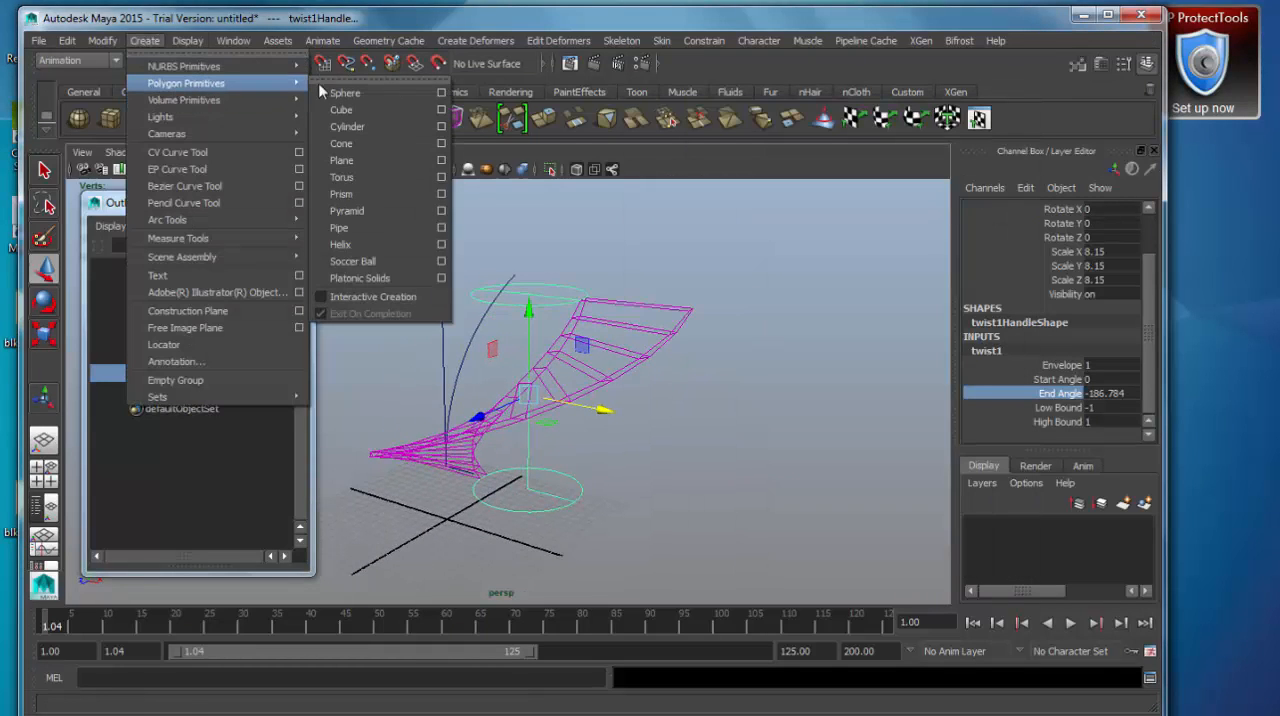
pyautogui.click(368, 111)
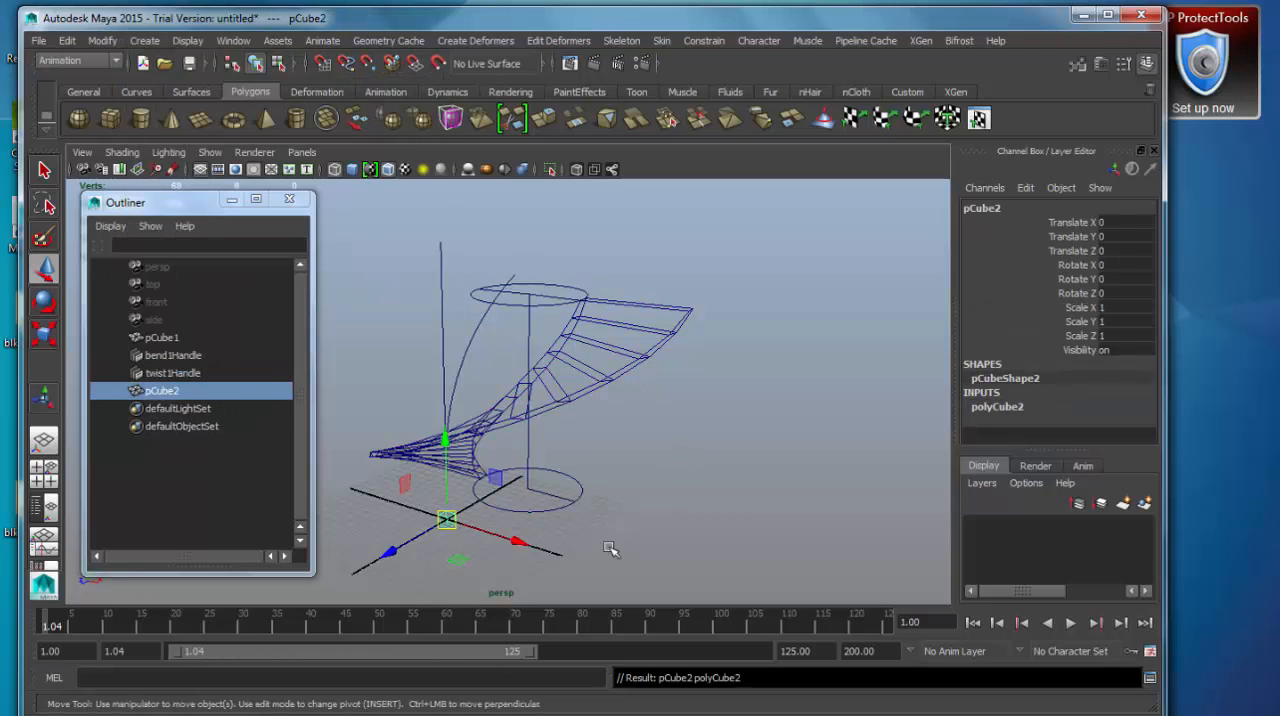
pyautogui.keyDown('alt'); pyautogui.moveTo(485, 488); pyautogui.dragTo(830, 511); pyautogui.keyUp('alt')
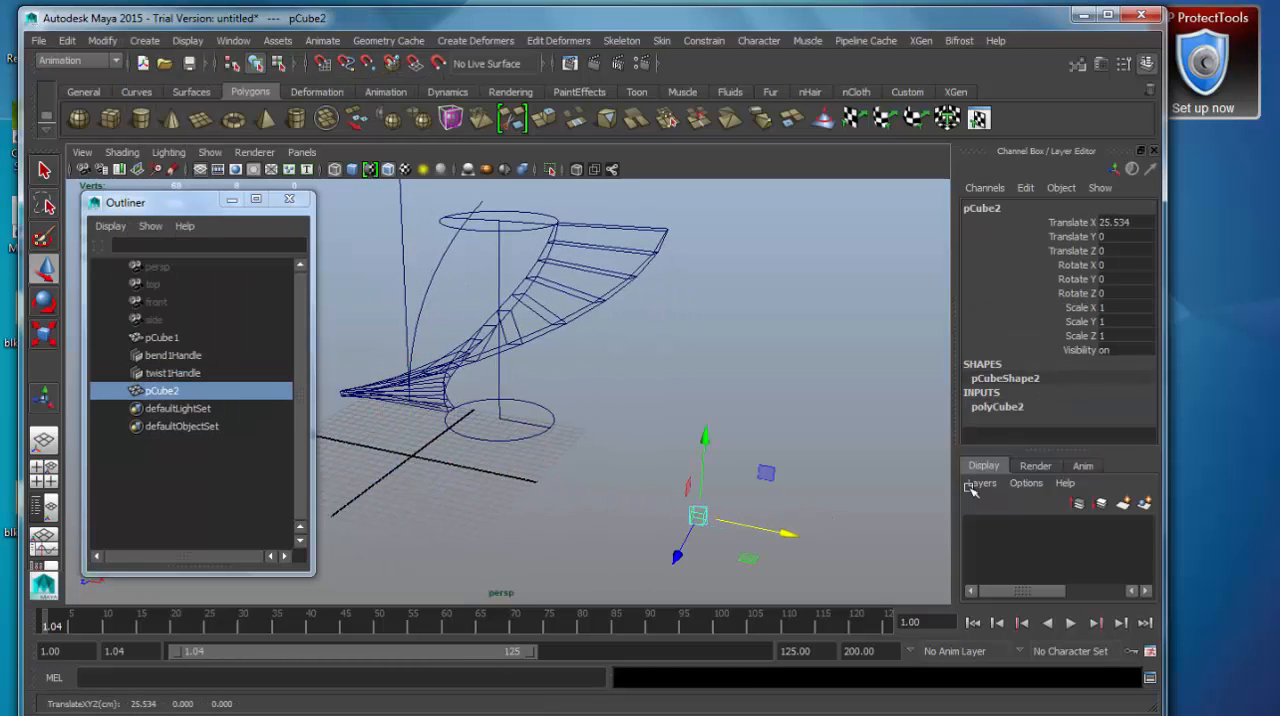
# Shape the new cube into a flat stair tread with a Width of 15.1 and a Depth of 5.3.
pyautogui.click(1016, 408)
pyautogui.keyDown('alt'); pyautogui.moveTo(792, 464); pyautogui.dragTo(739, 366, button='middle'); pyautogui.keyUp('alt')
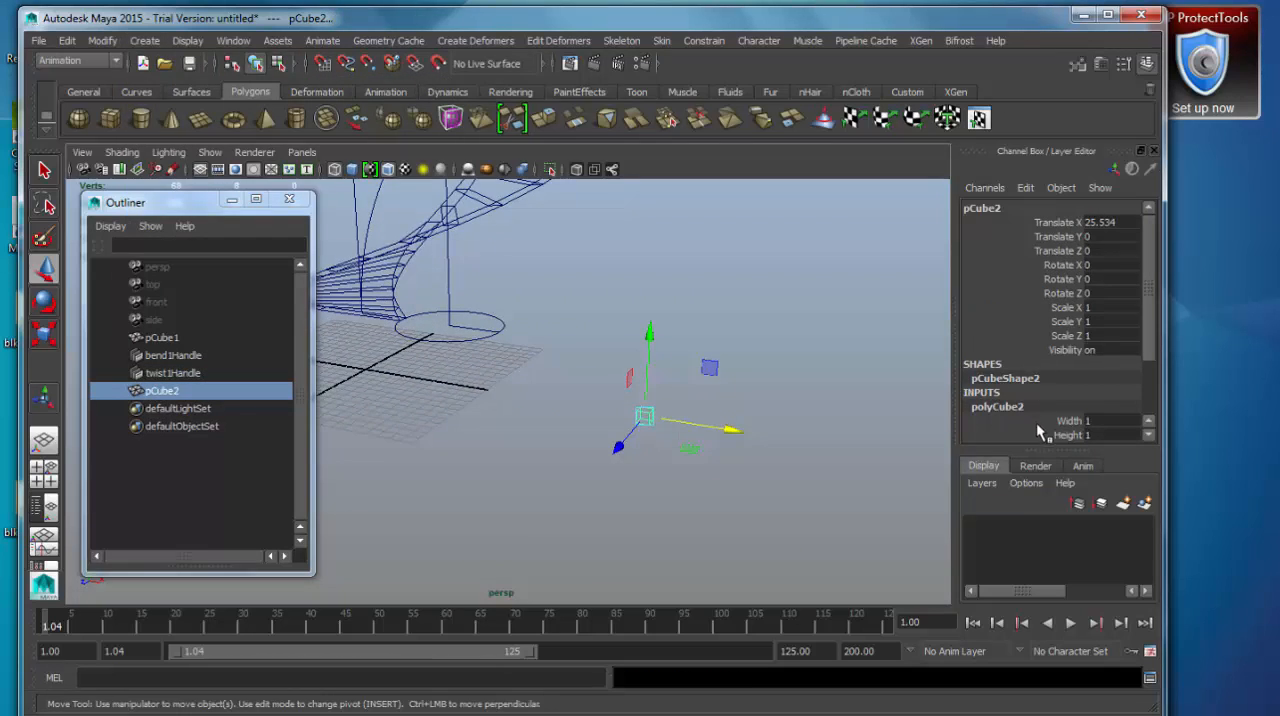
pyautogui.scroll(-3, 1122, 408)
pyautogui.click(1075, 350)
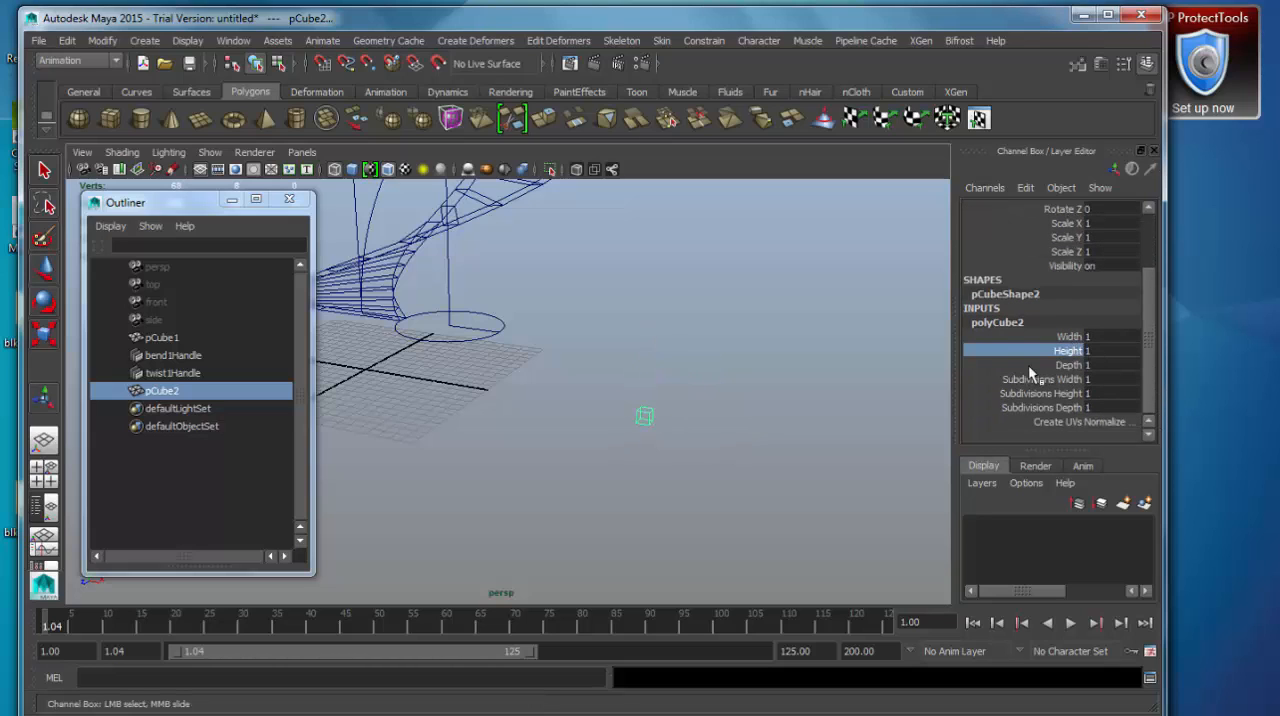
pyautogui.click(1060, 338)
pyautogui.keyDown('alt'); pyautogui.moveTo(672, 465); pyautogui.dragTo(568, 486); pyautogui.keyUp('alt')
pyautogui.moveTo(568, 486); pyautogui.dragTo(705, 487, button='middle')
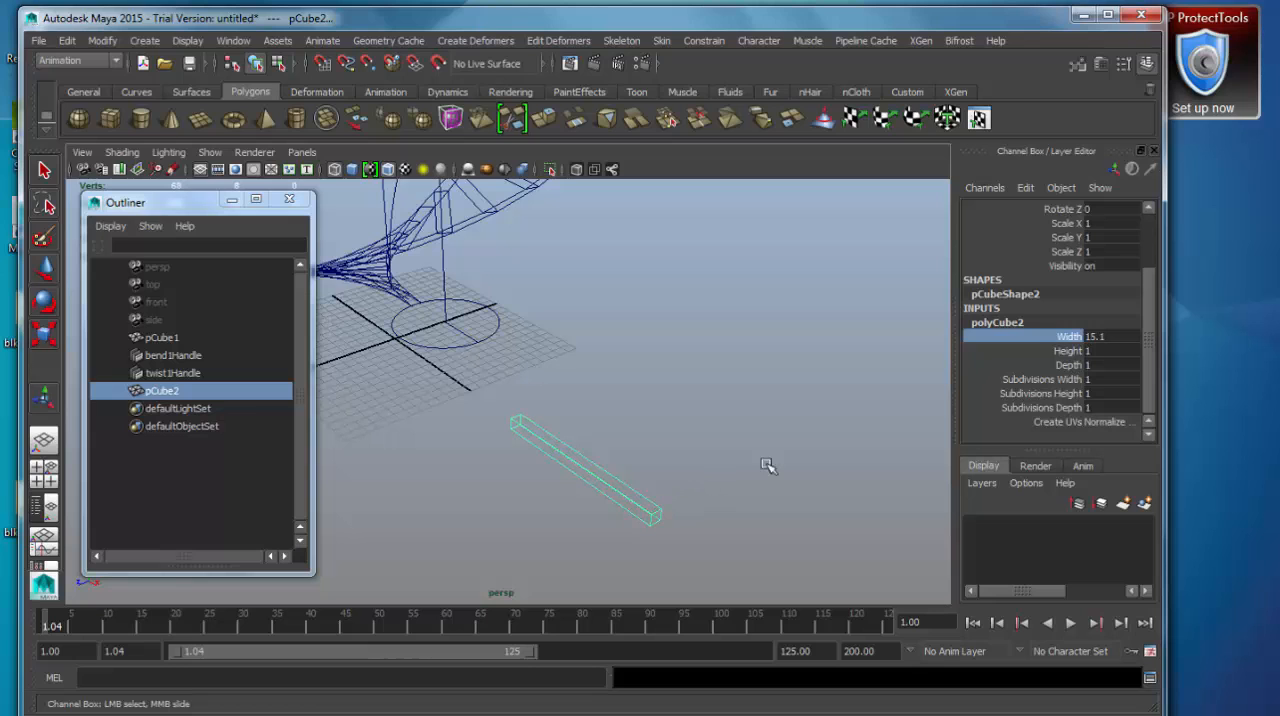
pyautogui.click(1068, 365)
pyautogui.moveTo(831, 414); pyautogui.dragTo(867, 410, button='middle')
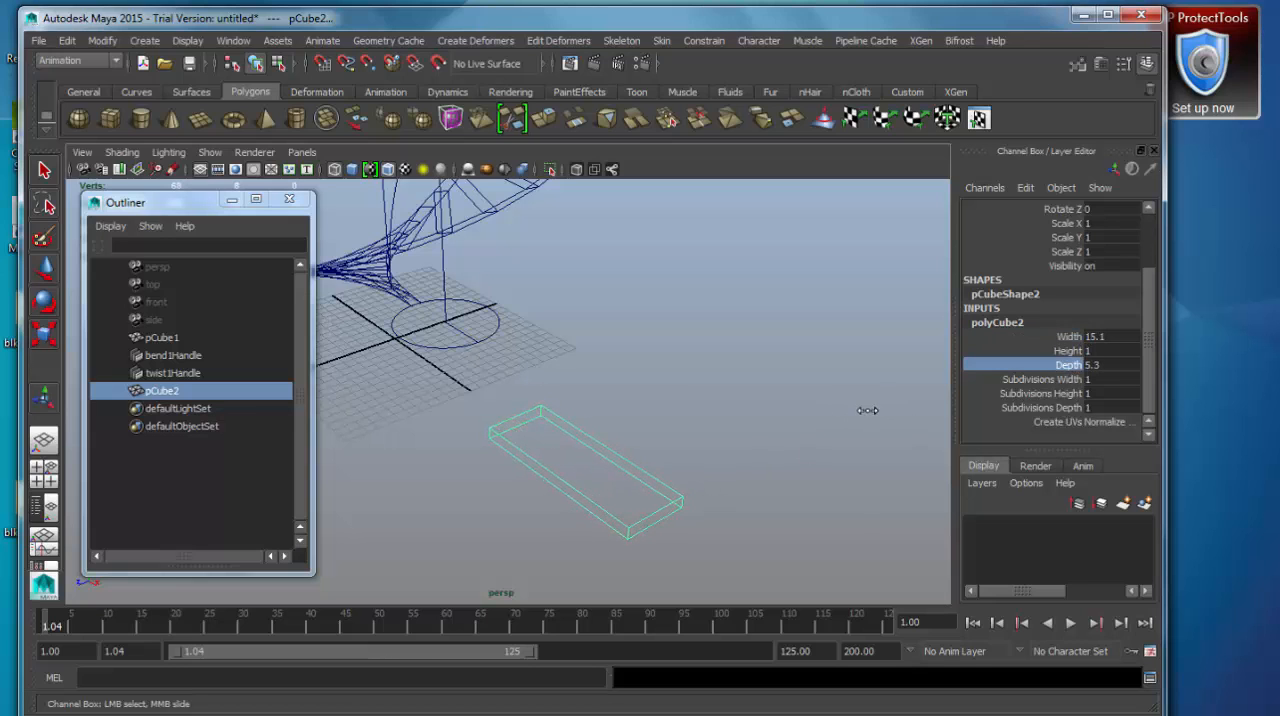
# Open the Duplicate Special options for the tread and turn off Duplicate input graph.
pyautogui.keyDown('alt'); pyautogui.moveTo(867, 410); pyautogui.dragTo(700, 495); pyautogui.keyUp('alt')
pyautogui.click(67, 40)
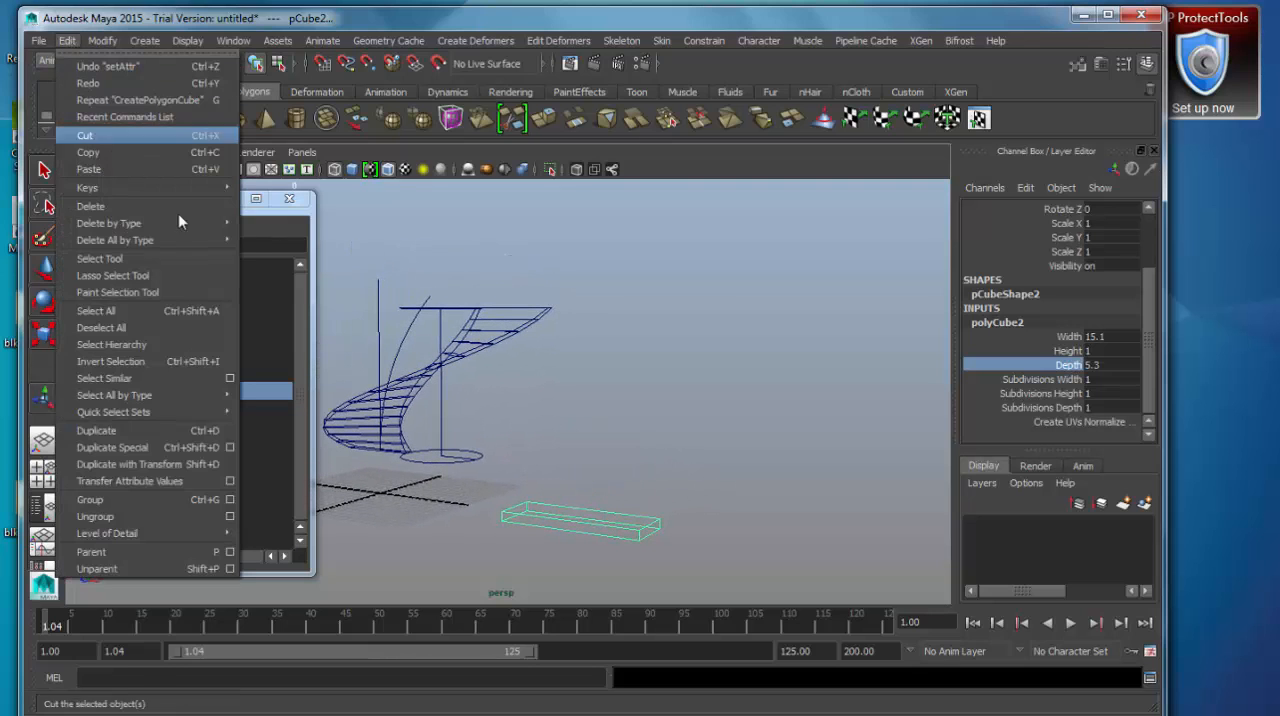
pyautogui.click(229, 447)
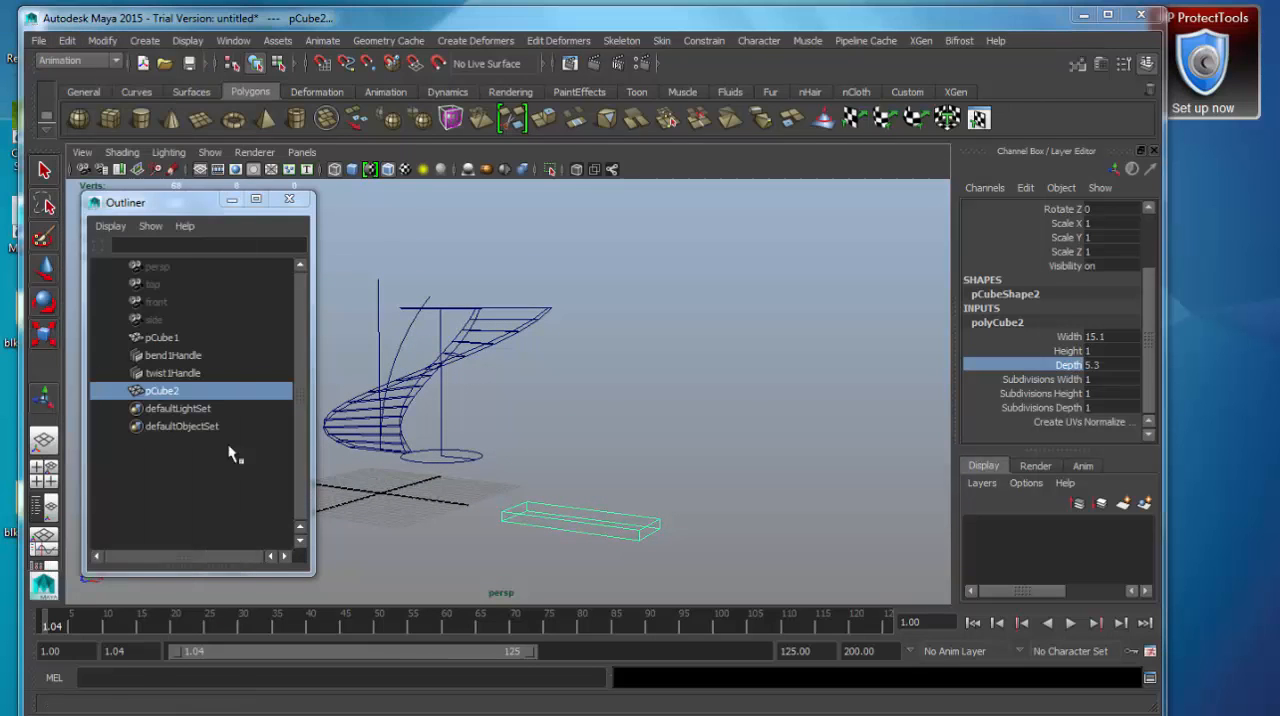
pyautogui.moveTo(841, 55); pyautogui.dragTo(1012, 55)
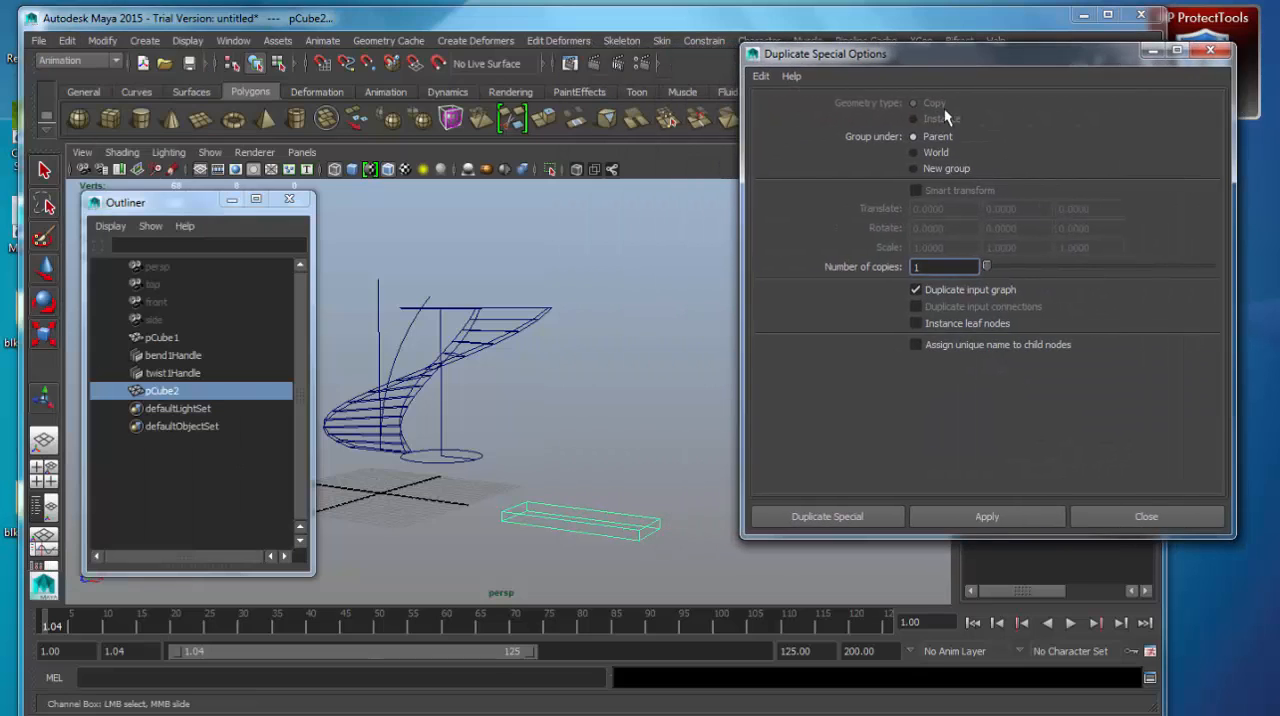
pyautogui.click(940, 291)
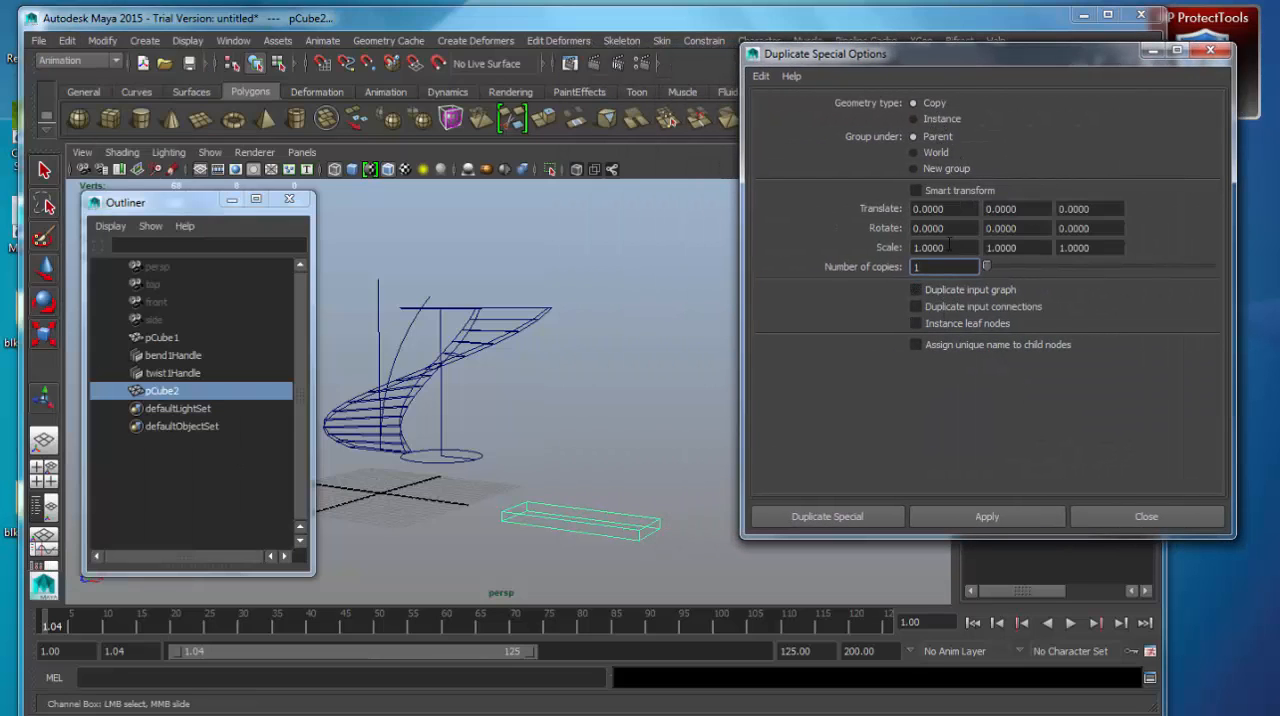
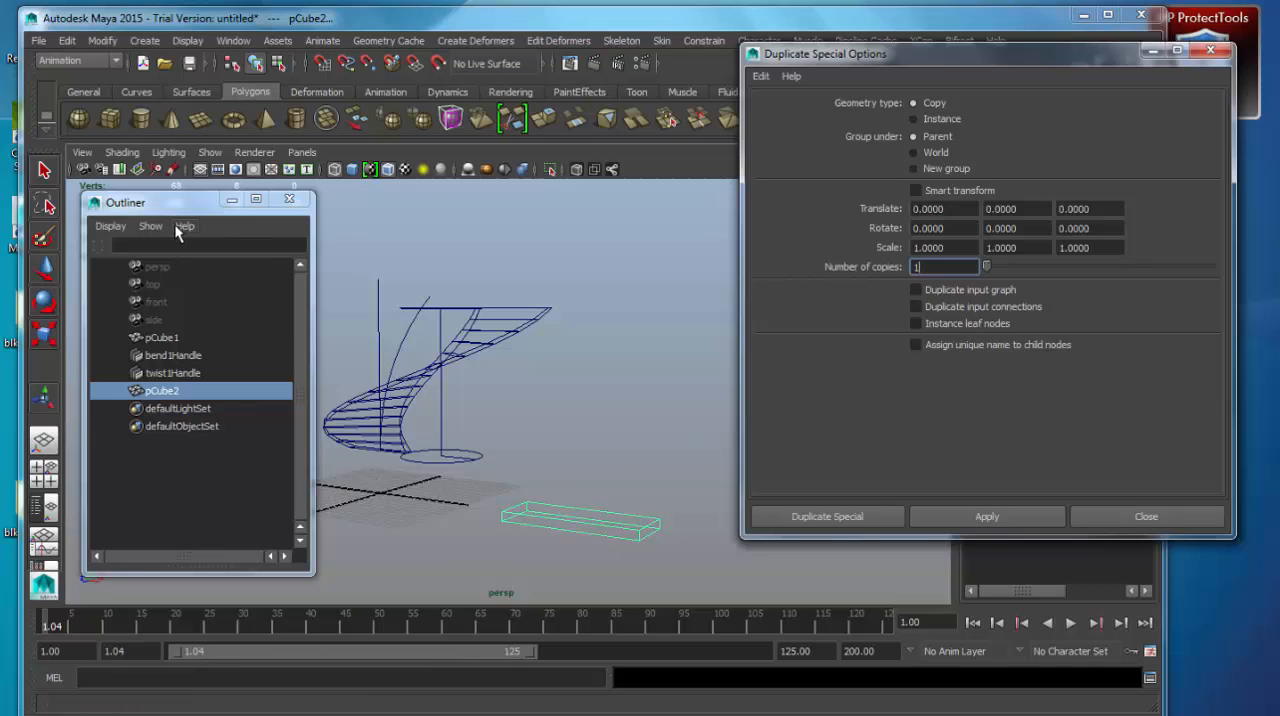
# Try duplicating the tread as 15 copies with a Translate Y of 20, and undo the copies.
pyautogui.moveTo(181, 209); pyautogui.dragTo(233, 211)
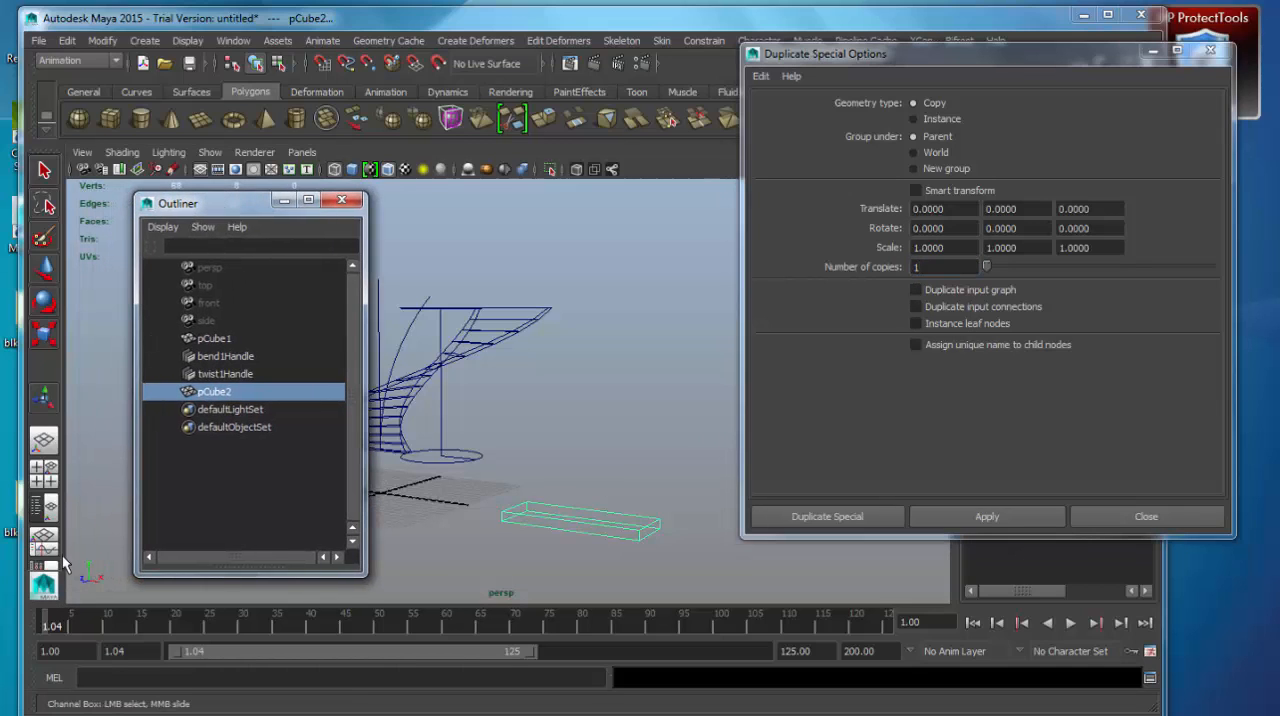
pyautogui.click(1037, 209)
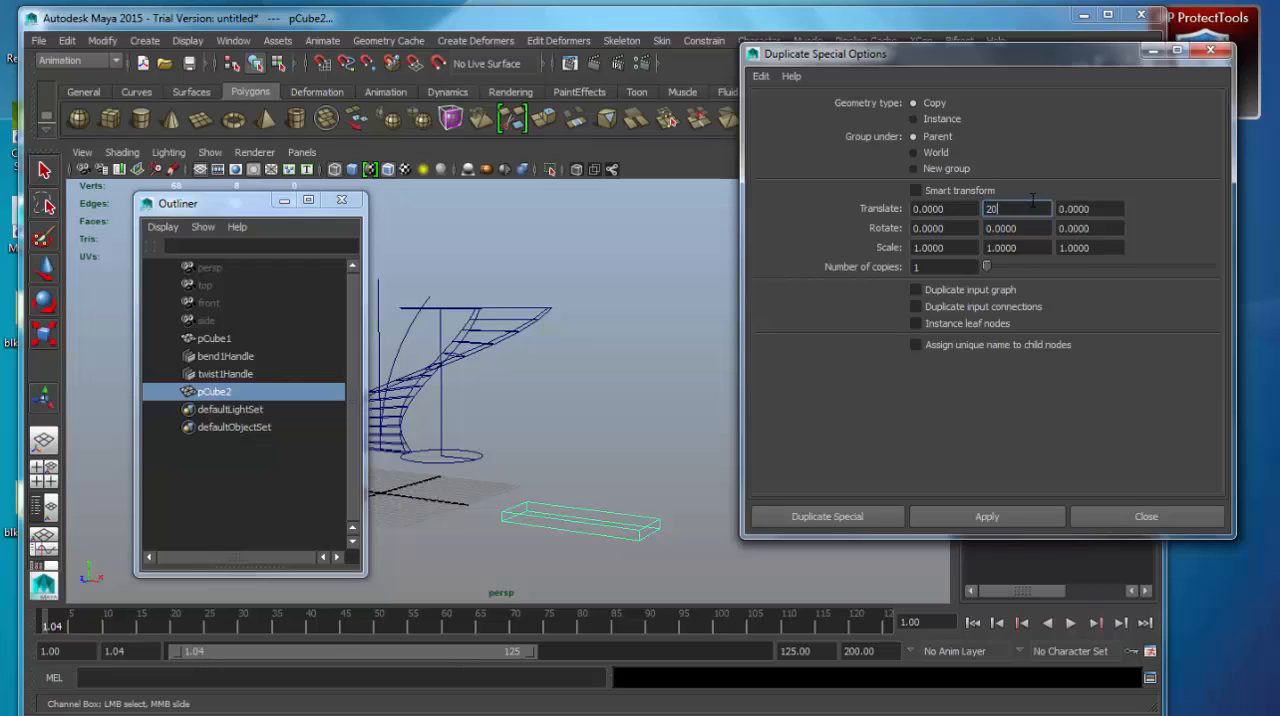
pyautogui.click(950, 266)
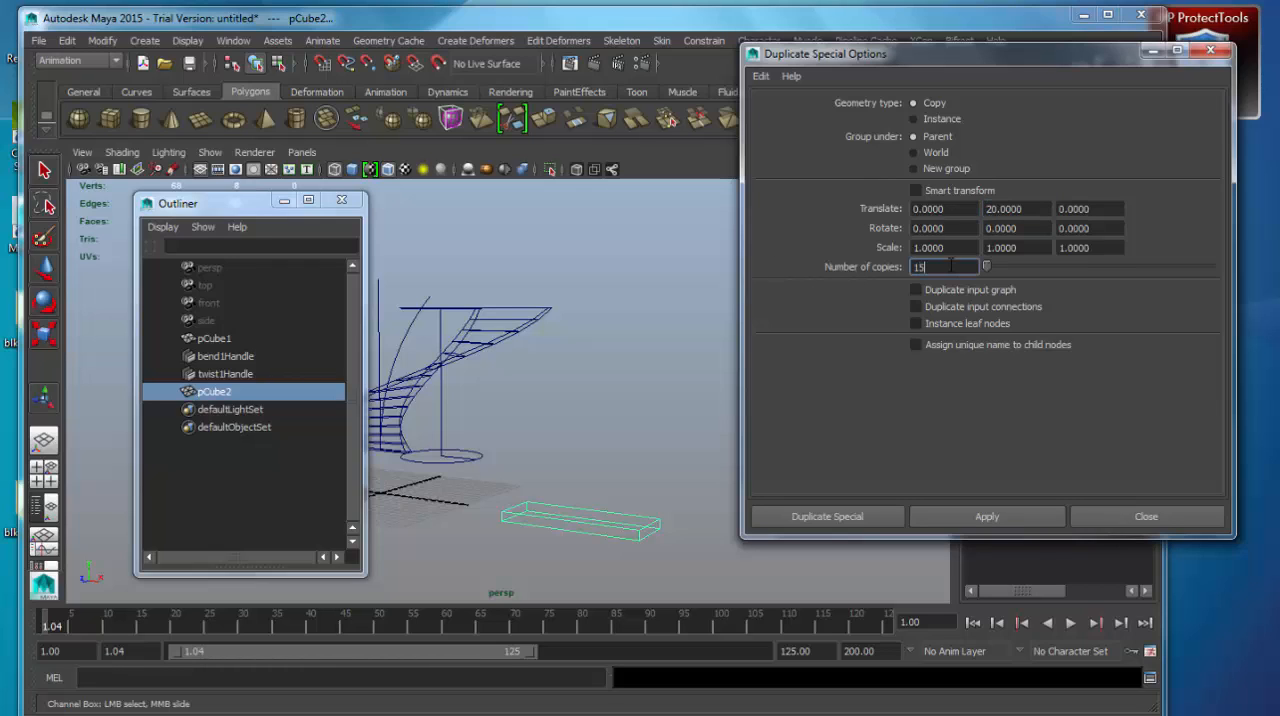
pyautogui.click(952, 516)
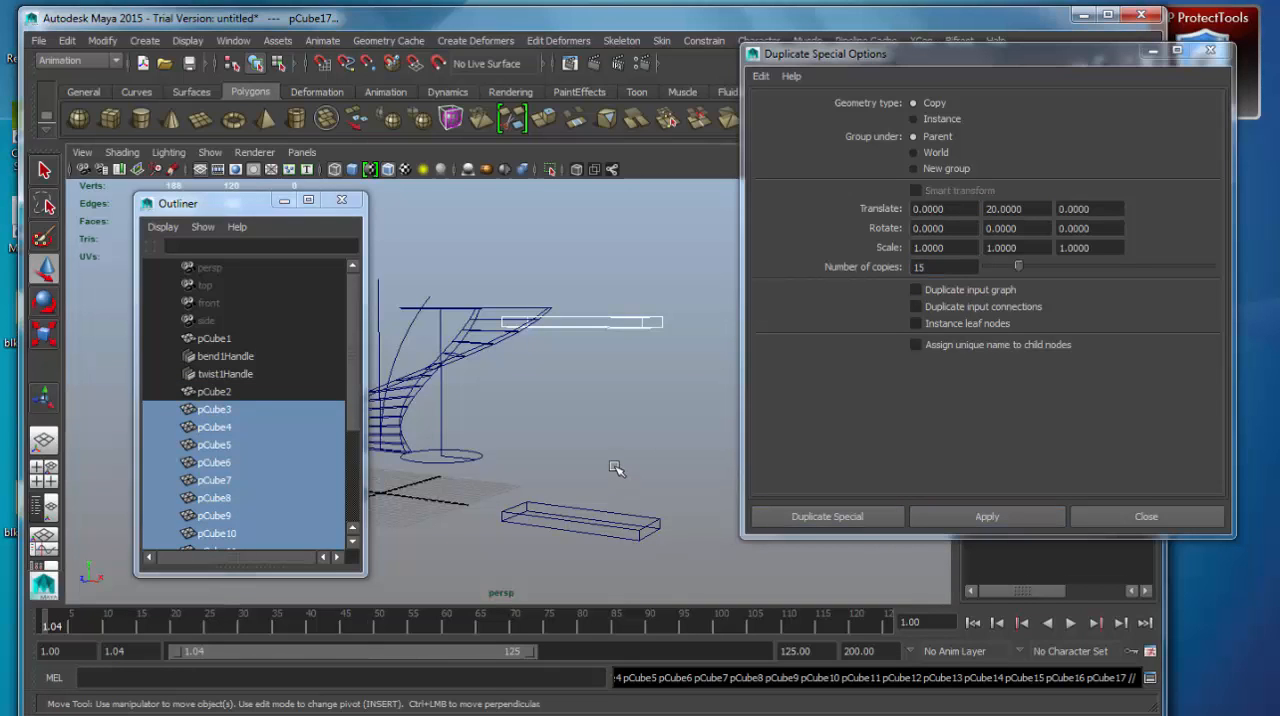
pyautogui.hotkey('ctrl', 'z')
# Duplicate the tread upward with a Translate Y of 3 for the 15 copies, and close the duplicate options.
pyautogui.click(1033, 208)
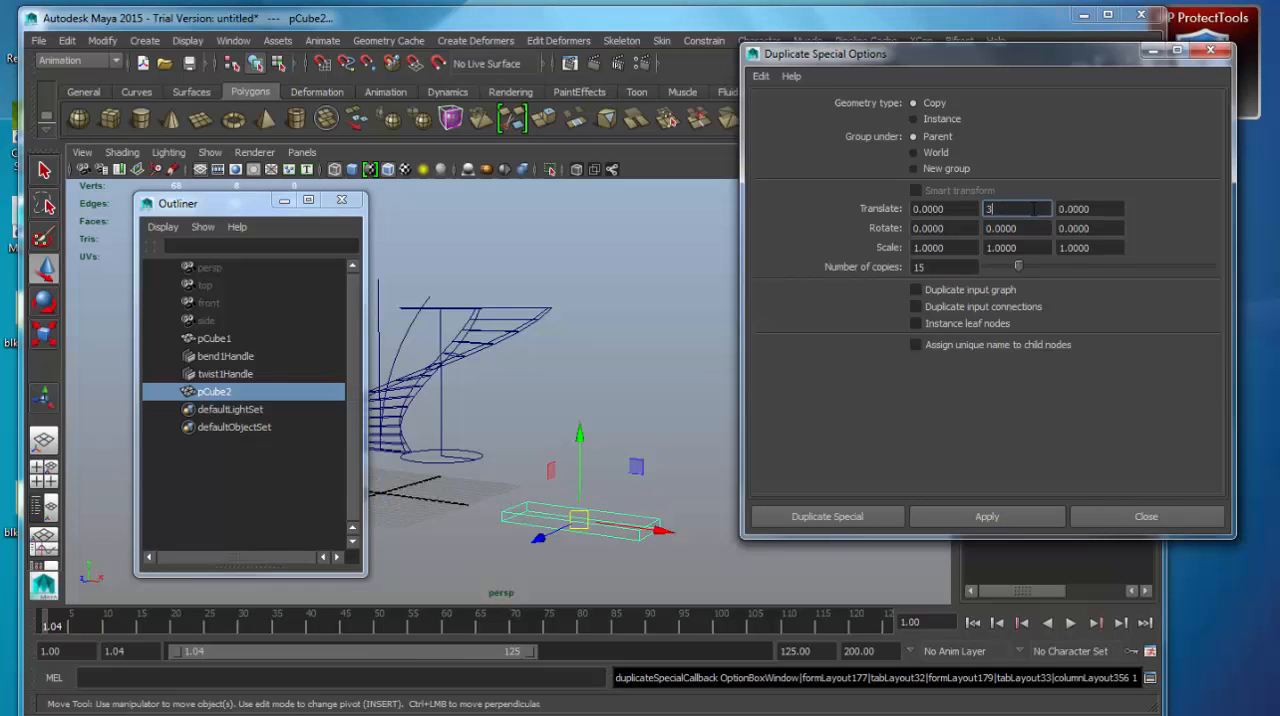
pyautogui.click(1015, 523)
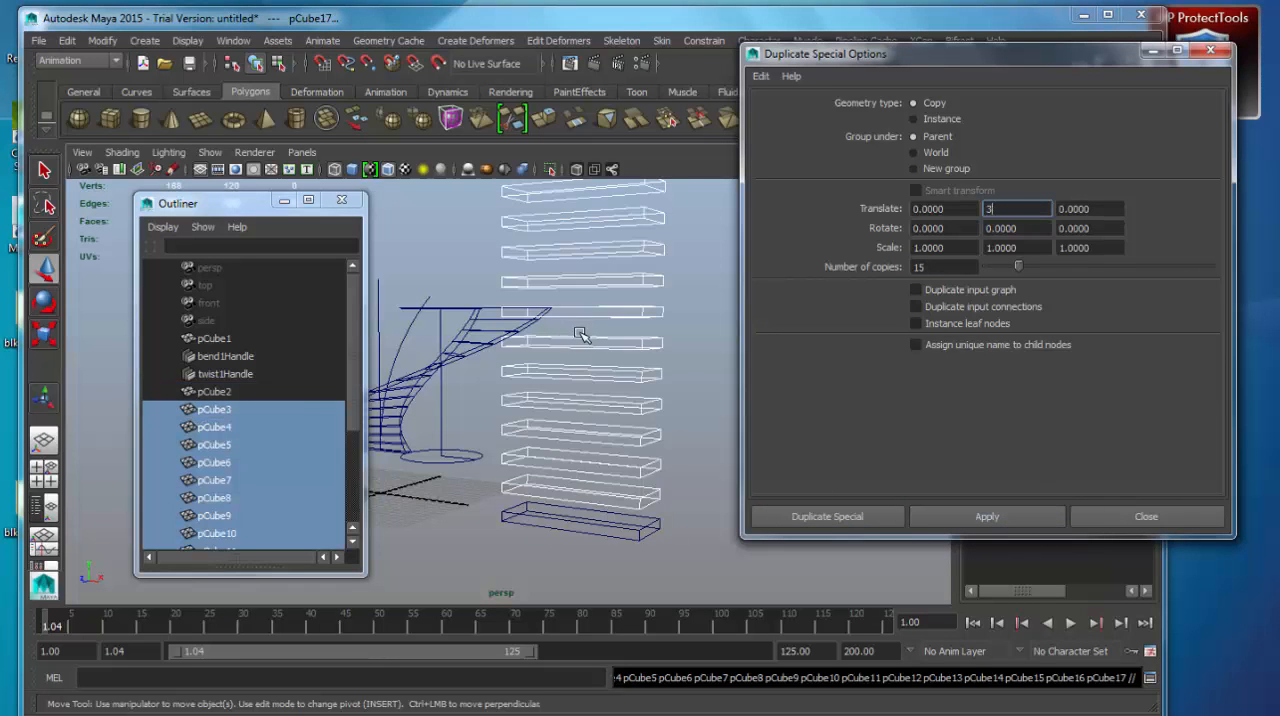
pyautogui.keyDown('alt'); pyautogui.moveTo(580, 331); pyautogui.dragTo(586, 388, button='middle'); pyautogui.keyUp('alt')
pyautogui.click(1138, 518)
pyautogui.keyDown('alt'); pyautogui.moveTo(630, 378); pyautogui.dragTo(828, 360); pyautogui.keyUp('alt')
pyautogui.keyDown('alt'); pyautogui.moveTo(828, 360); pyautogui.dragTo(742, 497, button='middle'); pyautogui.keyUp('alt')
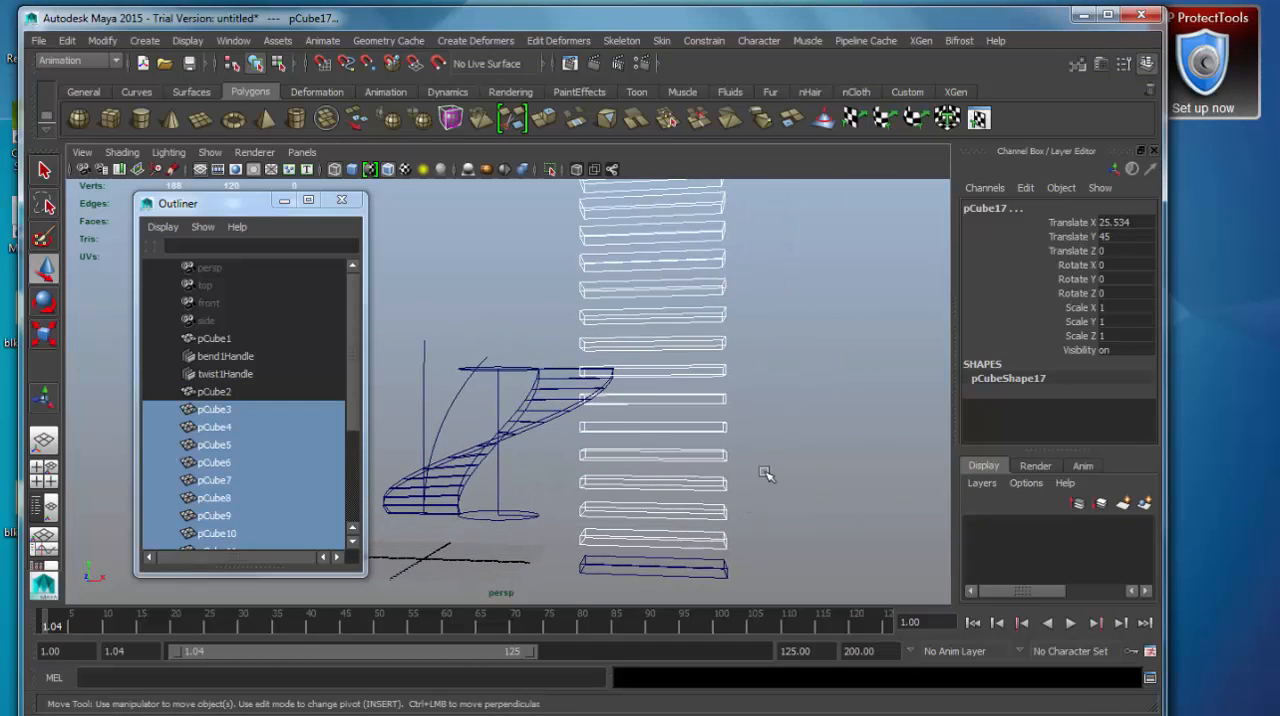
pyautogui.keyDown('alt'); pyautogui.moveTo(766, 474); pyautogui.dragTo(688, 252, button='right'); pyautogui.keyUp('alt')
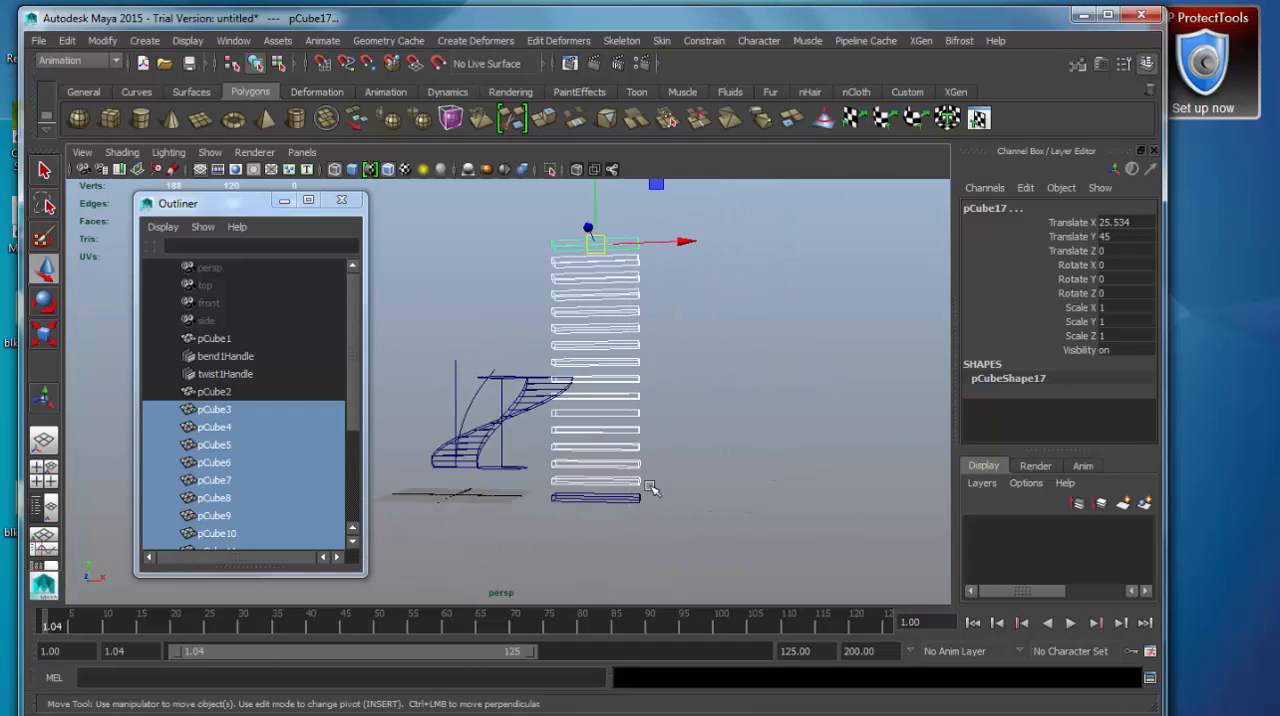
# Select the whole stack of treads and move it along X to about 38.1, away from the spiral shape.
pyautogui.click(727, 396)
pyautogui.moveTo(655, 224); pyautogui.dragTo(625, 560)
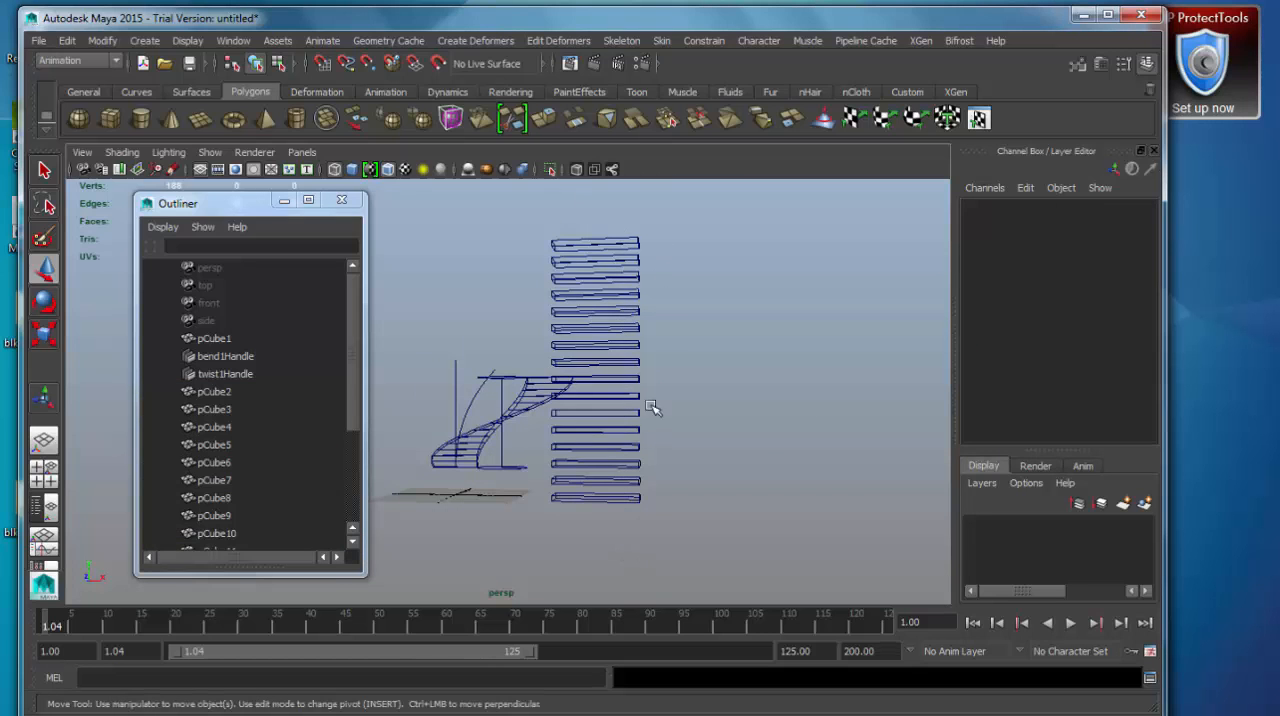
pyautogui.moveTo(686, 250); pyautogui.dragTo(766, 240)
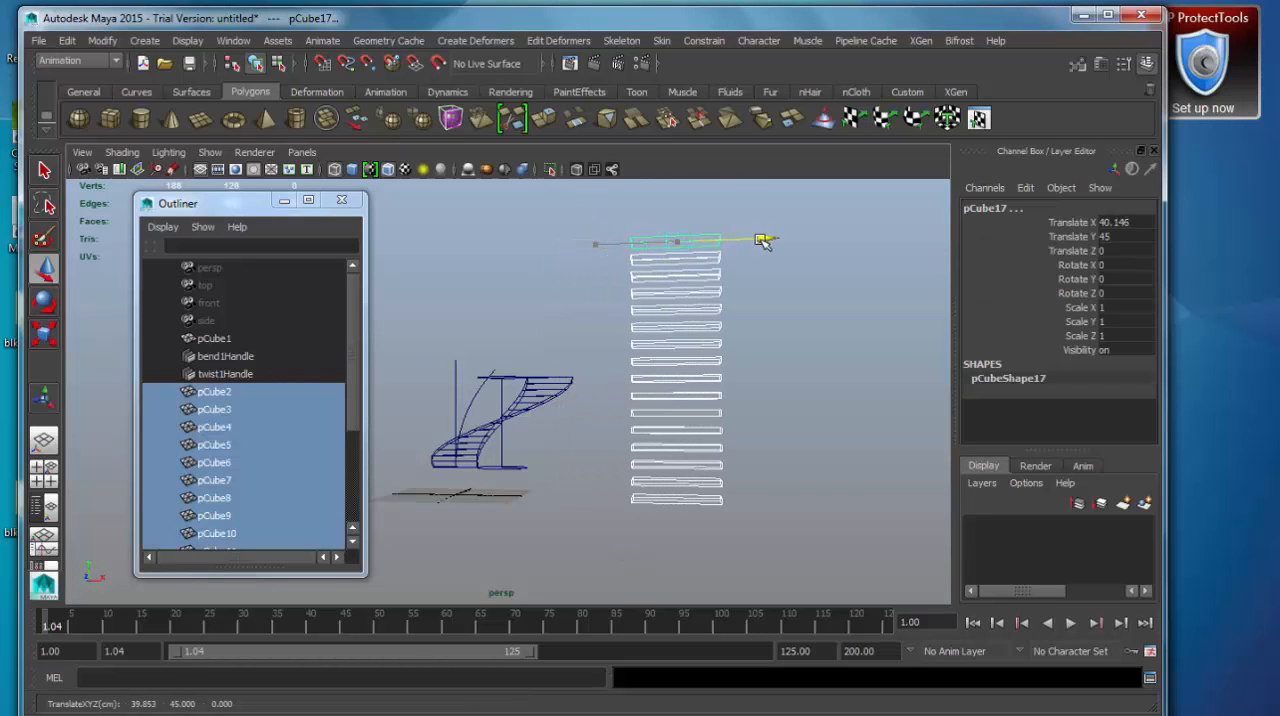
pyautogui.keyDown('alt'); pyautogui.moveTo(797, 418); pyautogui.dragTo(693, 570); pyautogui.keyUp('alt')
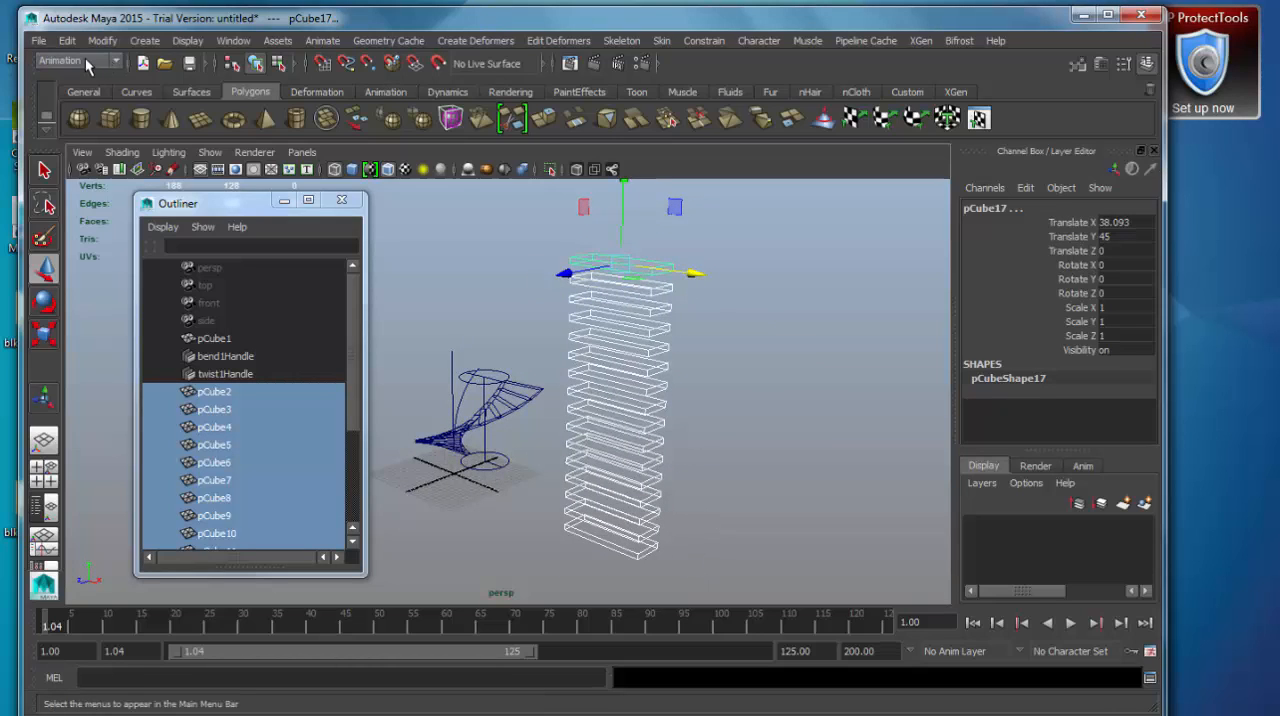
# Combine all the stacked treads into a single polygon mesh.
pyautogui.click(86, 62)
pyautogui.click(84, 90)
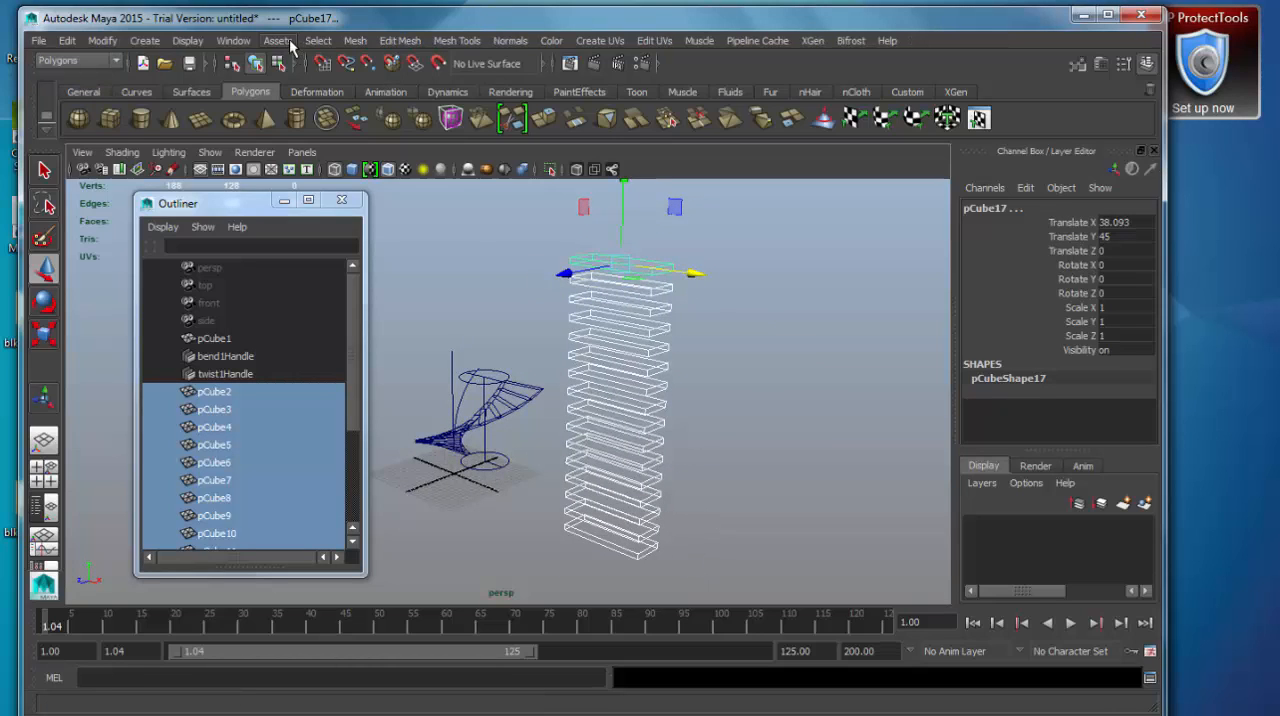
pyautogui.click(355, 41)
pyautogui.click(380, 94)
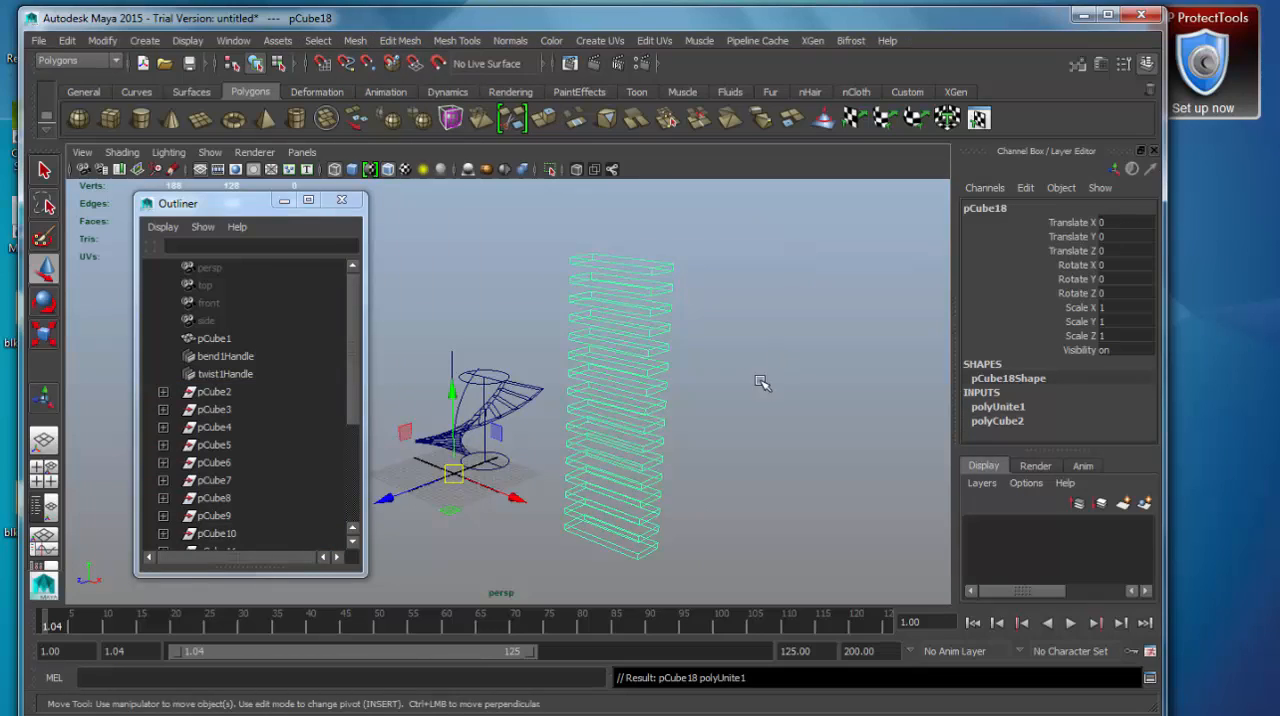
# Add a nonlinear Twist deformer to the combined tread mesh.
pyautogui.click(87, 63)
pyautogui.click(99, 77)
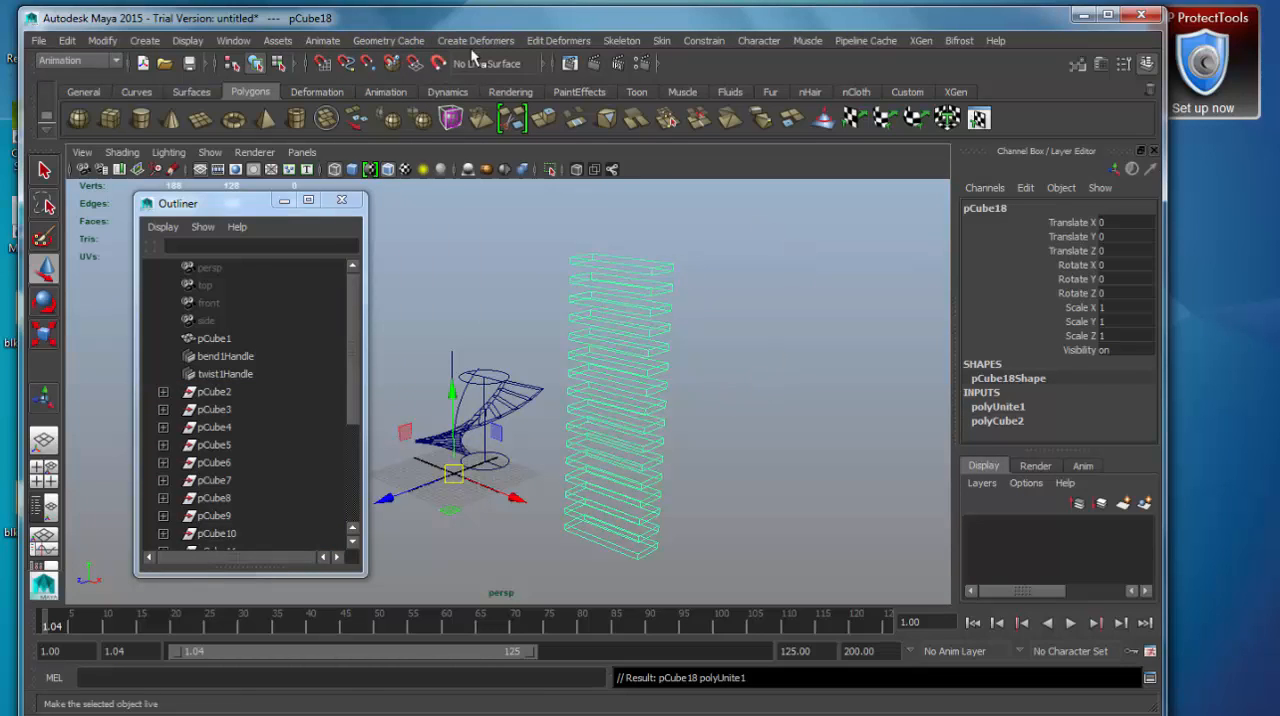
pyautogui.click(480, 40)
pyautogui.moveTo(572, 176)
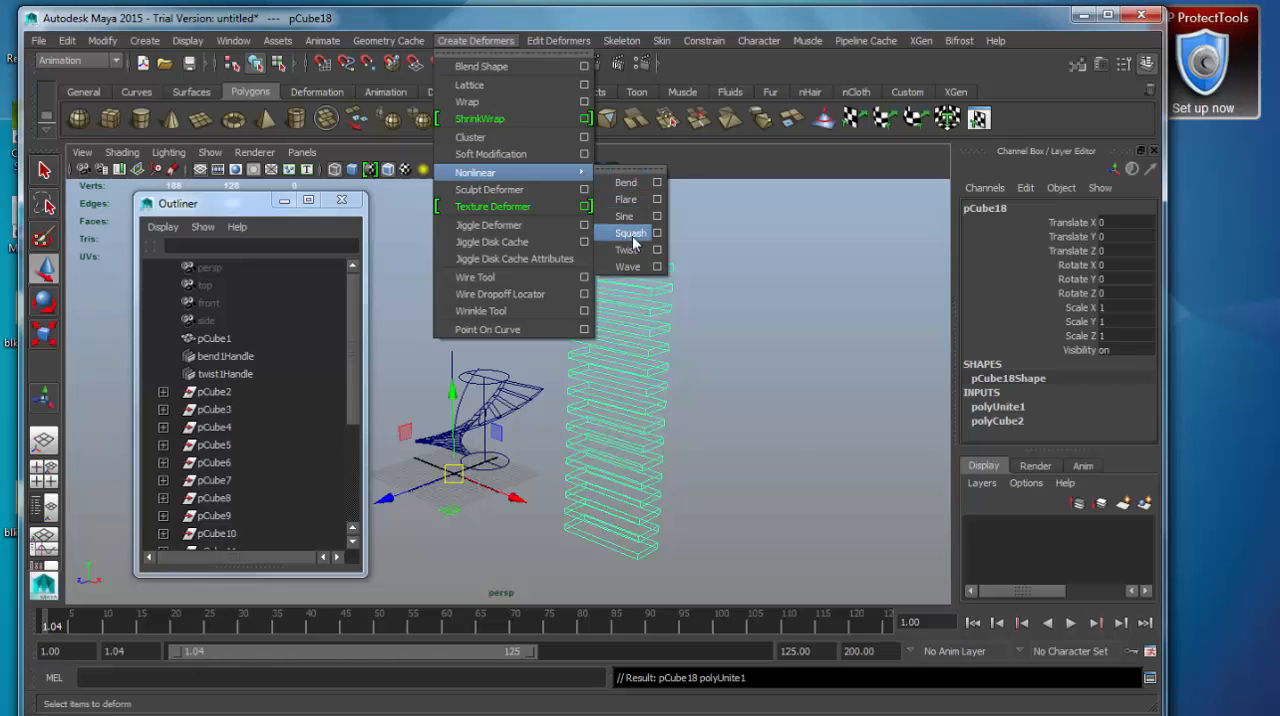
pyautogui.click(625, 249)
pyautogui.keyDown('alt'); pyautogui.moveTo(770, 452); pyautogui.dragTo(757, 442, button='middle'); pyautogui.keyUp('alt')
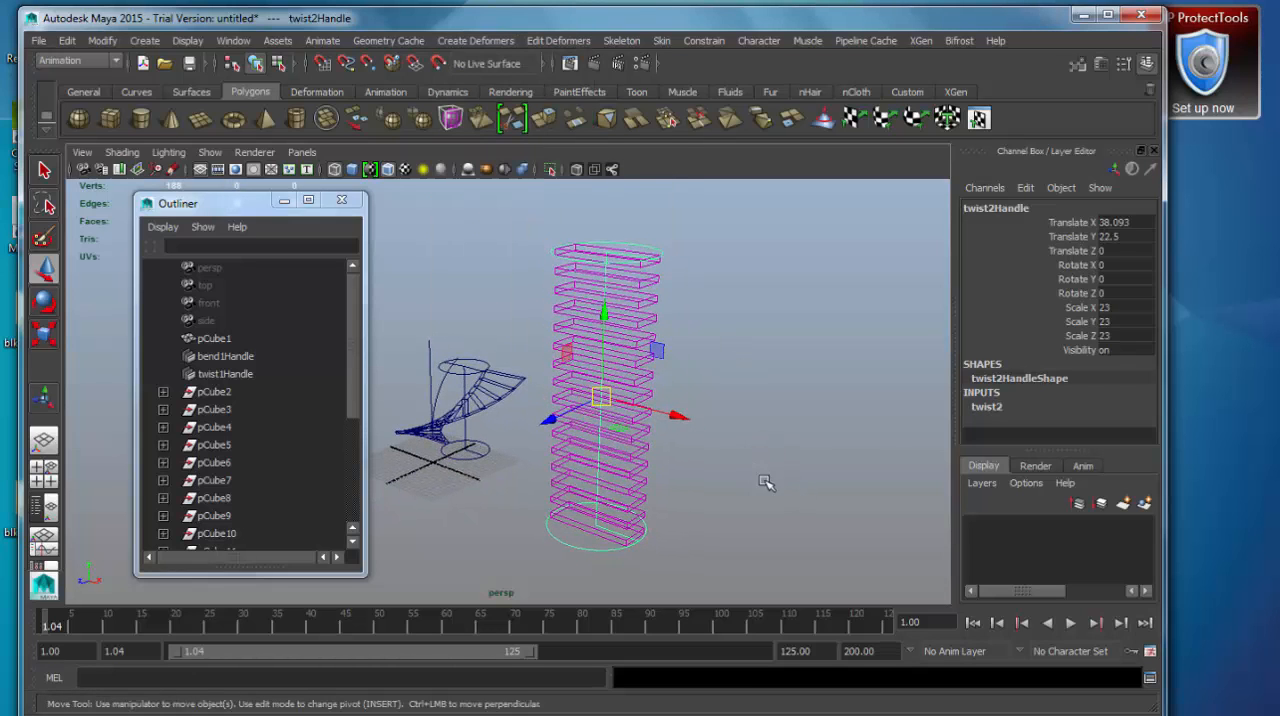
# Set the new twist deformer's End Angle to 90 and display the scene shaded.
pyautogui.click(998, 406)
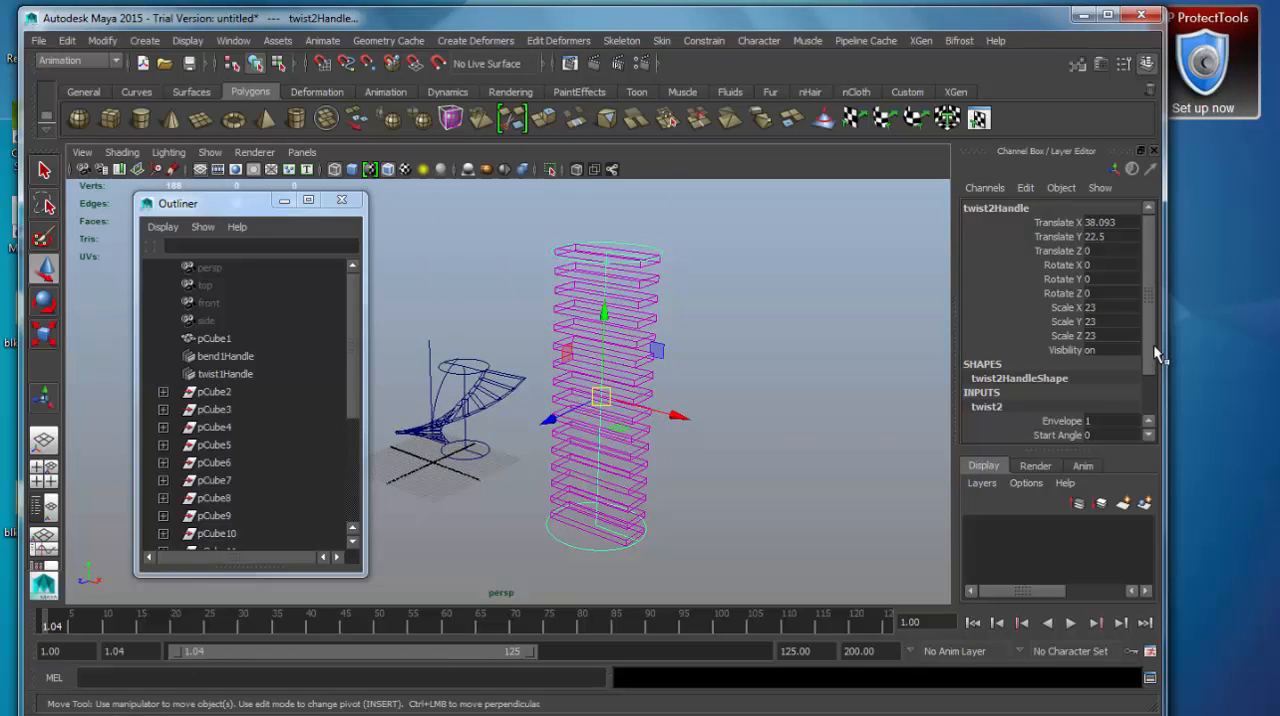
pyautogui.scroll(-2, 1103, 398)
pyautogui.click(1060, 379)
pyautogui.click(1057, 393)
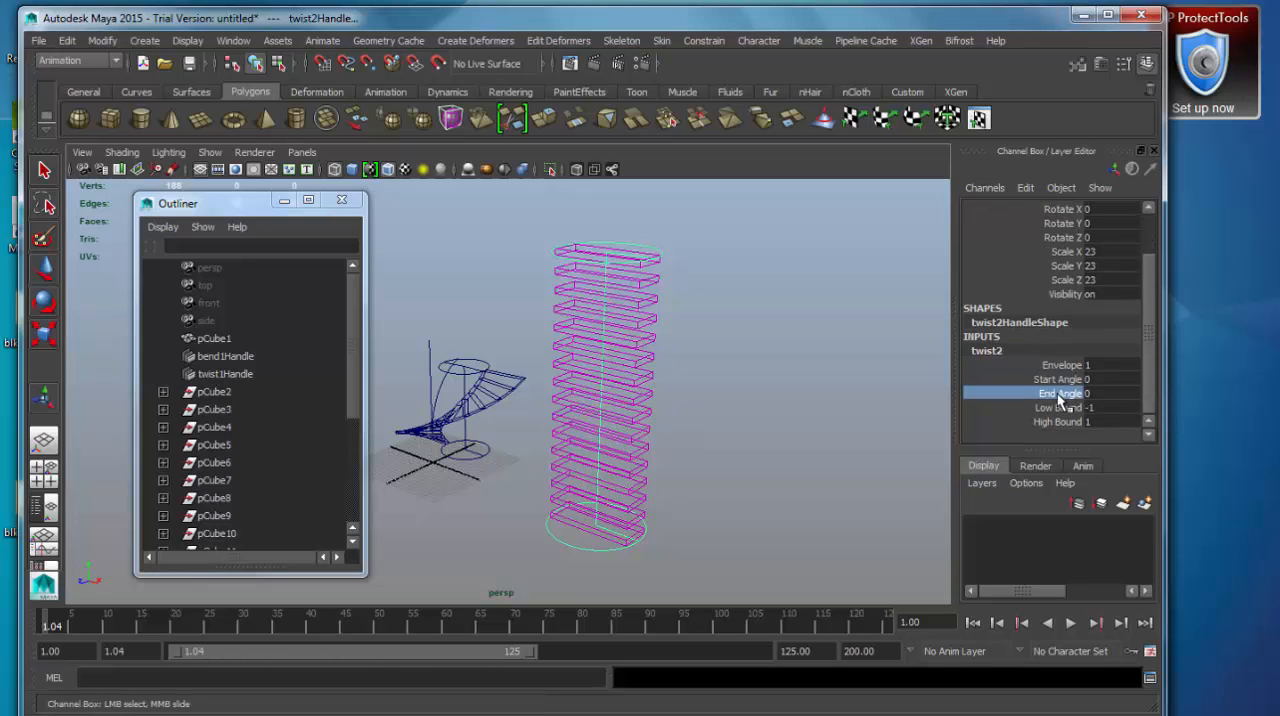
pyautogui.moveTo(755, 427); pyautogui.dragTo(837, 428, button='middle')
pyautogui.press('5')
pyautogui.moveTo(716, 402)
pyautogui.mouseDown(button='middle')
pyautogui.moveTo(811, 438)
pyautogui.moveTo(706, 435)
pyautogui.mouseUp(button='middle')
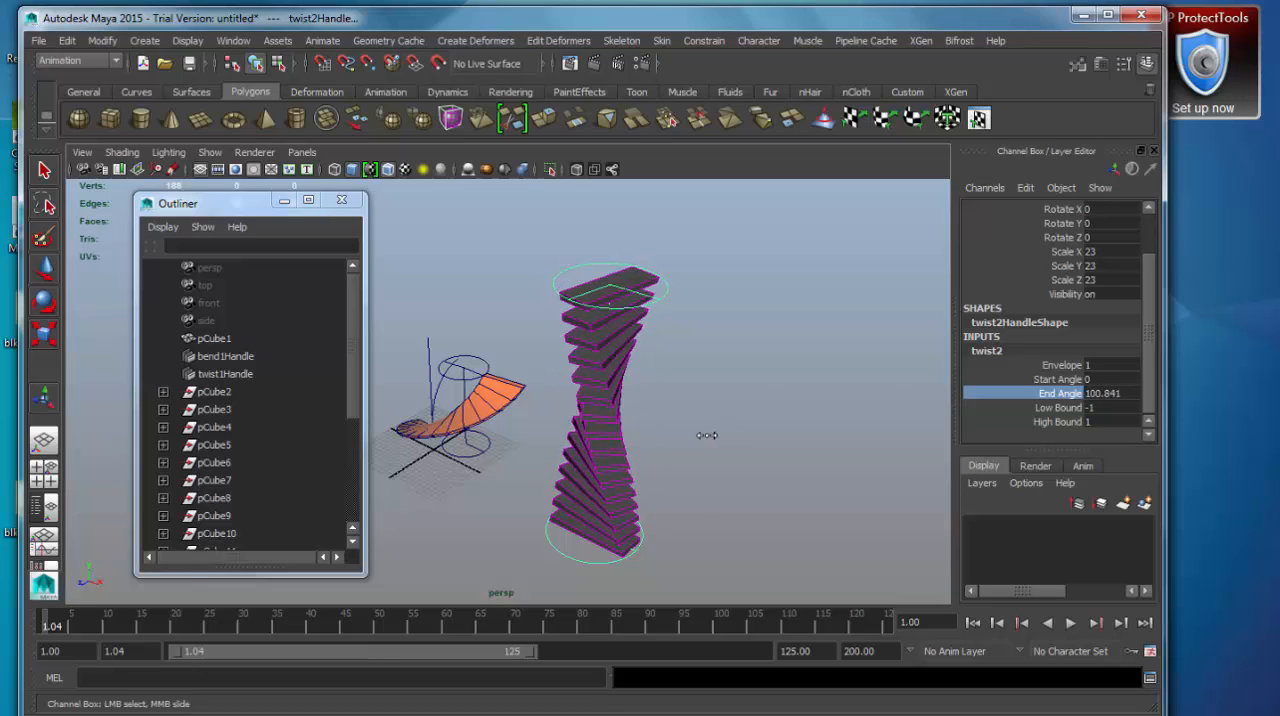
pyautogui.keyDown('alt'); pyautogui.moveTo(757, 403); pyautogui.dragTo(744, 472); pyautogui.keyUp('alt')
pyautogui.doubleClick(1102, 393)
pyautogui.write('90')
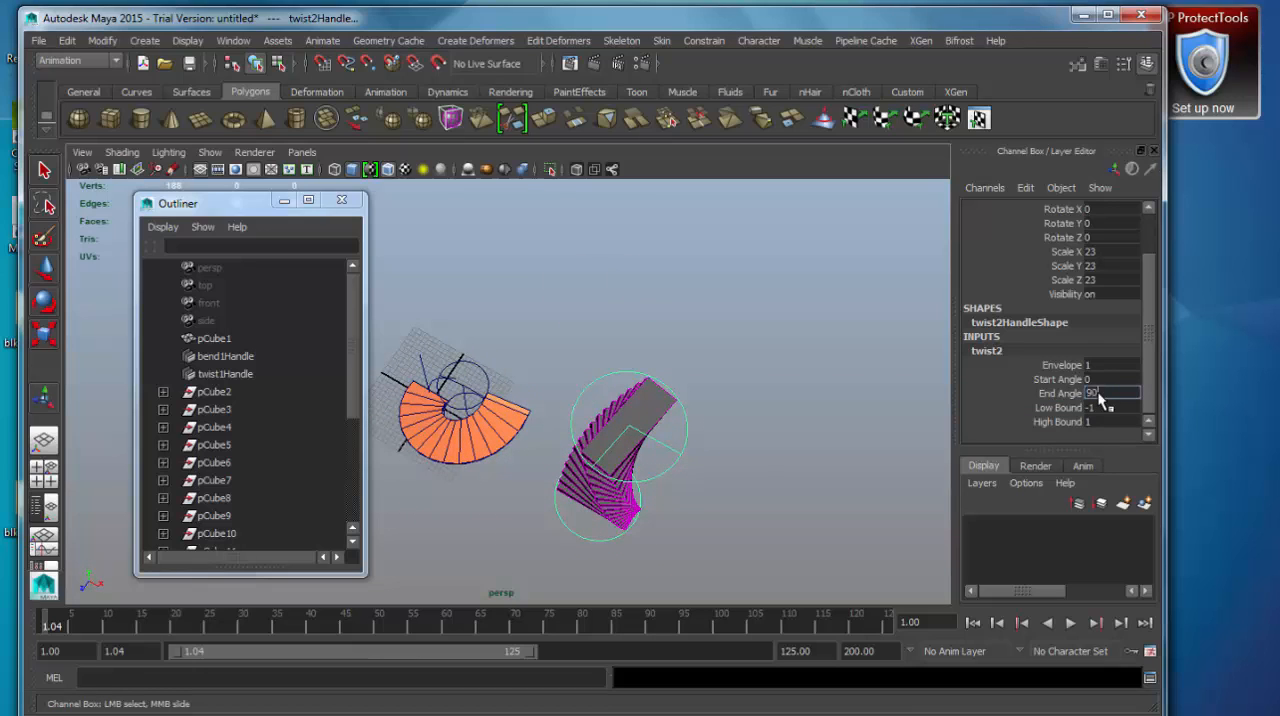
pyautogui.press('Return')
# Move the twist handle along X to about 55, off the treads, so they curve around it like a staircase.
pyautogui.keyDown('alt'); pyautogui.moveTo(551, 508); pyautogui.dragTo(783, 440); pyautogui.keyUp('alt')
pyautogui.press('w')
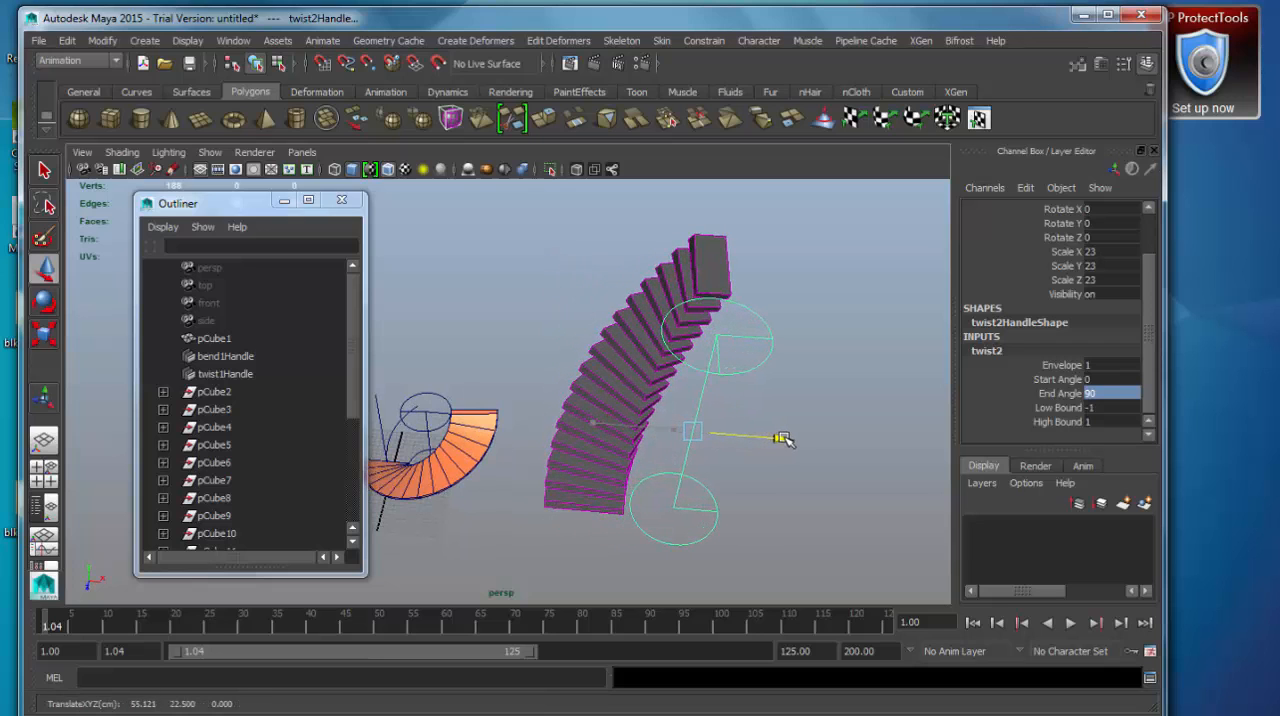
pyautogui.moveTo(680, 523)
pyautogui.keyDown('alt'); pyautogui.mouseDown()
pyautogui.moveTo(757, 446)
pyautogui.moveTo(491, 451)
pyautogui.moveTo(434, 466)
pyautogui.moveTo(560, 480)
pyautogui.moveTo(684, 515)
pyautogui.mouseUp(); pyautogui.keyUp('alt')
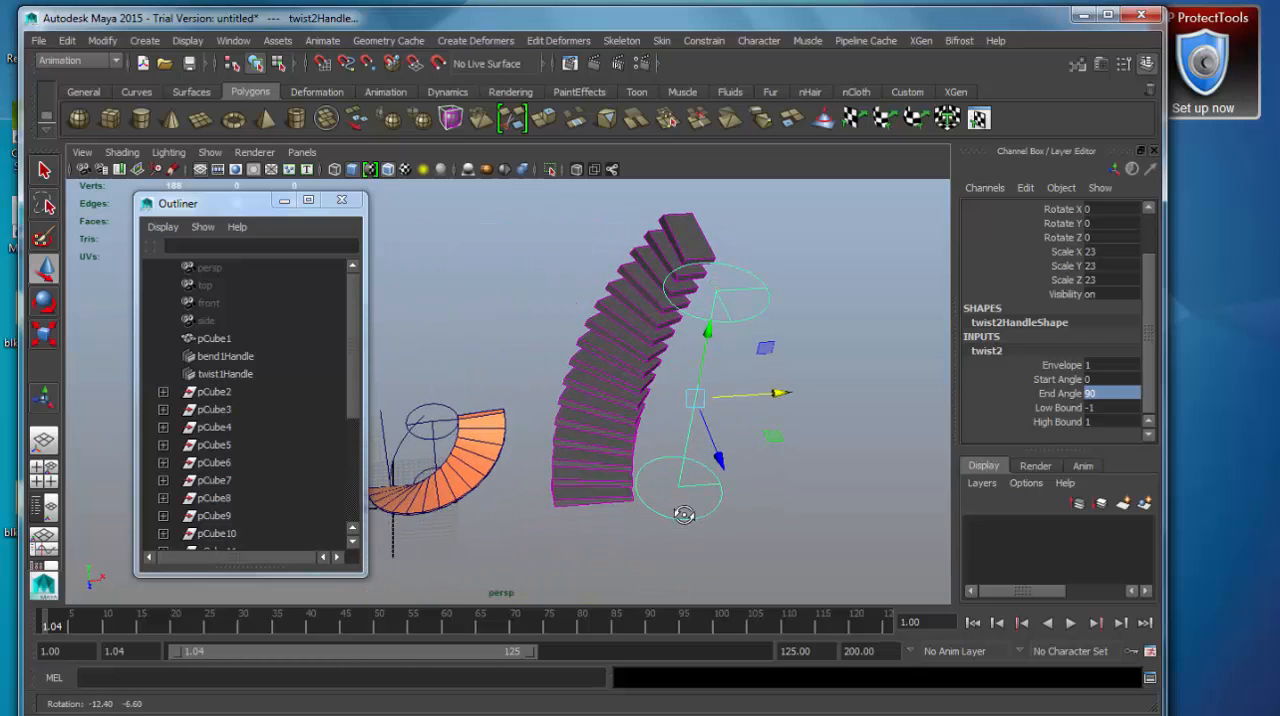
pyautogui.moveTo(780, 401); pyautogui.dragTo(640, 500)
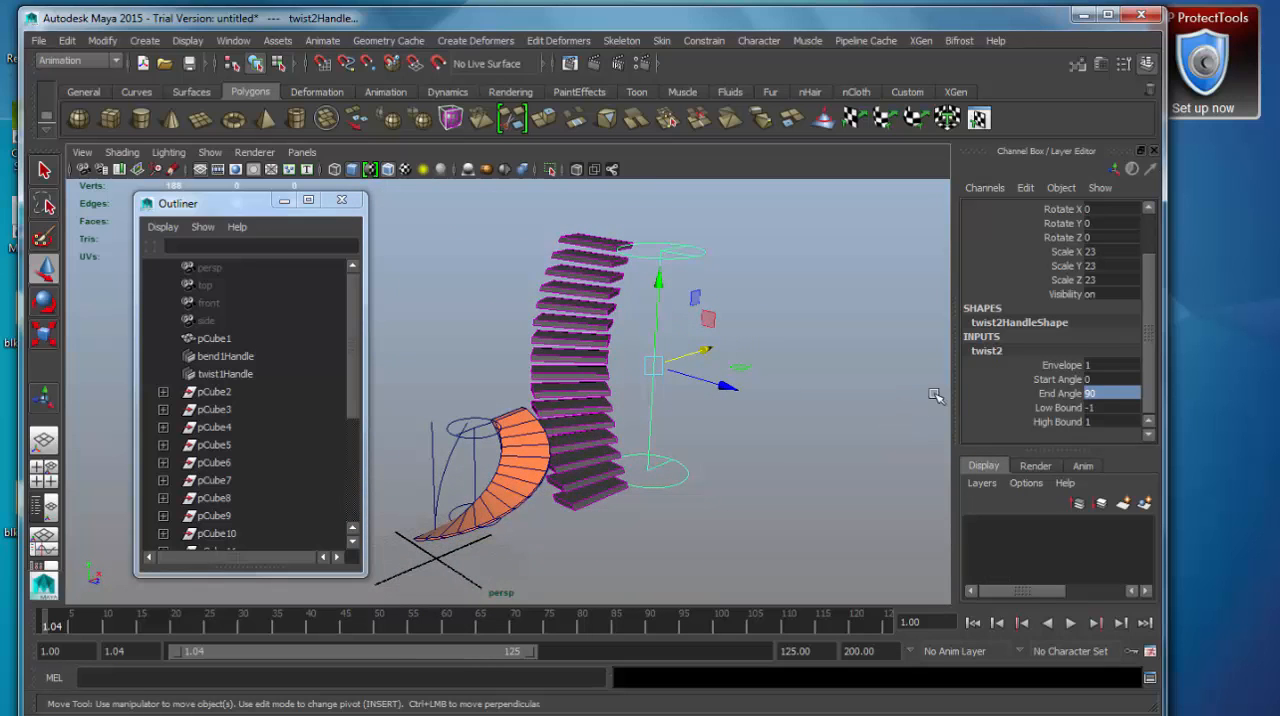
# Increase the staircase twist to an End Angle of 180.
pyautogui.write('180')
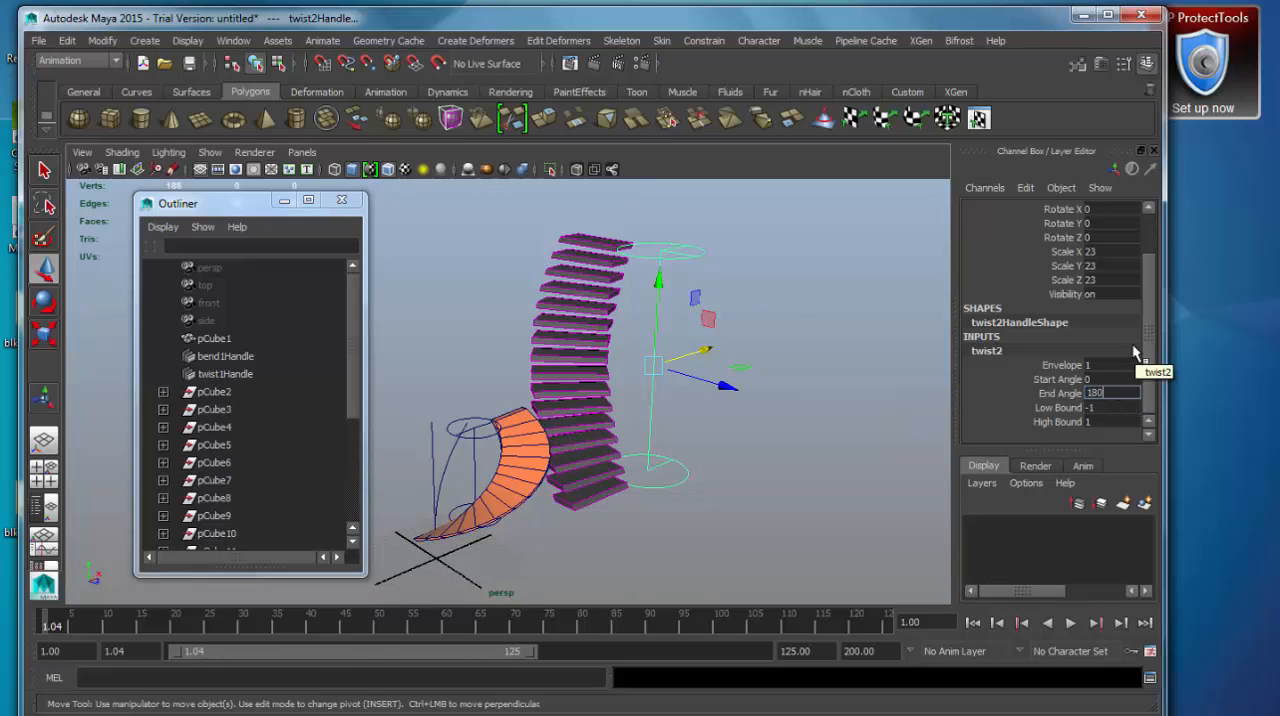
pyautogui.press('Return')
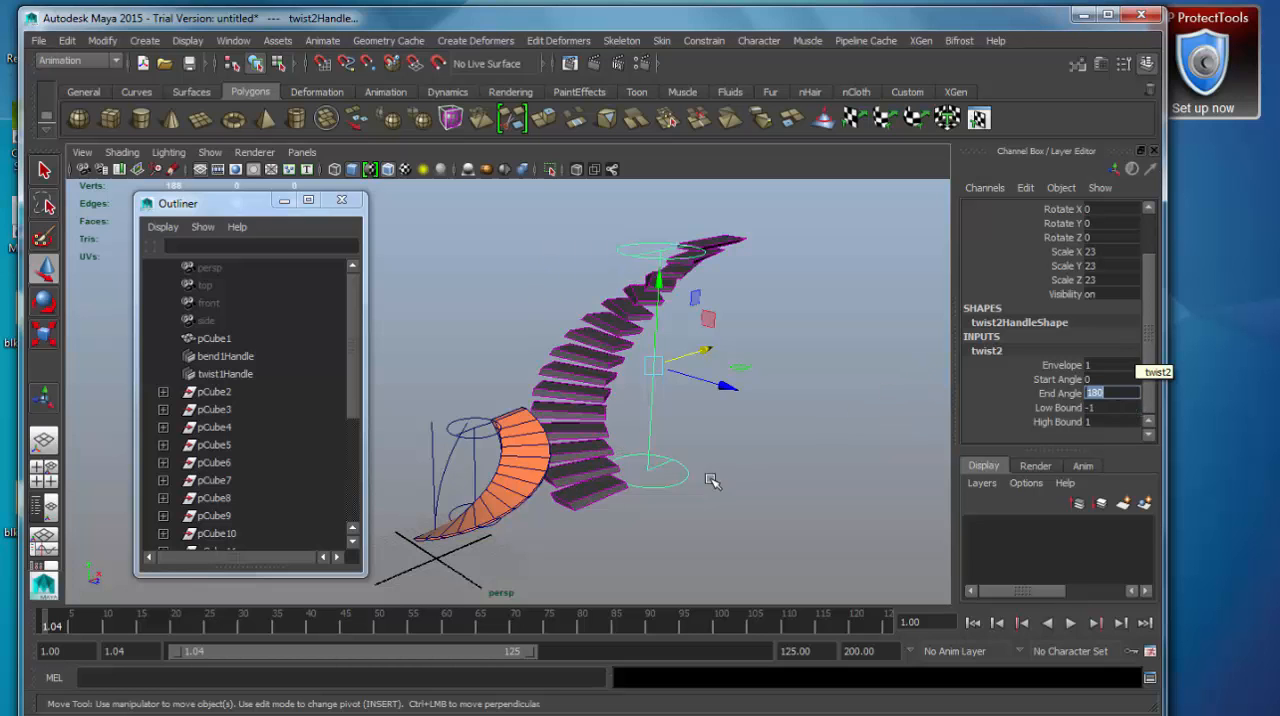
pyautogui.moveTo(710, 480)
pyautogui.keyDown('alt'); pyautogui.mouseDown()
pyautogui.moveTo(699, 573)
pyautogui.moveTo(889, 523)
pyautogui.moveTo(931, 537)
pyautogui.moveTo(729, 553)
pyautogui.moveTo(677, 537)
pyautogui.moveTo(711, 460)
pyautogui.mouseUp(); pyautogui.keyUp('alt')
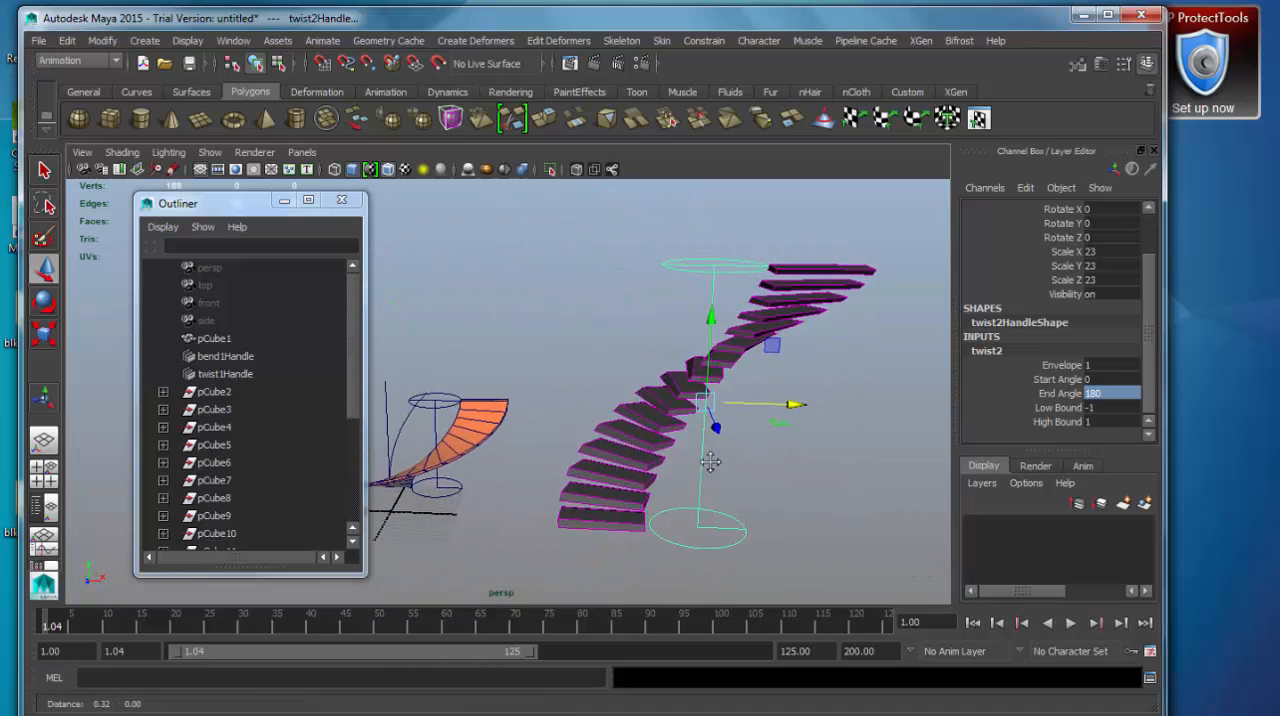
pyautogui.keyDown('alt'); pyautogui.moveTo(711, 460); pyautogui.dragTo(678, 454, button='middle'); pyautogui.keyUp('alt')
# Try an End Angle of 360 on the staircase twist and inspect the full turn from above.
pyautogui.doubleClick(1133, 393)
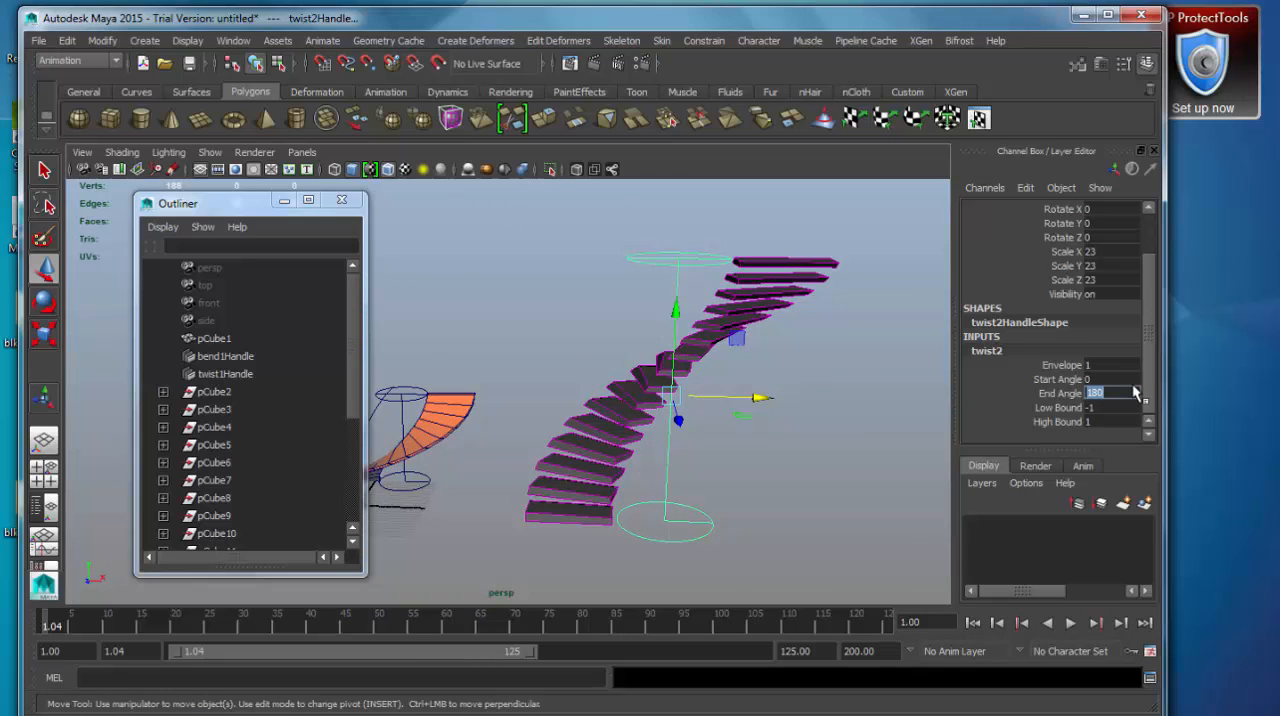
pyautogui.write('360')
pyautogui.press('Return')
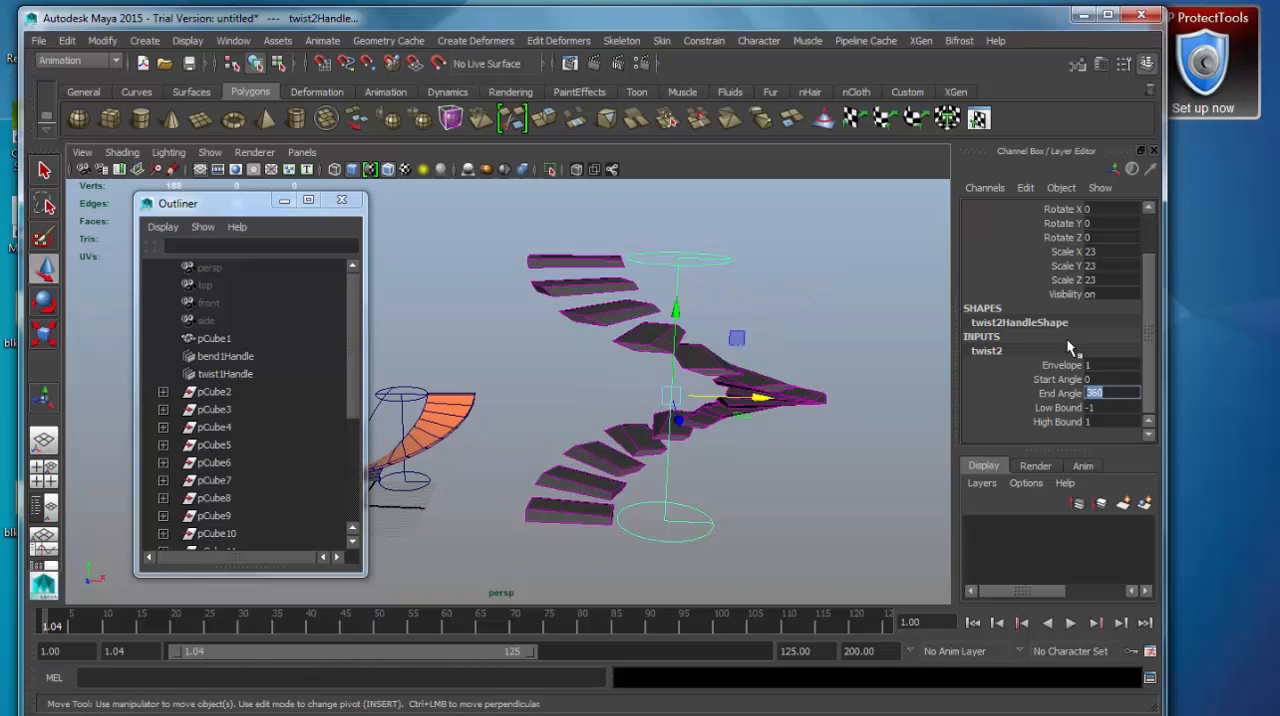
pyautogui.keyDown('alt'); pyautogui.moveTo(738, 372); pyautogui.dragTo(722, 512); pyautogui.keyUp('alt')
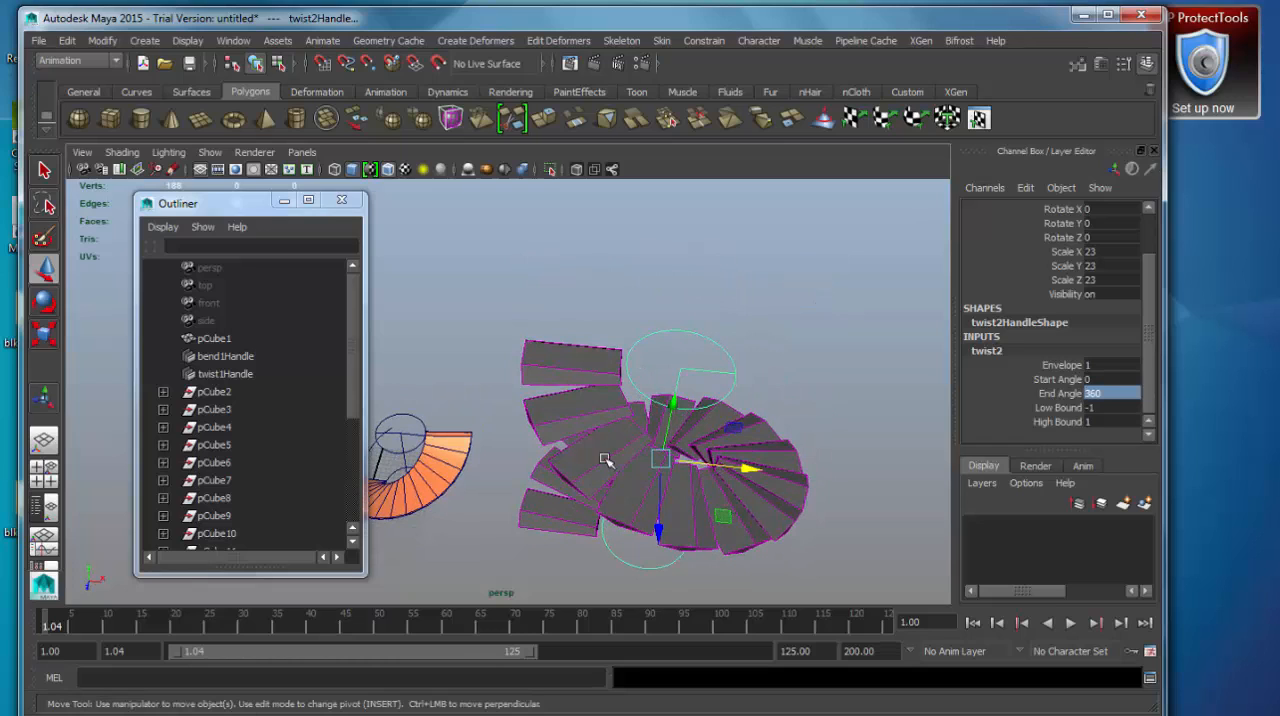
# Return the staircase twist's End Angle to 180 and view the stairs from the side.
pyautogui.click(1108, 396)
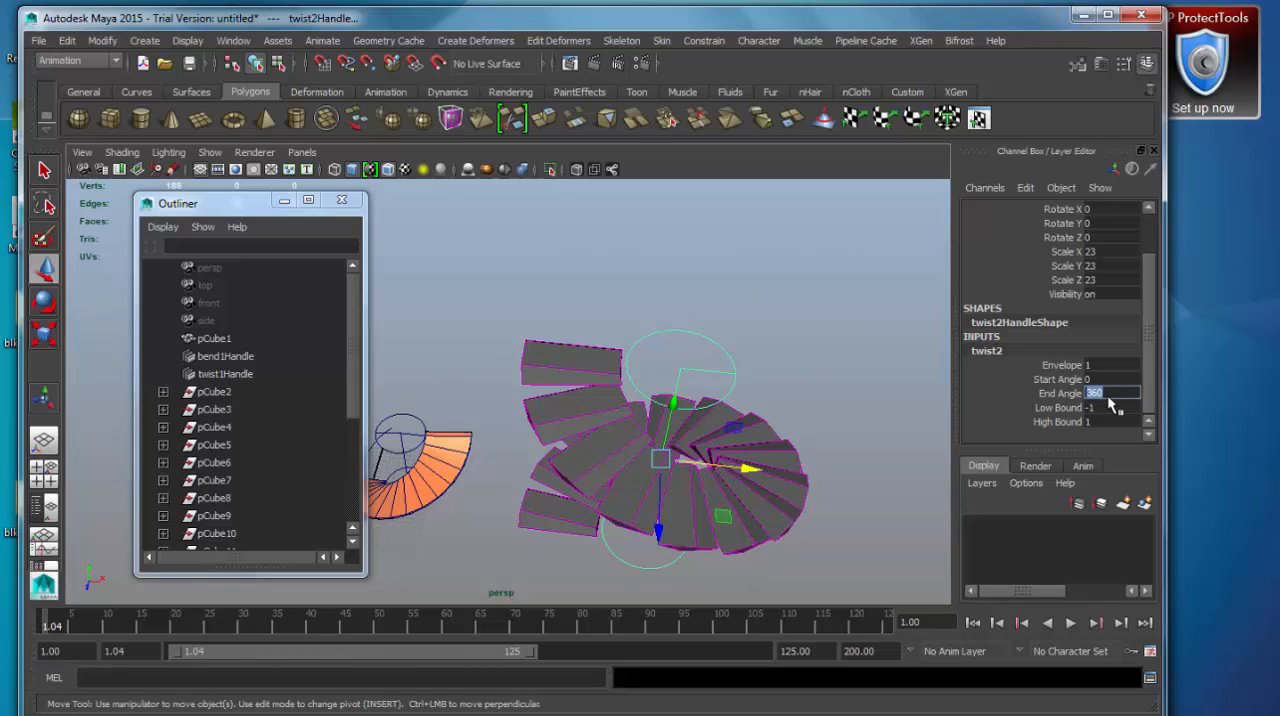
pyautogui.write('180')
pyautogui.press('Return')
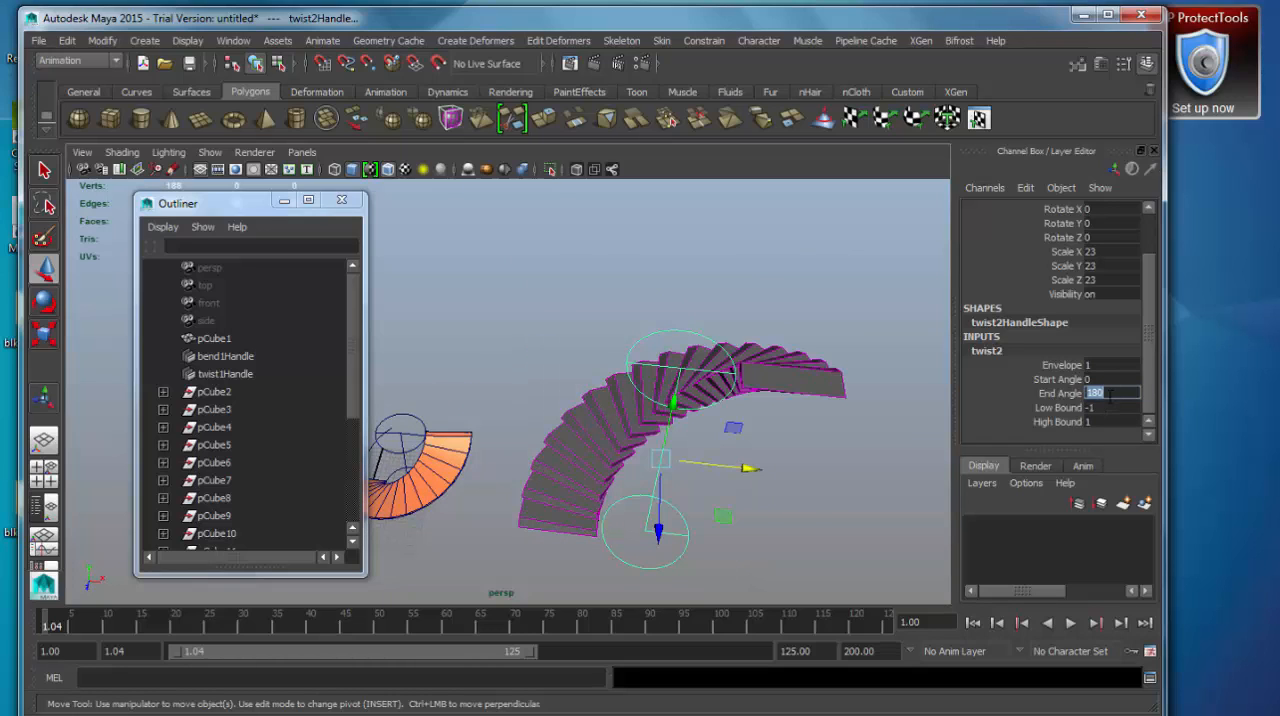
pyautogui.keyDown('alt'); pyautogui.moveTo(498, 553); pyautogui.dragTo(690, 555); pyautogui.keyUp('alt')
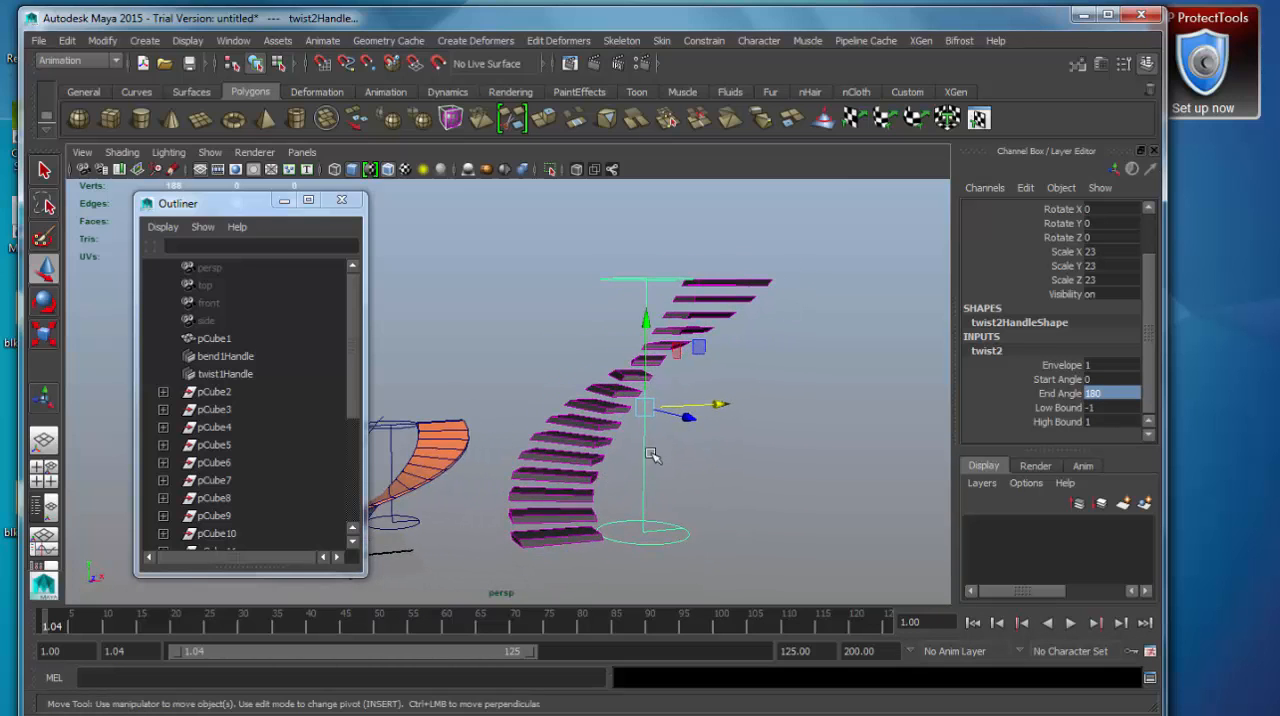
pyautogui.keyDown('alt'); pyautogui.moveTo(651, 457); pyautogui.dragTo(720, 436, button='middle'); pyautogui.keyUp('alt')
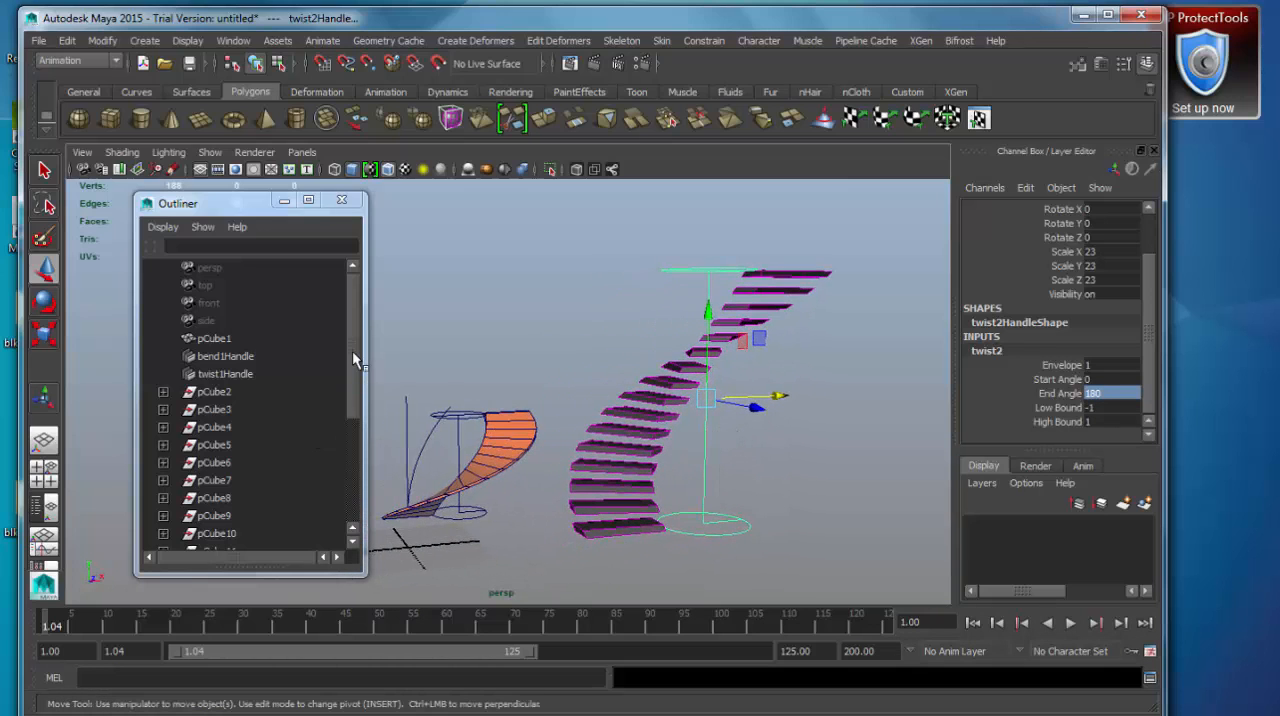
# Try deleting the leftover pCube2 to pCube17 groups from the Outliner, and undo the deletion.
pyautogui.moveTo(352, 350); pyautogui.dragTo(356, 443)
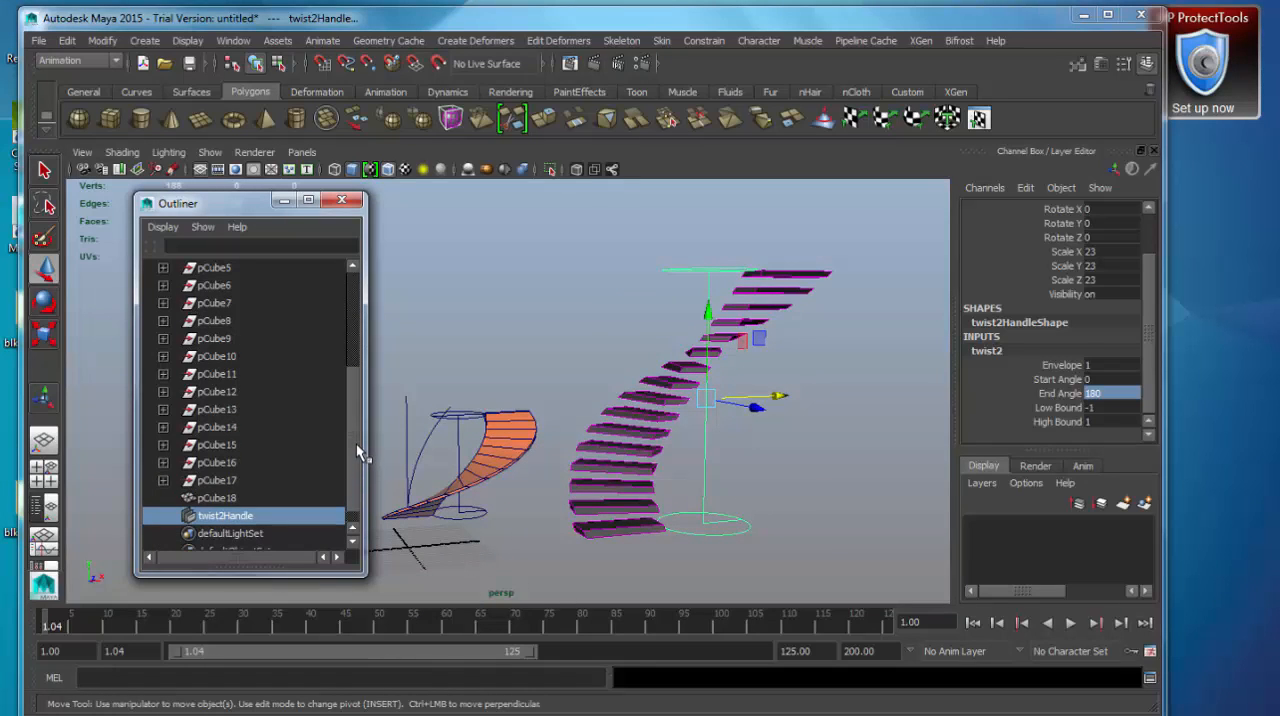
pyautogui.click(243, 498)
pyautogui.click(240, 481)
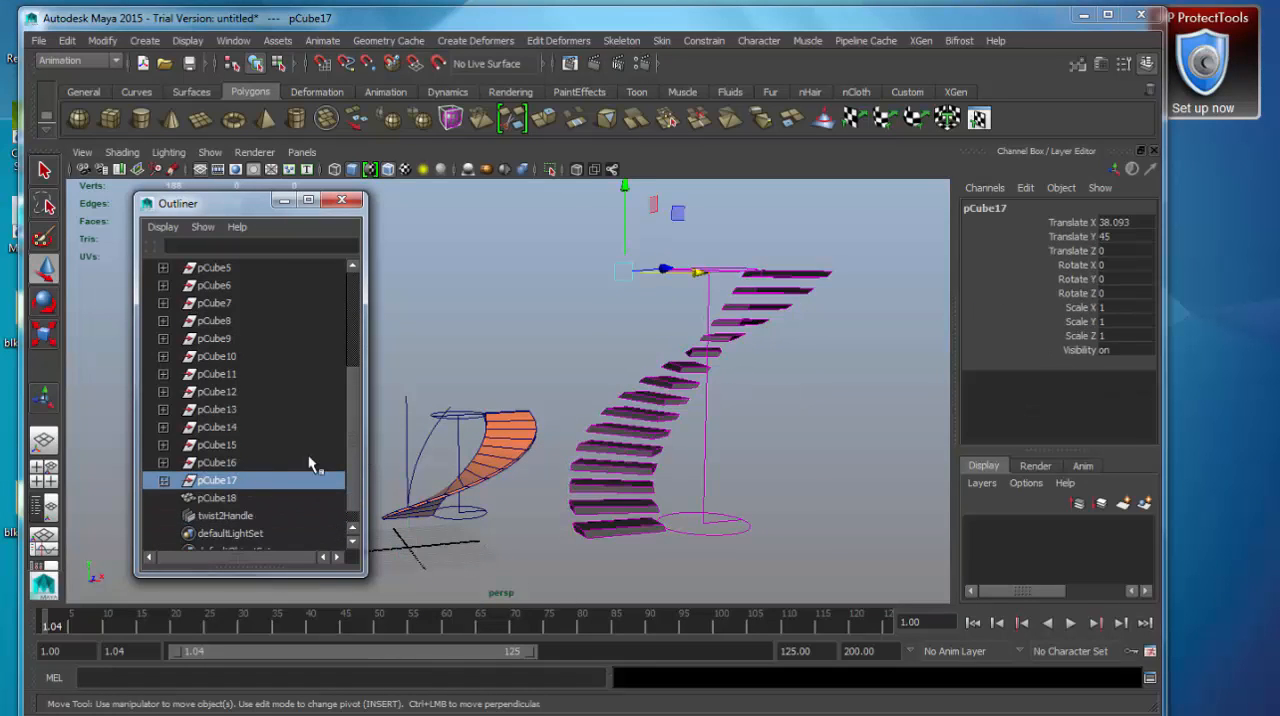
pyautogui.moveTo(356, 410); pyautogui.dragTo(360, 355)
pyautogui.keyDown('shift'); pyautogui.click(214, 358); pyautogui.keyUp('shift')
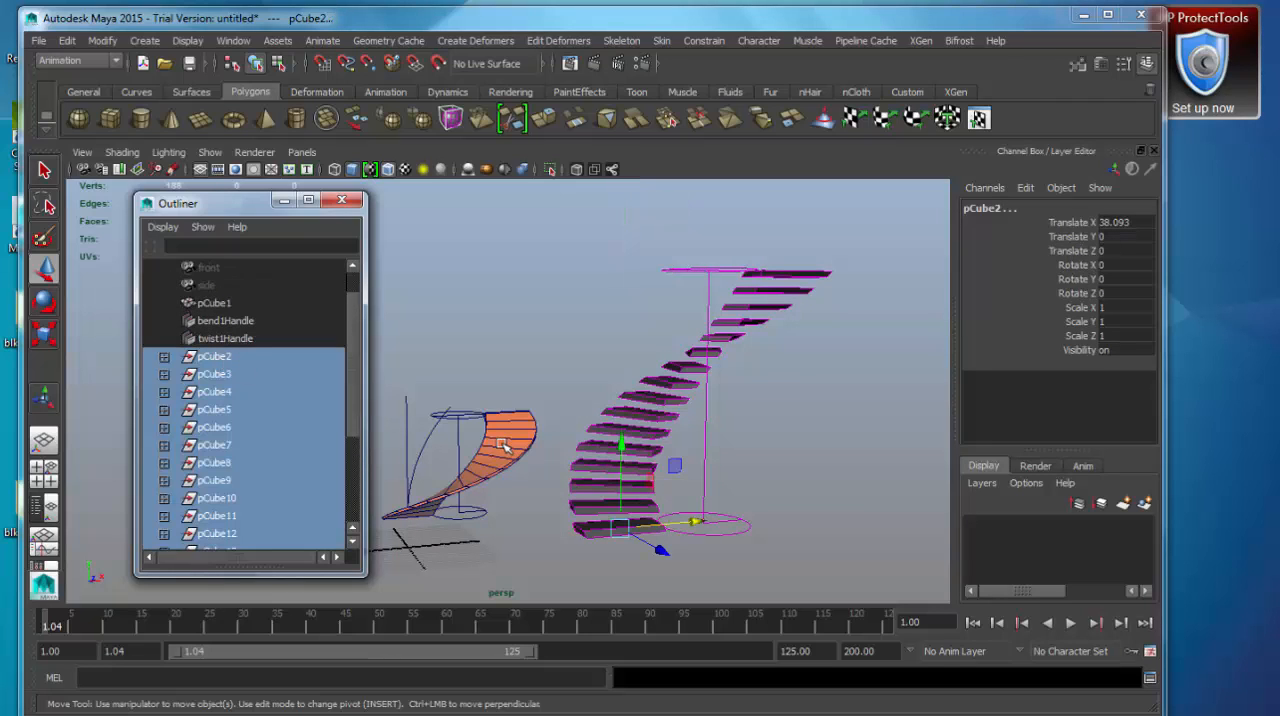
pyautogui.press('Delete')
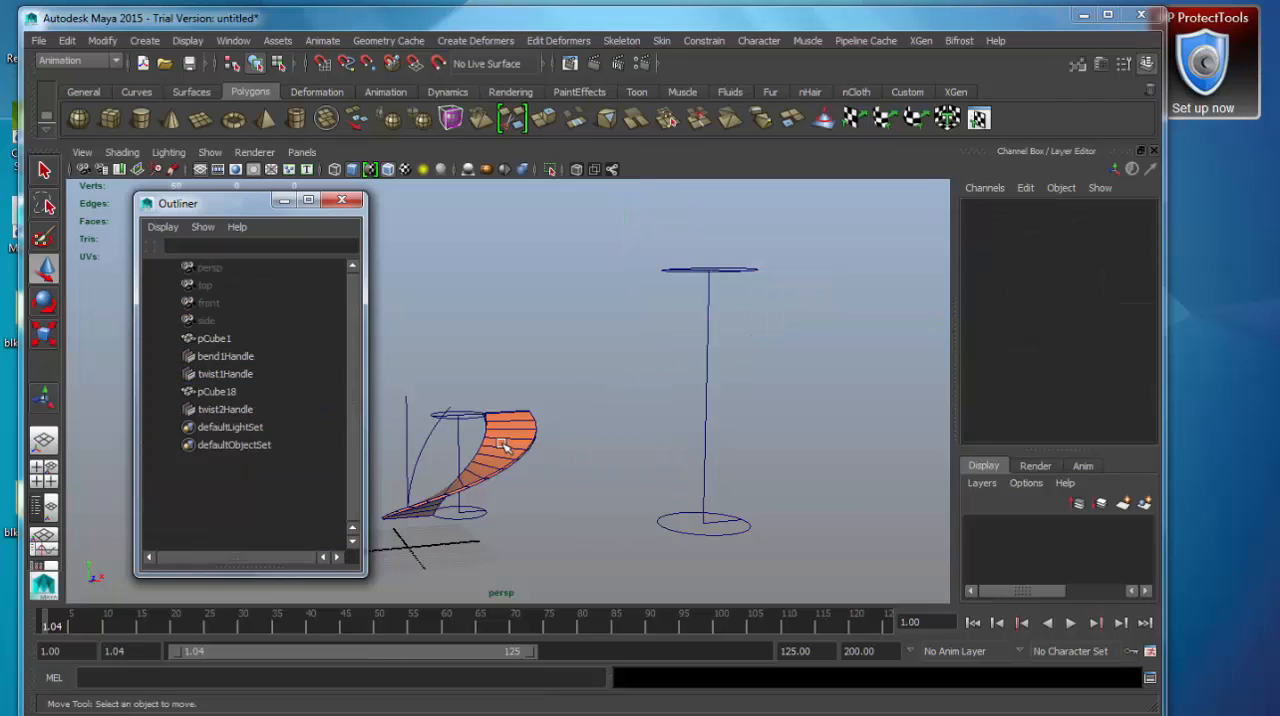
pyautogui.hotkey('ctrl', 'z')
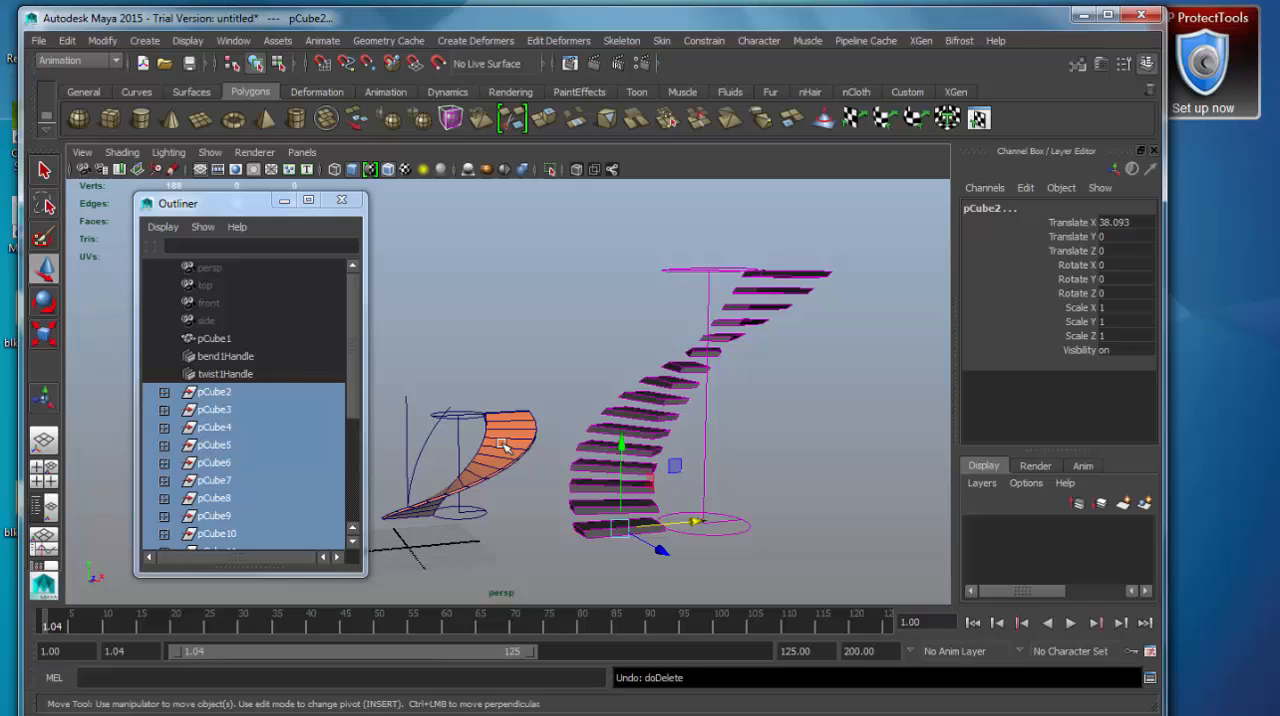
# Examine the Outliner hierarchy: pCube2's child transform, the combined pCube18 mesh, and the box's twist and bend handles.
pyautogui.click(164, 393)
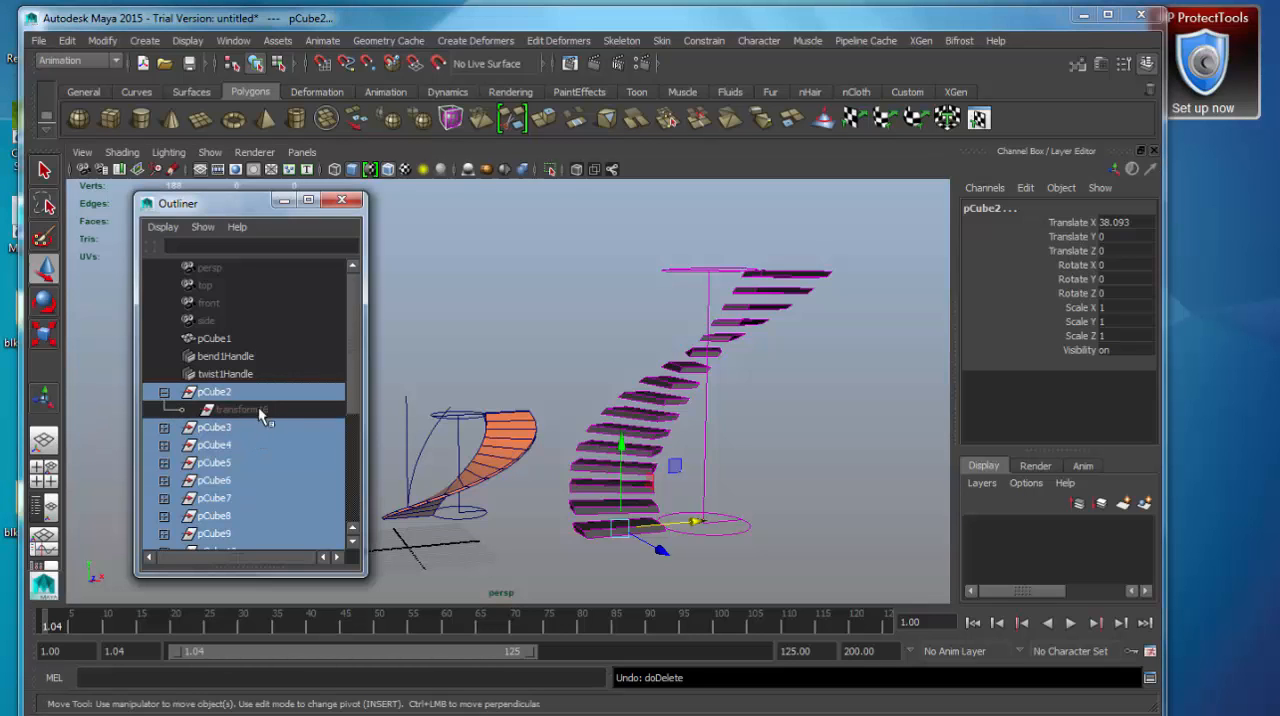
pyautogui.click(165, 393)
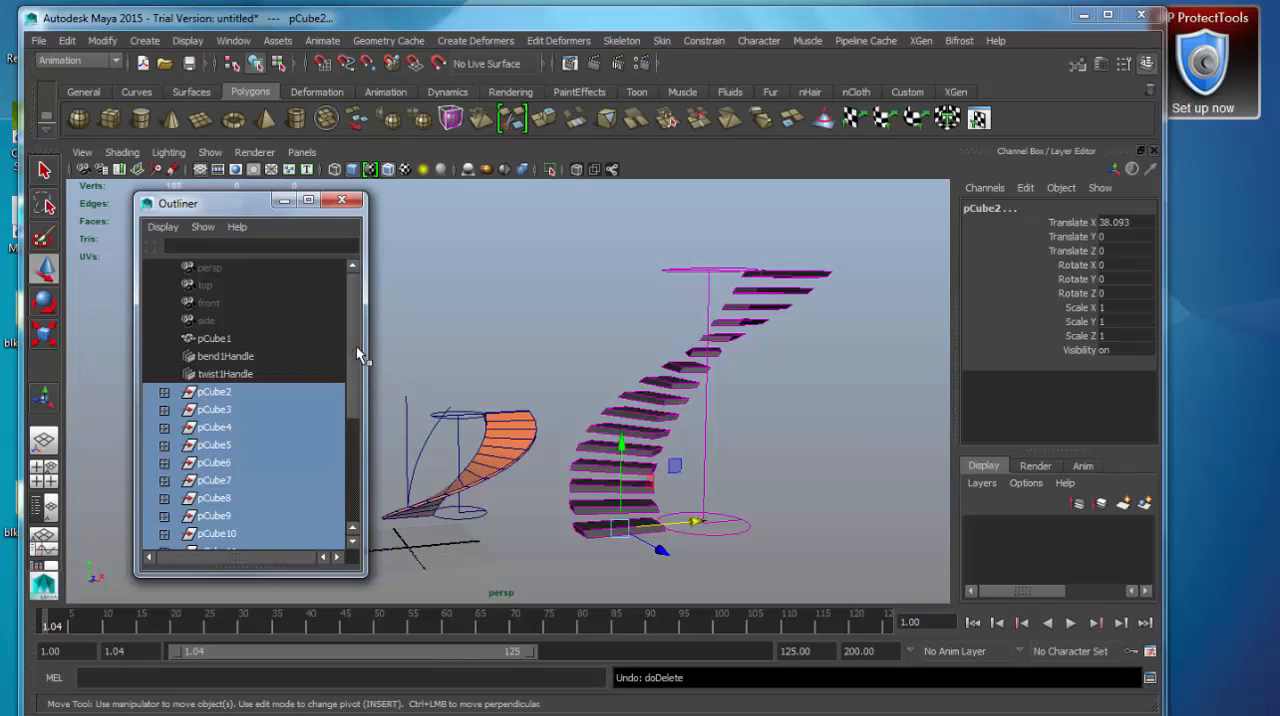
pyautogui.moveTo(356, 346); pyautogui.dragTo(350, 415)
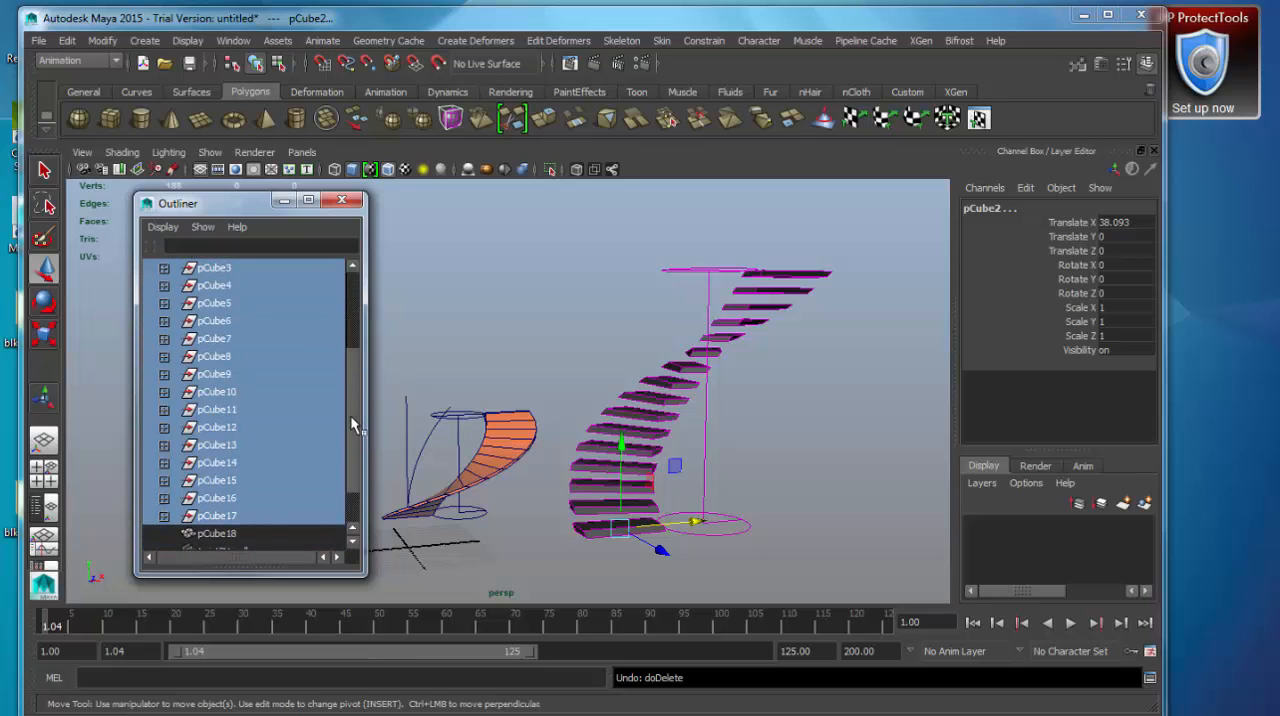
pyautogui.click(238, 534)
pyautogui.moveTo(355, 469); pyautogui.dragTo(357, 393)
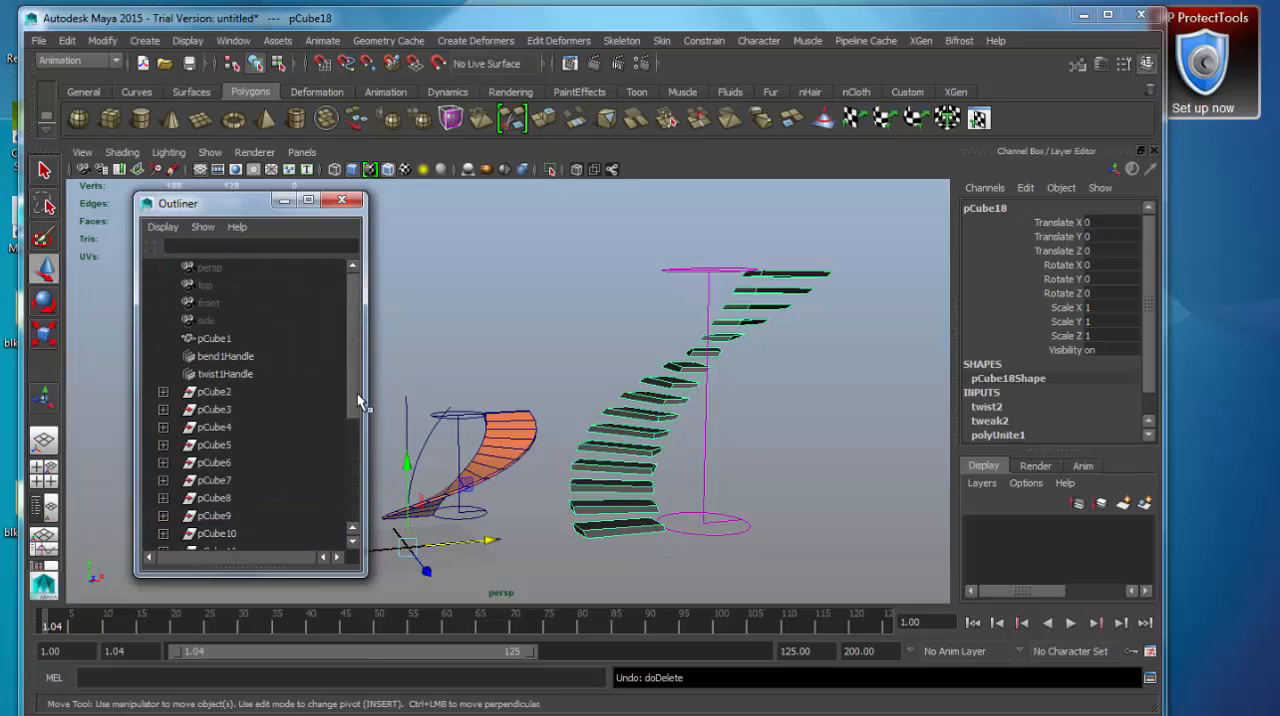
pyautogui.click(241, 374)
pyautogui.click(245, 357)
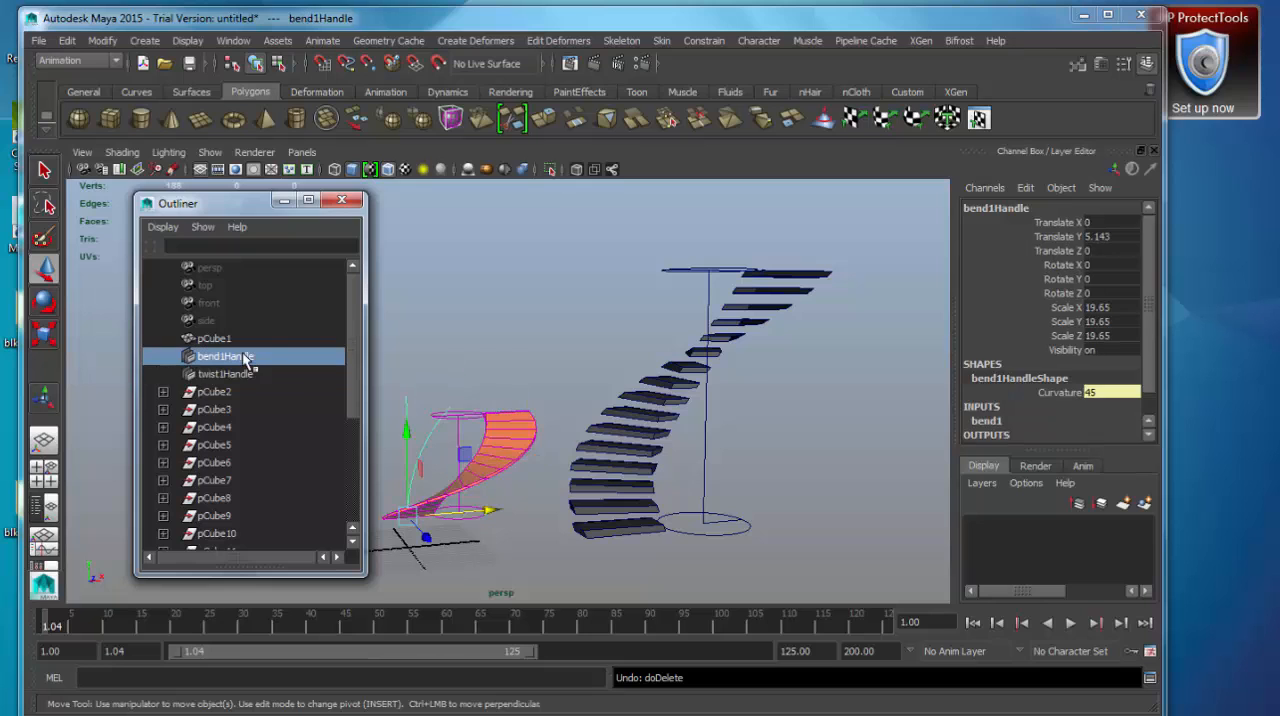
pyautogui.moveTo(351, 323)
pyautogui.mouseDown()
pyautogui.moveTo(361, 400)
pyautogui.moveTo(360, 338)
pyautogui.mouseUp()
# Open the Attribute Editor for the combined staircase mesh and widen it to fit all of its node tabs.
pyautogui.click(650, 422)
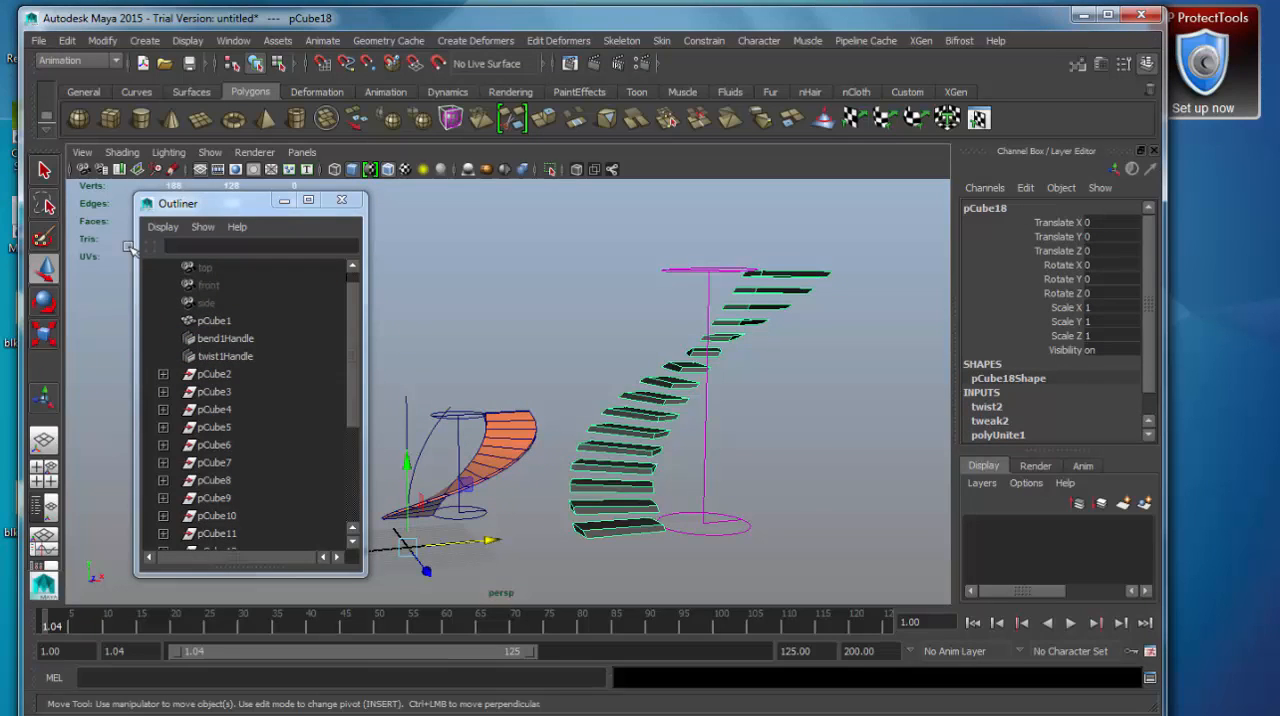
pyautogui.click(233, 41)
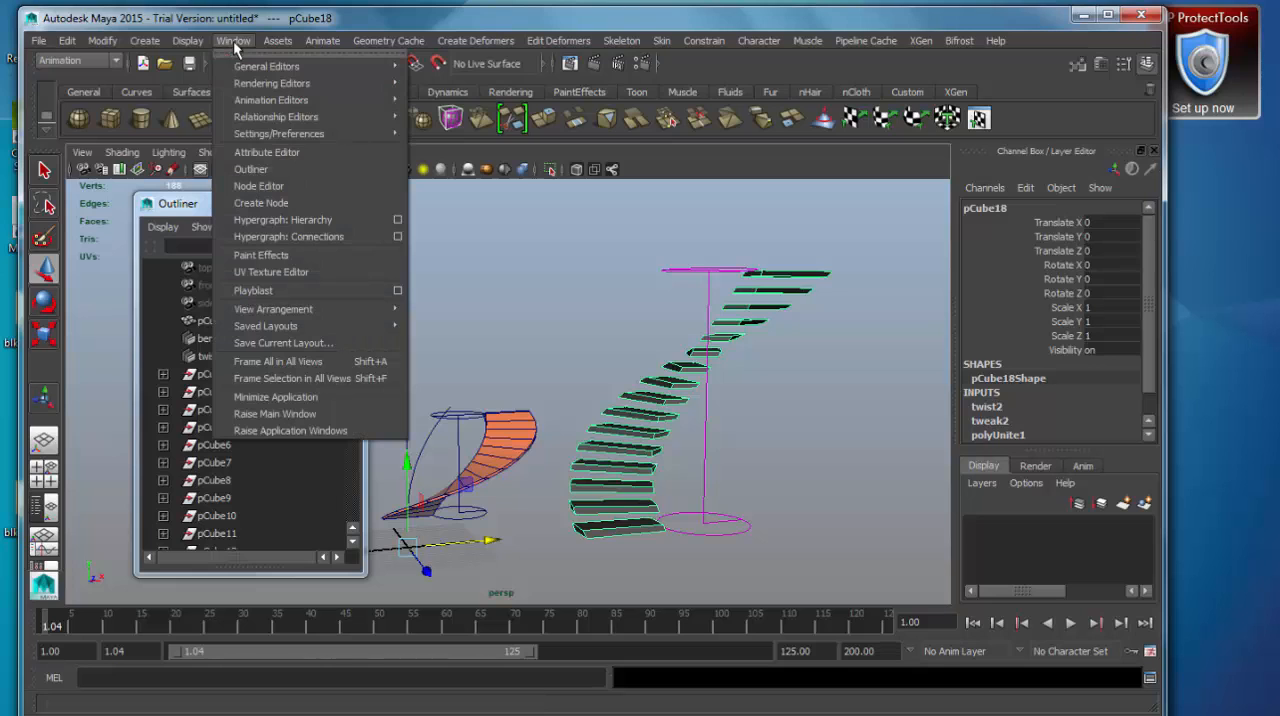
pyautogui.click(311, 154)
pyautogui.moveTo(838, 108); pyautogui.dragTo(870, 96)
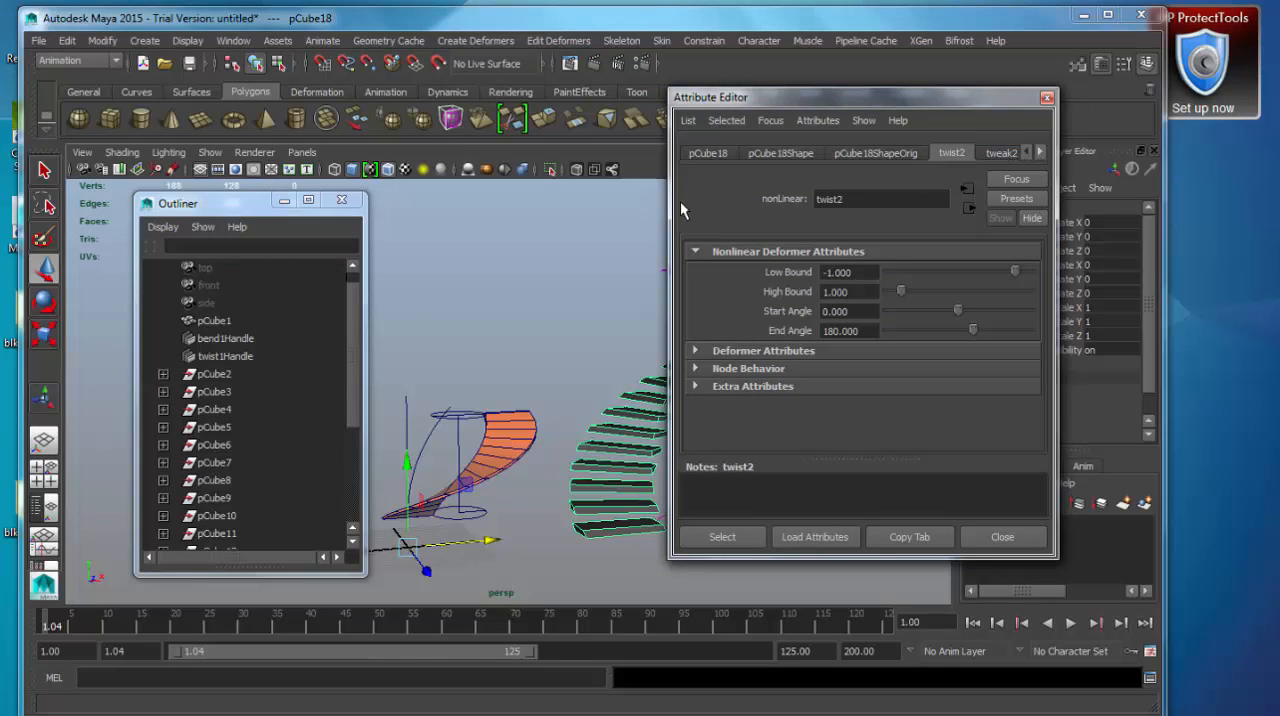
pyautogui.moveTo(669, 207); pyautogui.dragTo(384, 214)
# Look through the staircase's nodes: pCube18 transform and shapes, twist2, tweak2, polyUnite1, polyCube2 and the lambert1 material.
pyautogui.click(424, 154)
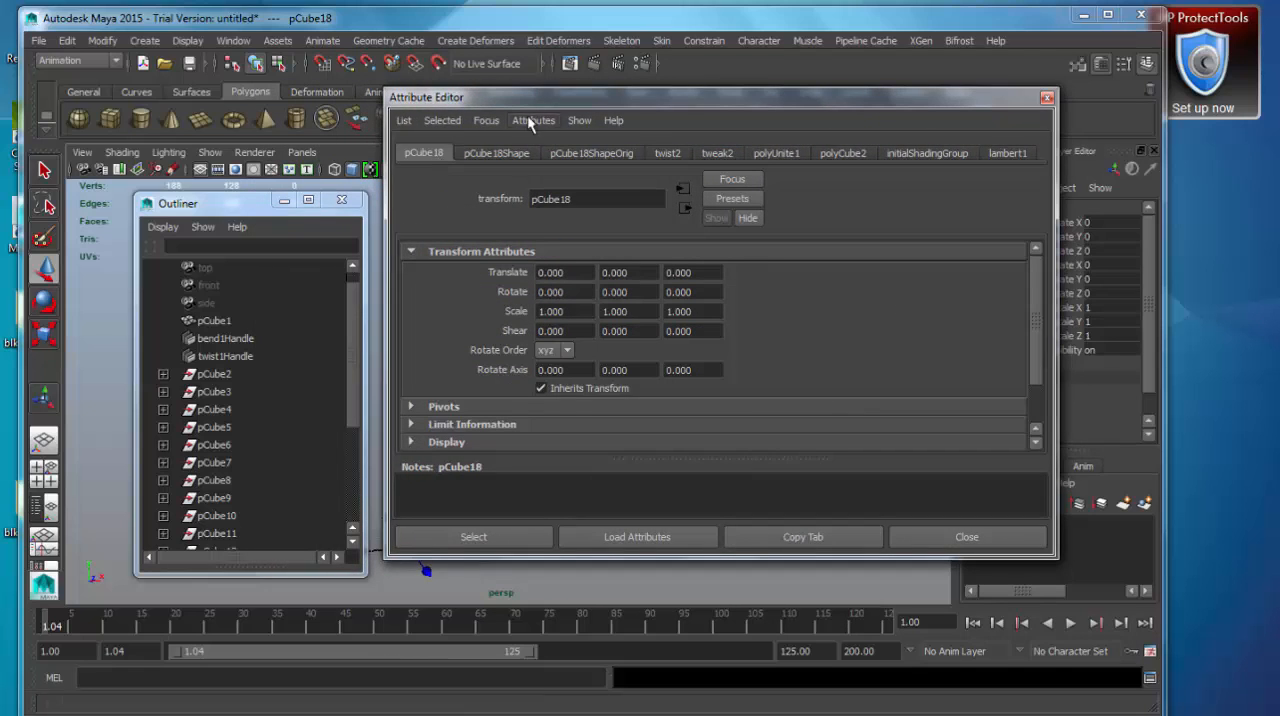
pyautogui.moveTo(553, 97); pyautogui.dragTo(655, 84)
pyautogui.click(598, 140)
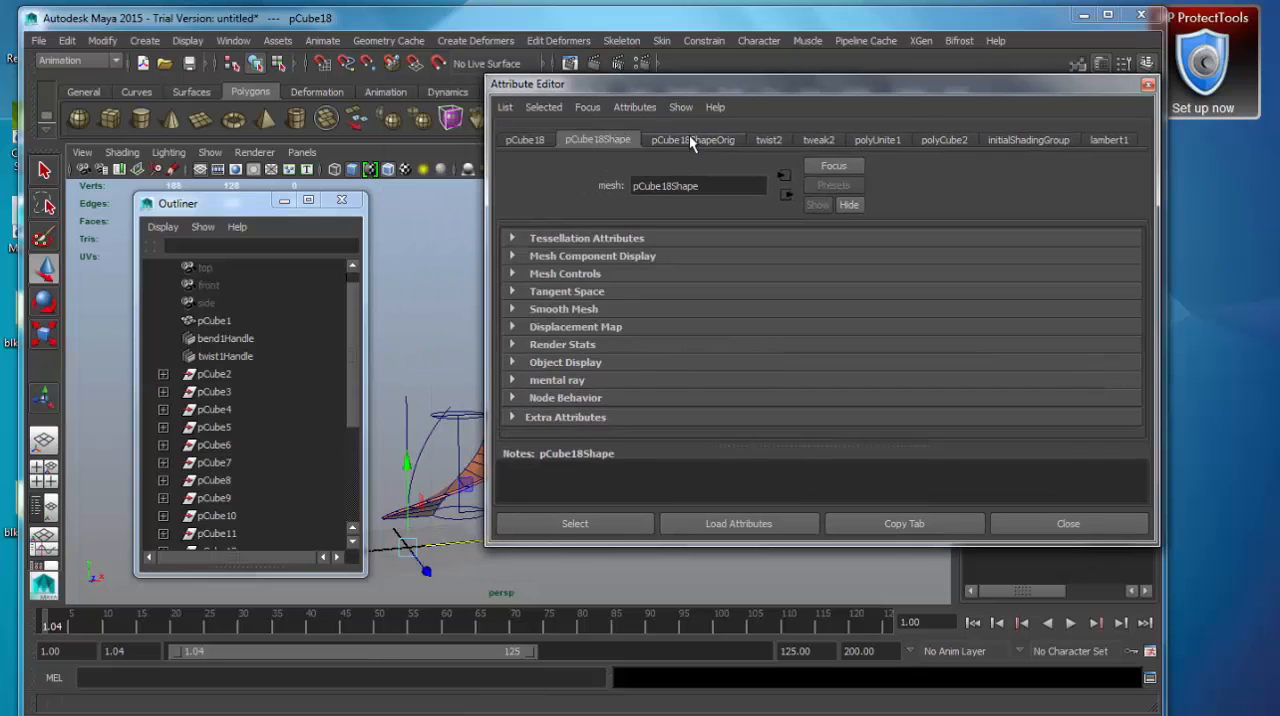
pyautogui.click(692, 140)
pyautogui.click(769, 141)
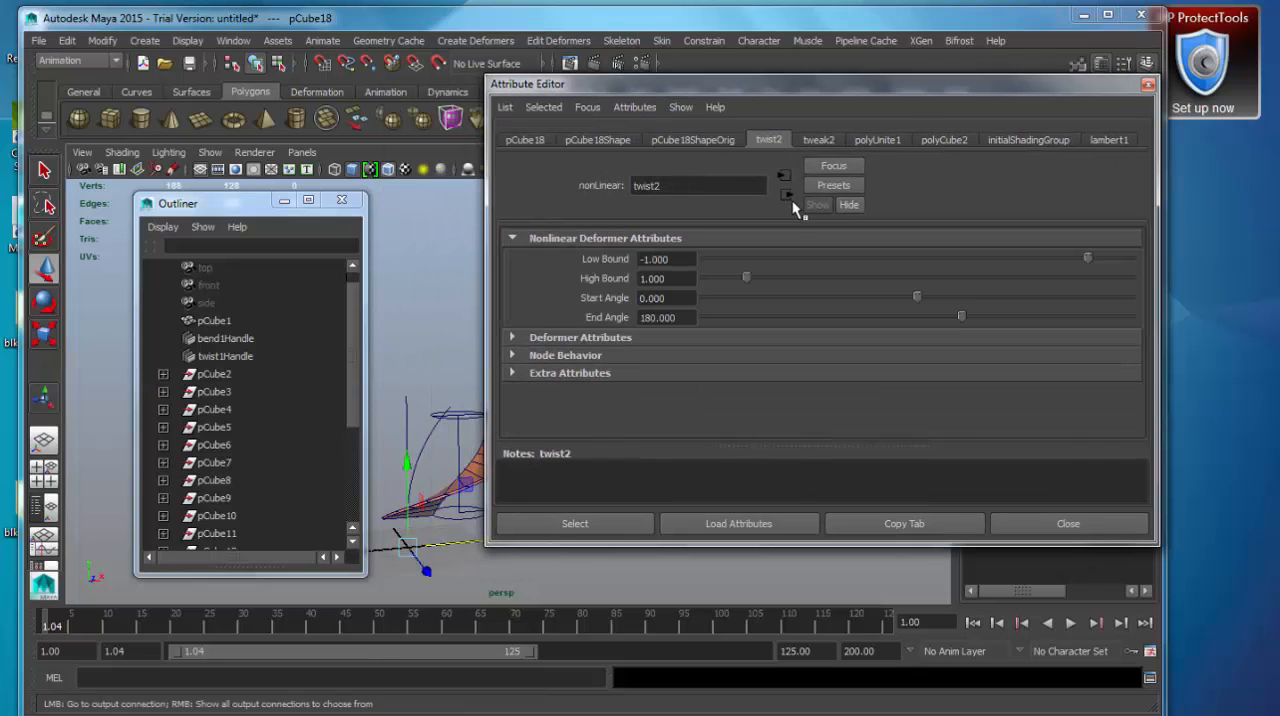
pyautogui.click(830, 141)
pyautogui.click(877, 139)
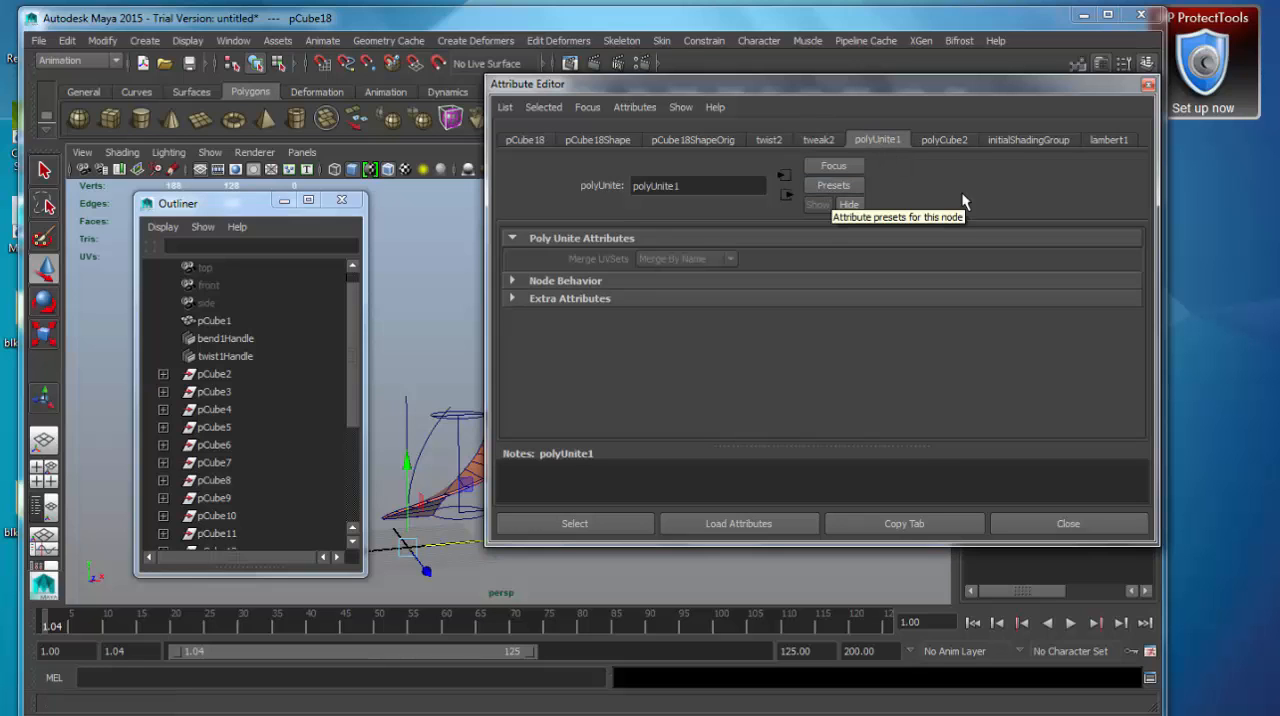
pyautogui.click(948, 139)
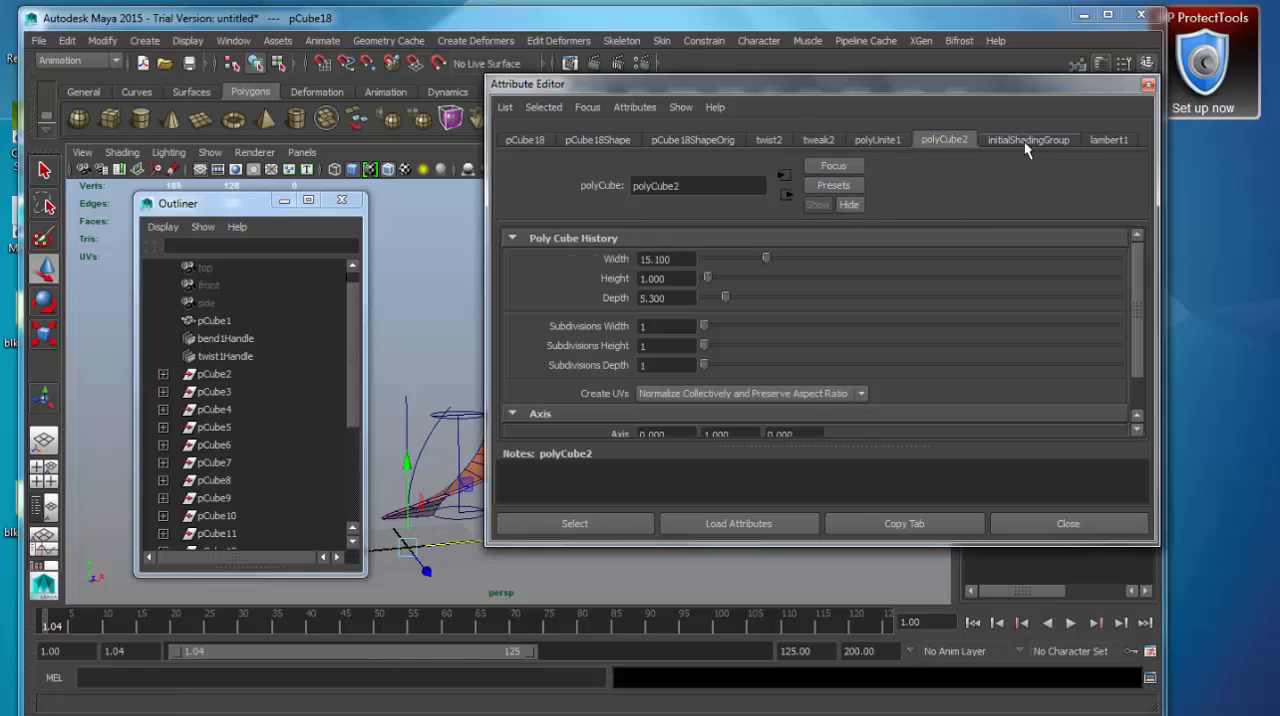
pyautogui.click(1106, 142)
# Narrow the Attribute Editor again and reposition it beside the Outliner with the lambert1 material attributes showing.
pyautogui.moveTo(965, 103); pyautogui.dragTo(964, 133)
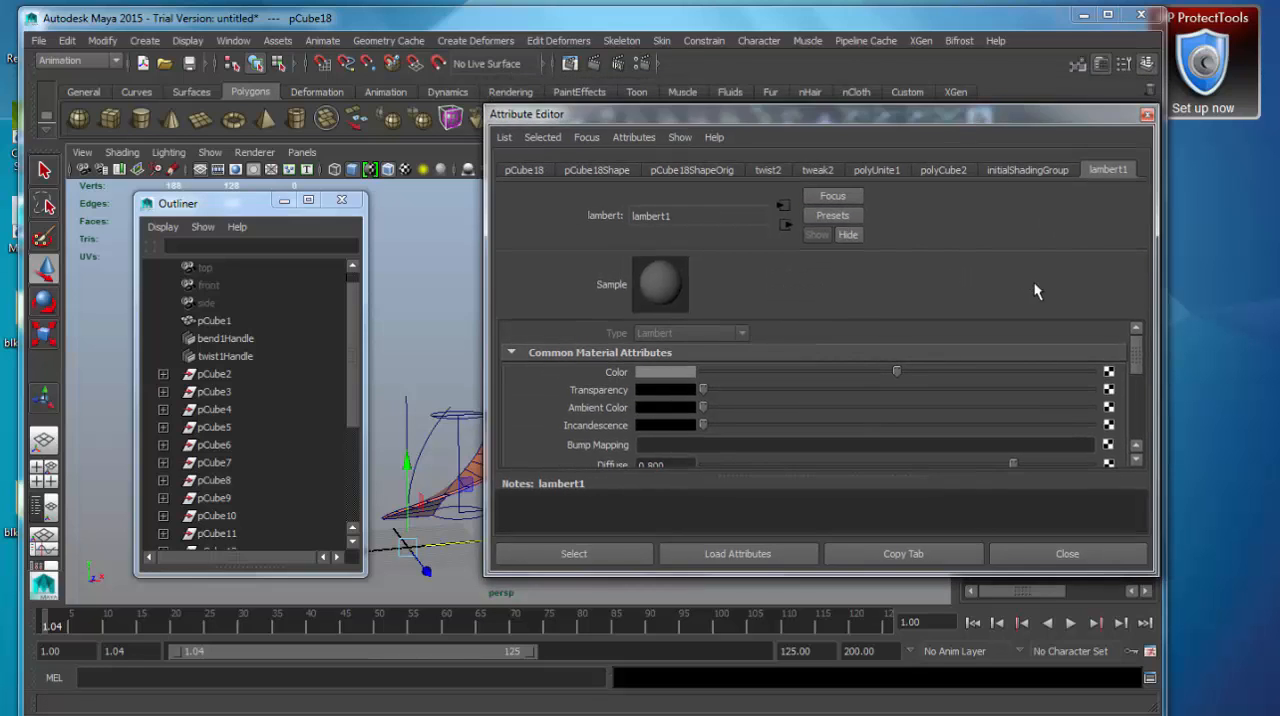
pyautogui.moveTo(487, 207); pyautogui.dragTo(771, 206)
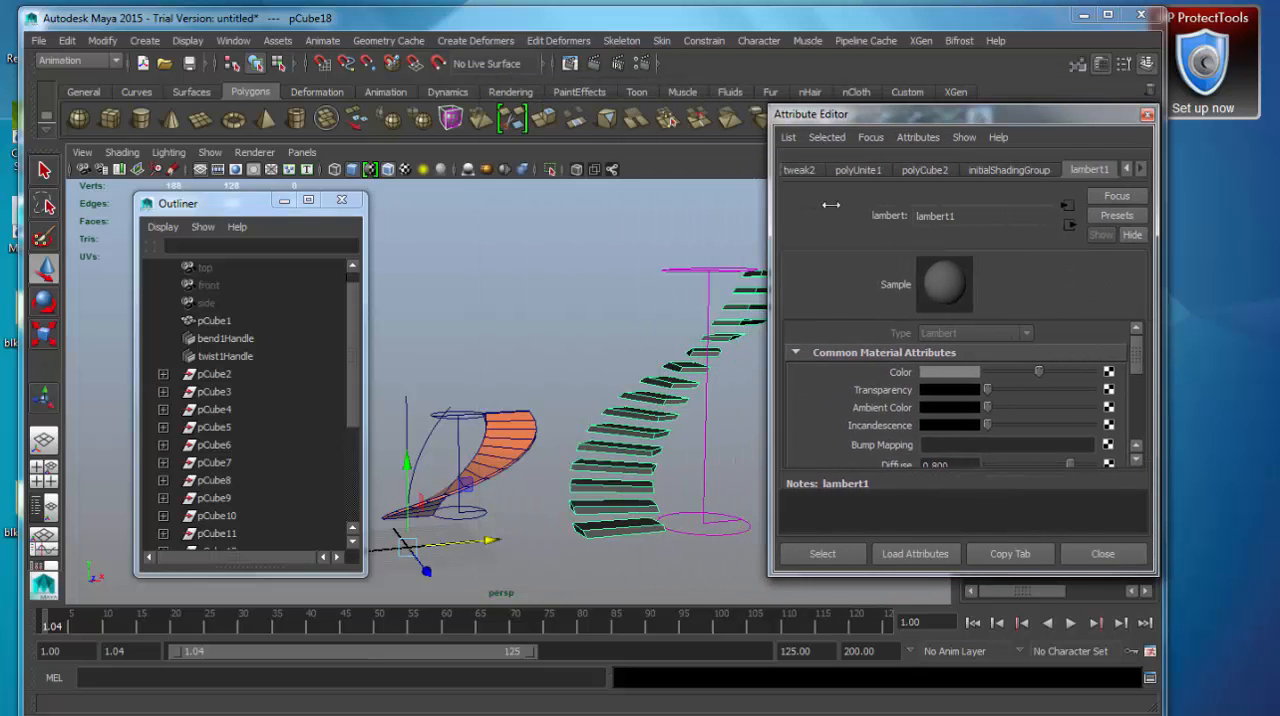
pyautogui.moveTo(870, 128); pyautogui.dragTo(670, 123)
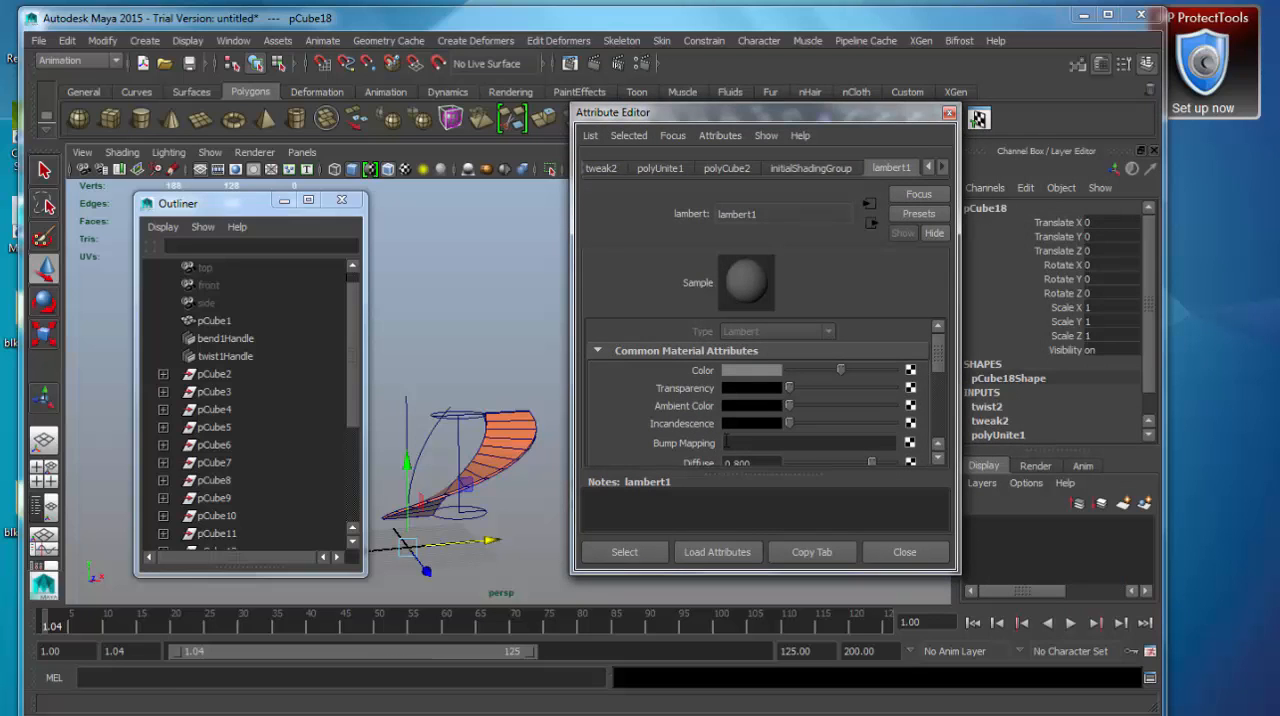
pyautogui.moveTo(726, 113); pyautogui.dragTo(761, 131)
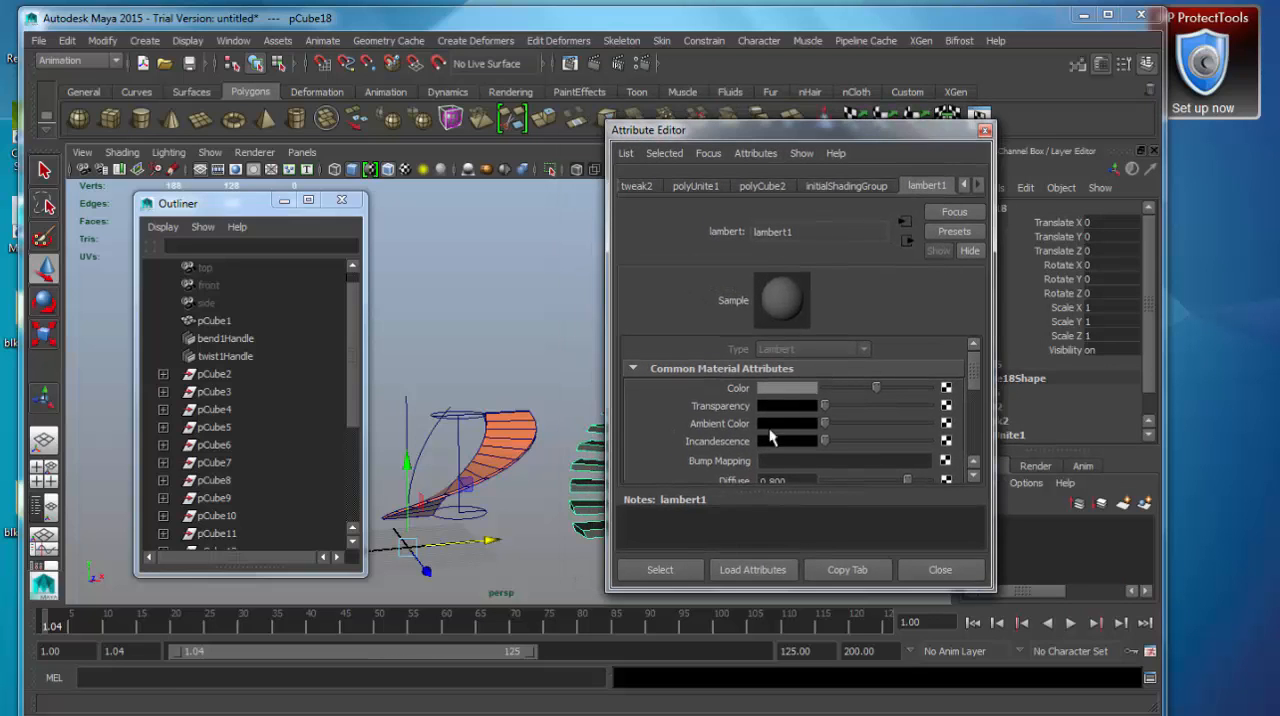